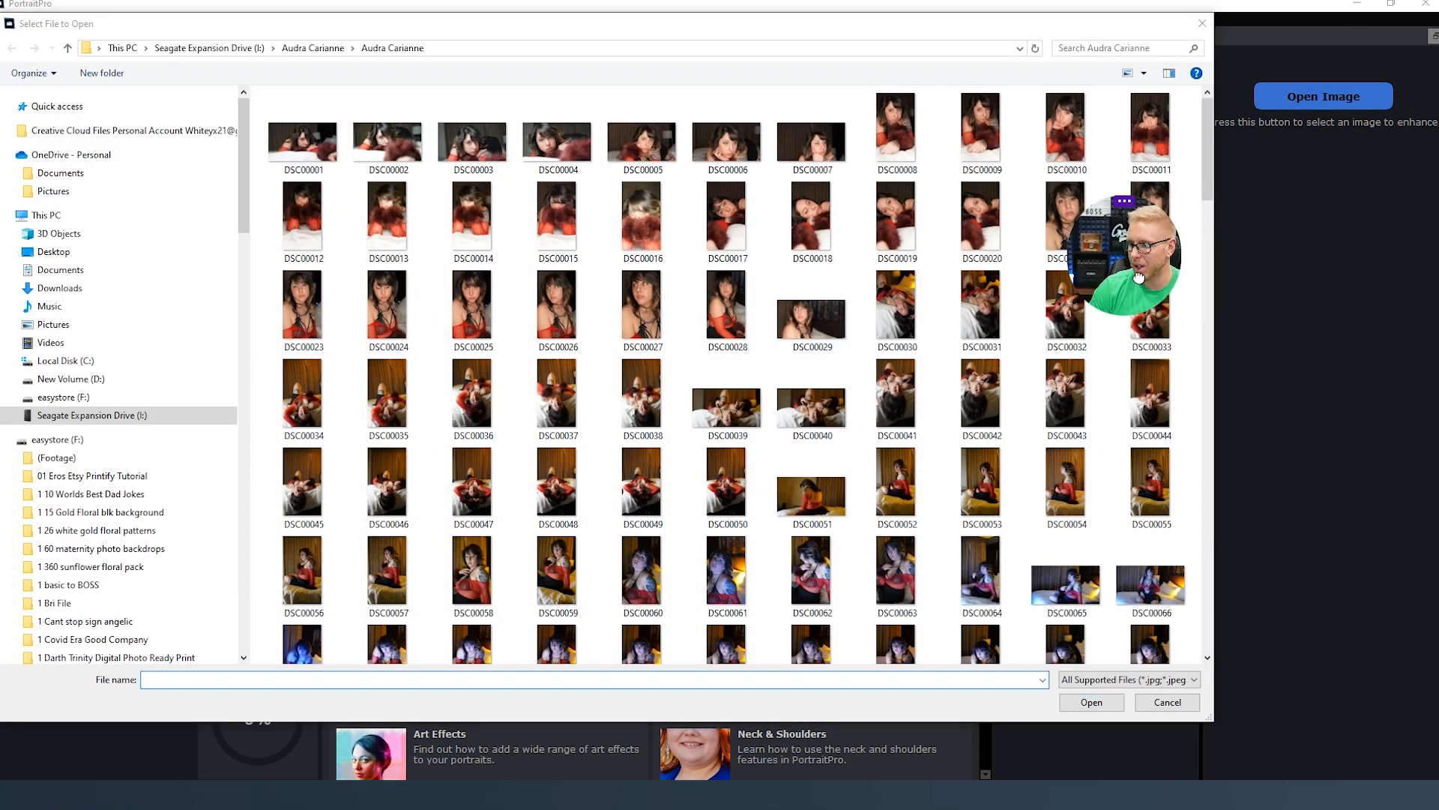
Open the portrait photo DSC00021 for retouching.
click(1068, 239)
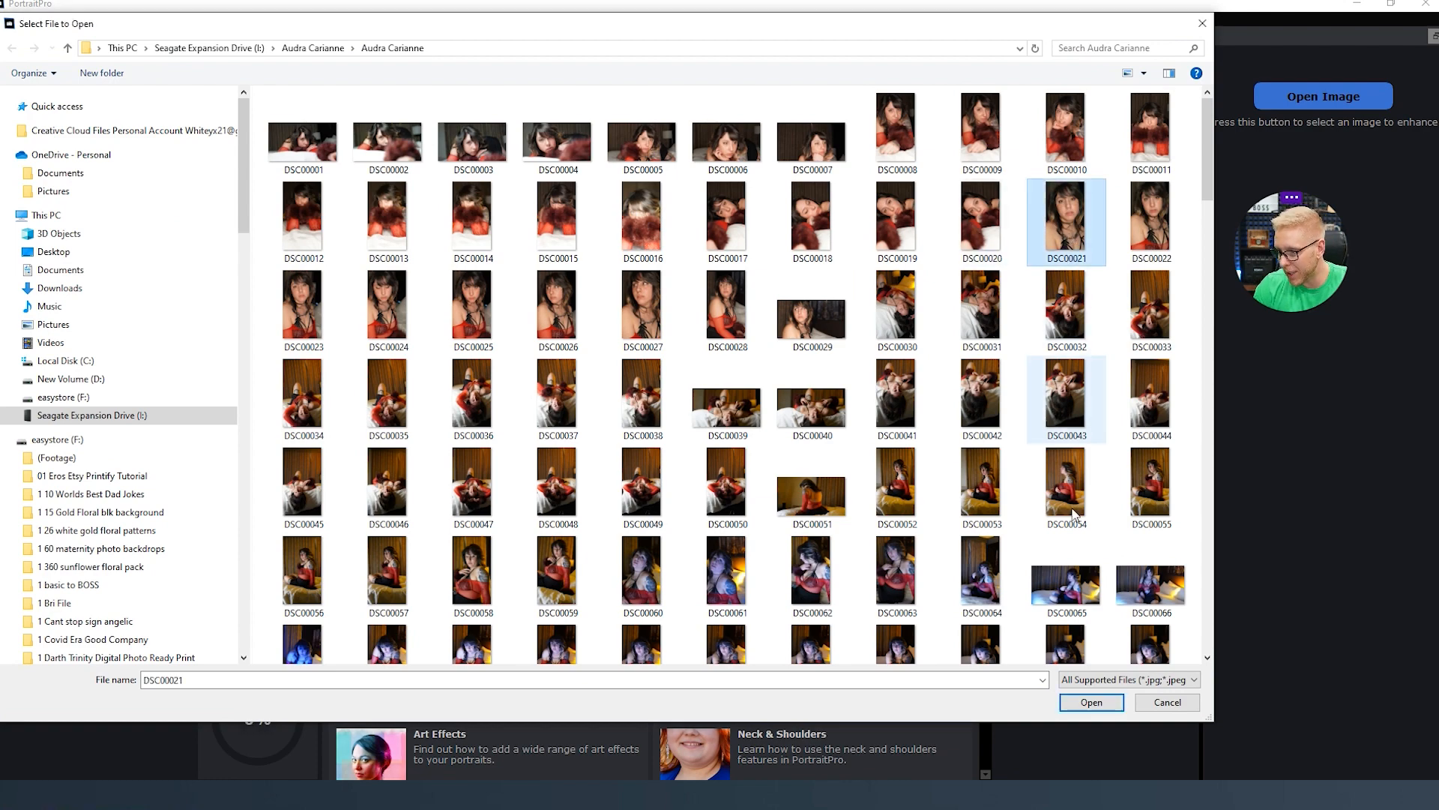
click(1096, 705)
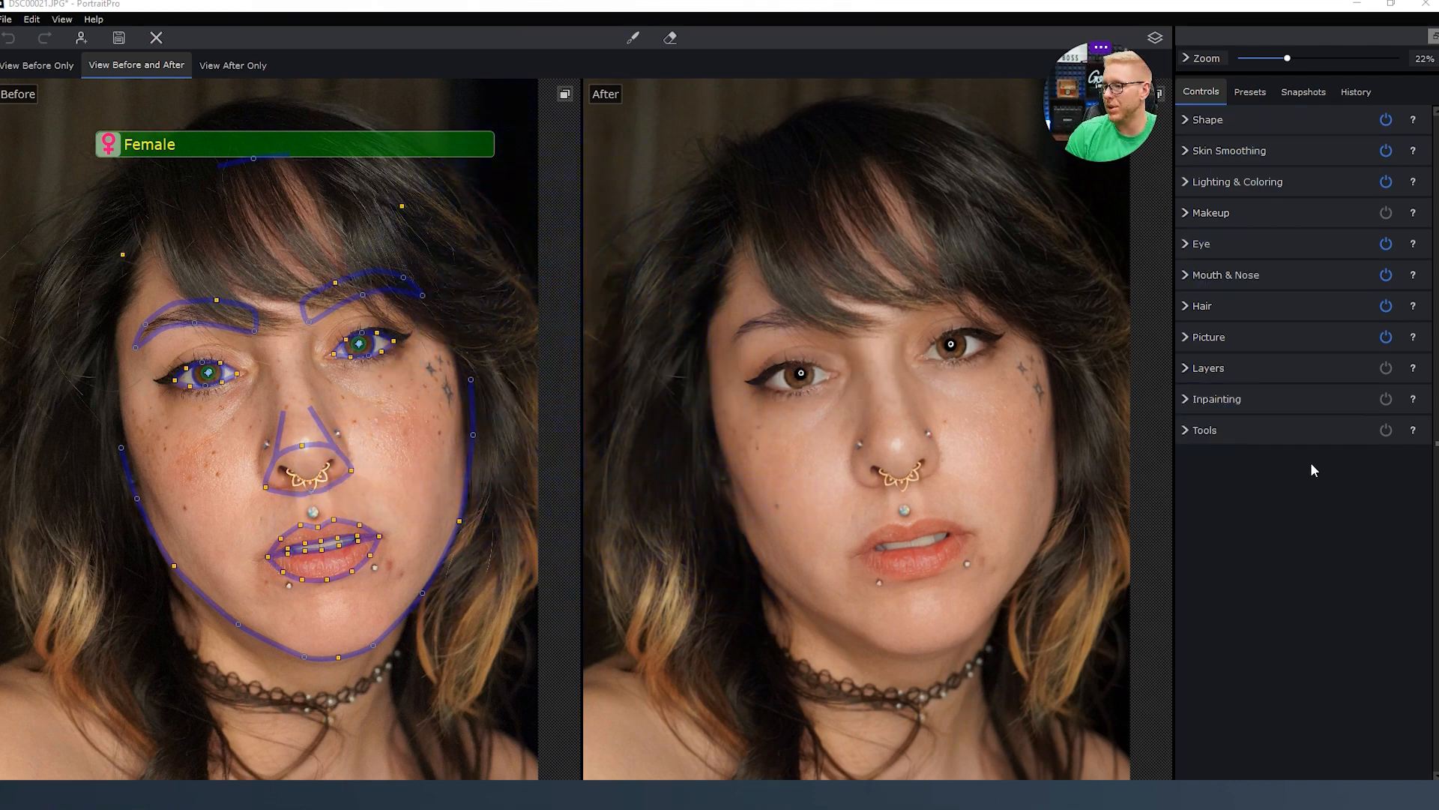
Show the available presets and reset the portrait to its original look.
click(1255, 96)
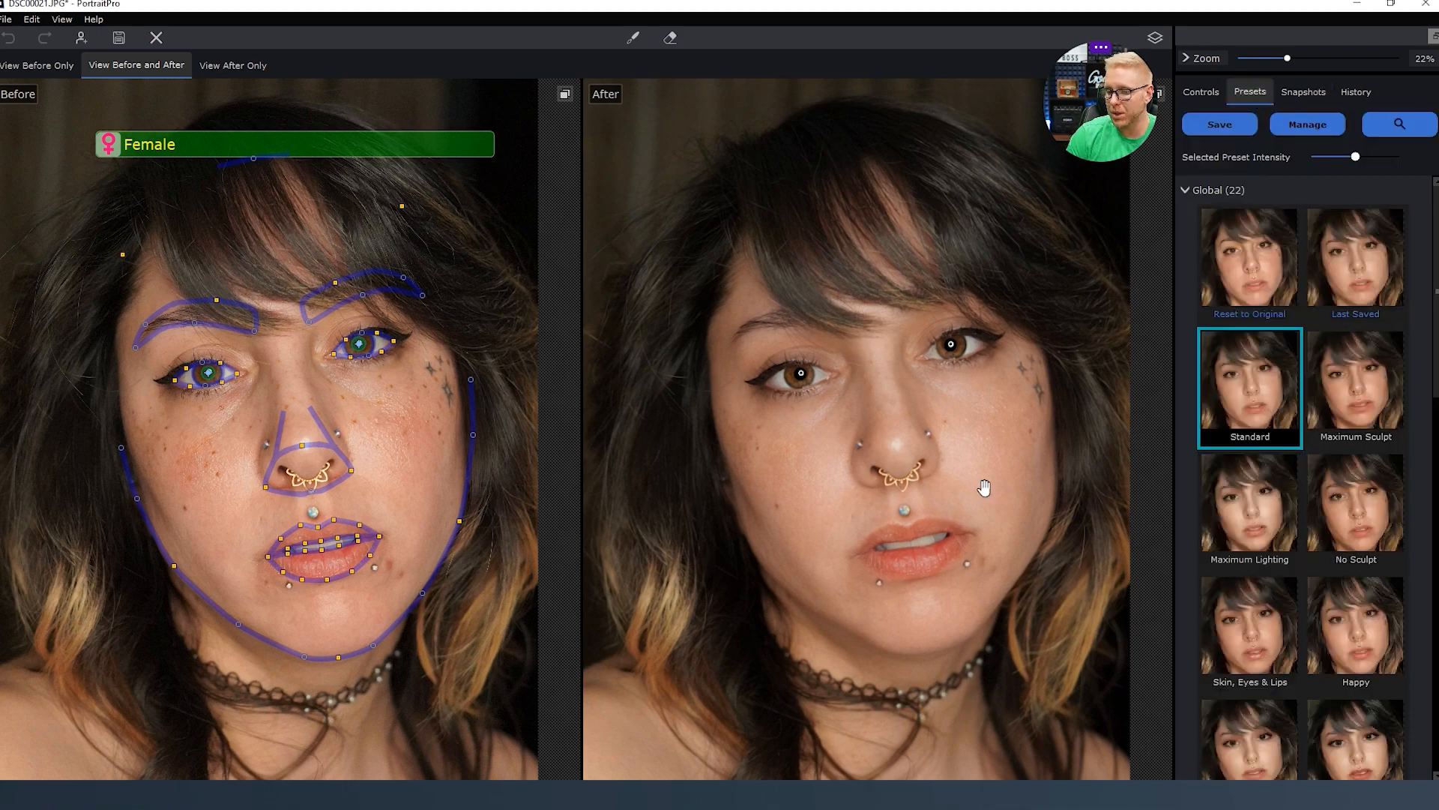
mouse_move(285, 344)
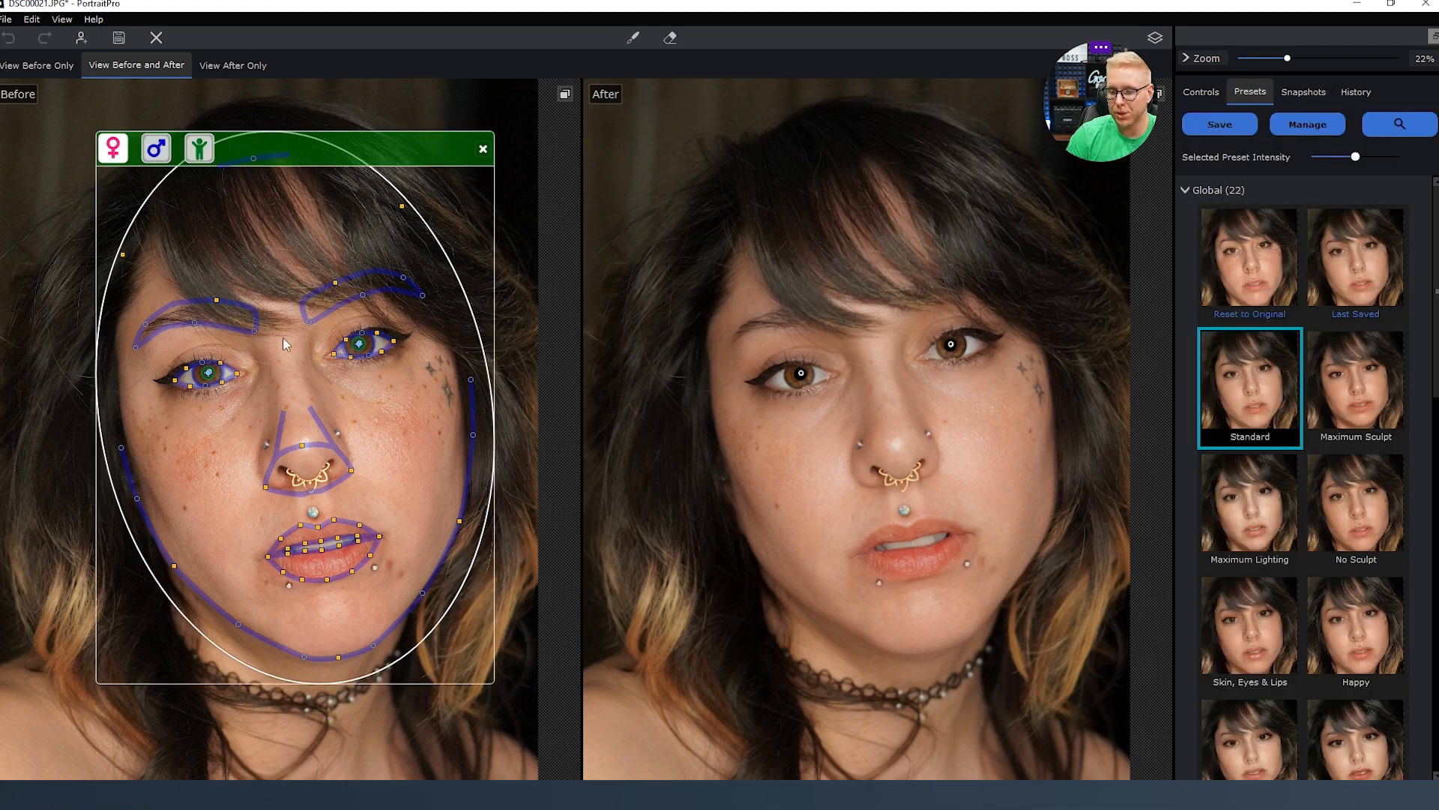
click(1257, 282)
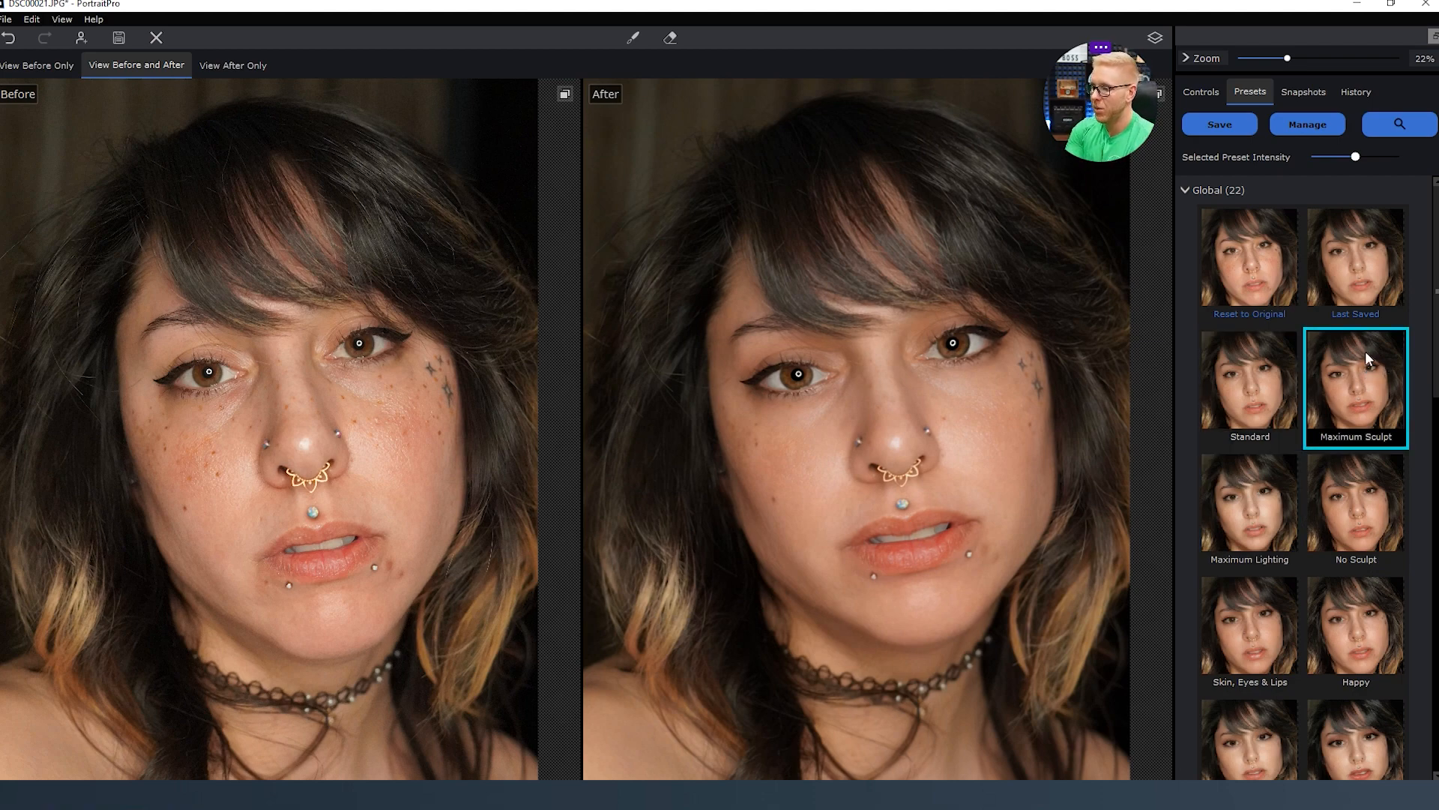
Try the global presets Maximum Sculpt, No Sculpt, Standard, Maximum Lighting and Skin, Eyes & Lips, and reset the portrait to original.
click(1352, 502)
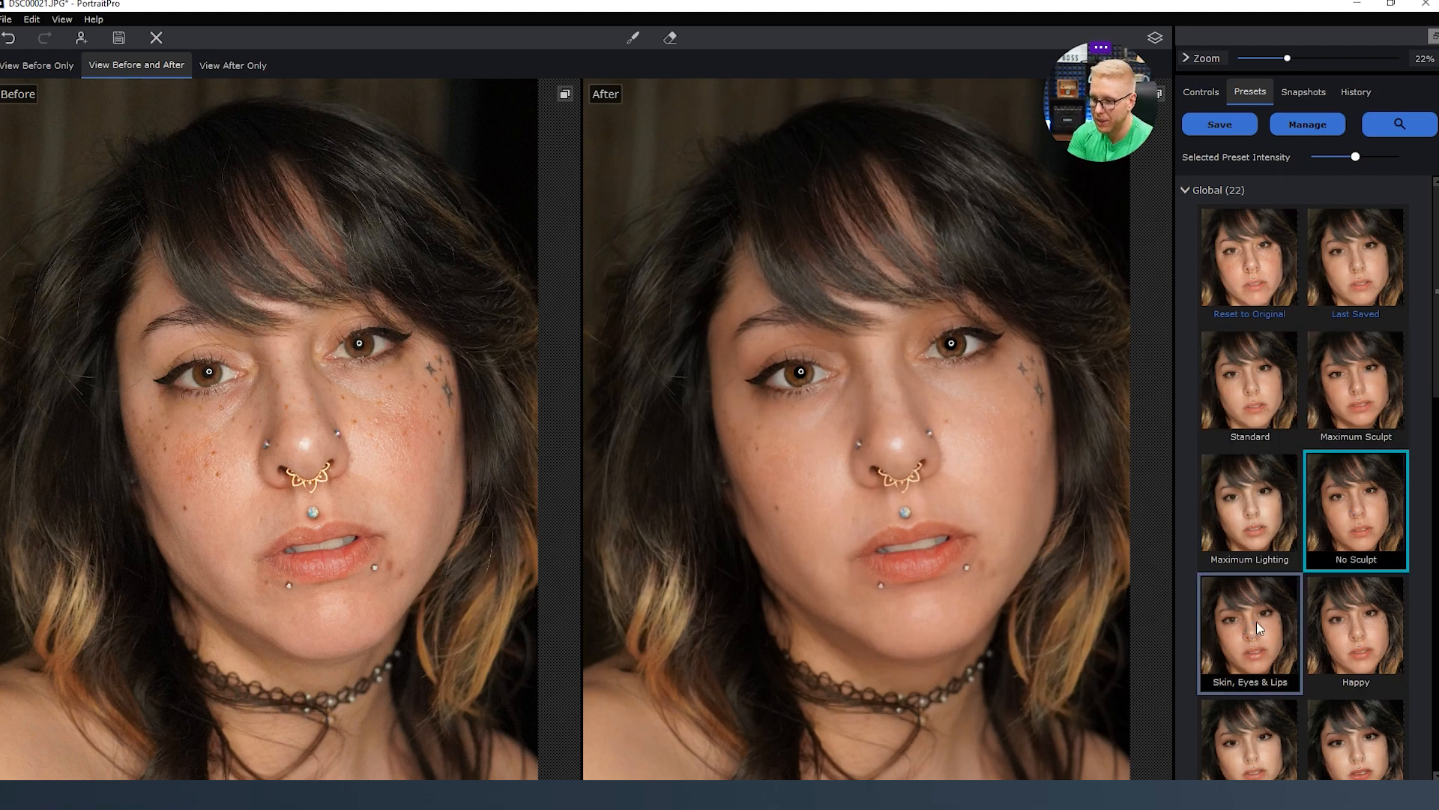
click(1249, 386)
click(1277, 474)
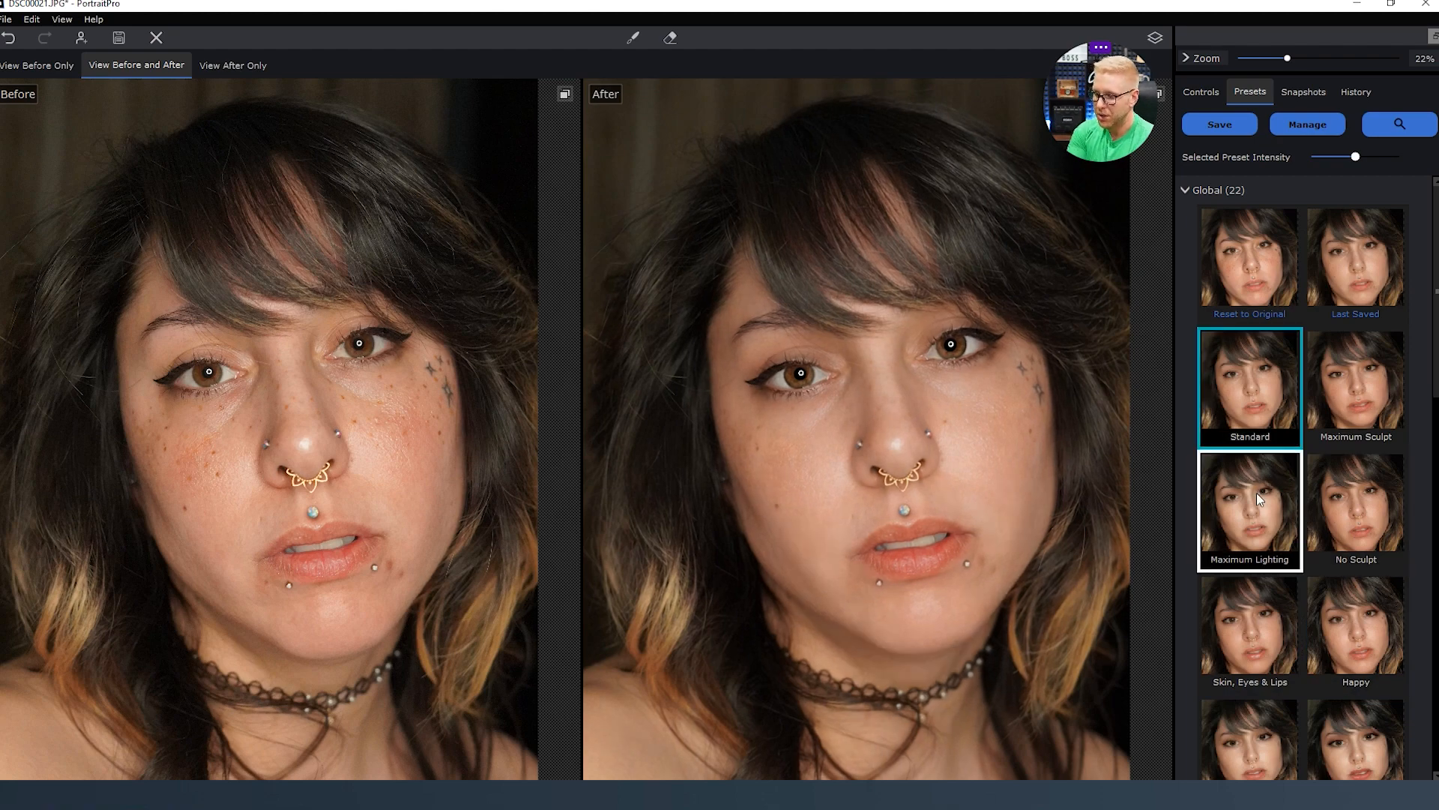
click(1278, 637)
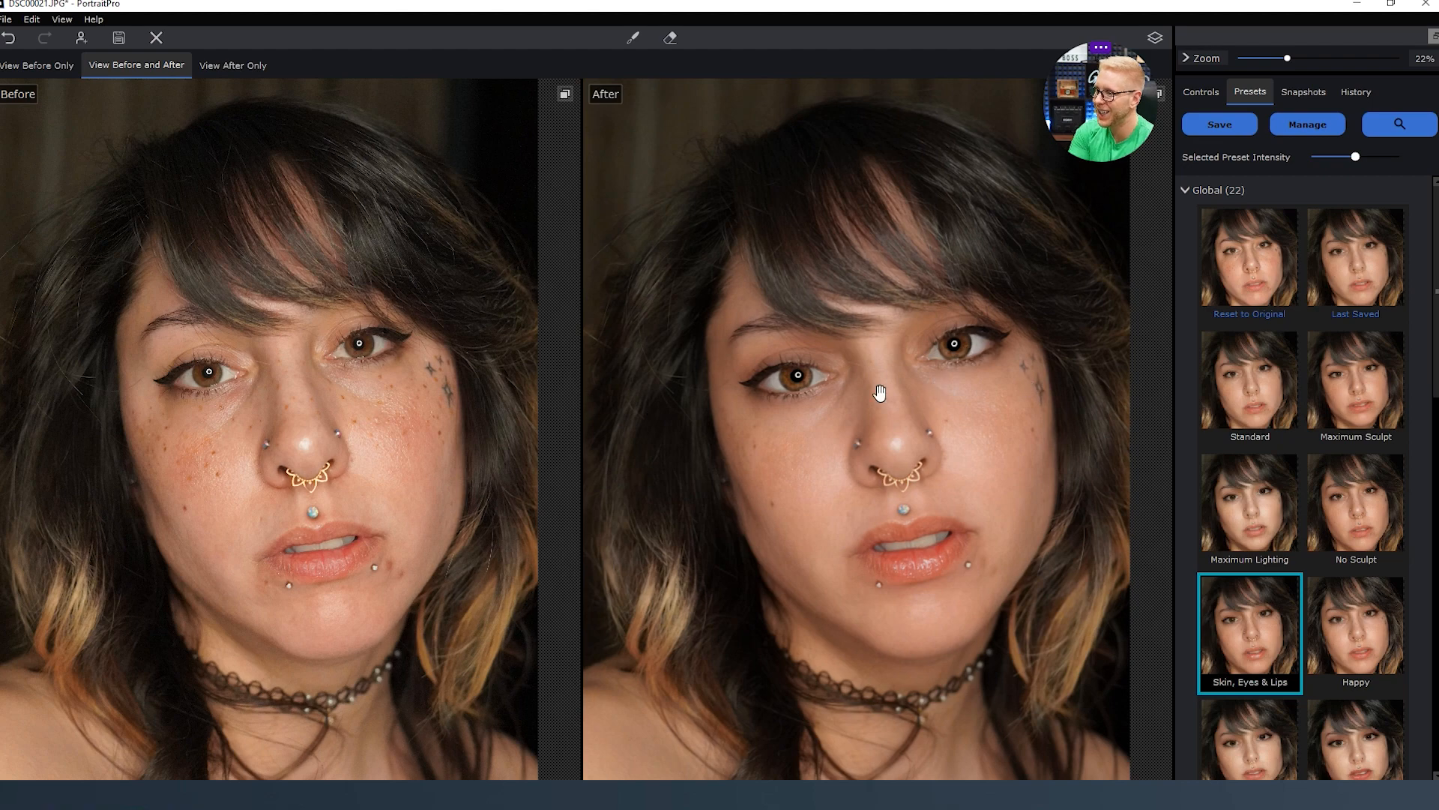
click(1246, 262)
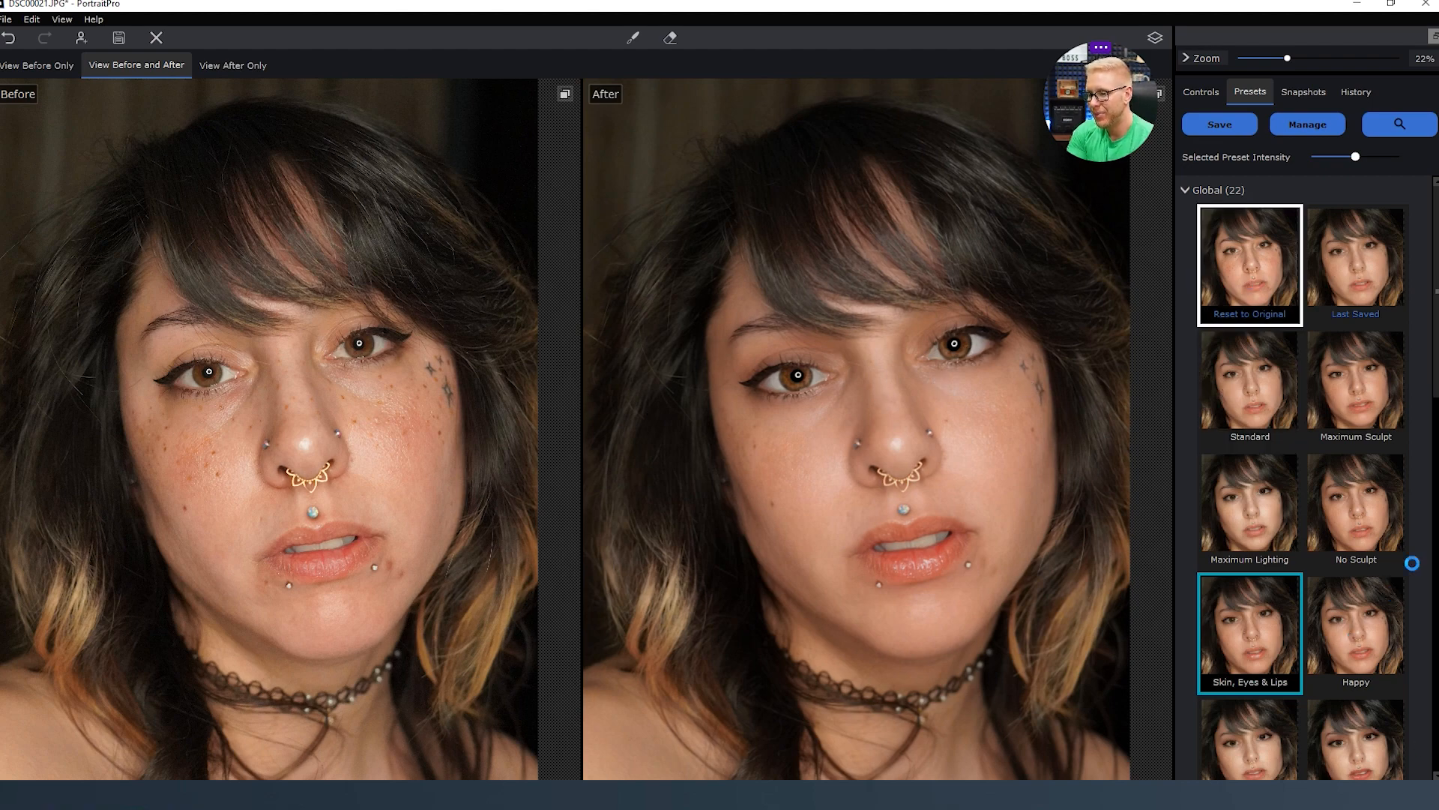
click(1190, 189)
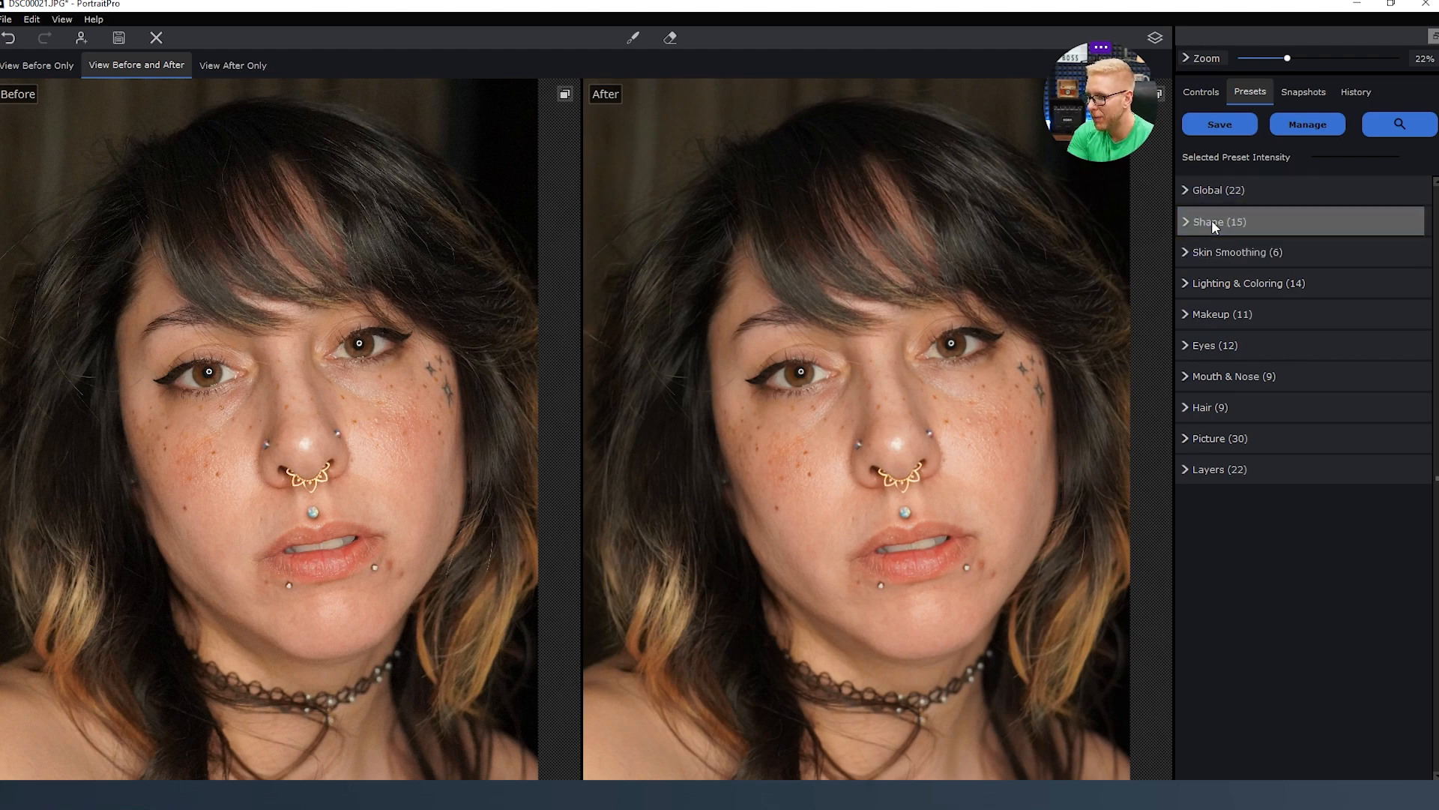
Try the Standard Sculpt, Slim, Plump Lips and Slim Nose shape presets on the portrait.
click(1212, 221)
scroll(1217, 199, down, 1)
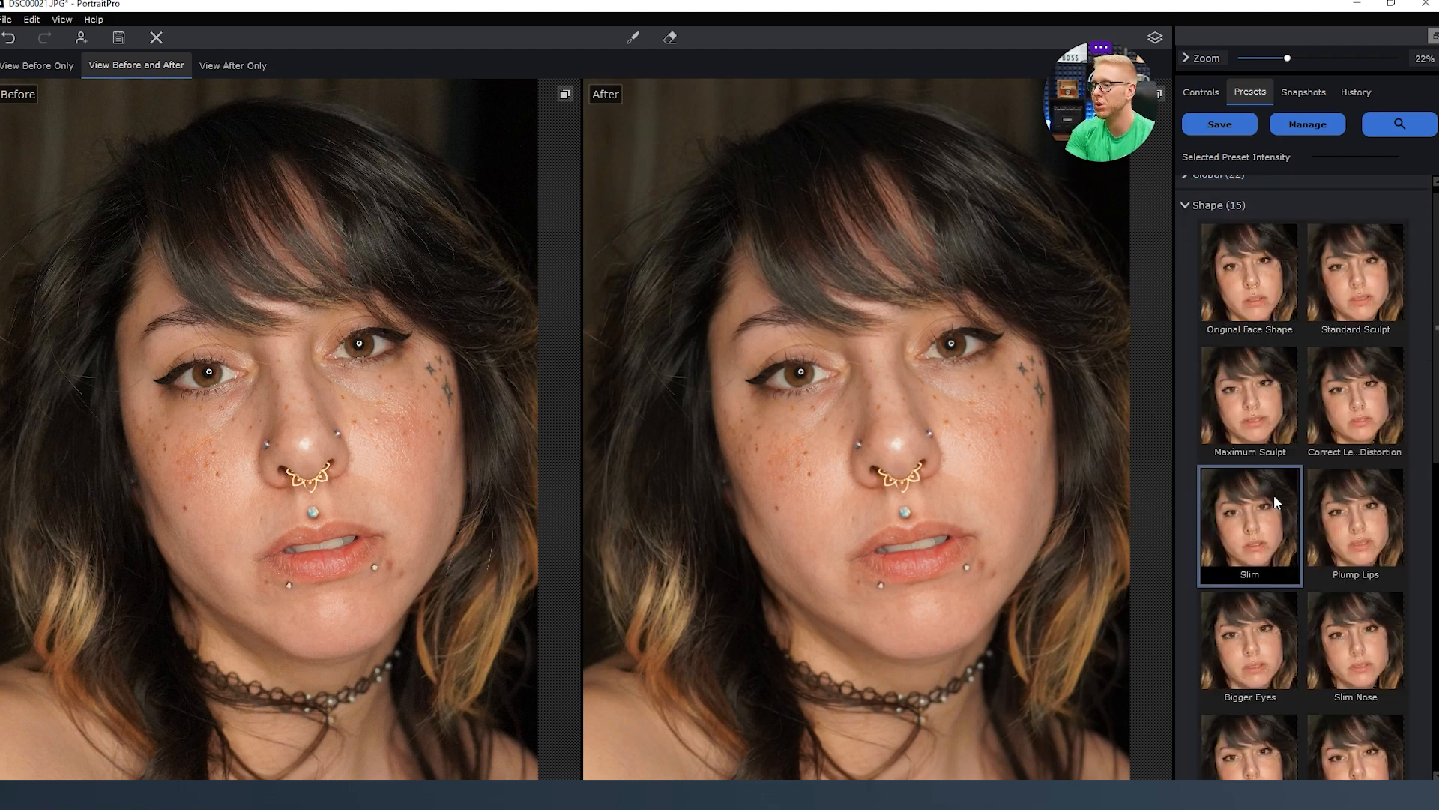
click(1356, 277)
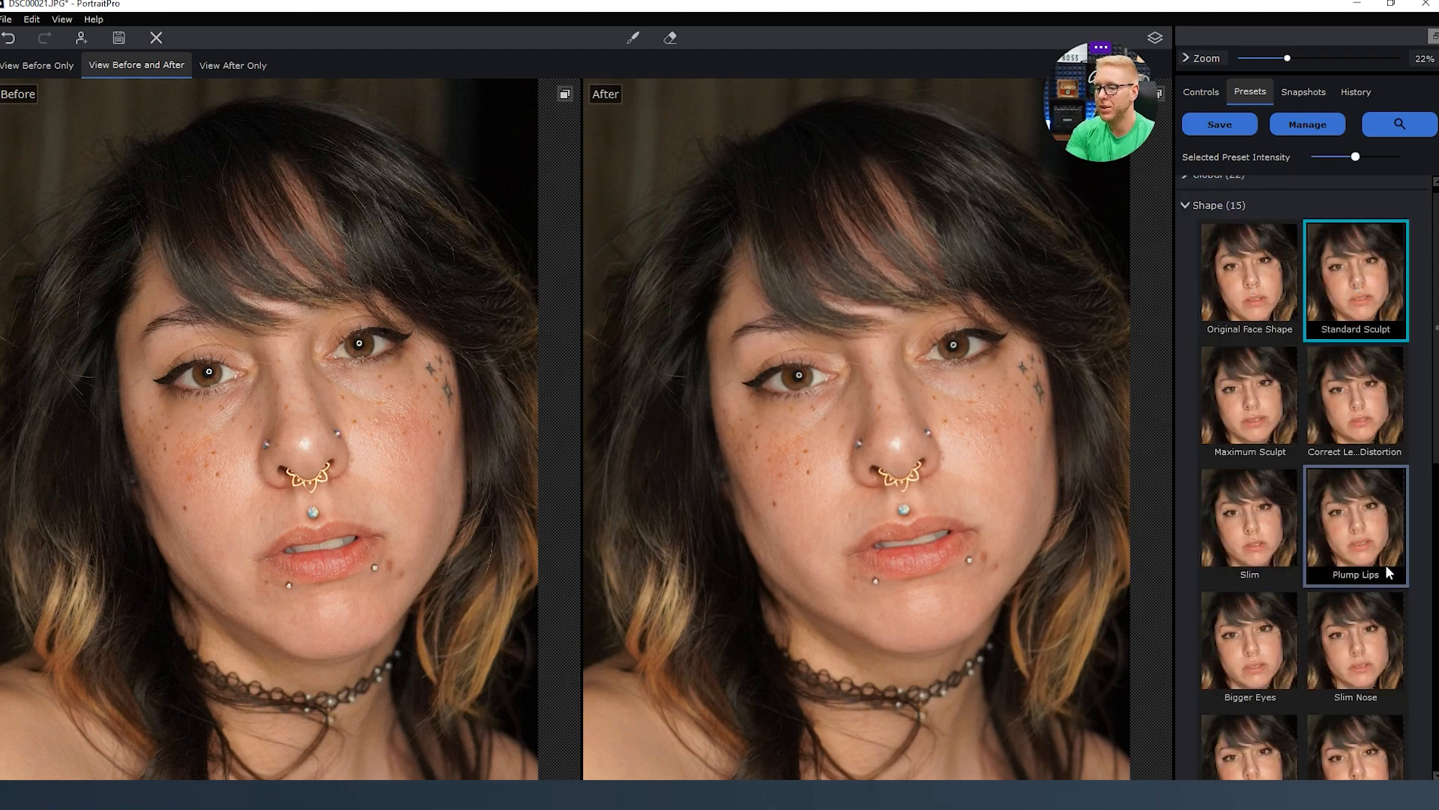
click(1243, 506)
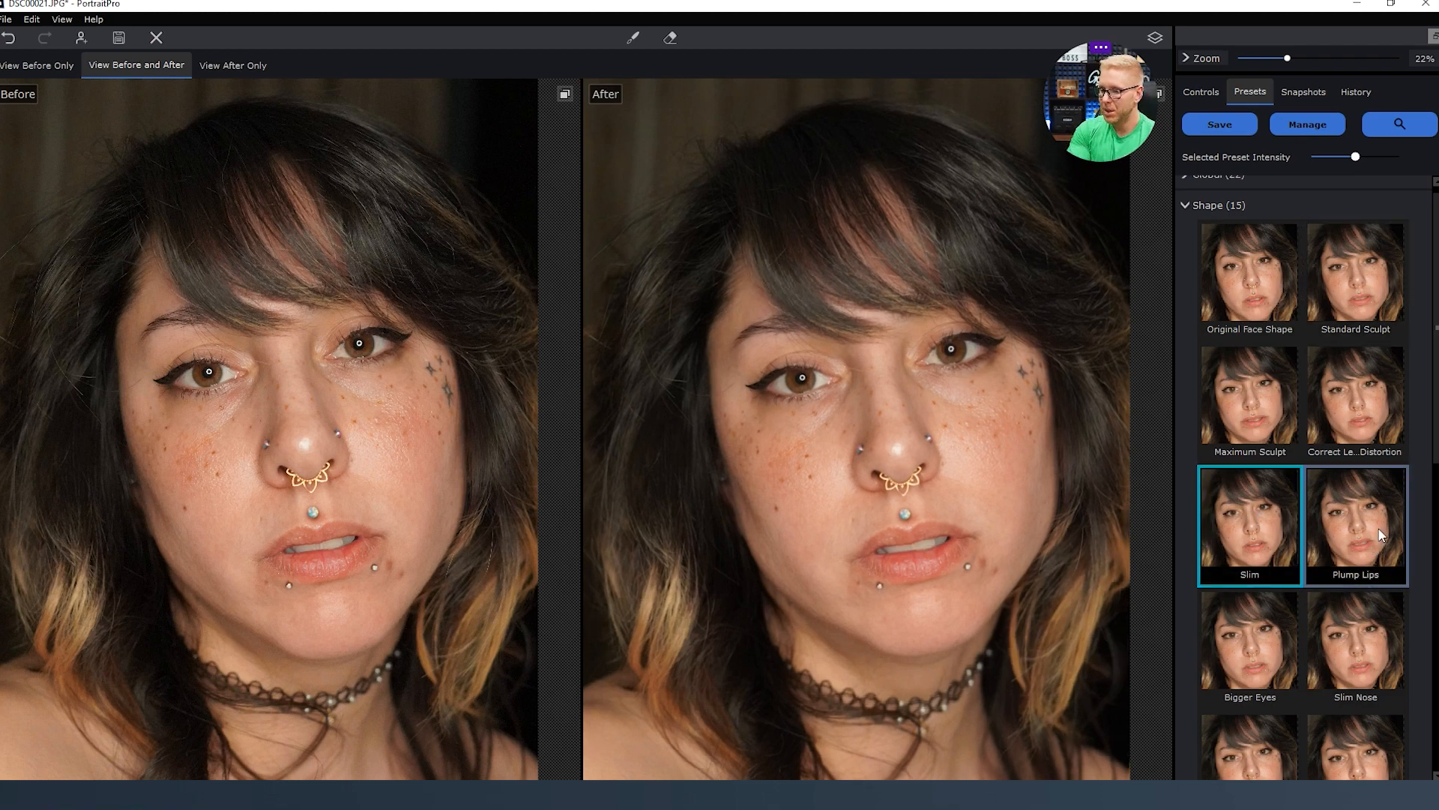
click(1382, 534)
click(1371, 667)
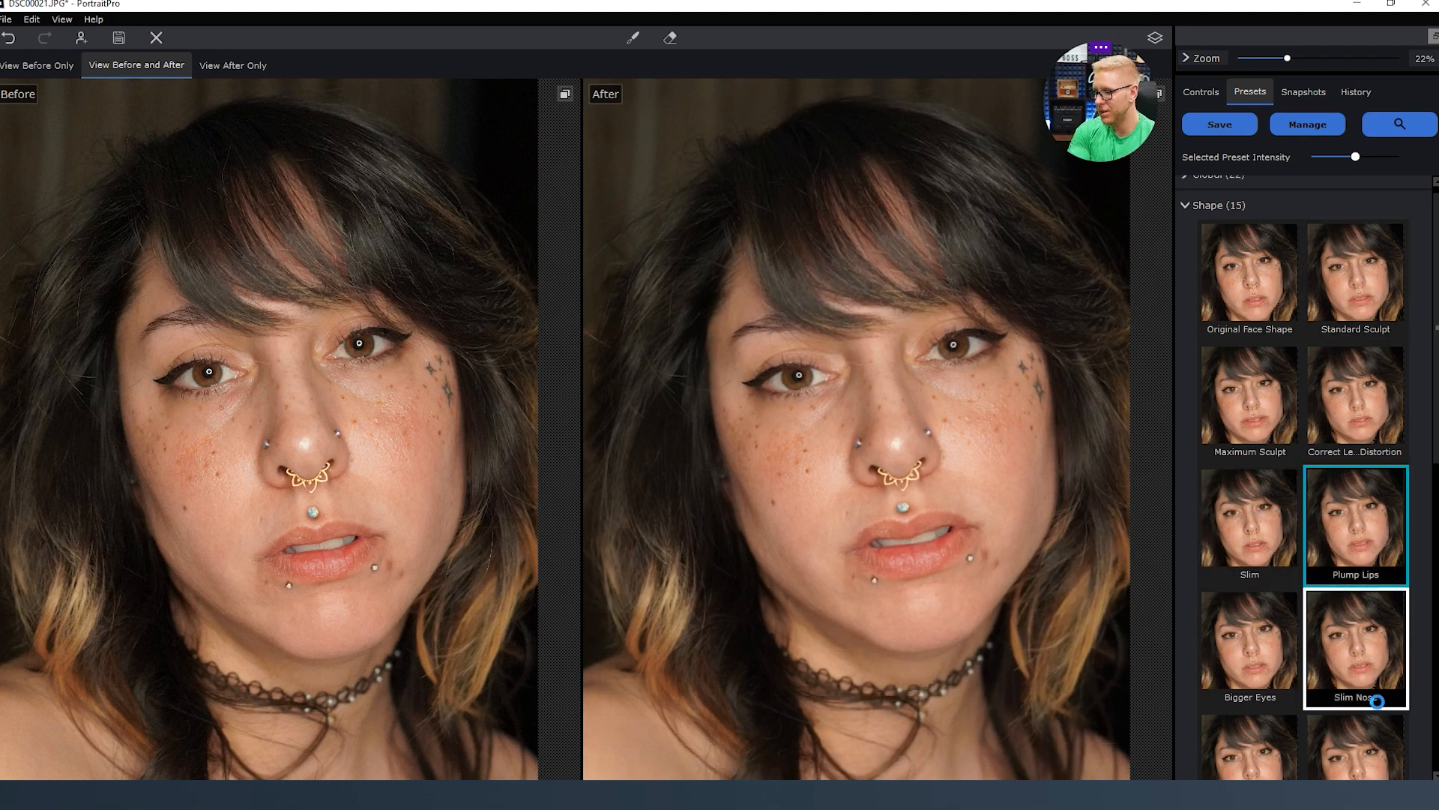
Try the Reduce Chin shape preset and restore the original face shape.
scroll(1281, 686, down, 2)
click(1277, 658)
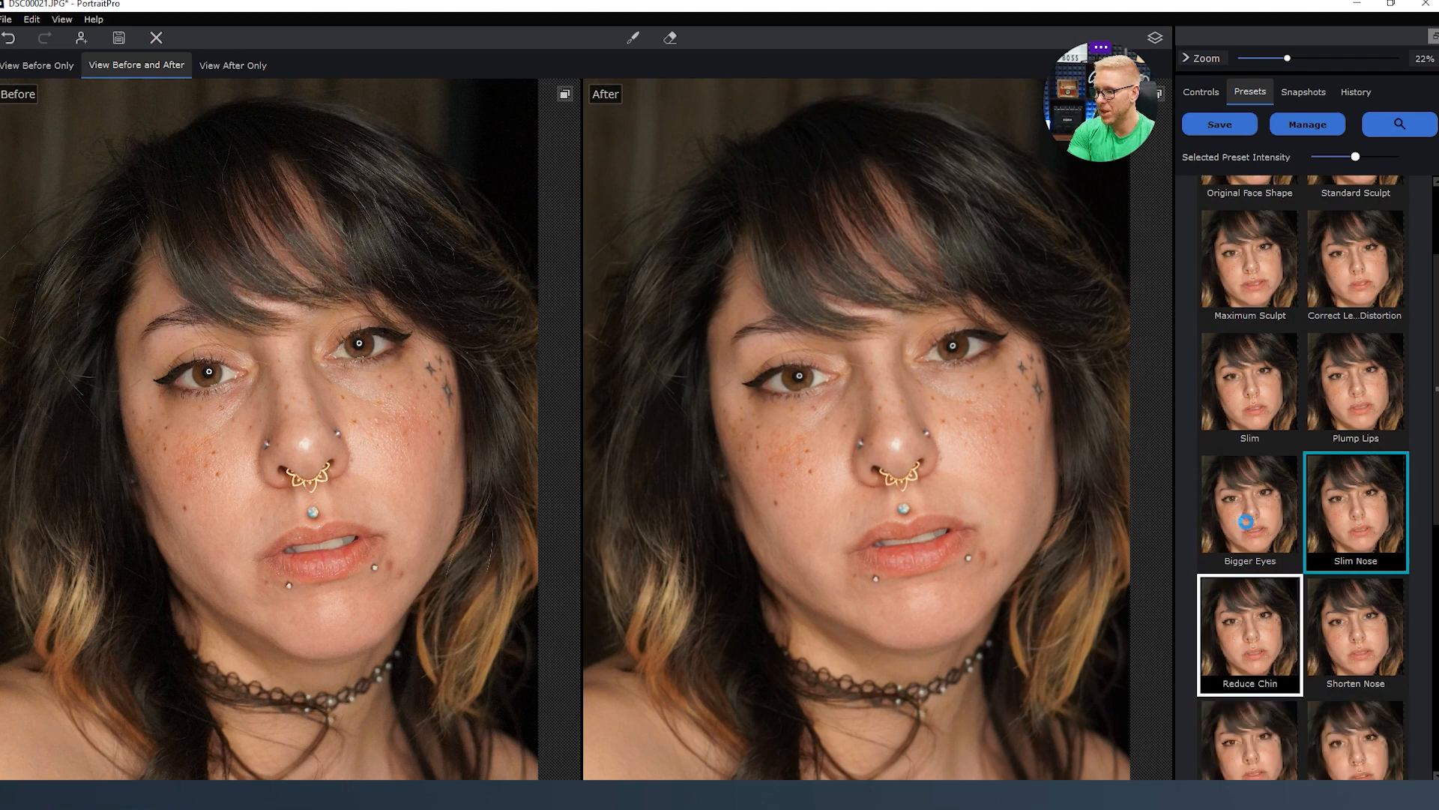
scroll(1278, 450, up, 2)
click(1252, 300)
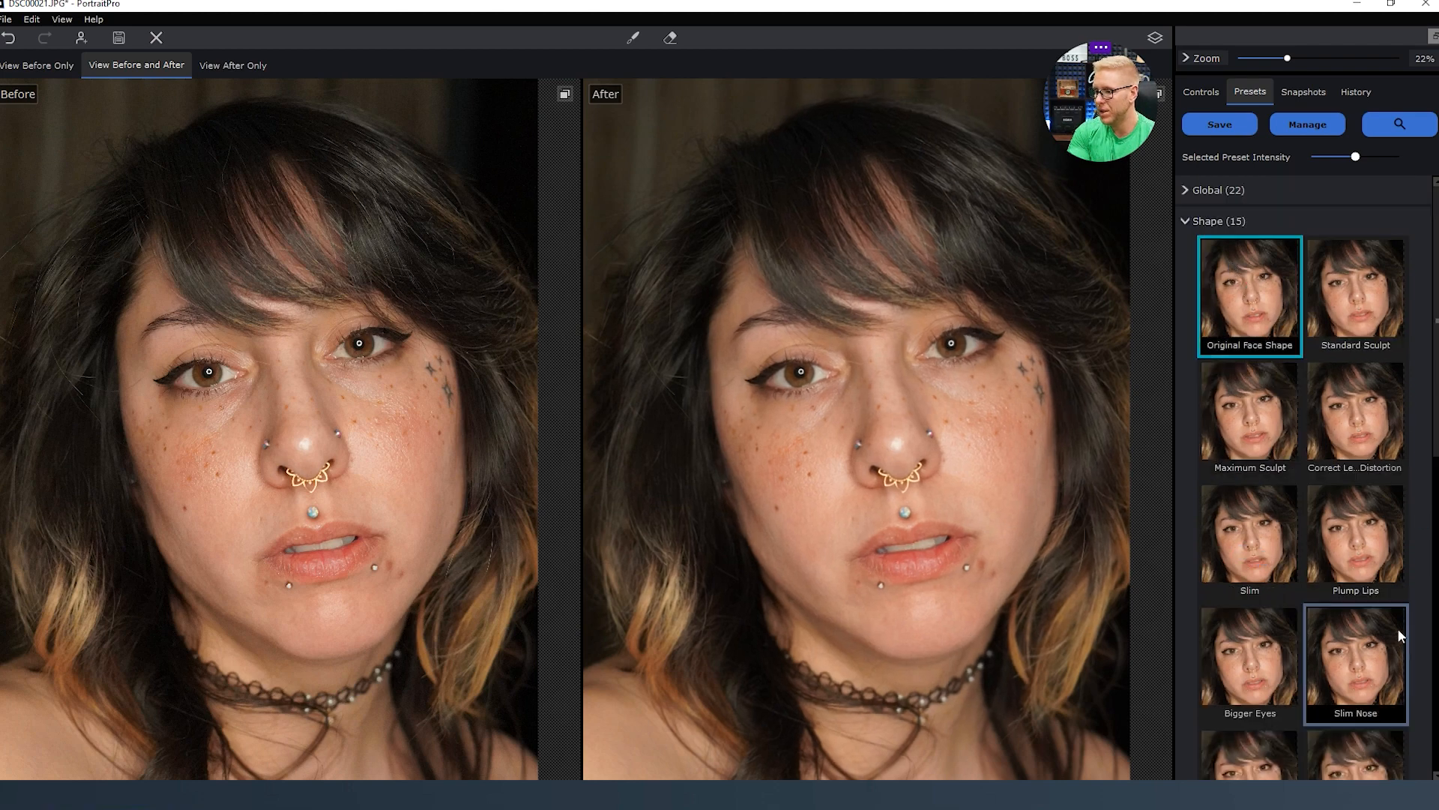
click(1183, 219)
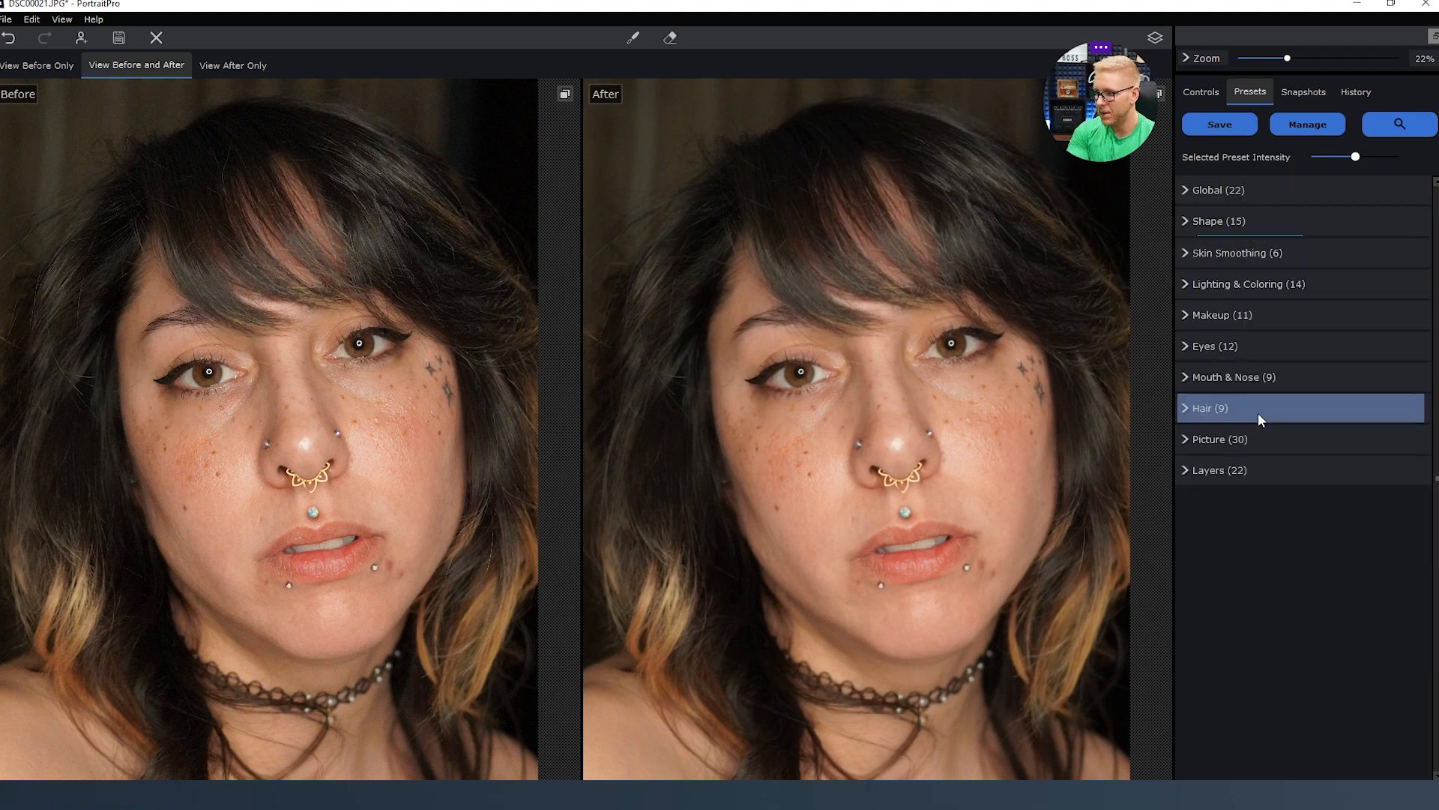
Try the General, Smooth Eyes, Minimal and Intense skin smoothing presets and restore the original skin.
click(1225, 259)
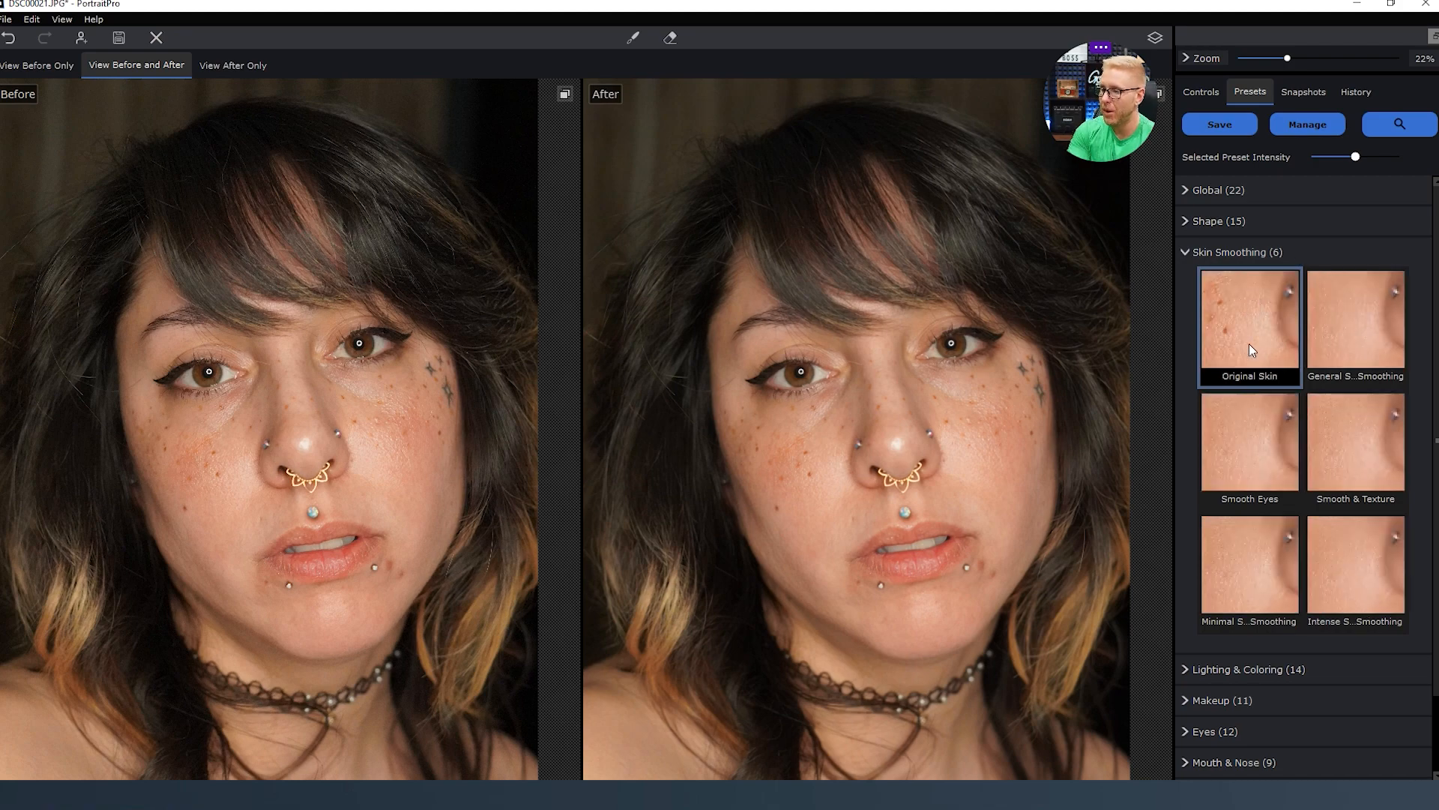
click(1371, 339)
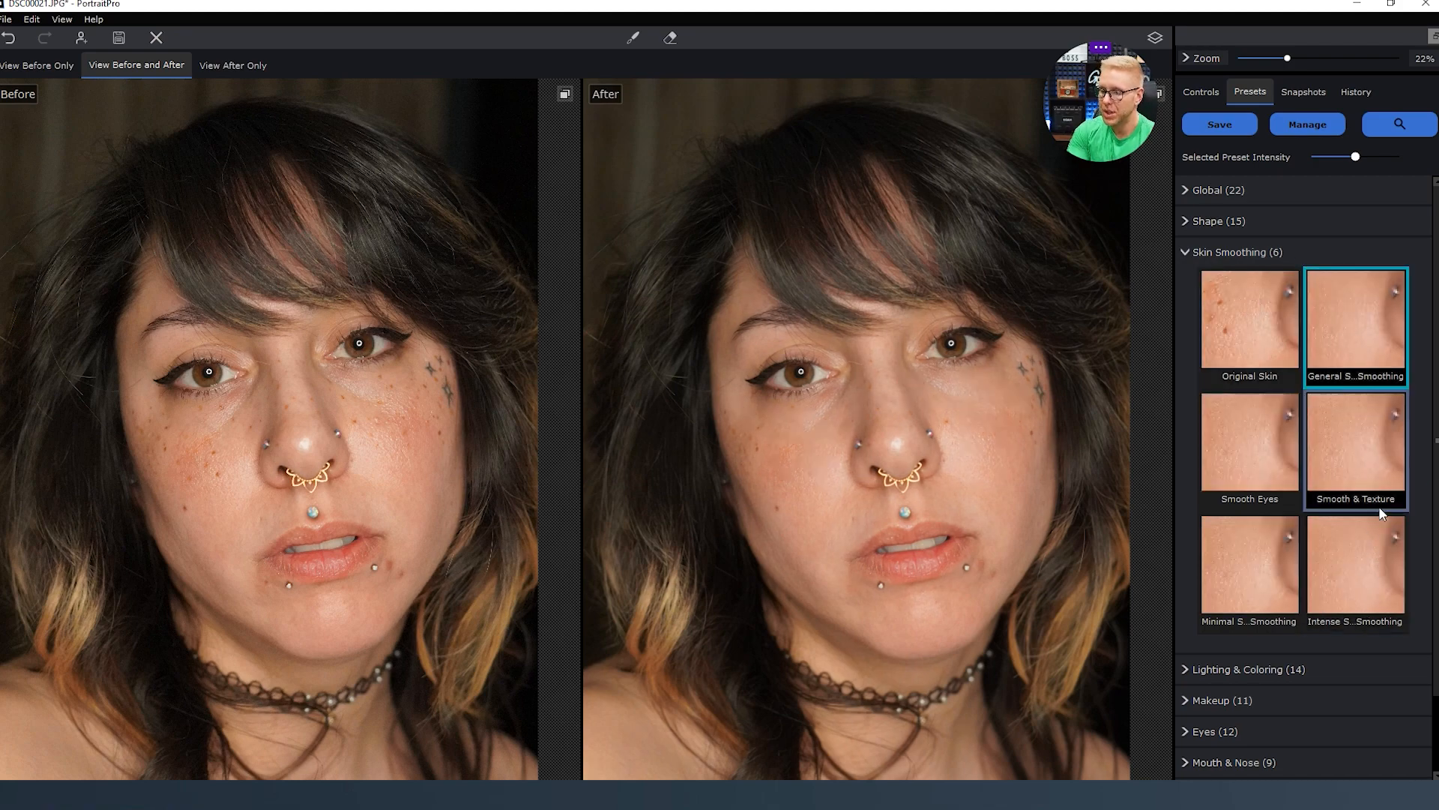
click(1234, 434)
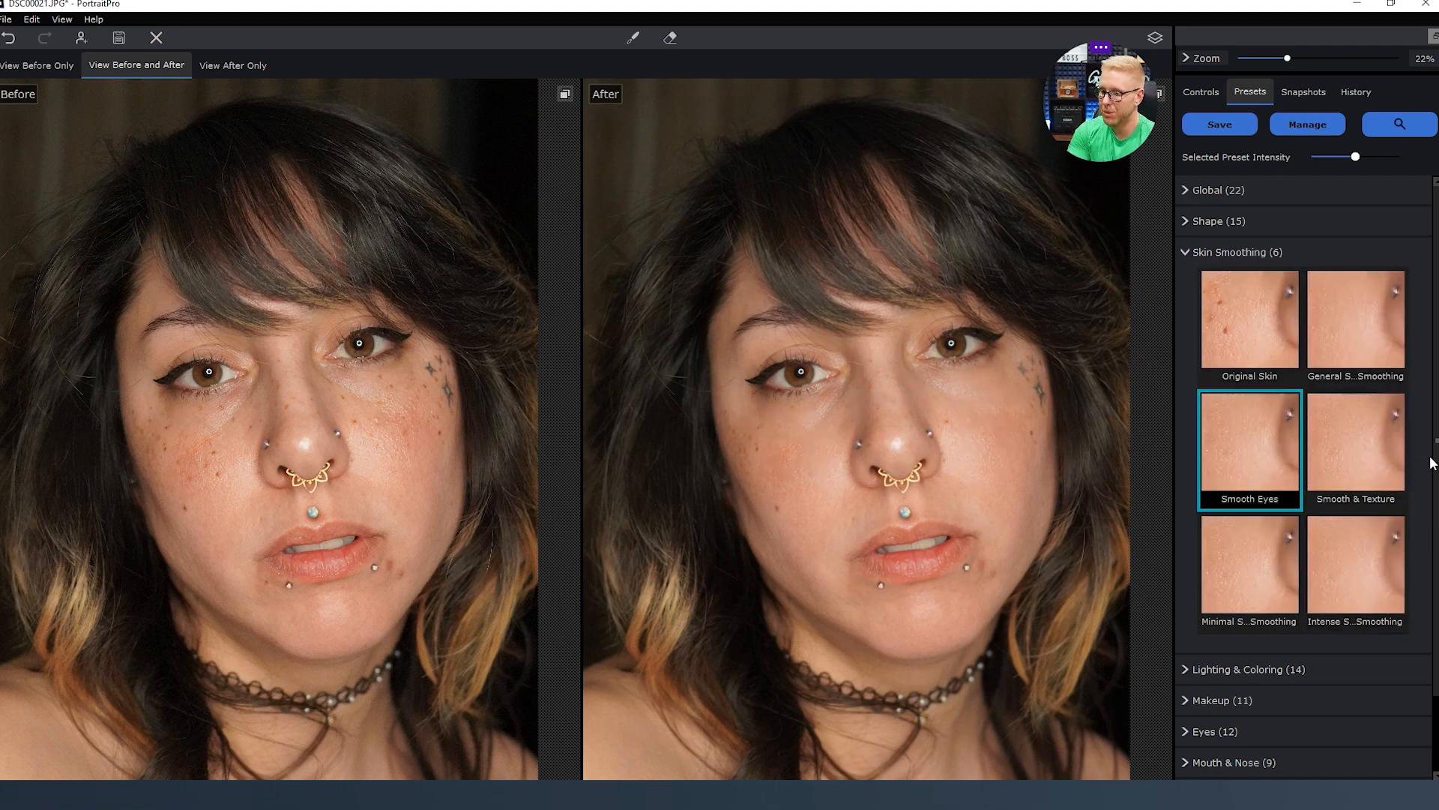
click(1245, 562)
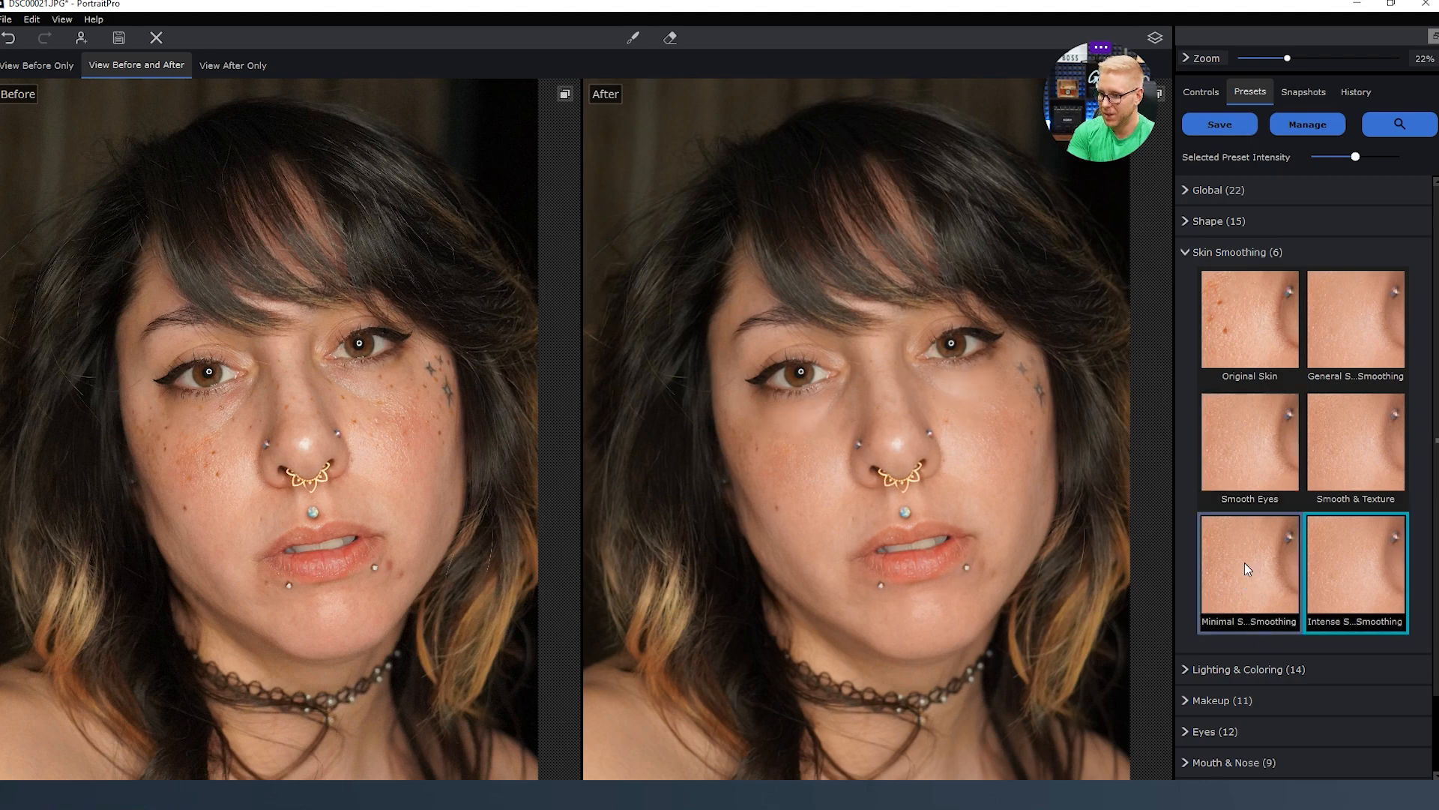
click(1240, 345)
click(1186, 253)
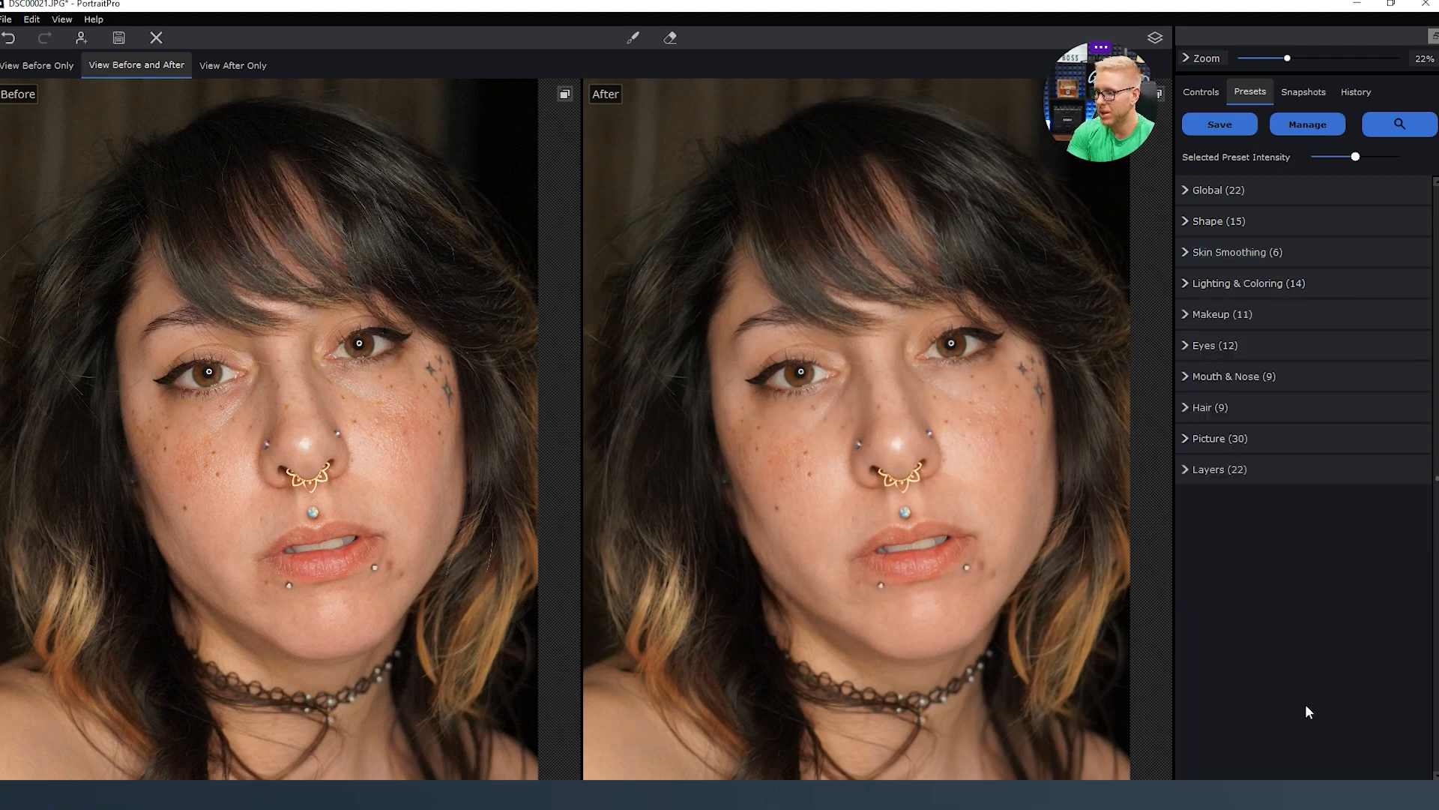
Try the Standard Lighting, High Spotlight, Camera Right Lighting and Camera Left Lighting presets on the face.
click(1194, 283)
scroll(1364, 366, down, 1)
click(1358, 300)
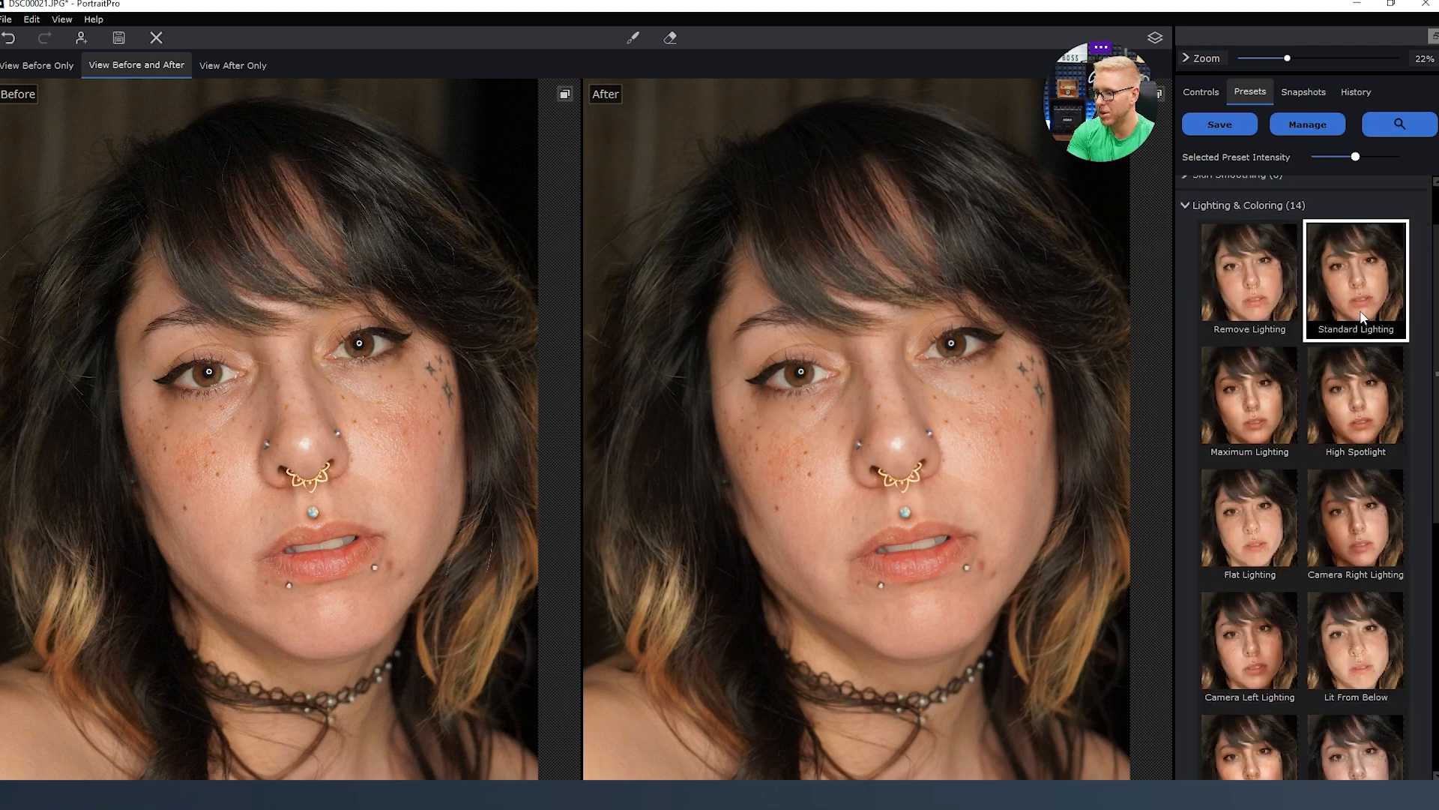
click(1354, 403)
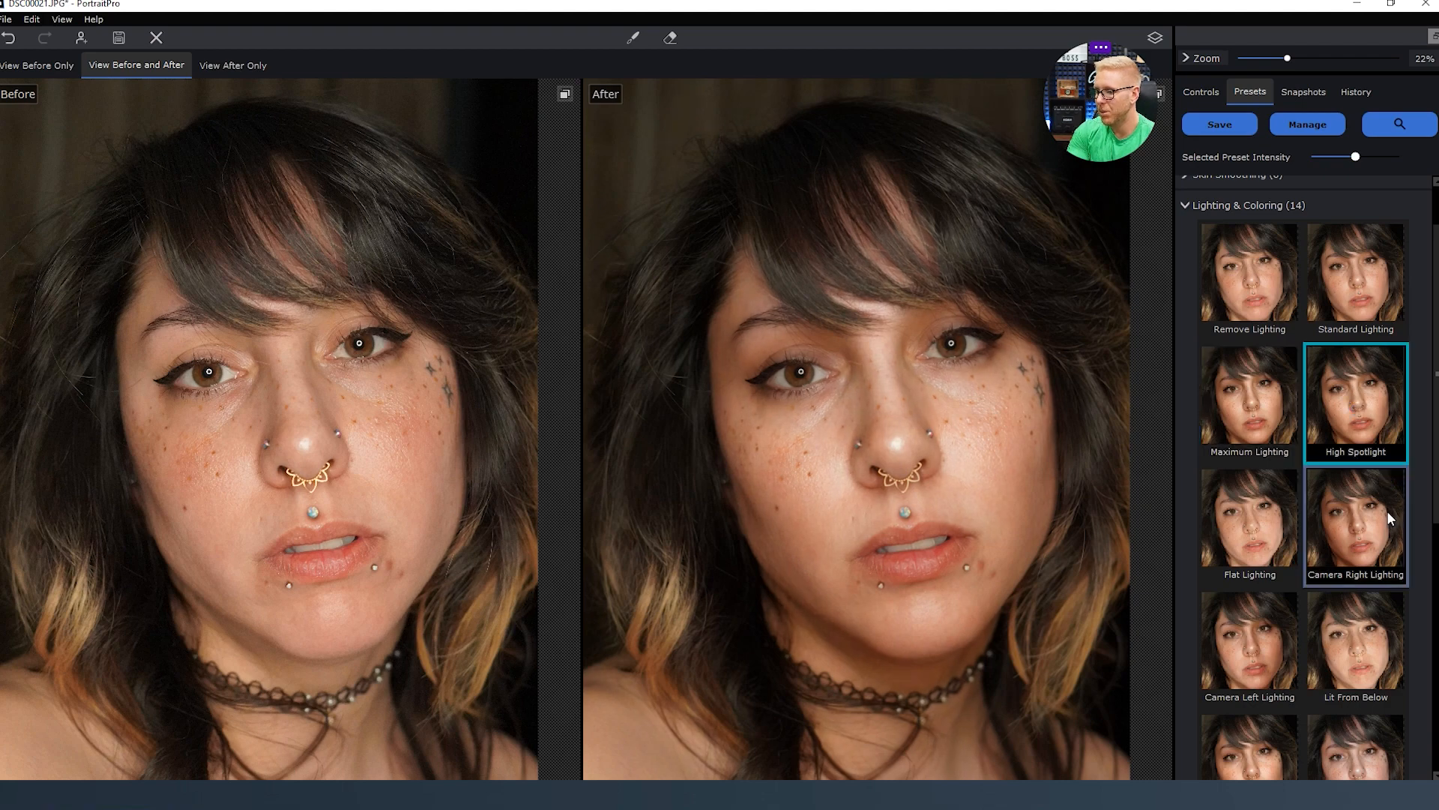
click(1351, 559)
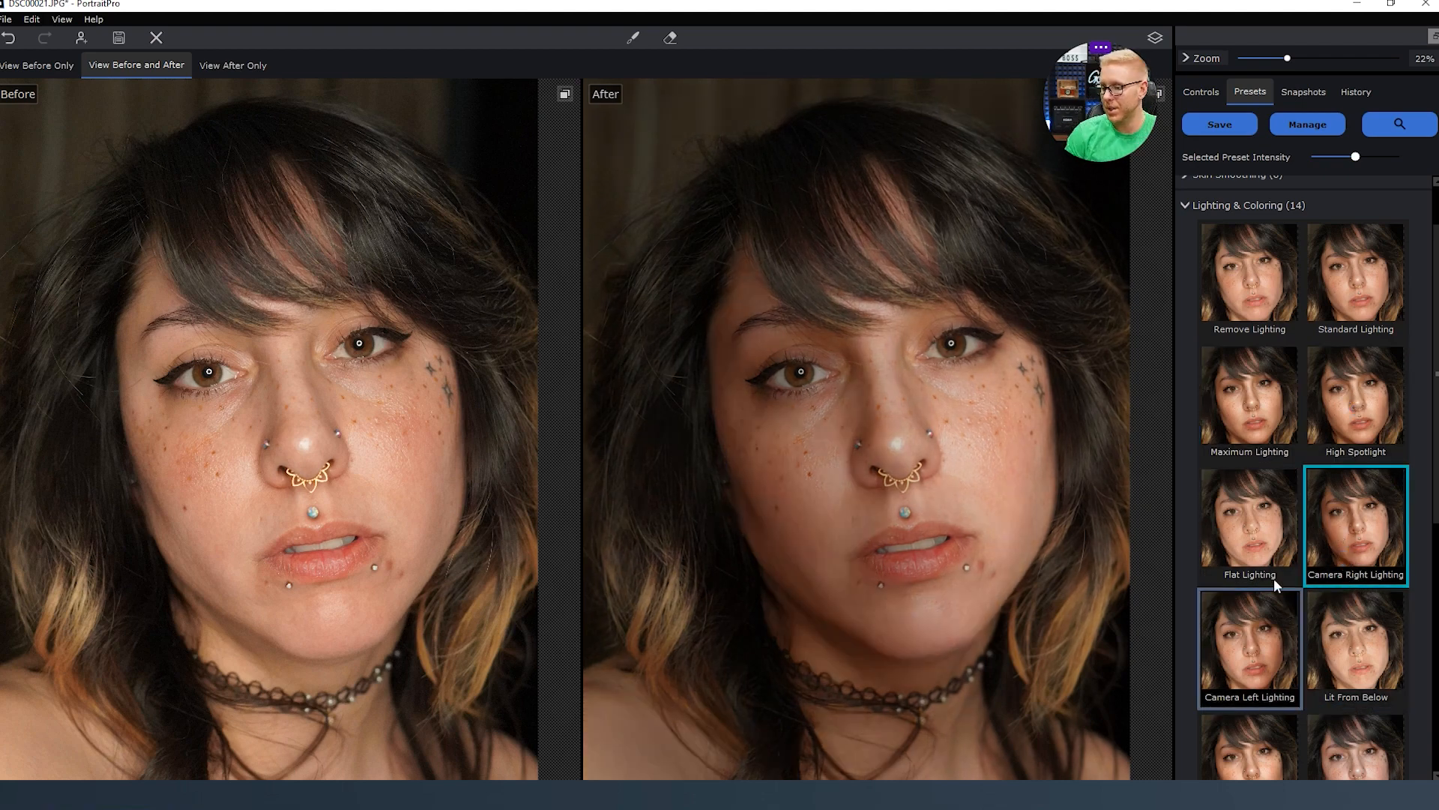
click(1239, 634)
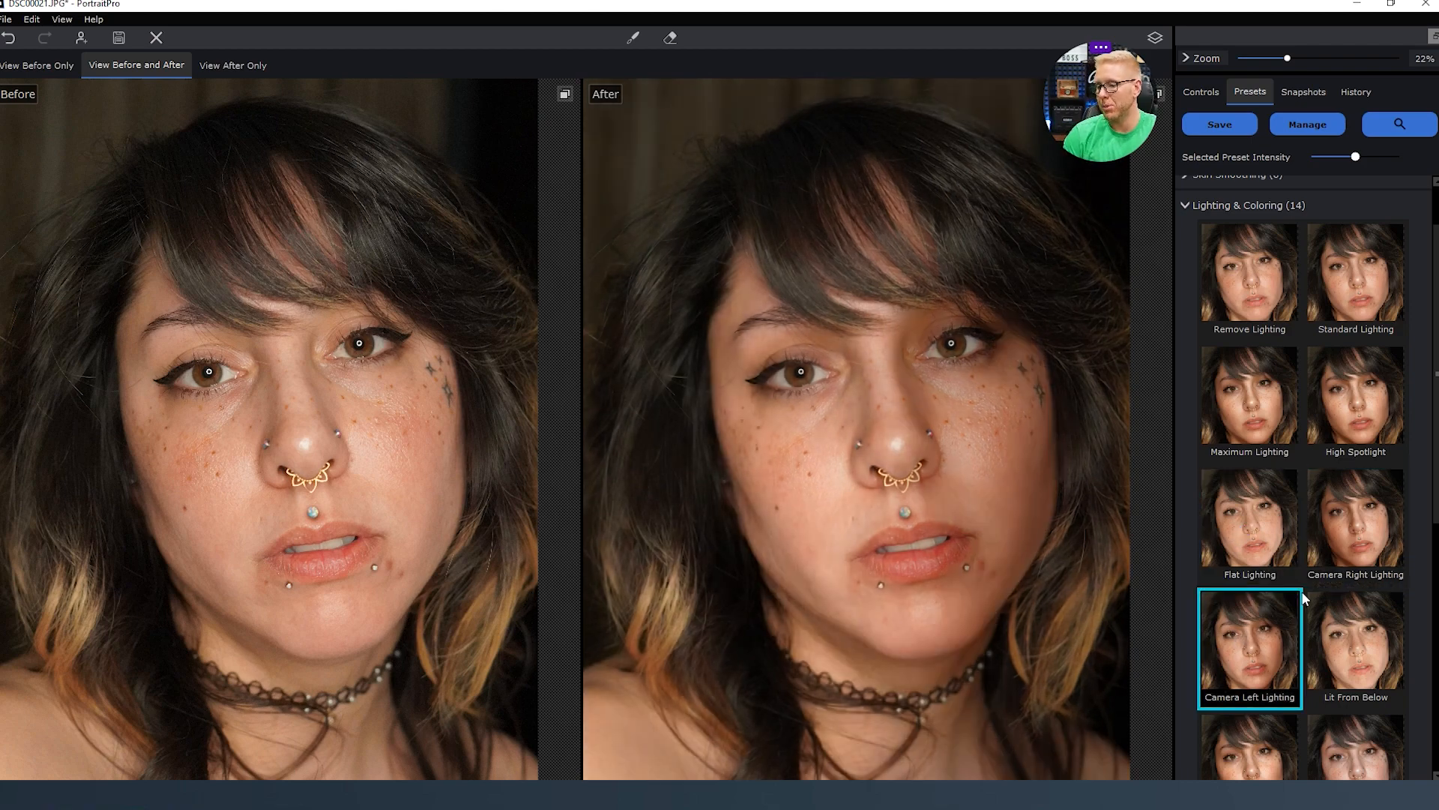
Try the Lit From Below, Warm and Enhance Cheekbones presets and remove the lighting effect.
scroll(1275, 596, down, 1)
click(1368, 586)
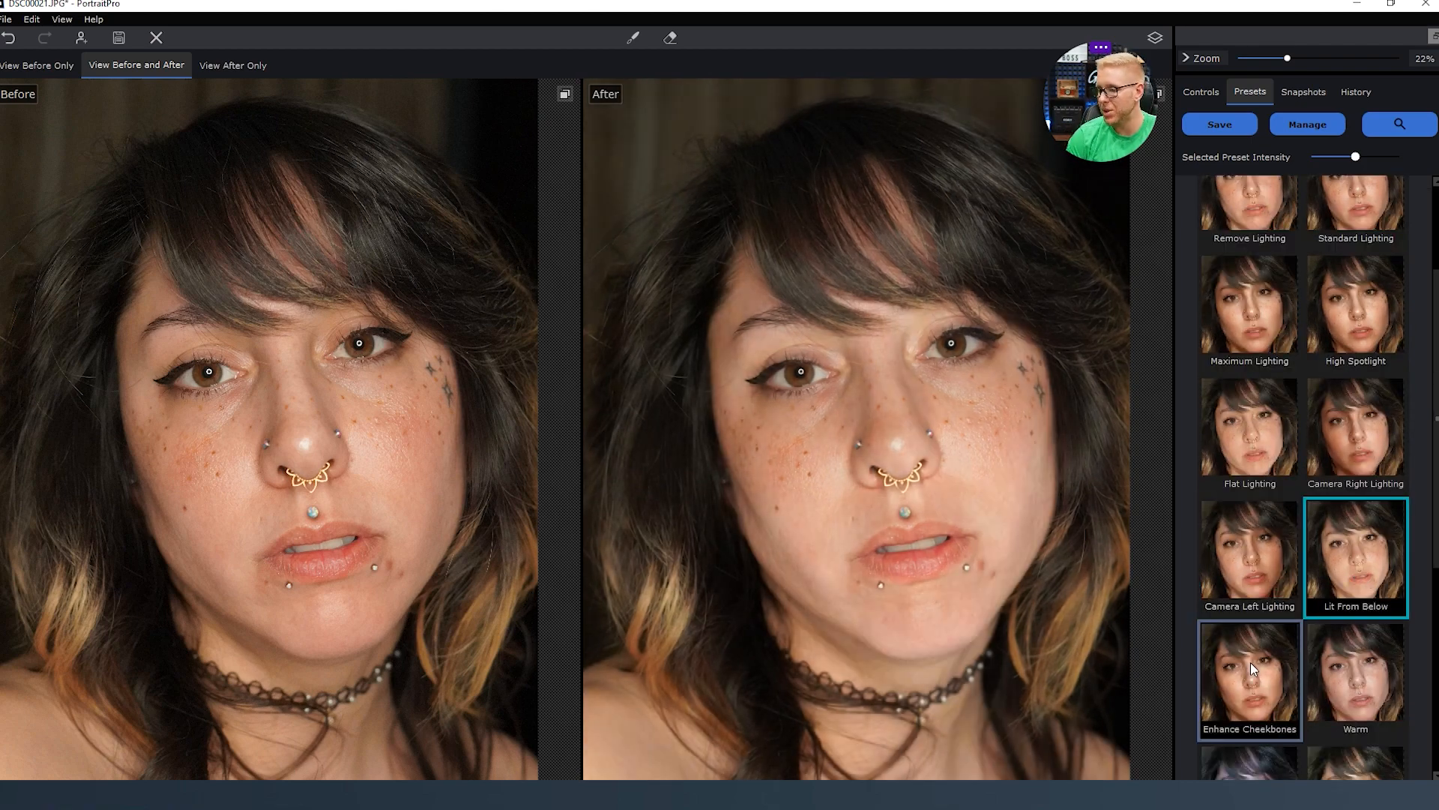
click(1319, 647)
scroll(1282, 659, down, 1)
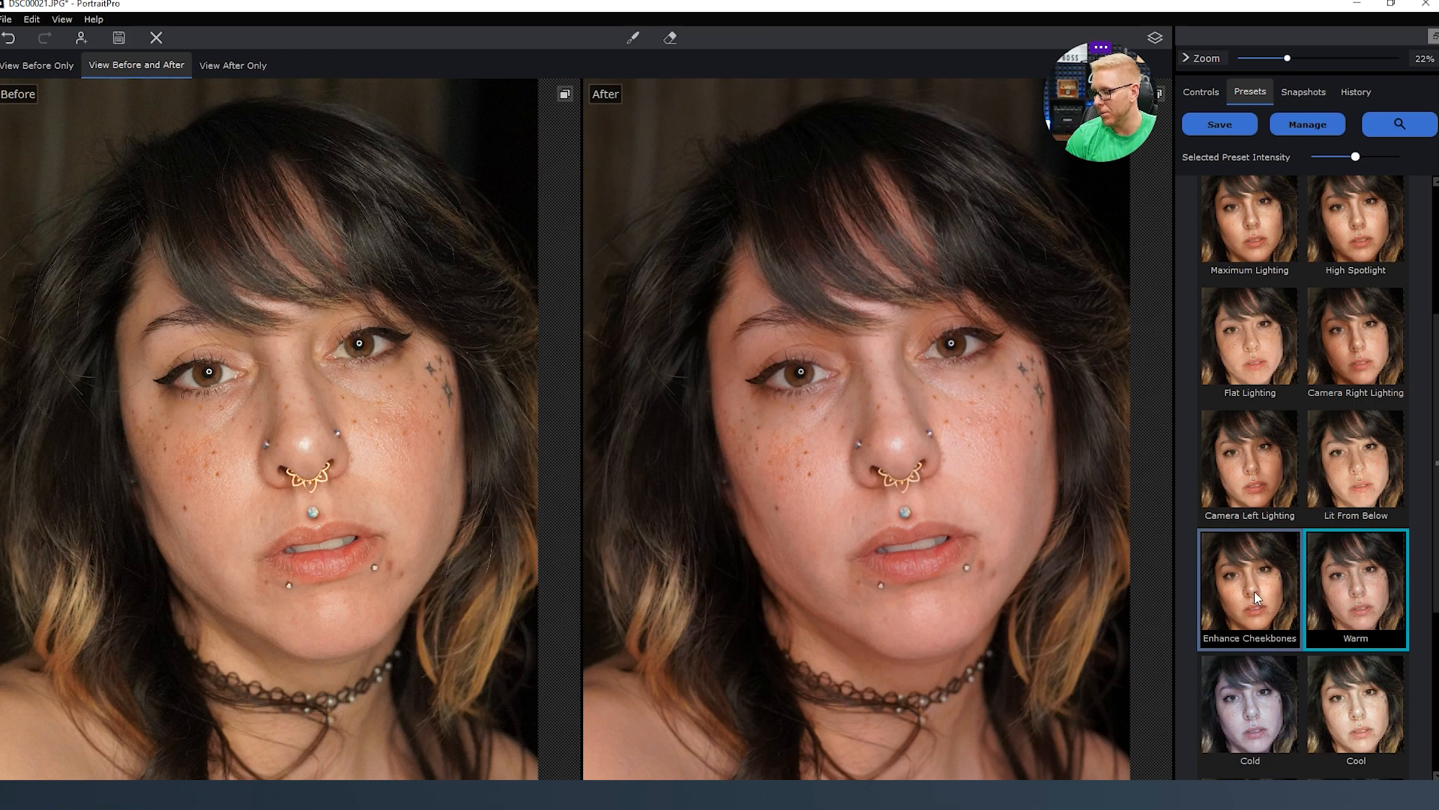
click(1279, 639)
scroll(1281, 592, up, 3)
click(1247, 322)
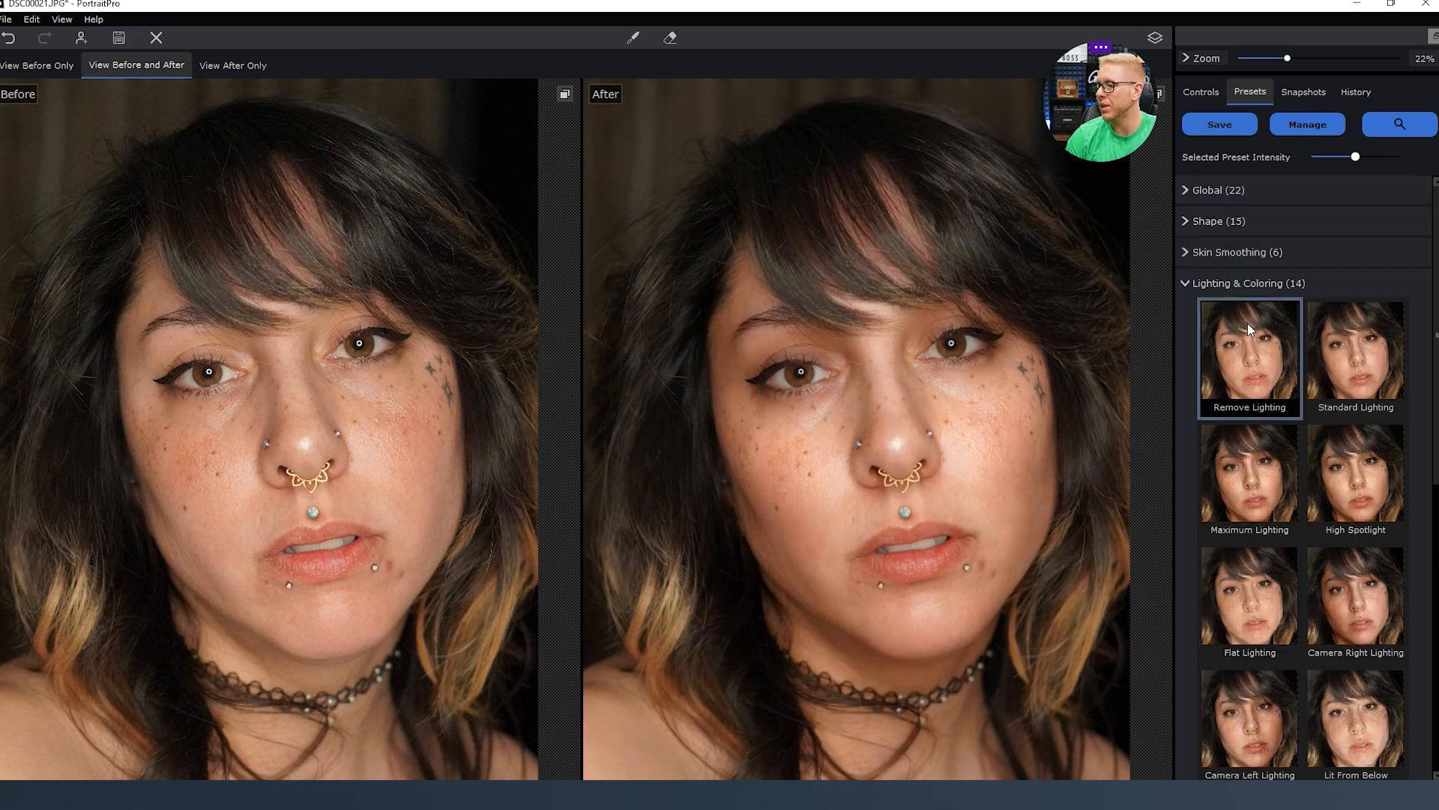
click(1187, 284)
Try the makeup presets Natural 1, Natural 2, Subtle 1, Subtle 2, Highlight & Blush and Contouring.
click(1186, 316)
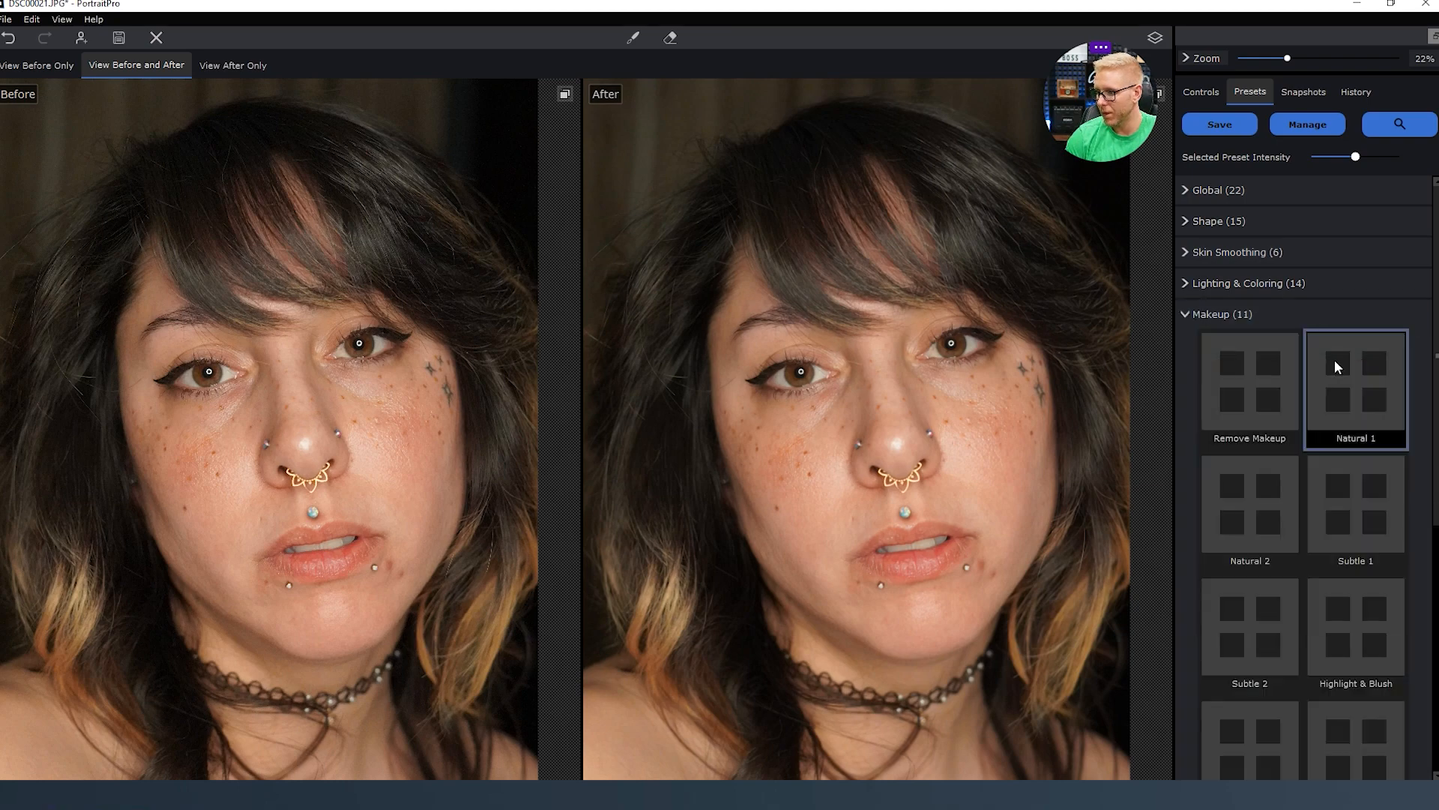
click(1354, 279)
click(1267, 429)
click(1345, 424)
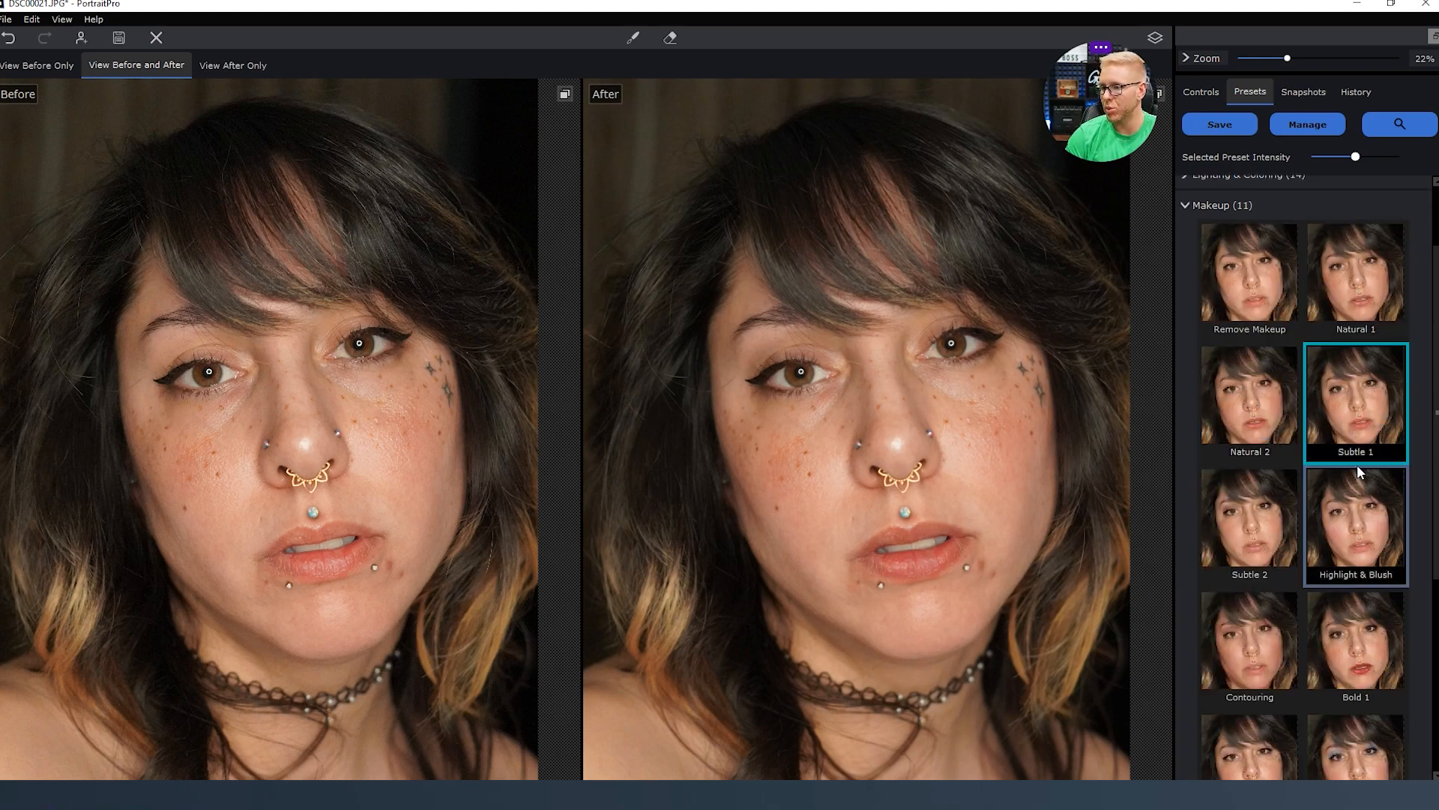
click(1393, 528)
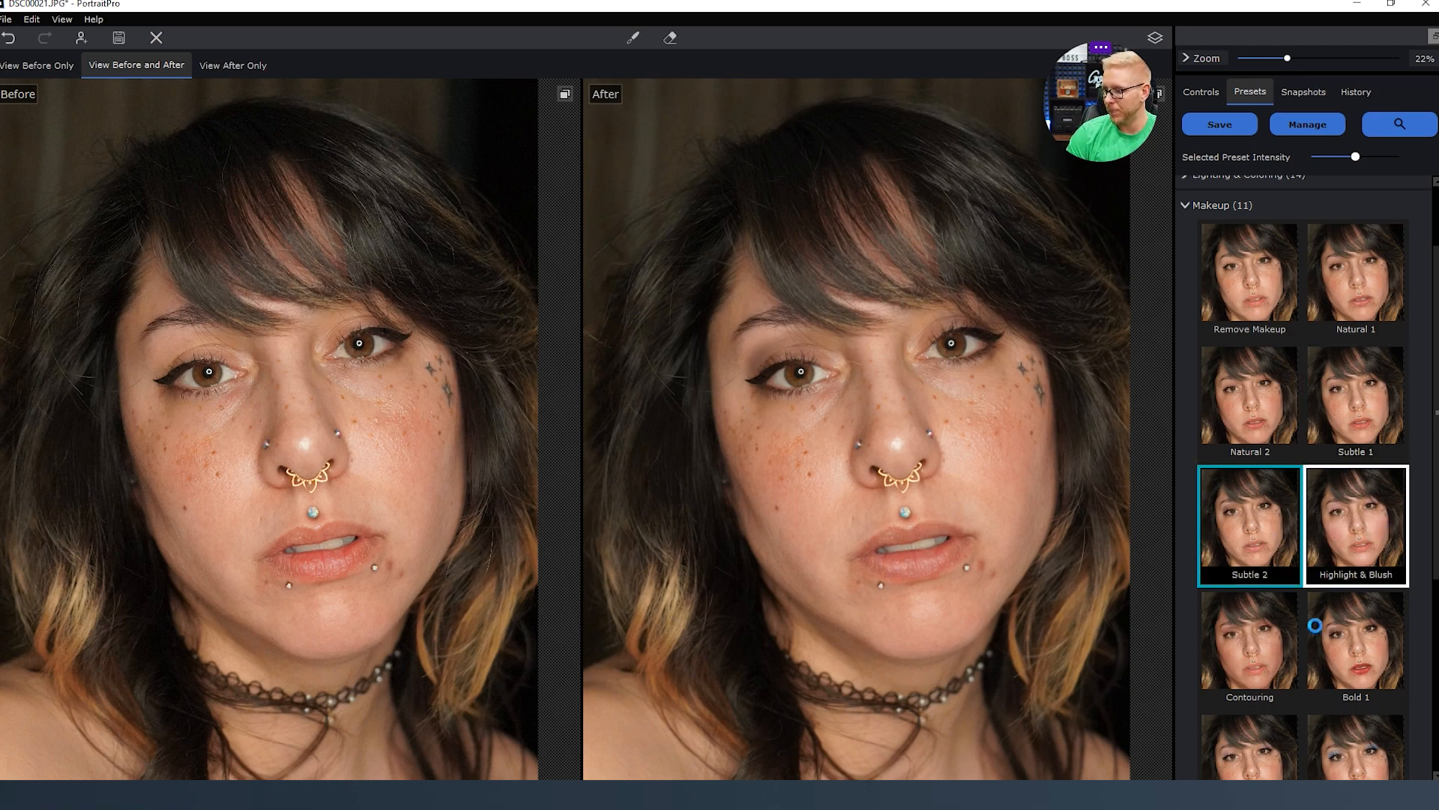
click(1230, 647)
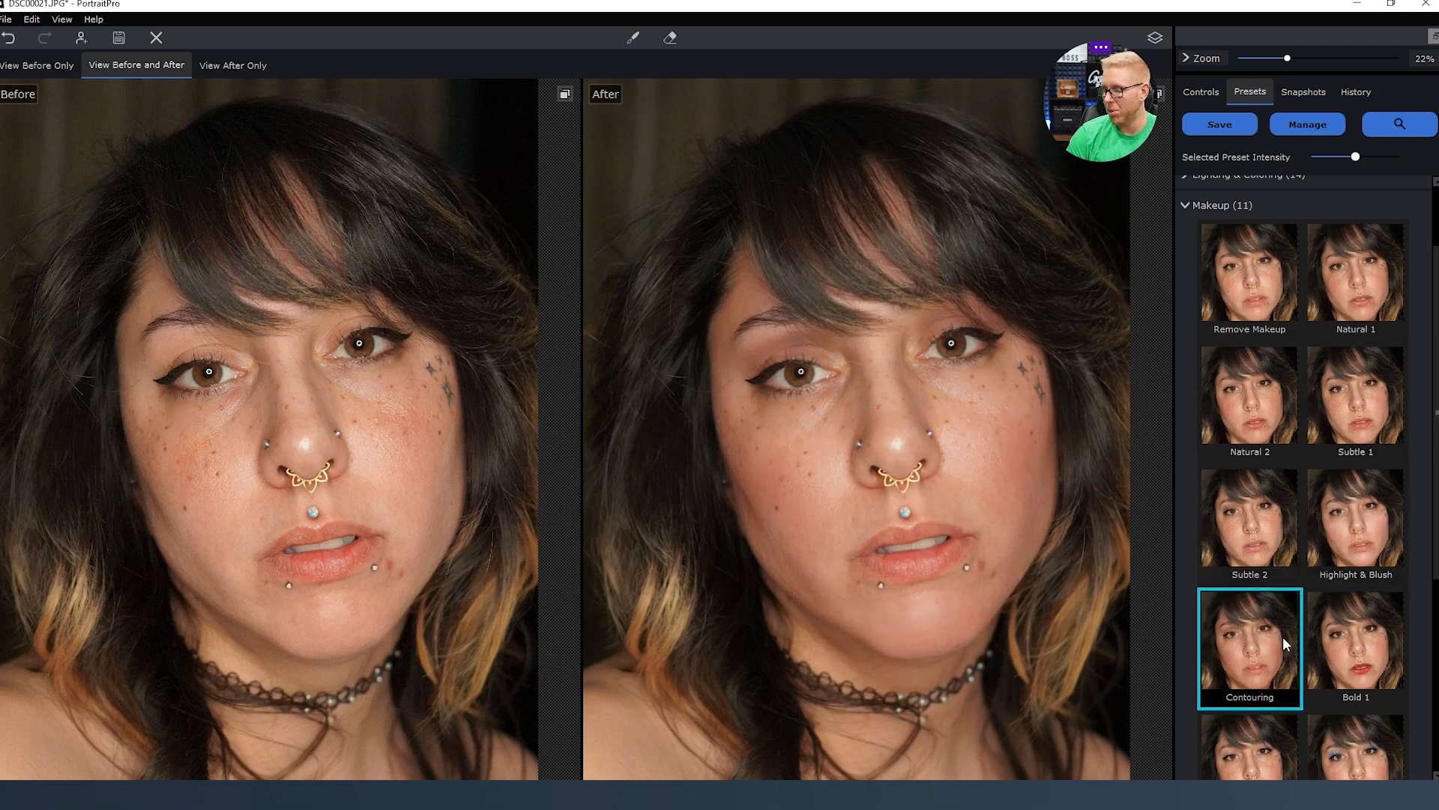
Try the Bold 1 and Bold 2 makeup presets and remove the makeup.
click(1325, 637)
scroll(1284, 609, down, 3)
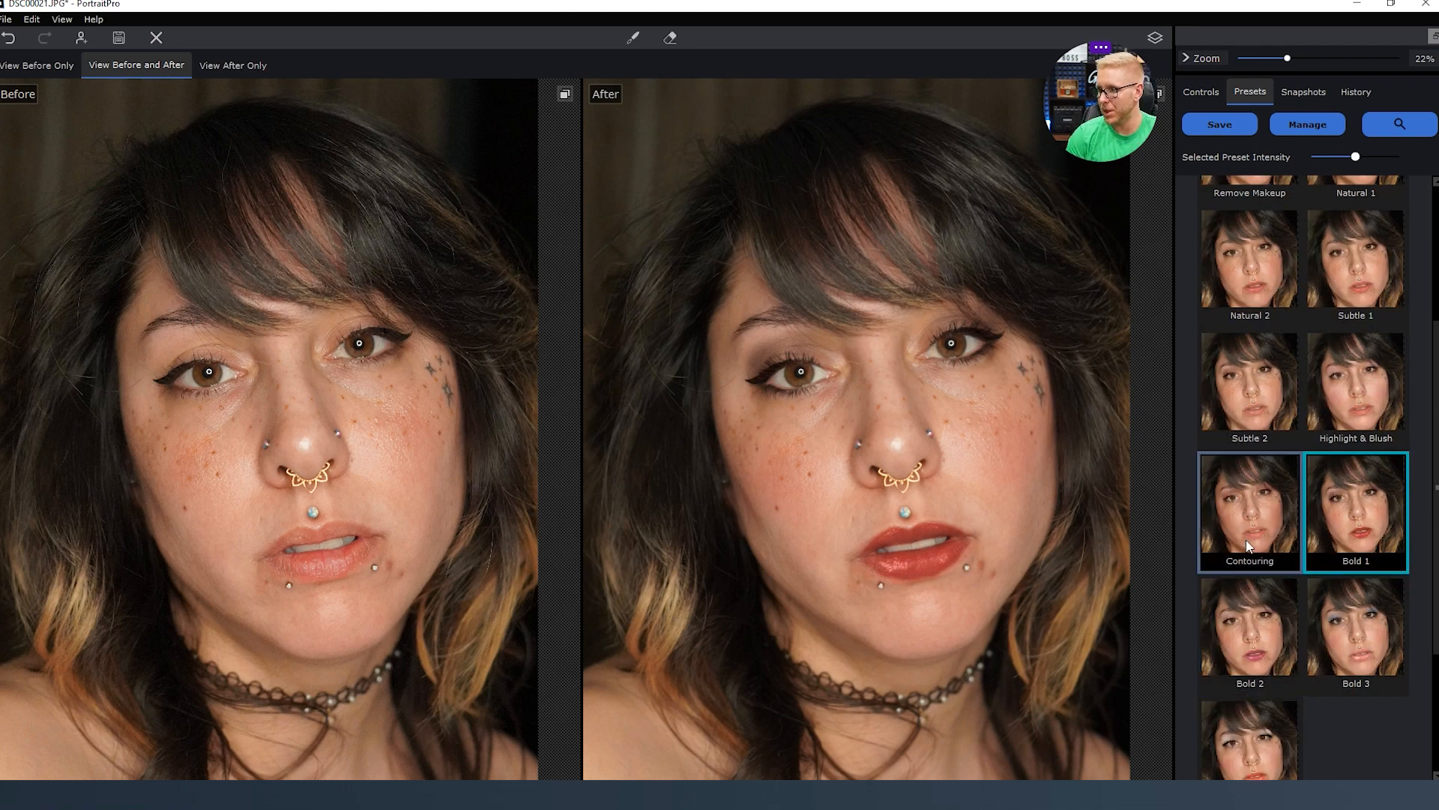
click(1263, 675)
scroll(1262, 674, up, 5)
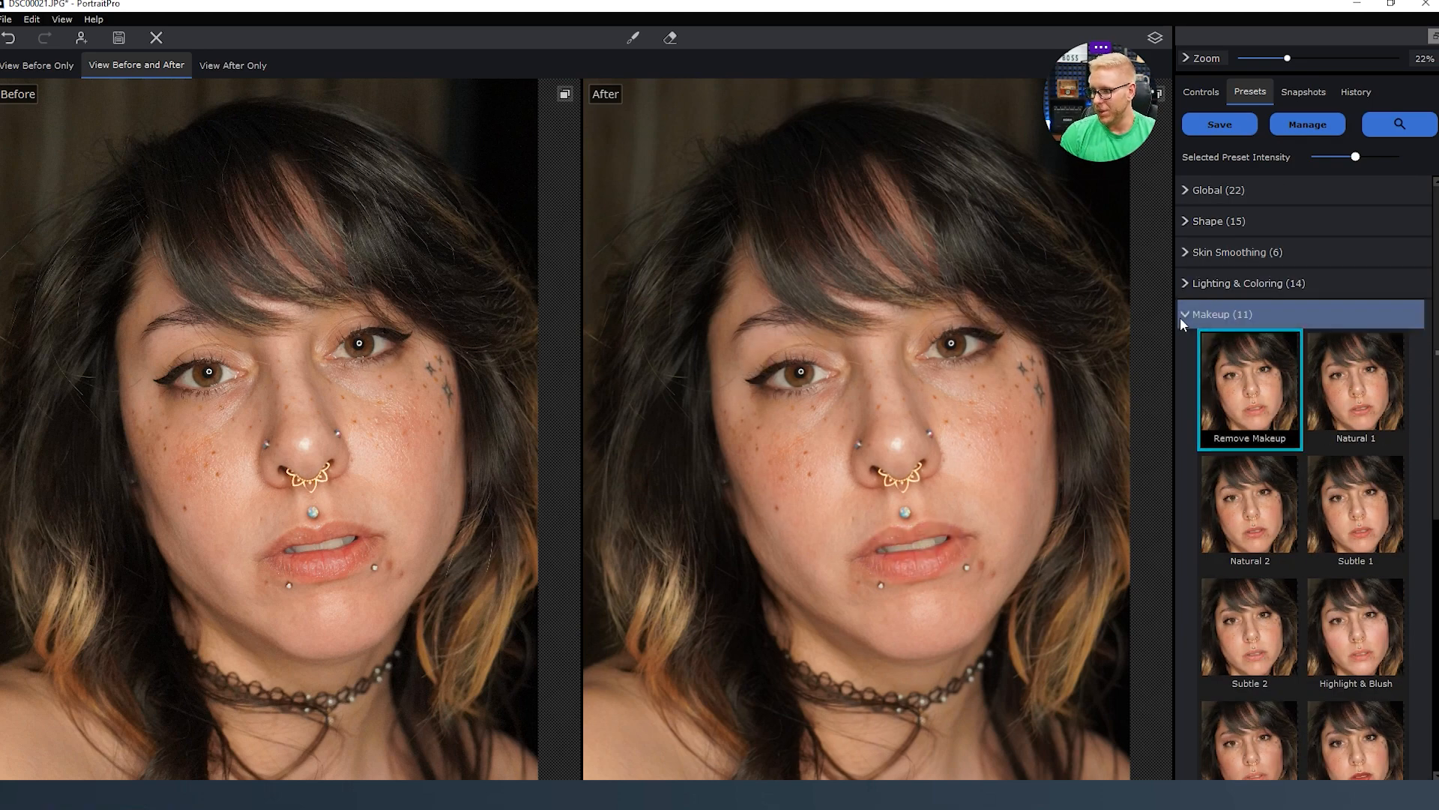
Try the Brighten & Sharpen, Whiten Eyes, Green and Brown eye presets on the portrait.
click(1192, 314)
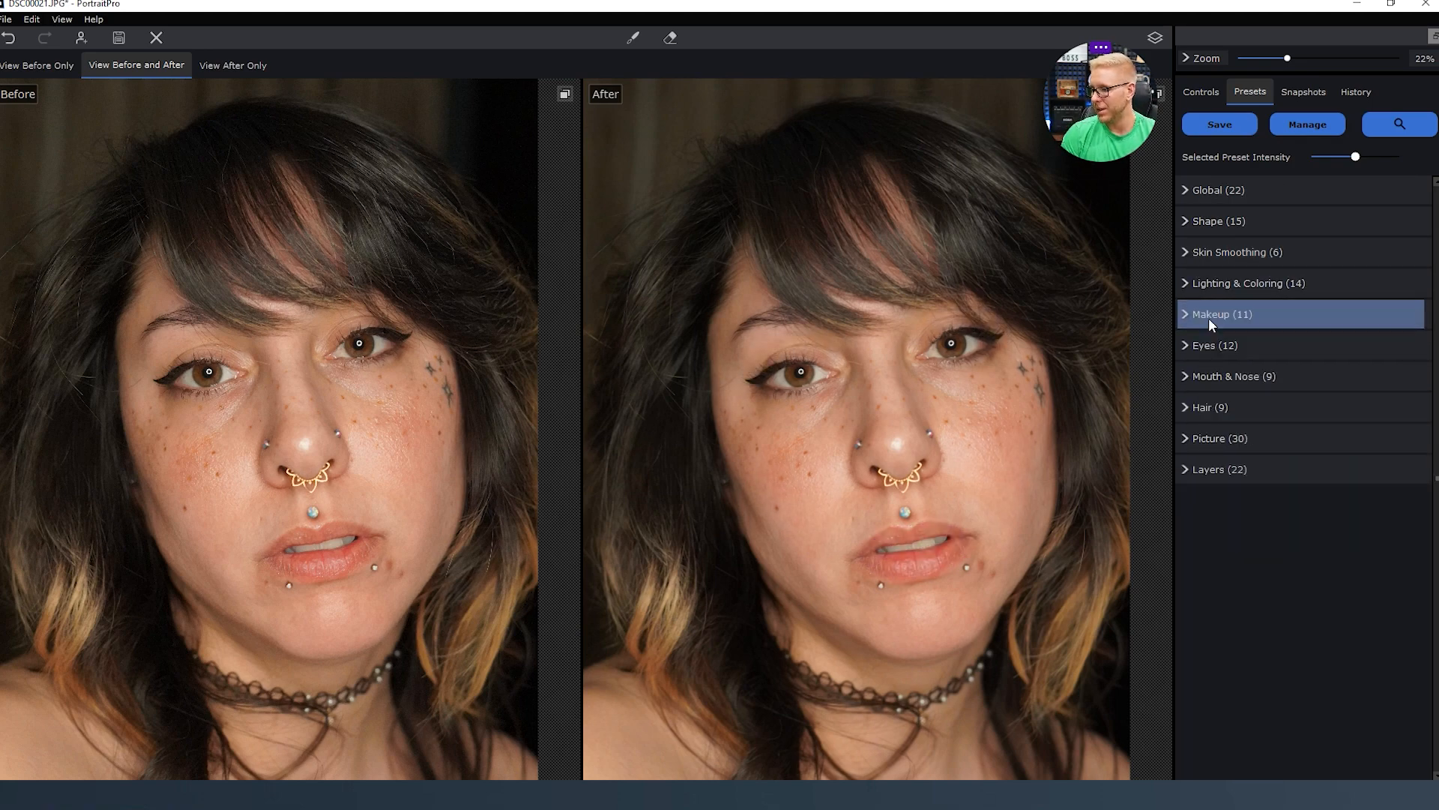
click(1185, 348)
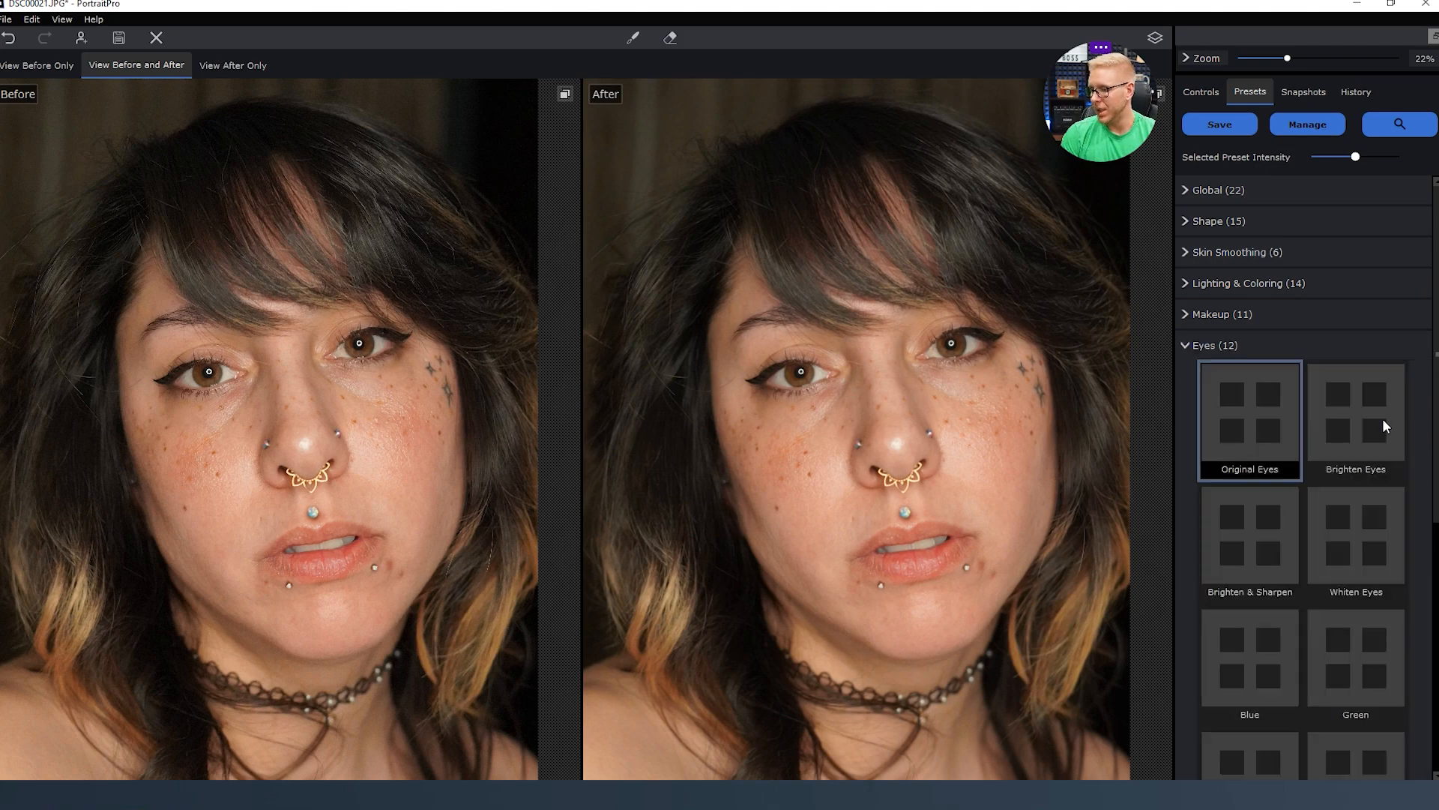
scroll(1342, 428, down, 2)
click(1281, 459)
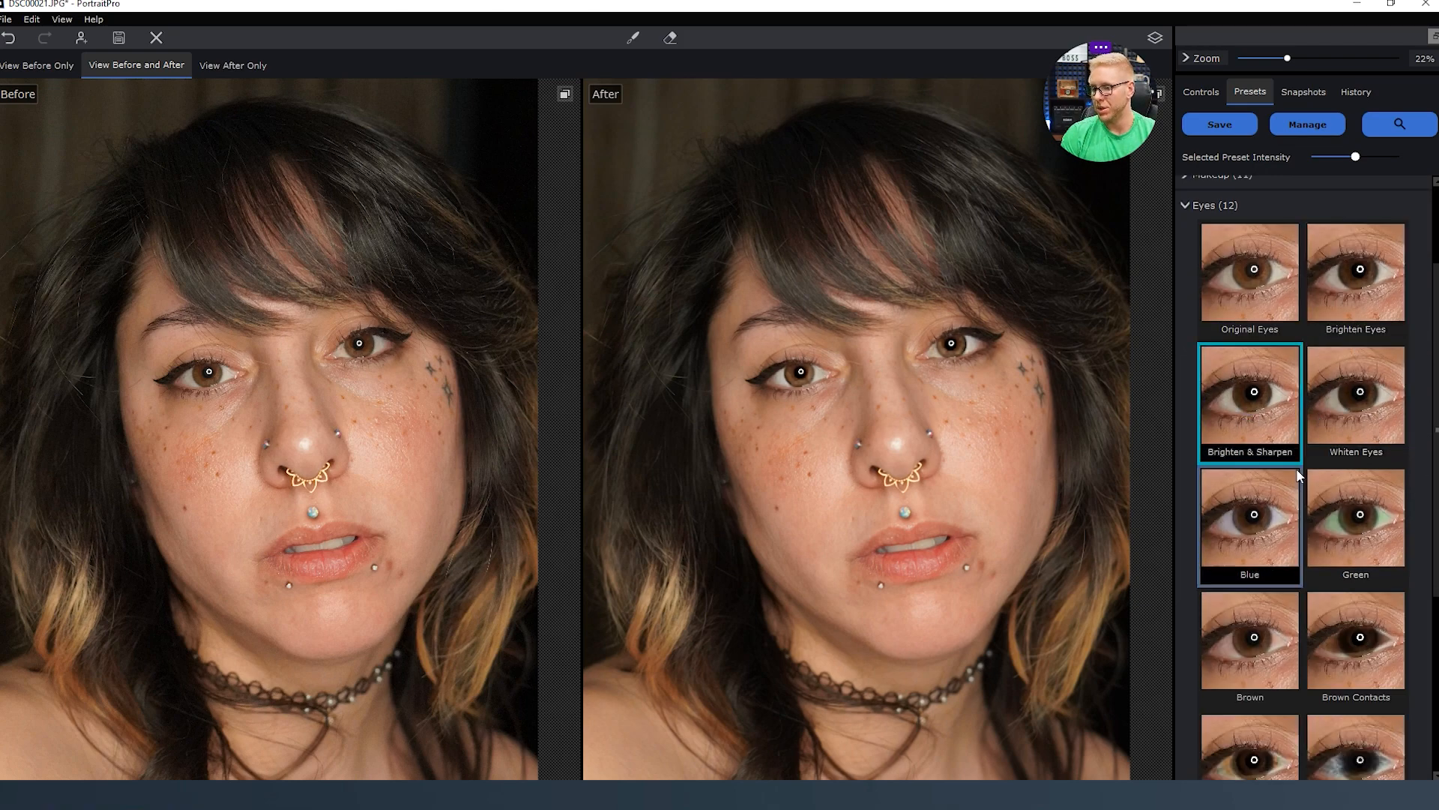
click(1364, 449)
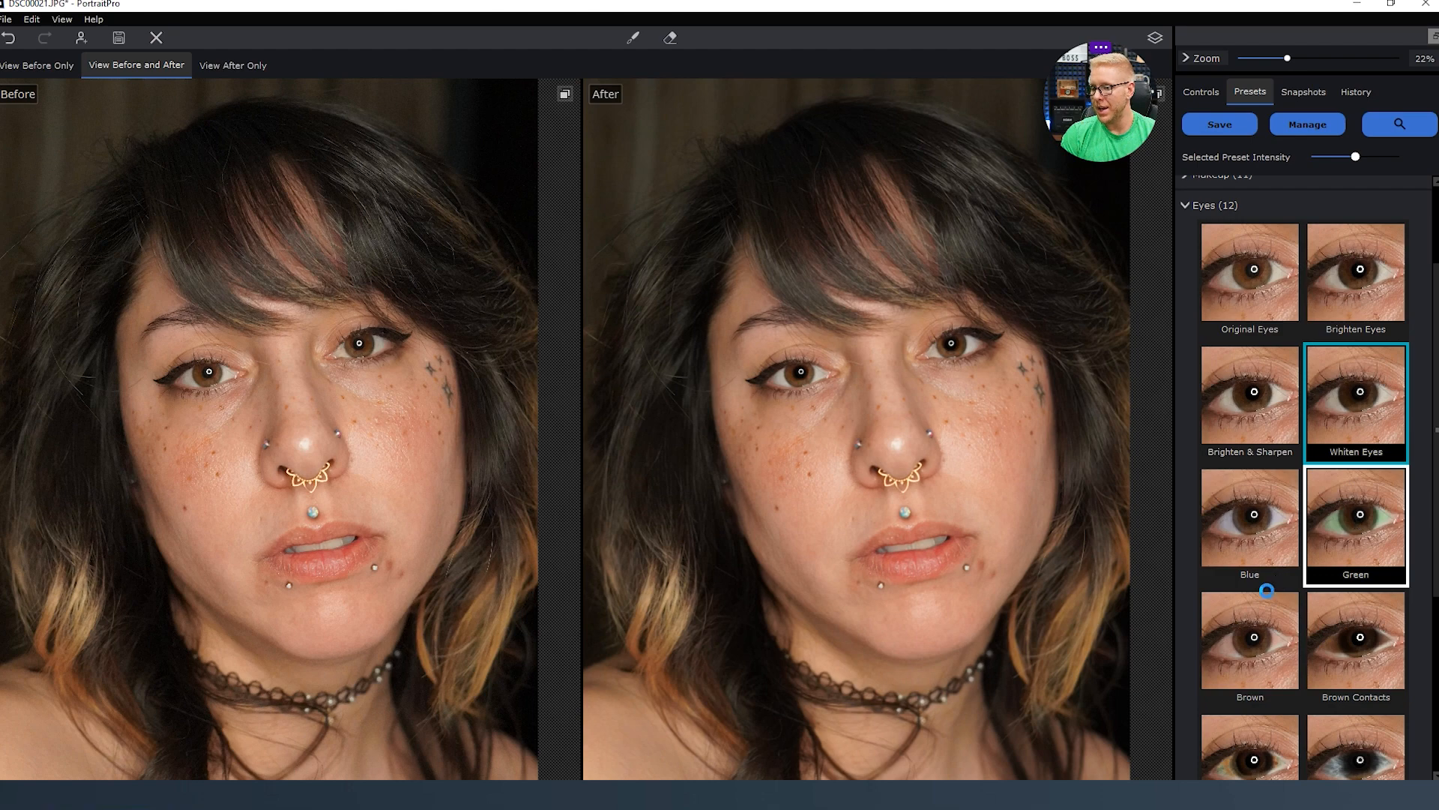
click(1248, 646)
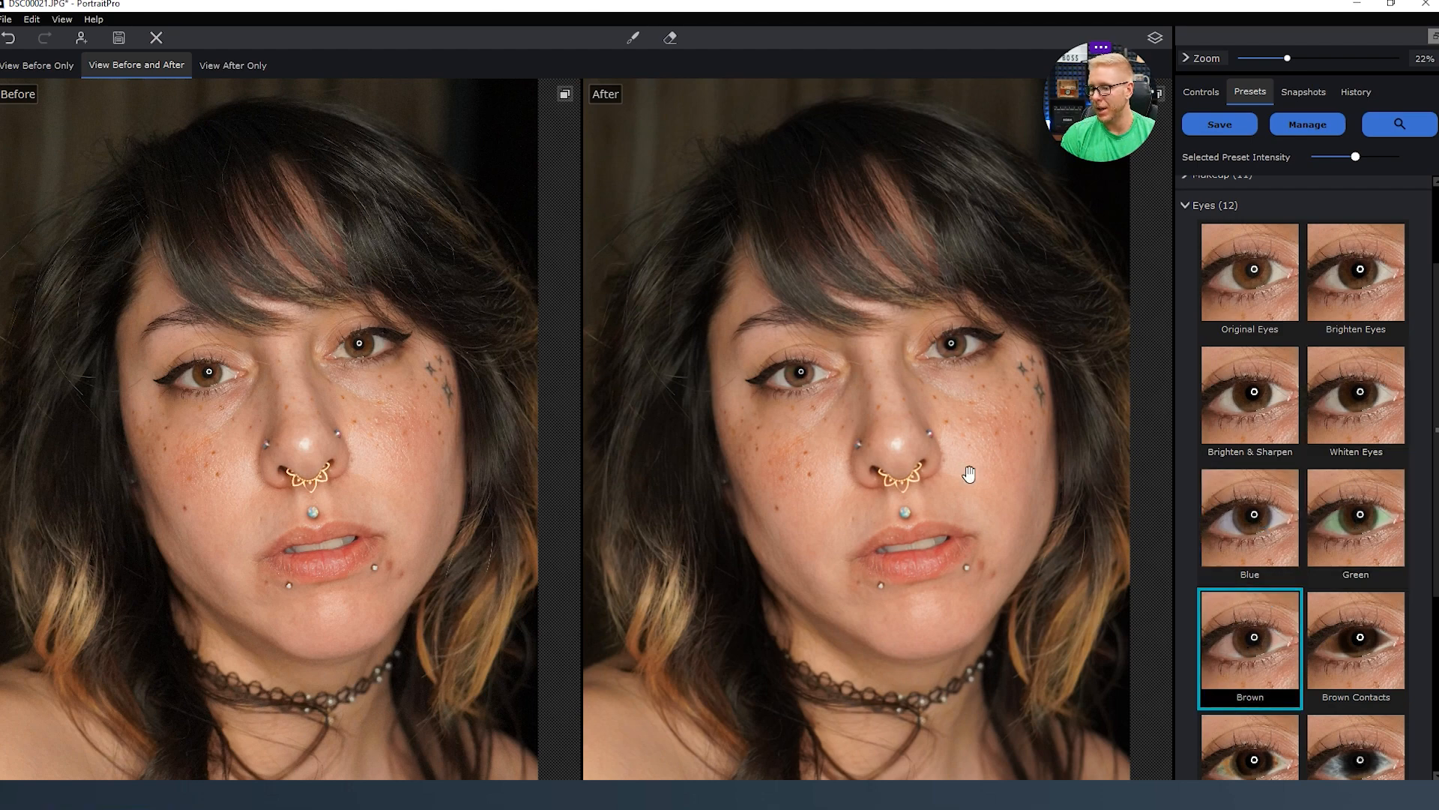
Try the Grey Contacts preset on the eyes and restore Original Eyes.
mouse_move(374, 353)
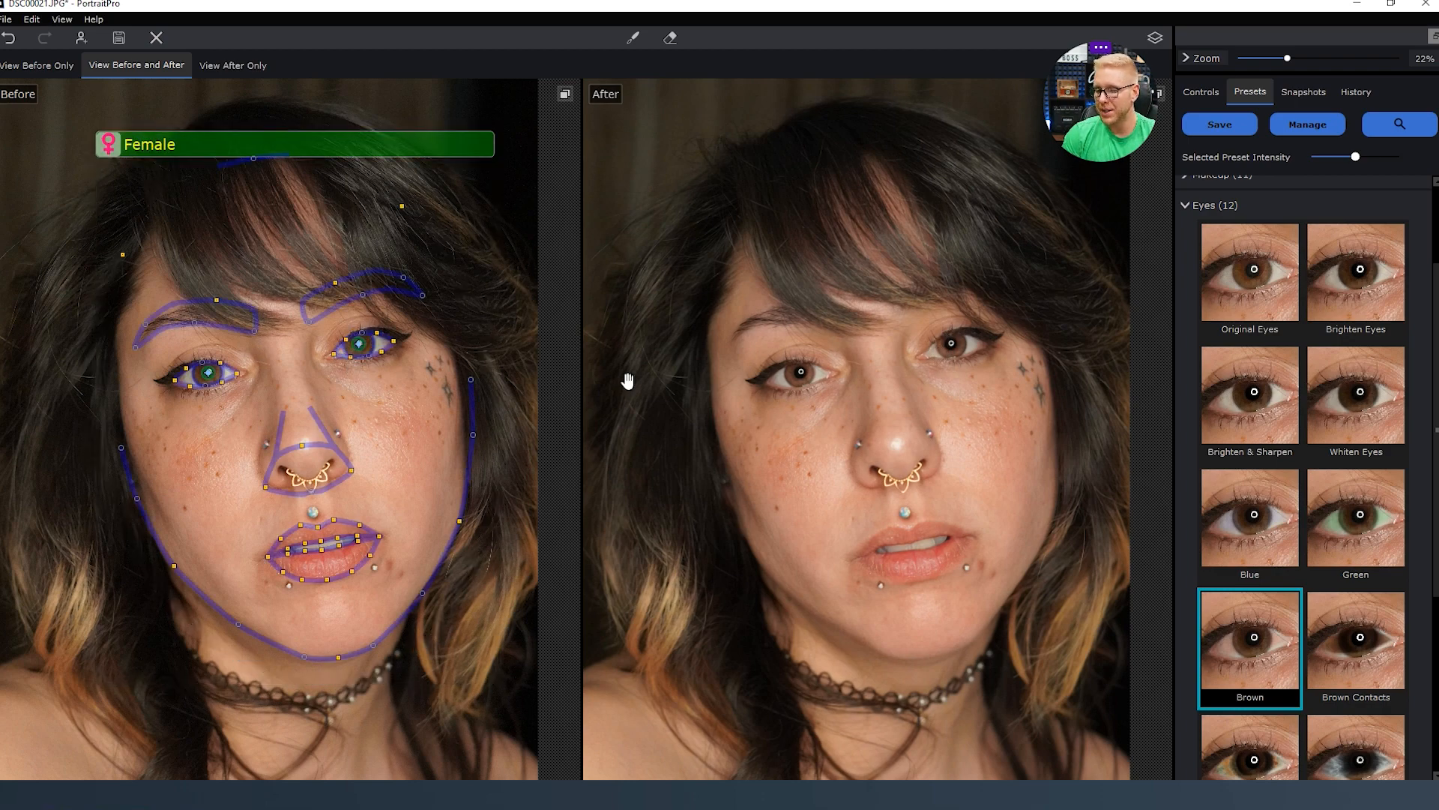
scroll(1349, 467, down, 3)
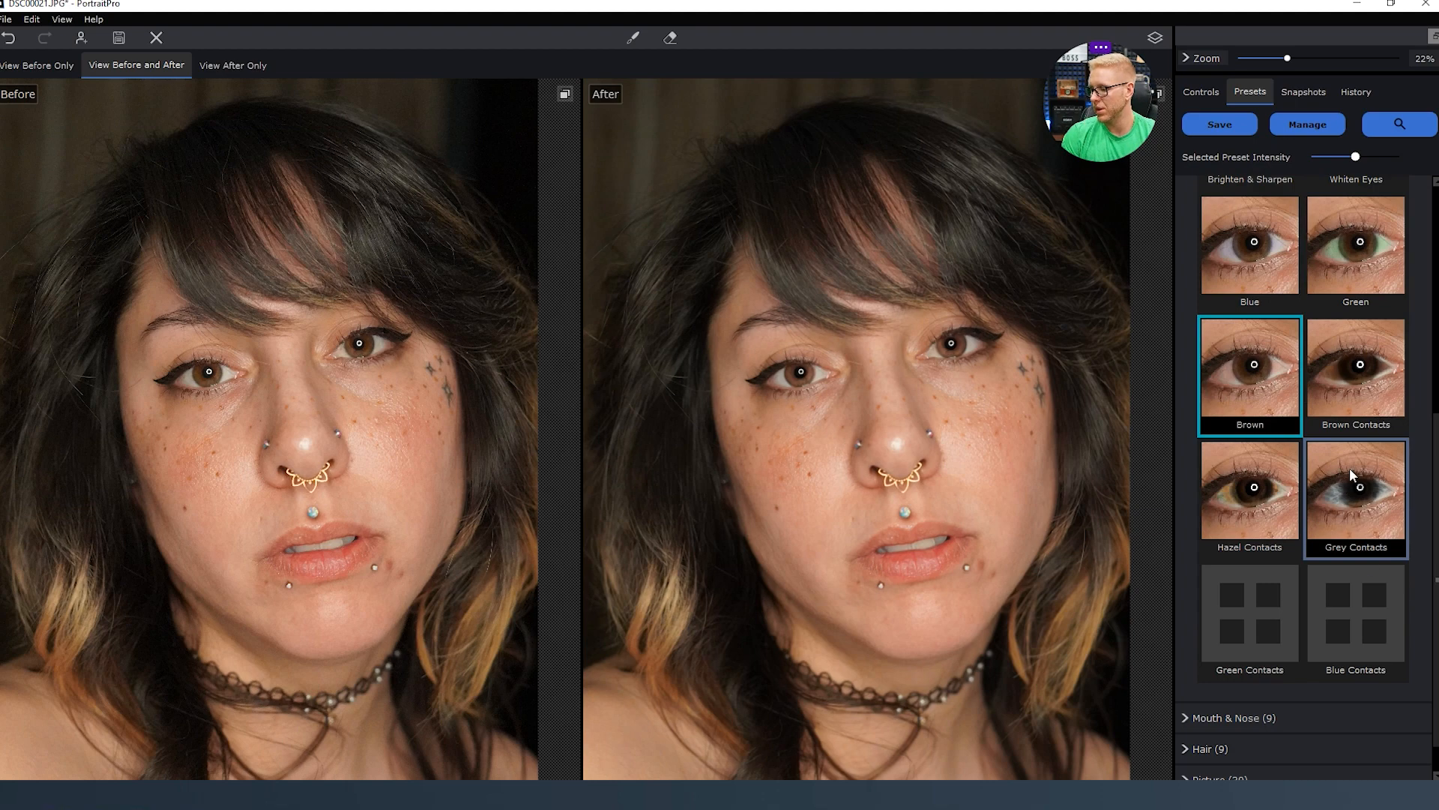
click(1355, 491)
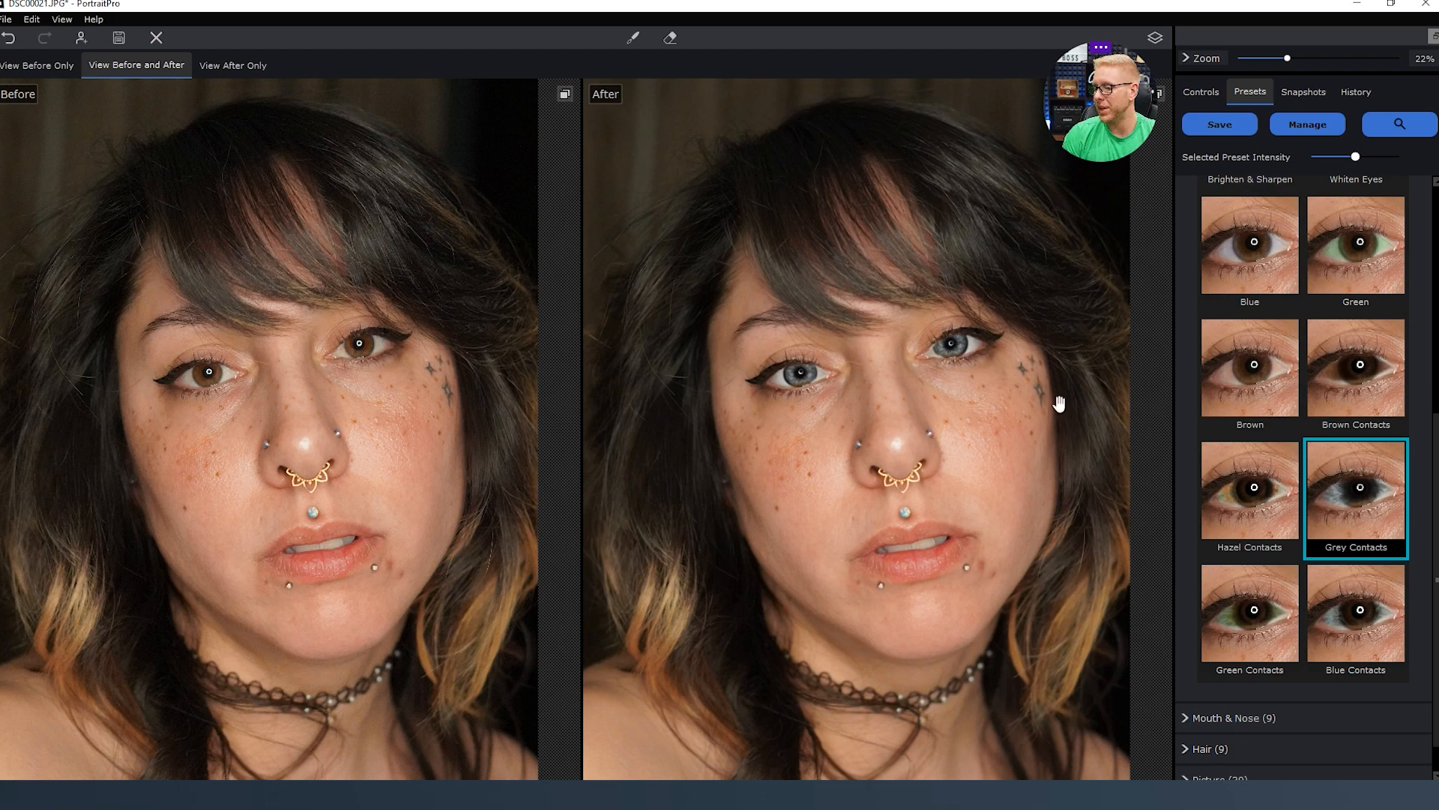
scroll(1284, 465, up, 3)
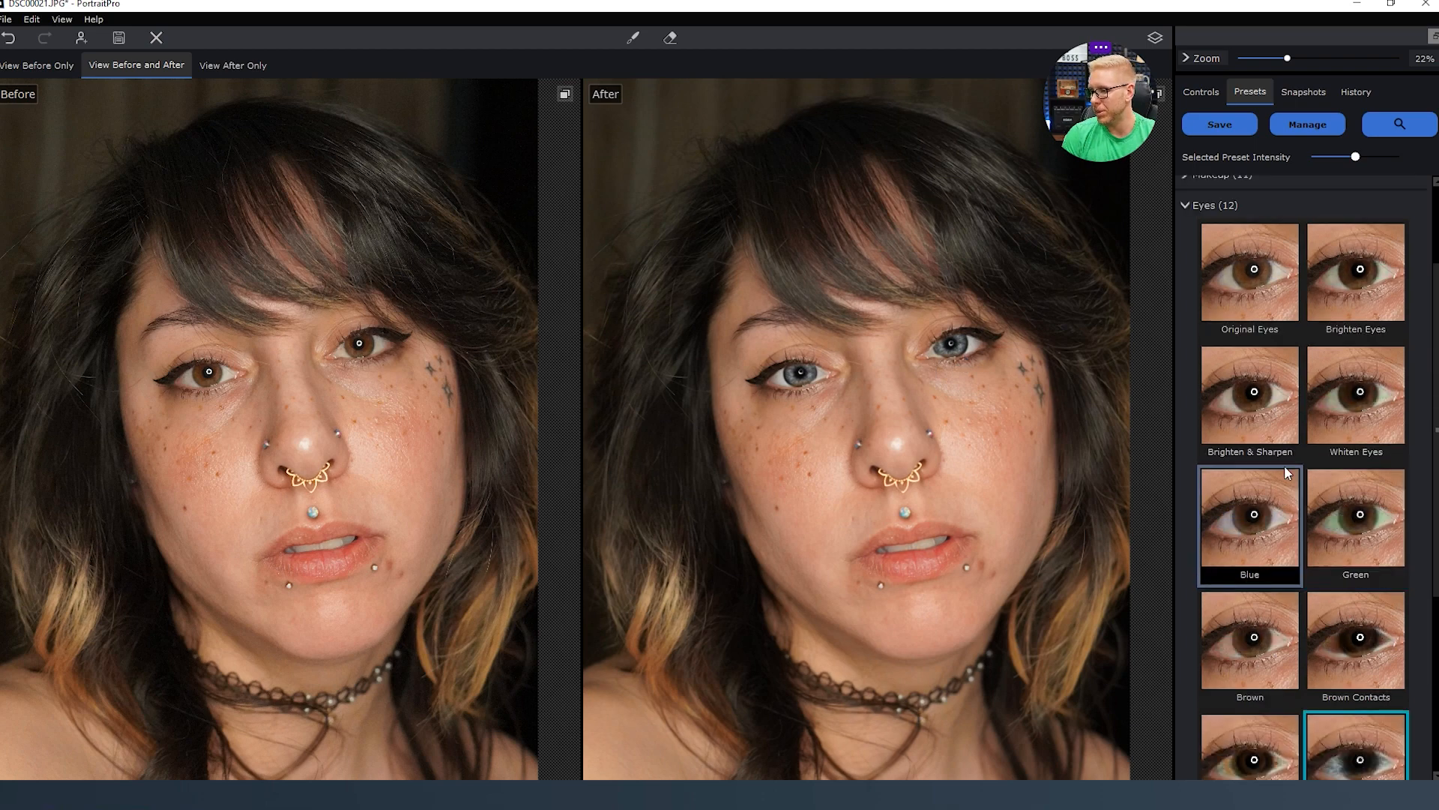
click(1248, 280)
click(1201, 207)
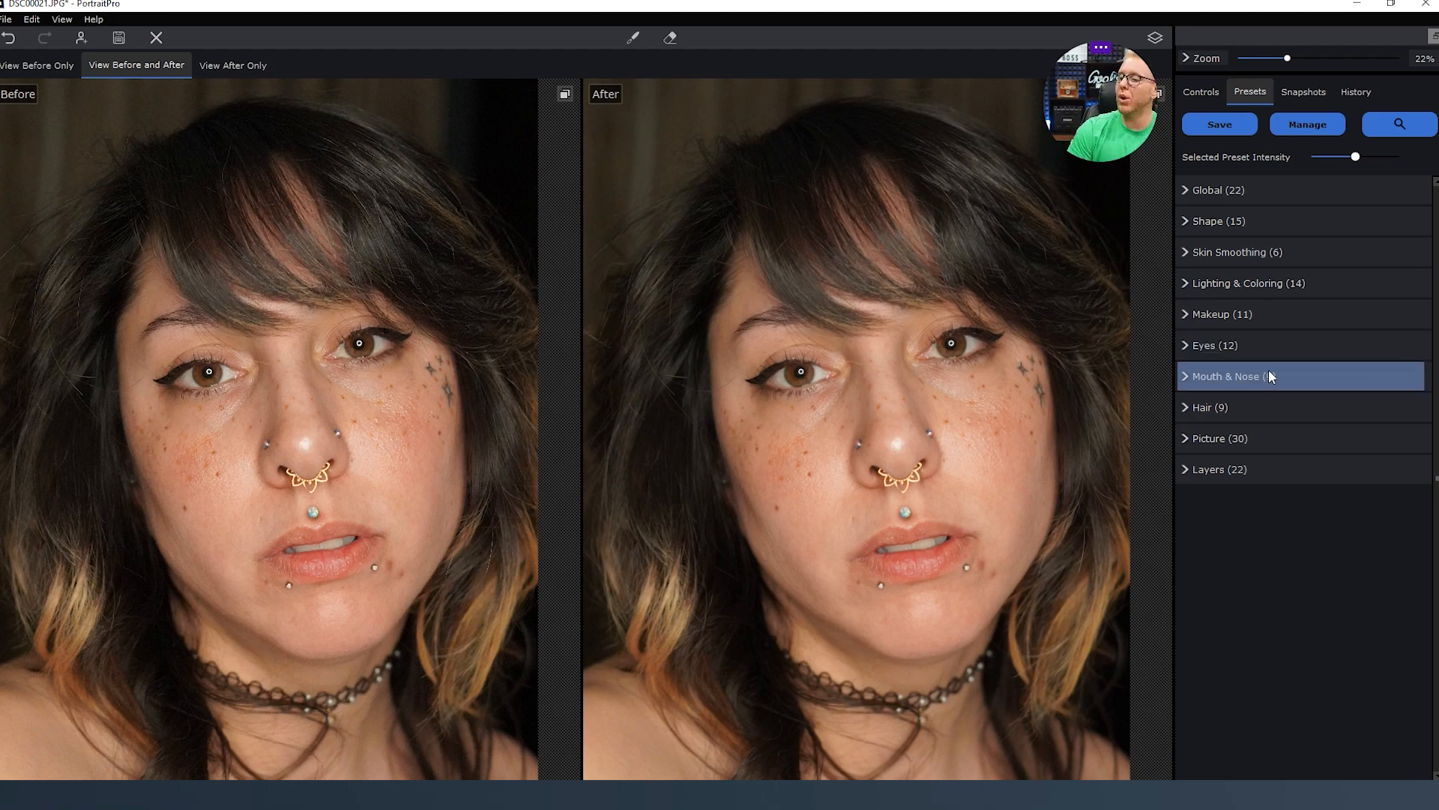
click(1187, 346)
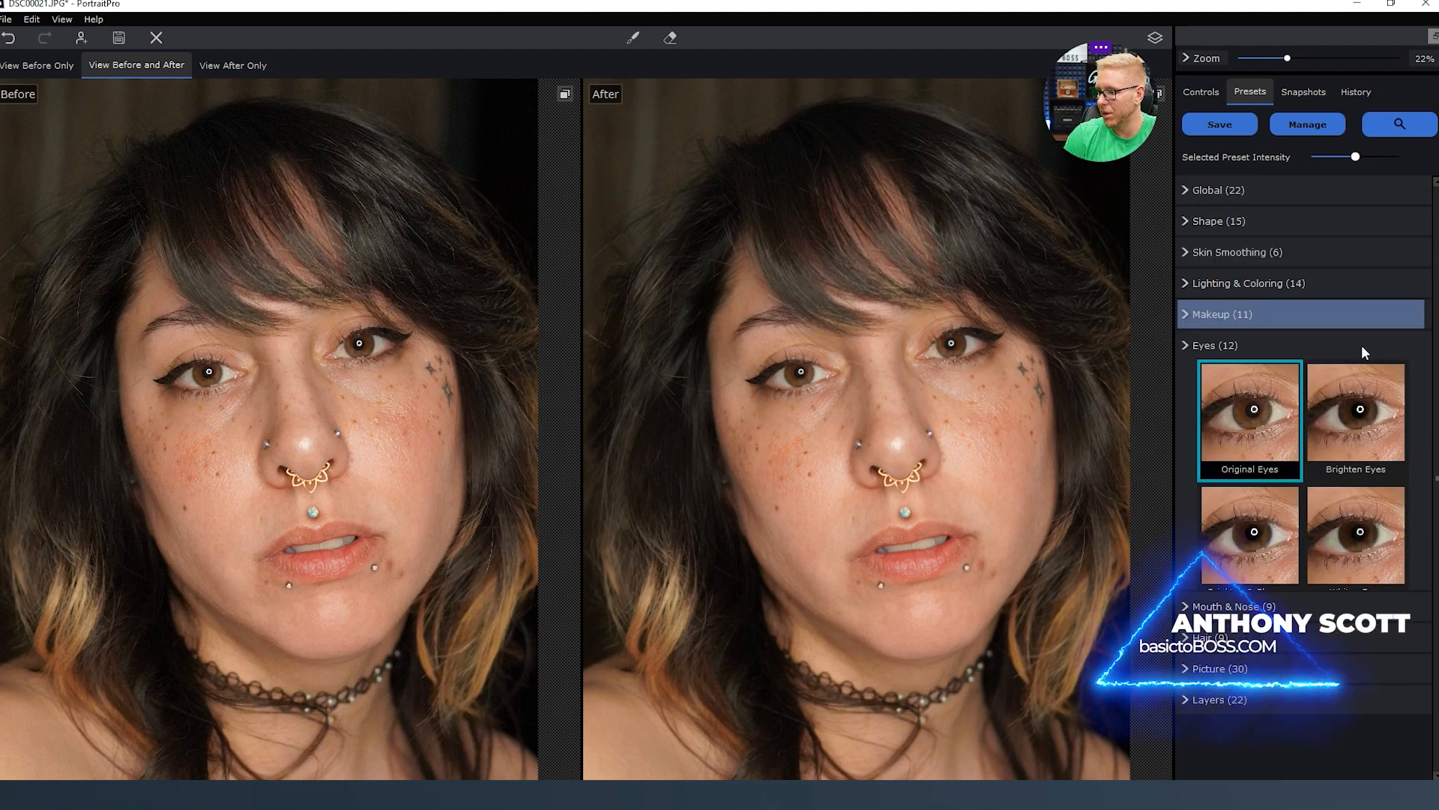
click(1362, 346)
Try the Sharpen Teeth and Sharpen Mouth presets from the Mouth & Nose category.
click(1183, 371)
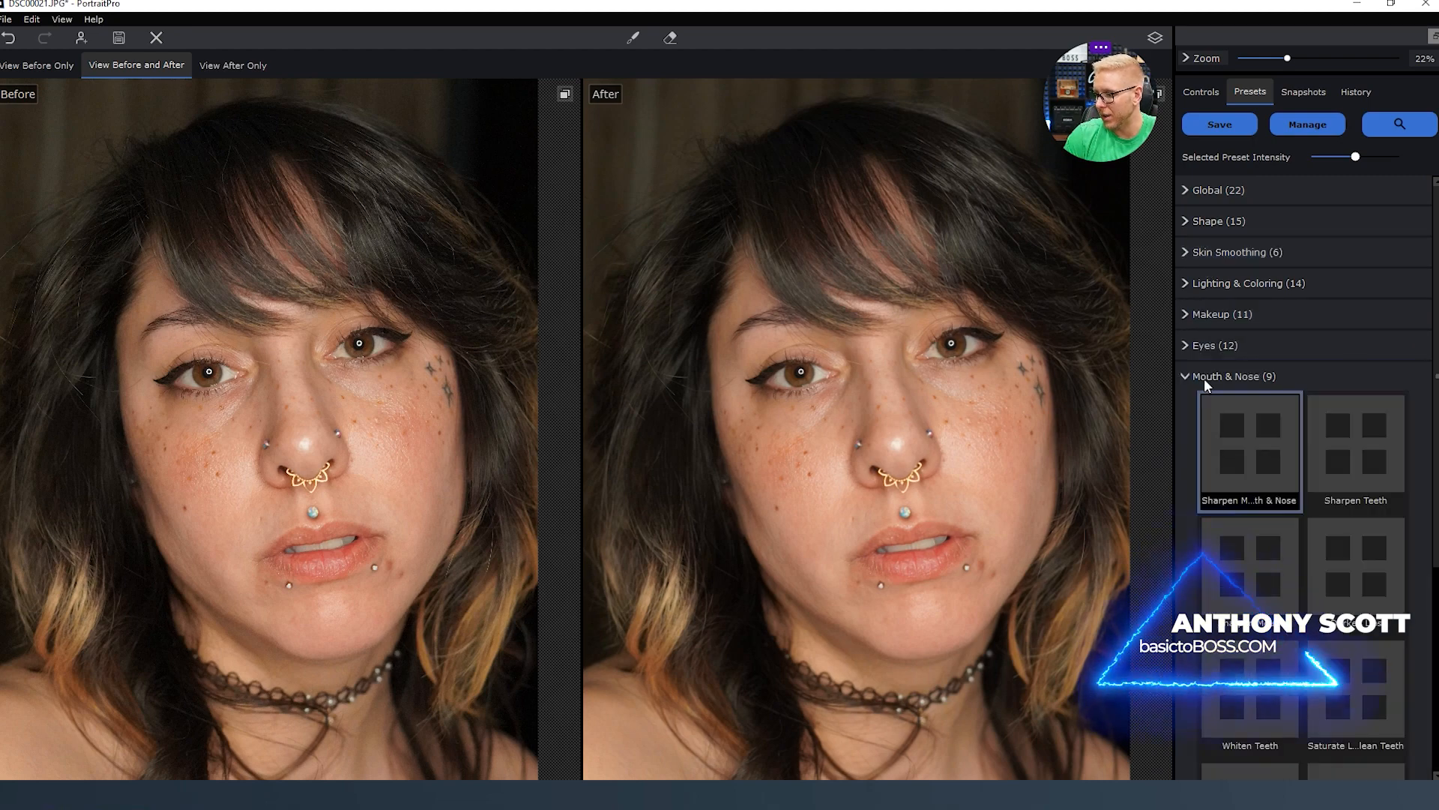
scroll(1321, 439, down, 4)
scroll(1331, 419, up, 1)
click(1360, 300)
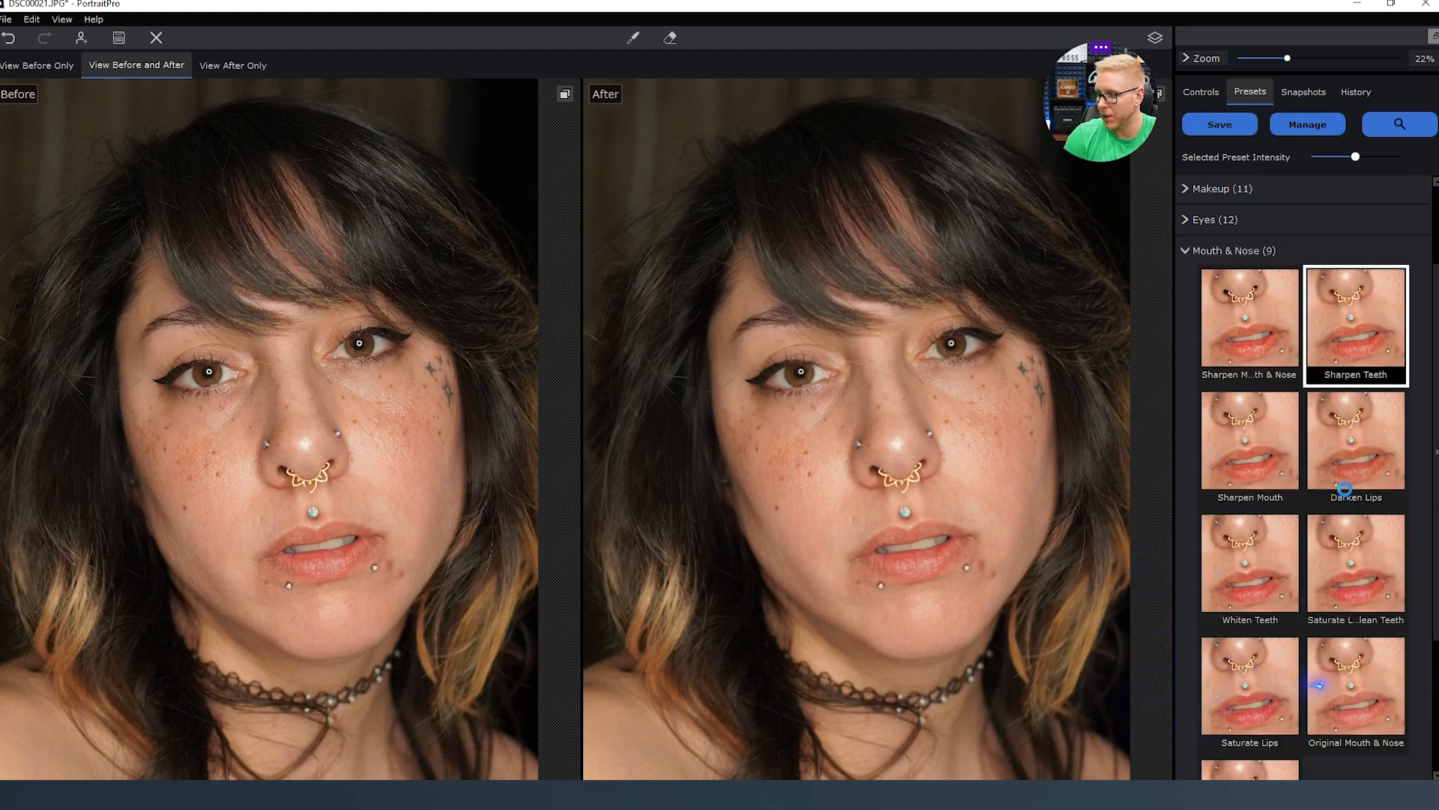
click(1237, 465)
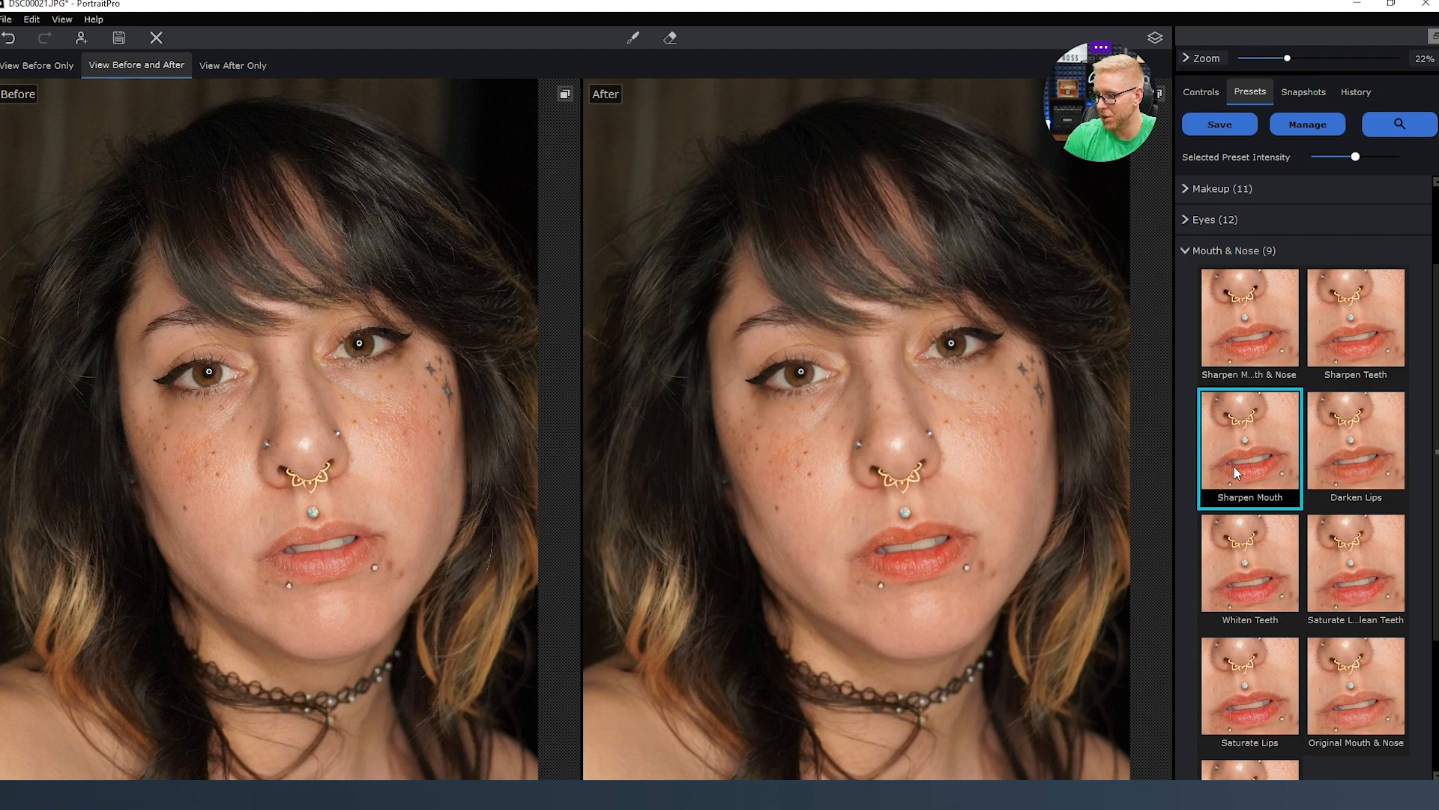
Try the Darken Lips, Whiten Teeth, Saturate Lips, Original Mouth & Nose and Pink Lips presets on the mouth.
click(1387, 469)
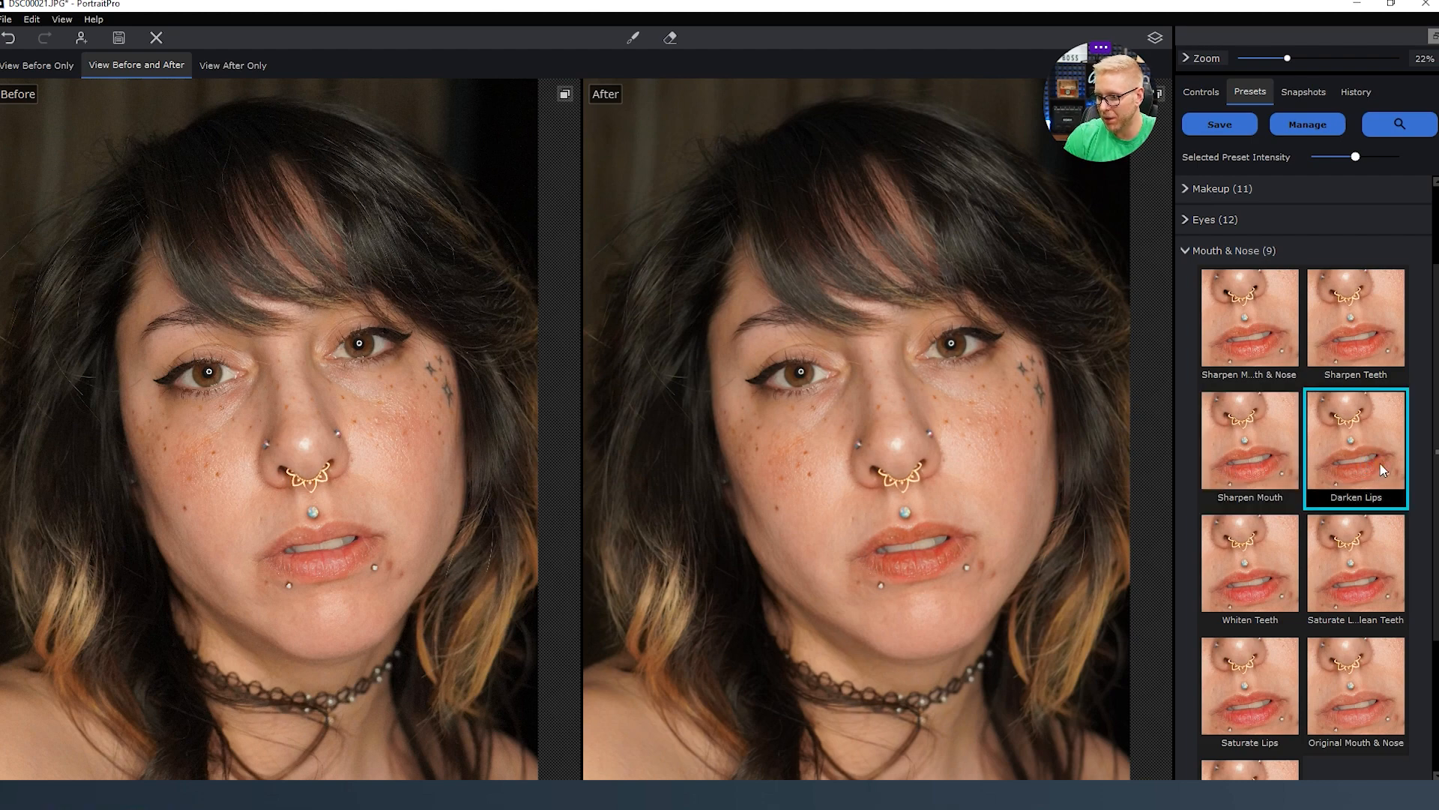
click(1238, 566)
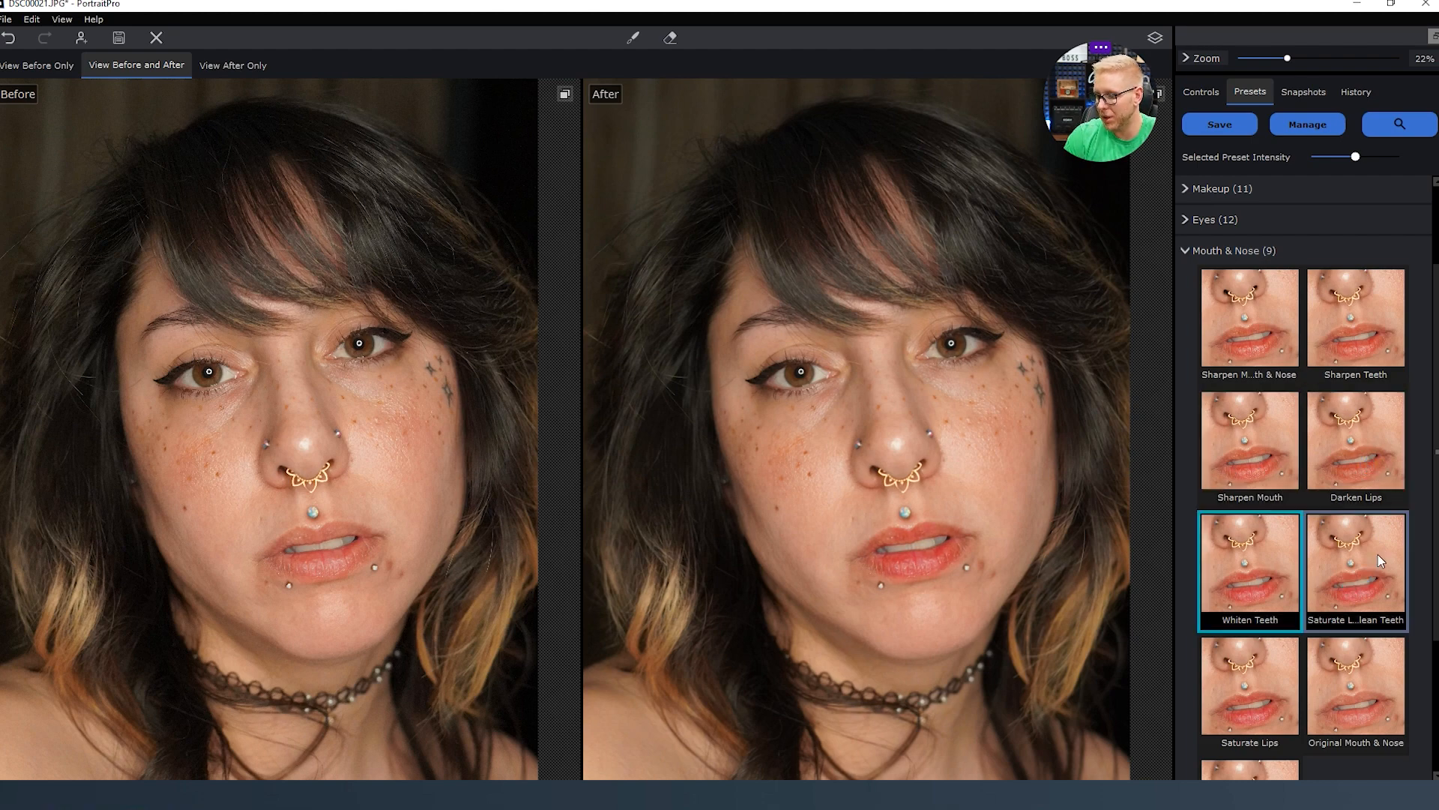
click(1311, 570)
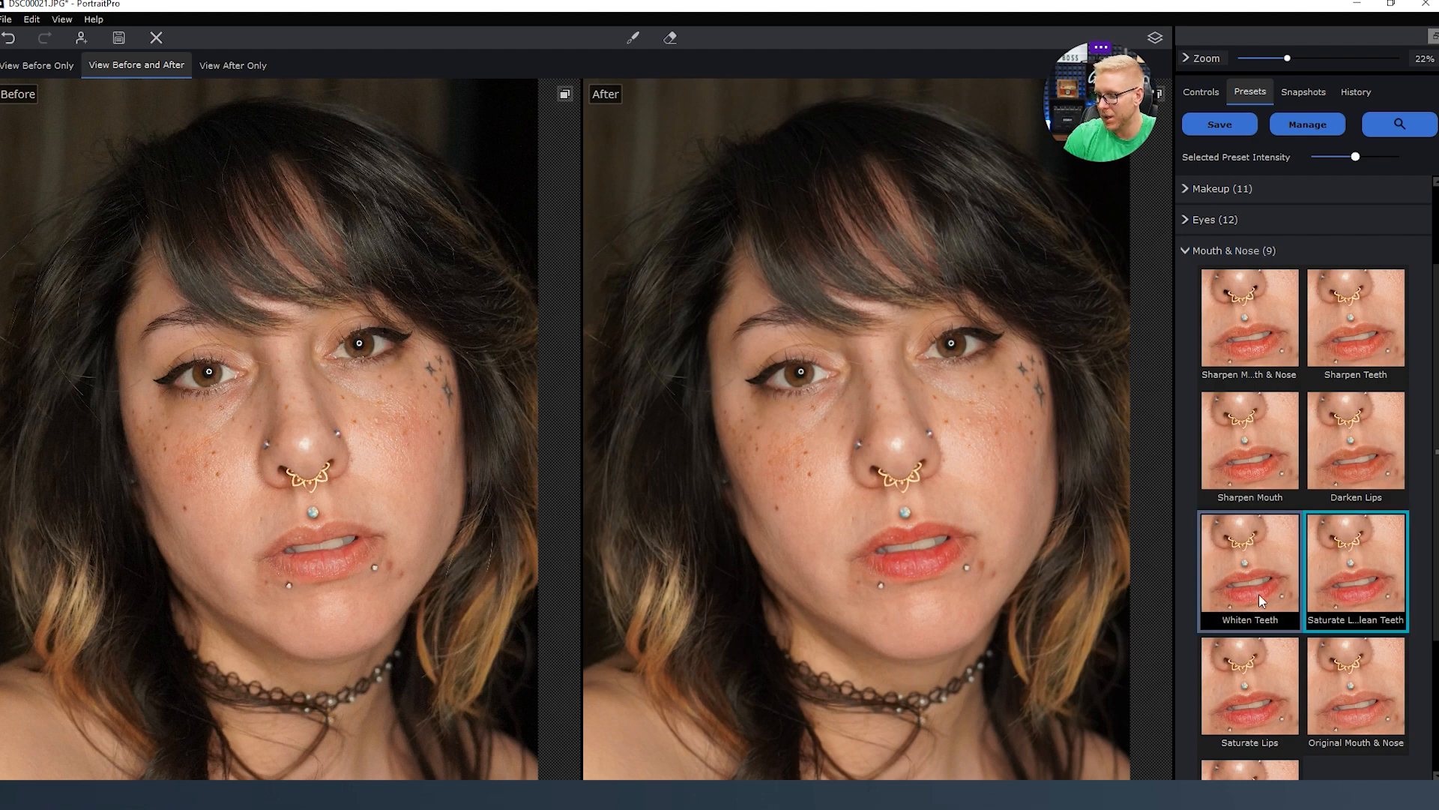
click(1242, 691)
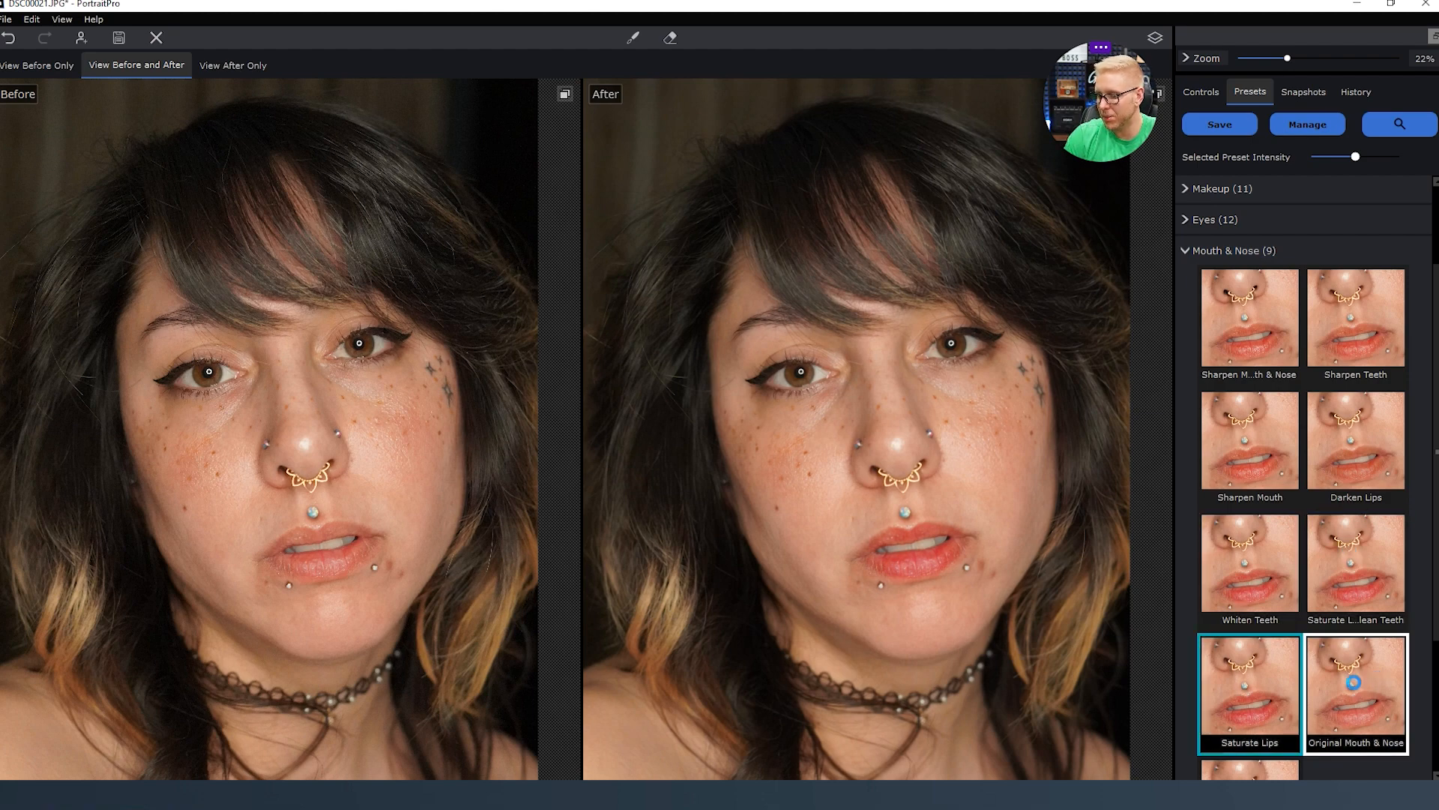
scroll(1327, 628, down, 1)
click(1233, 724)
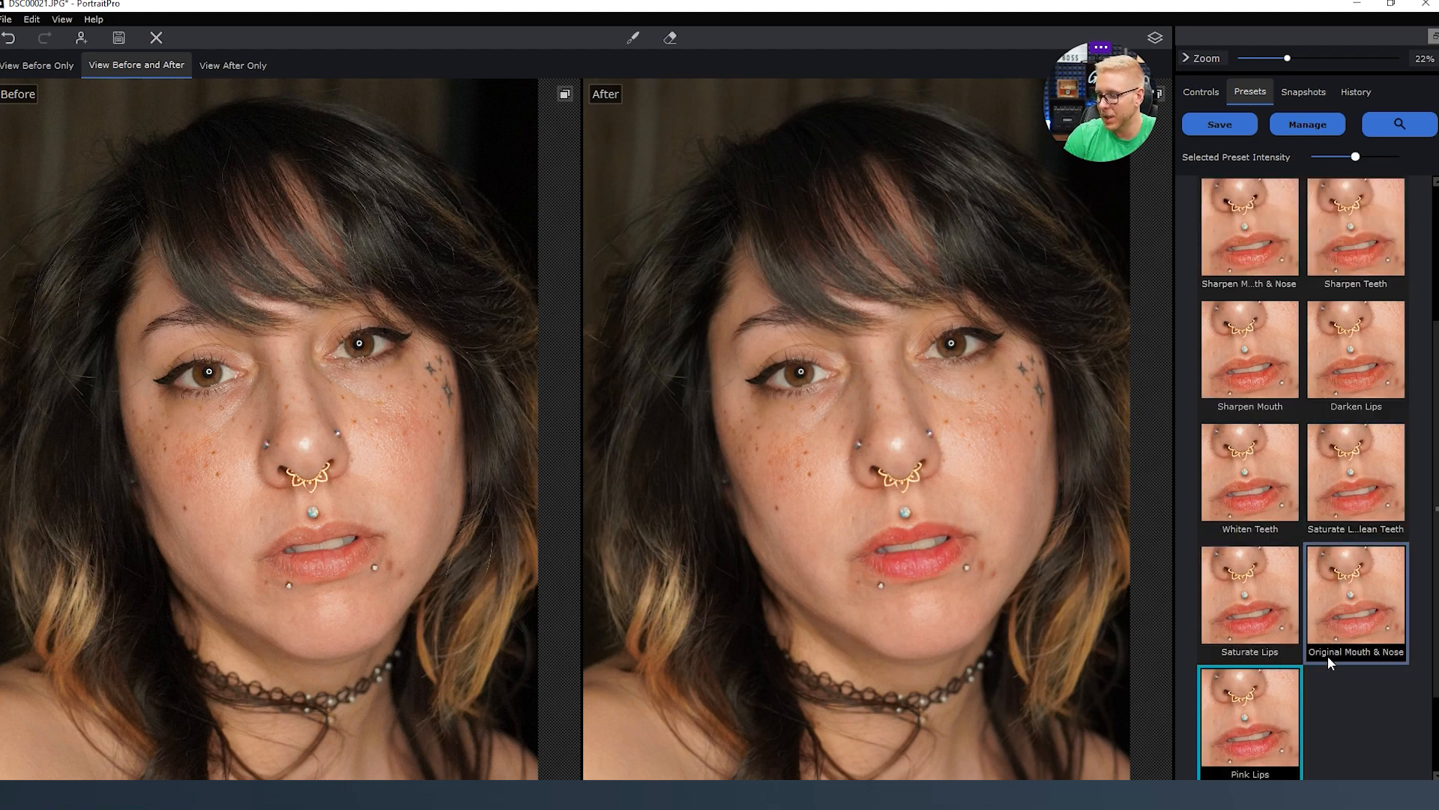
Compare the Sharpen Mouth & Nose and Darken Lips presets and apply Sharpen Teeth to the portrait.
scroll(1267, 569, up, 3)
click(1243, 451)
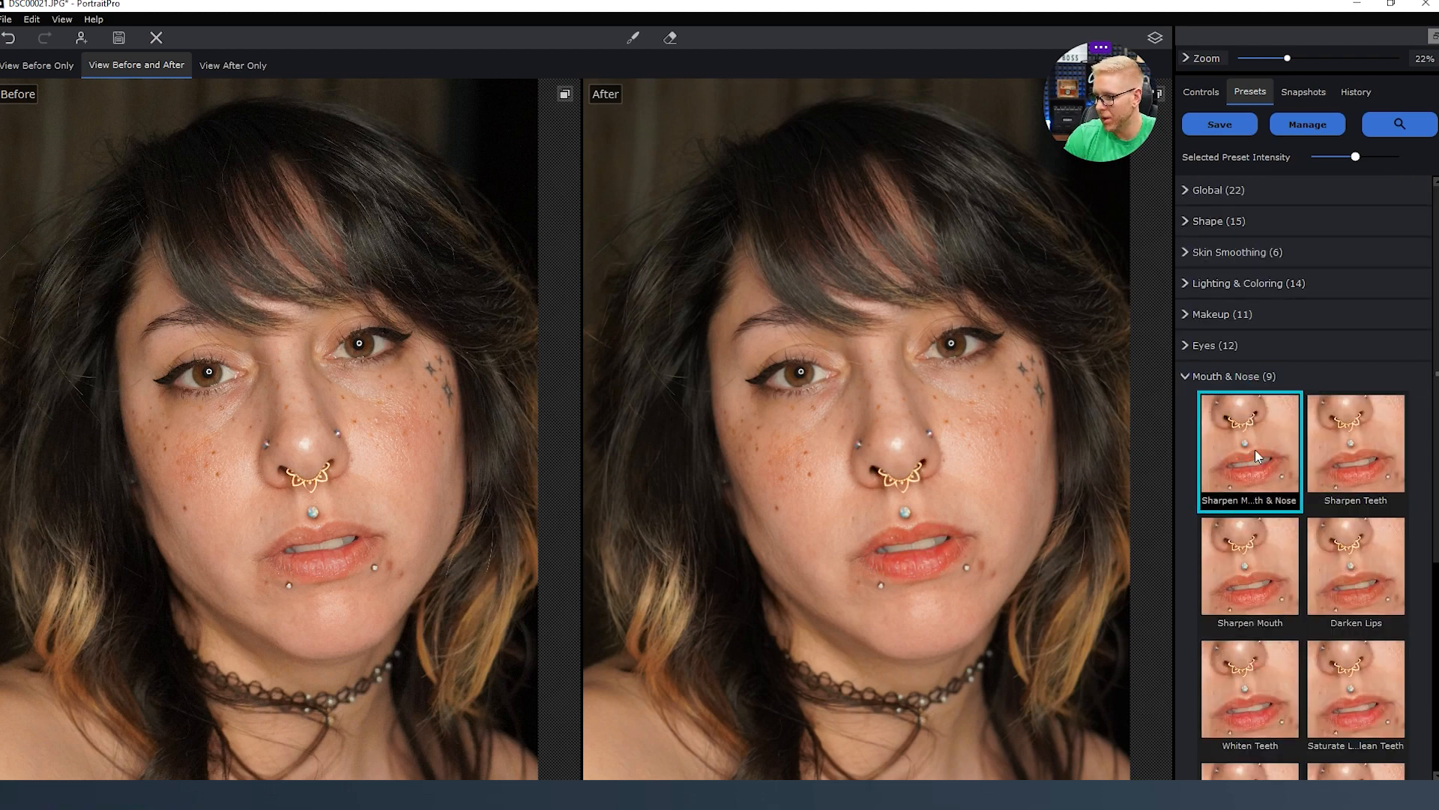
scroll(1263, 525, down, 3)
scroll(1267, 662, up, 3)
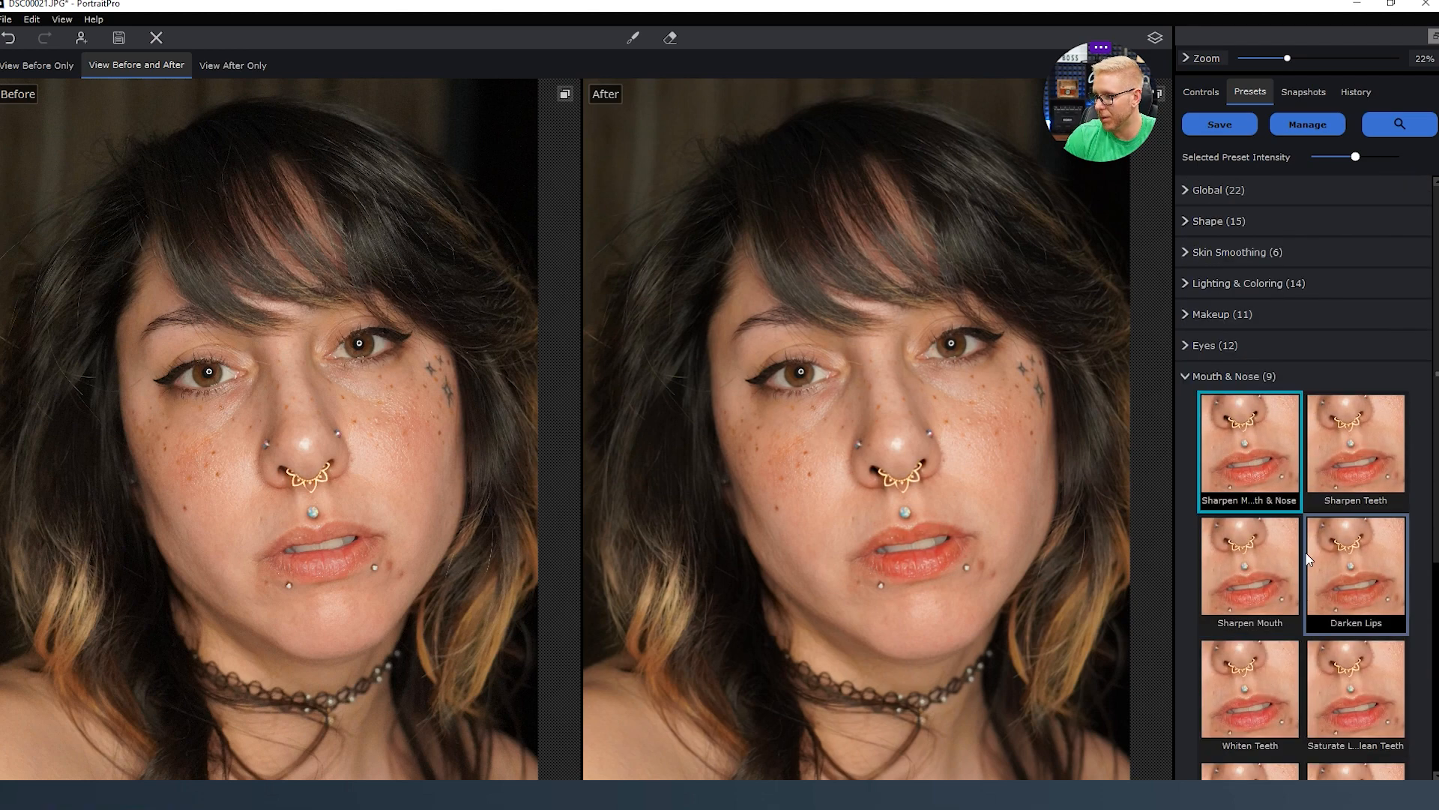
click(1230, 375)
click(1225, 373)
scroll(1222, 405, down, 3)
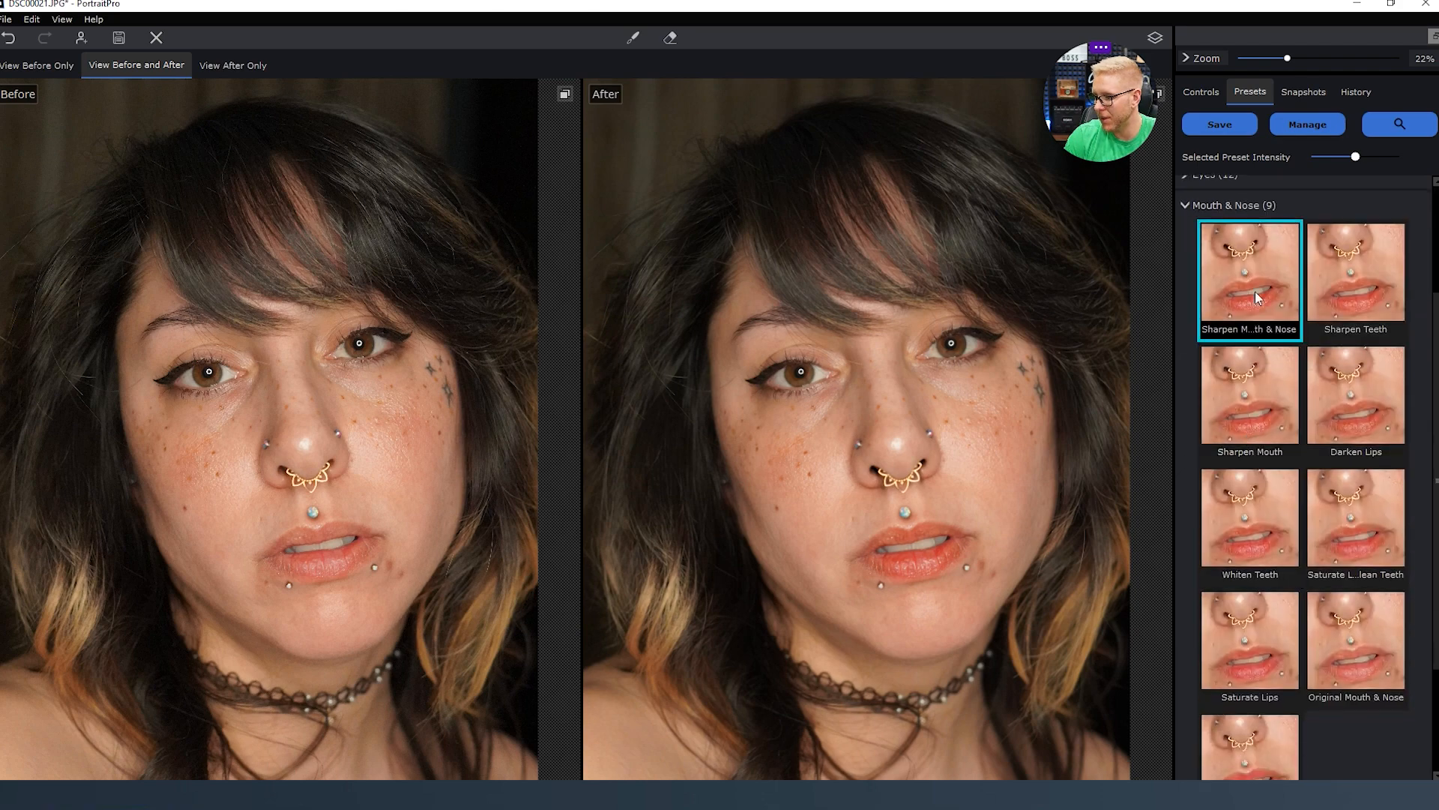
click(1342, 283)
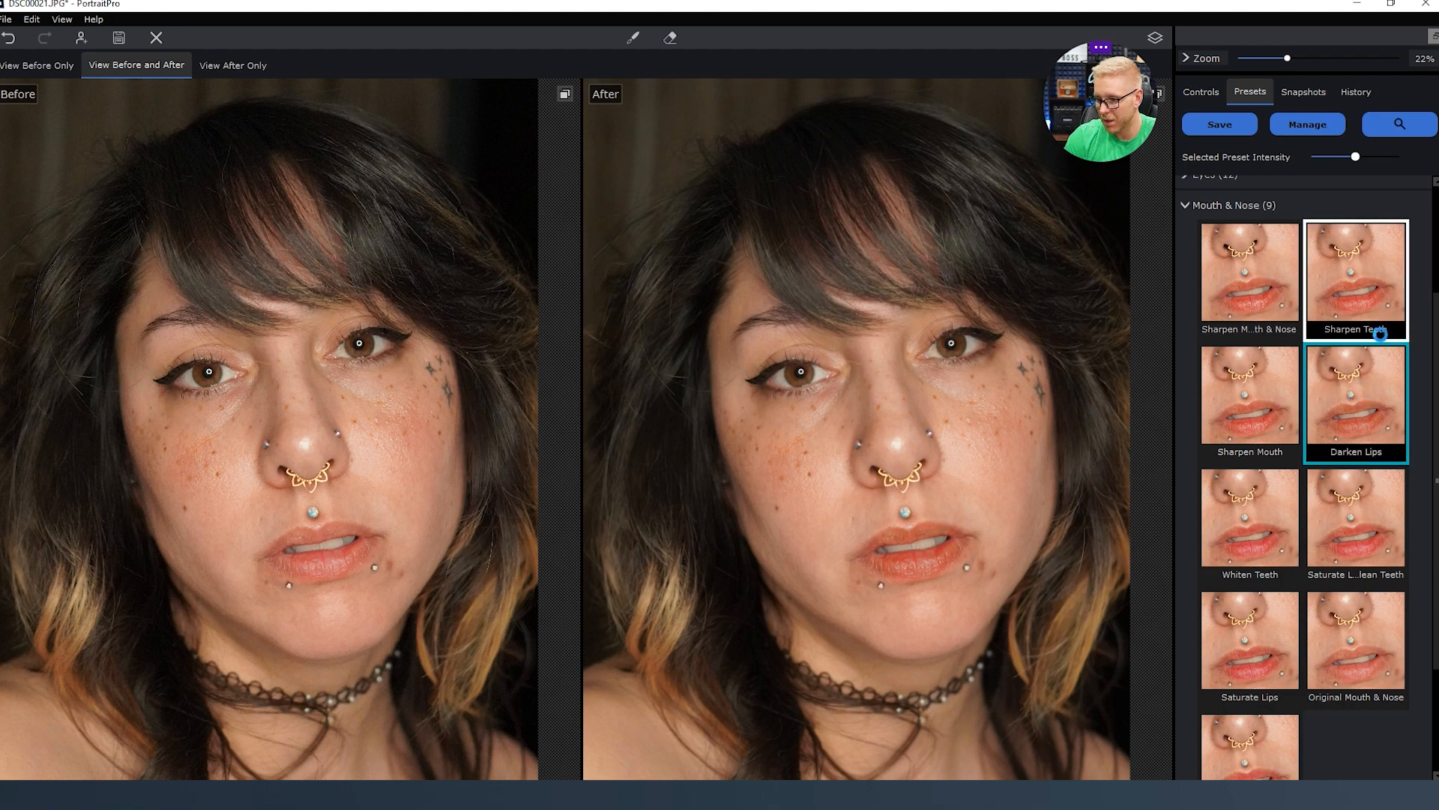
click(1186, 203)
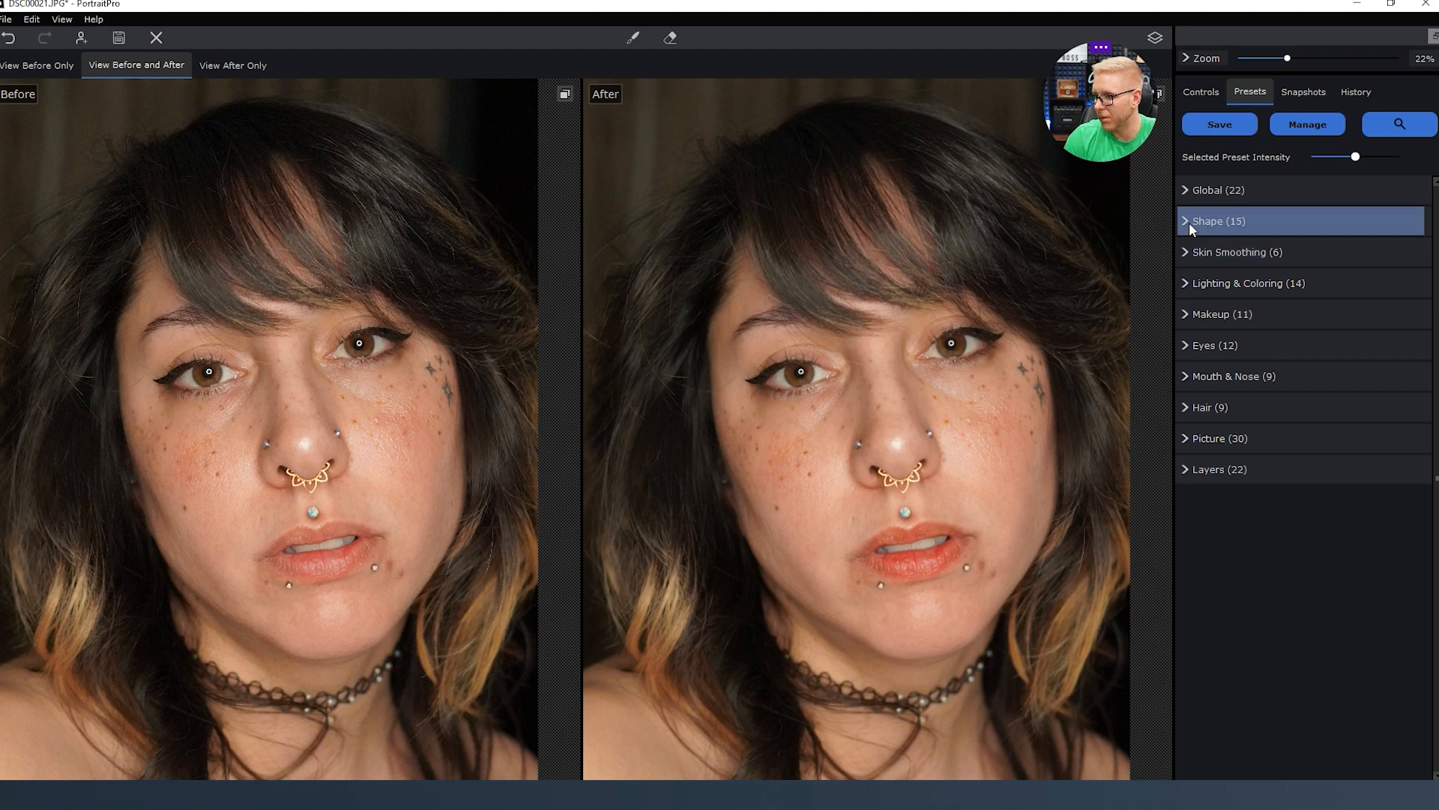
click(1186, 345)
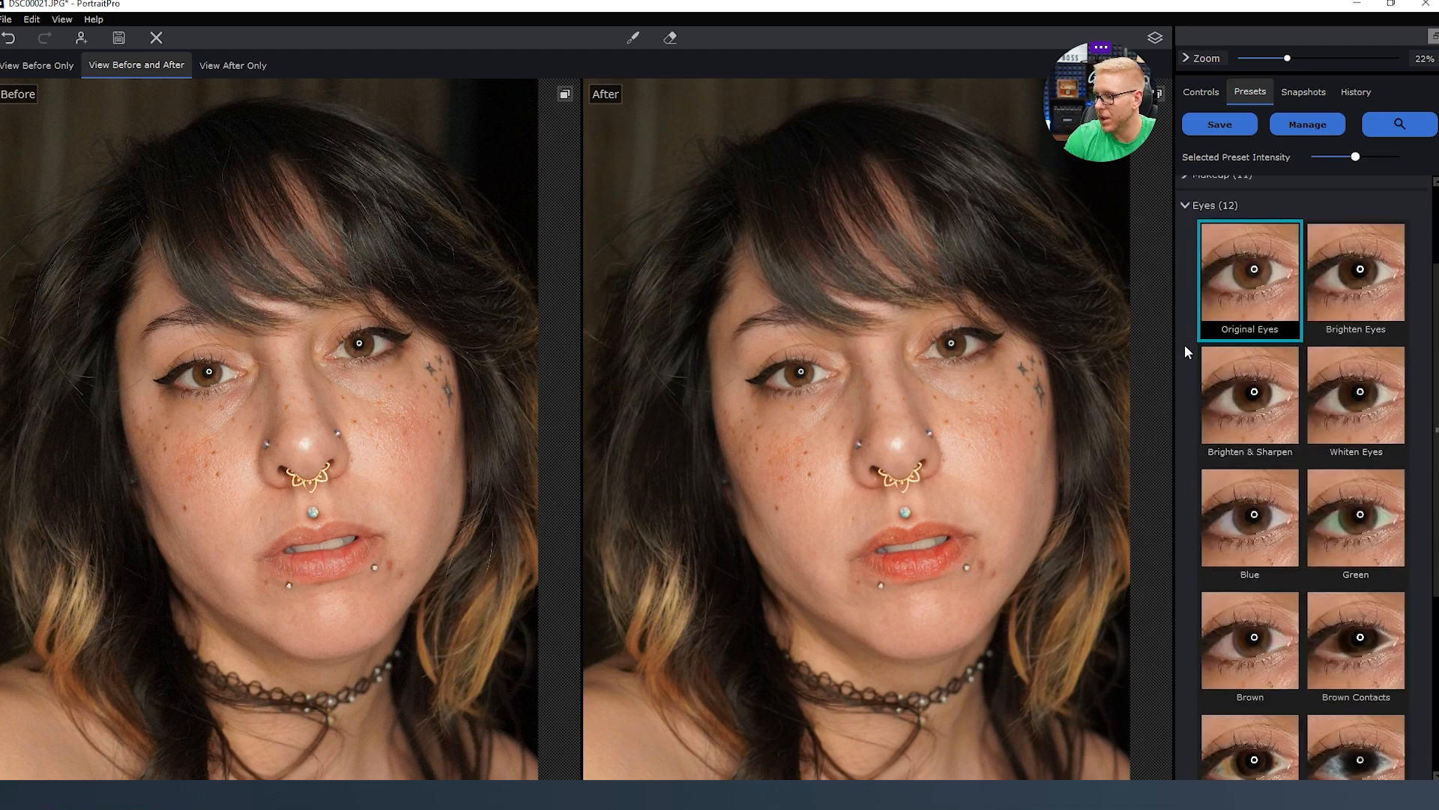
click(1186, 198)
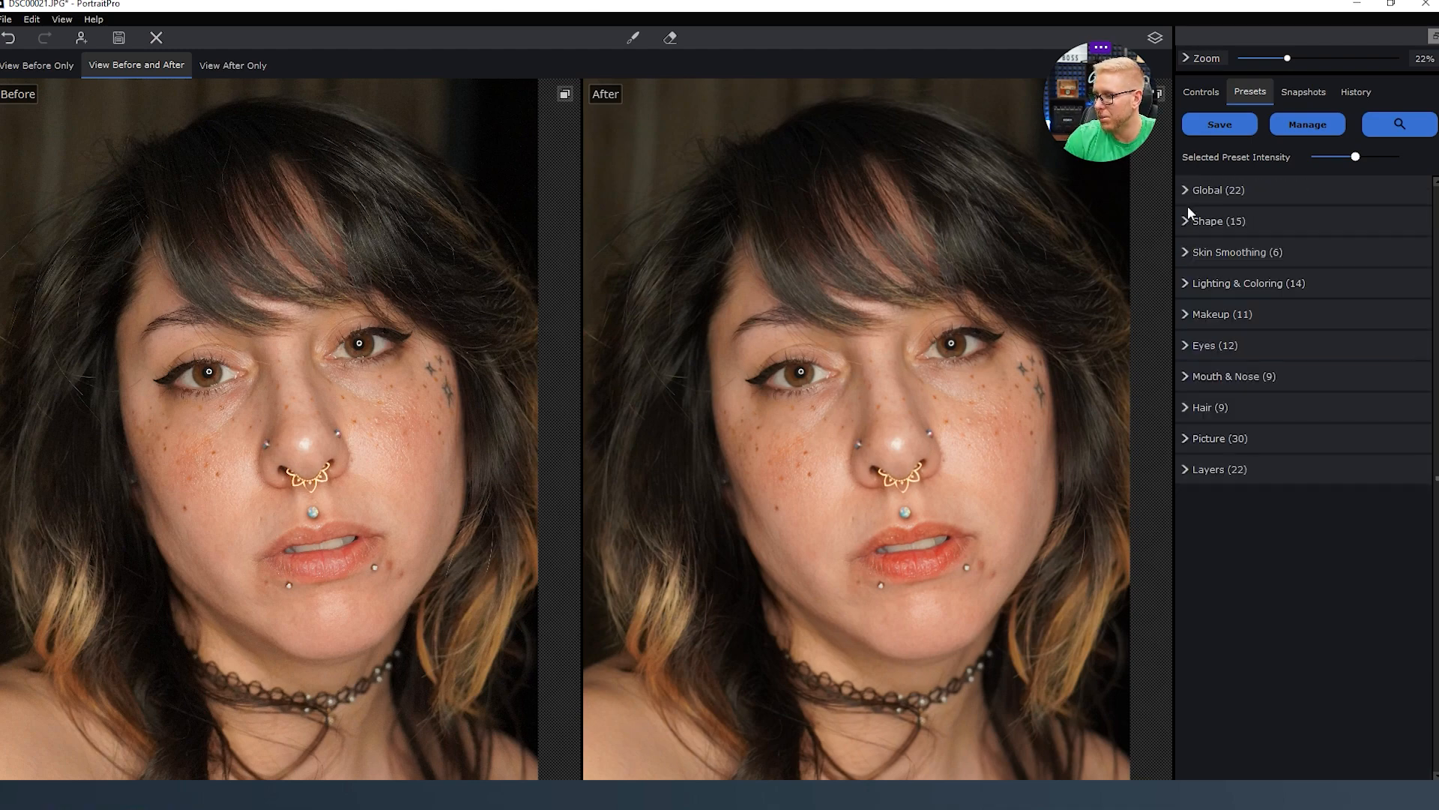
click(1180, 375)
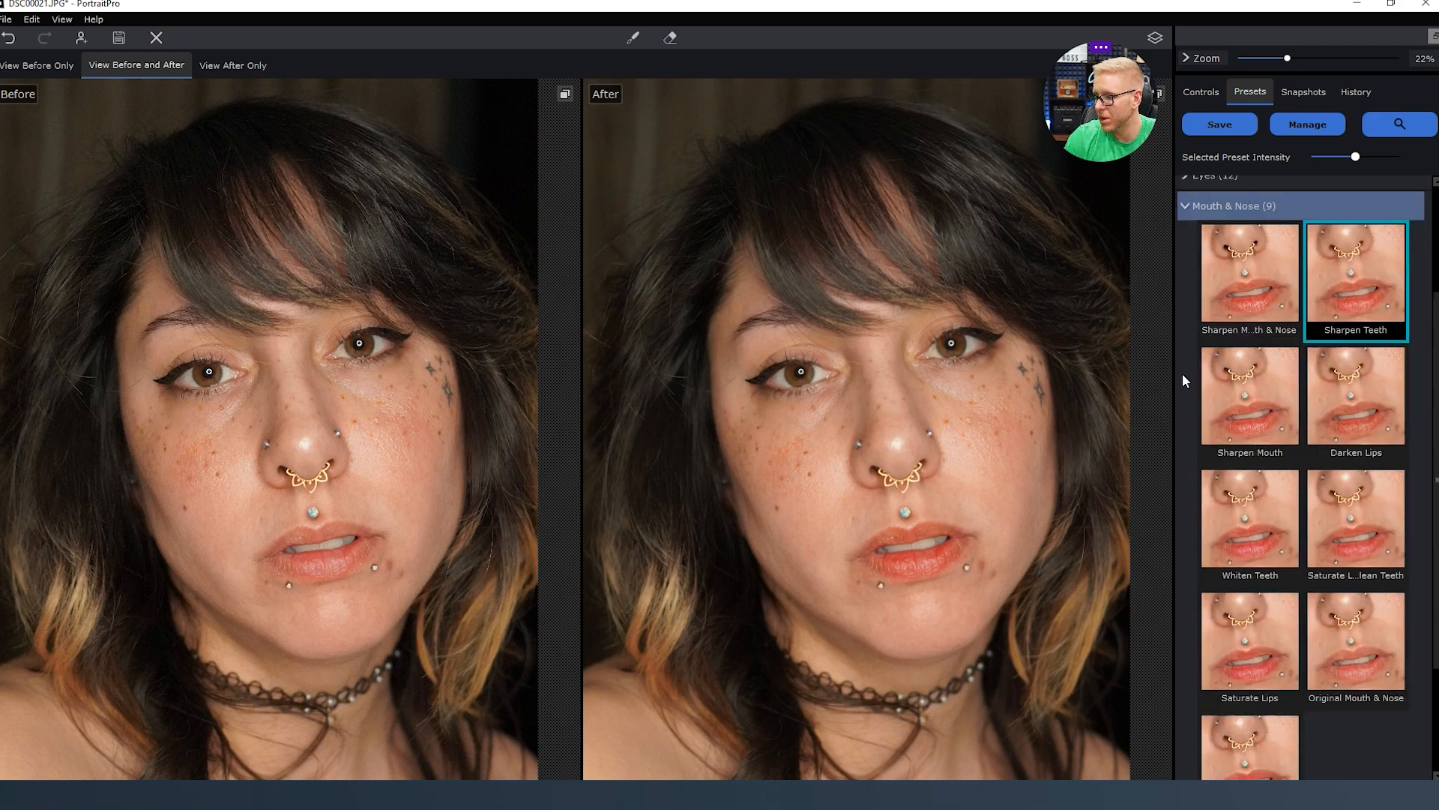
click(1185, 204)
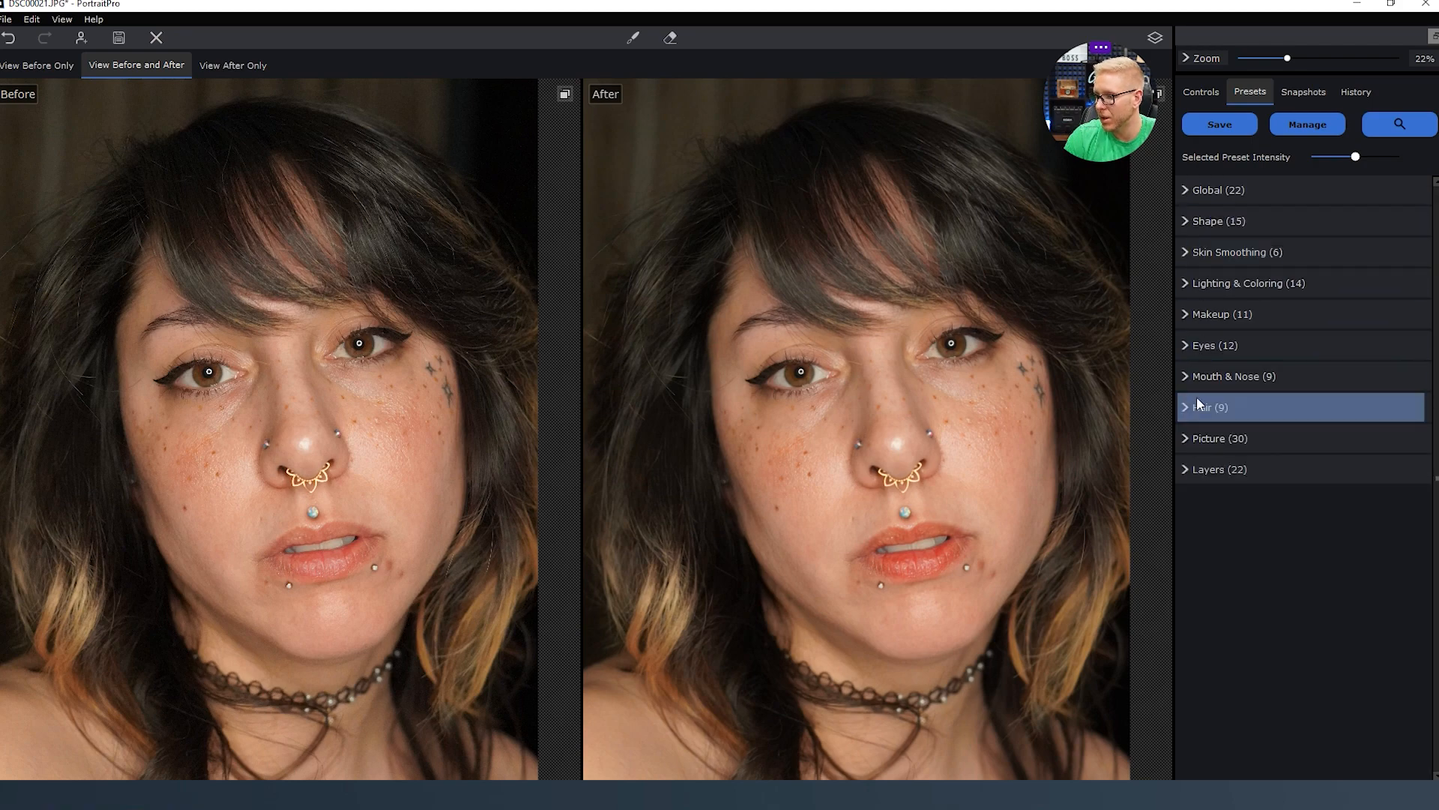
Try the Darken, Redden, Lighten and Vibrance hair presets with more of the portrait in view.
click(1186, 404)
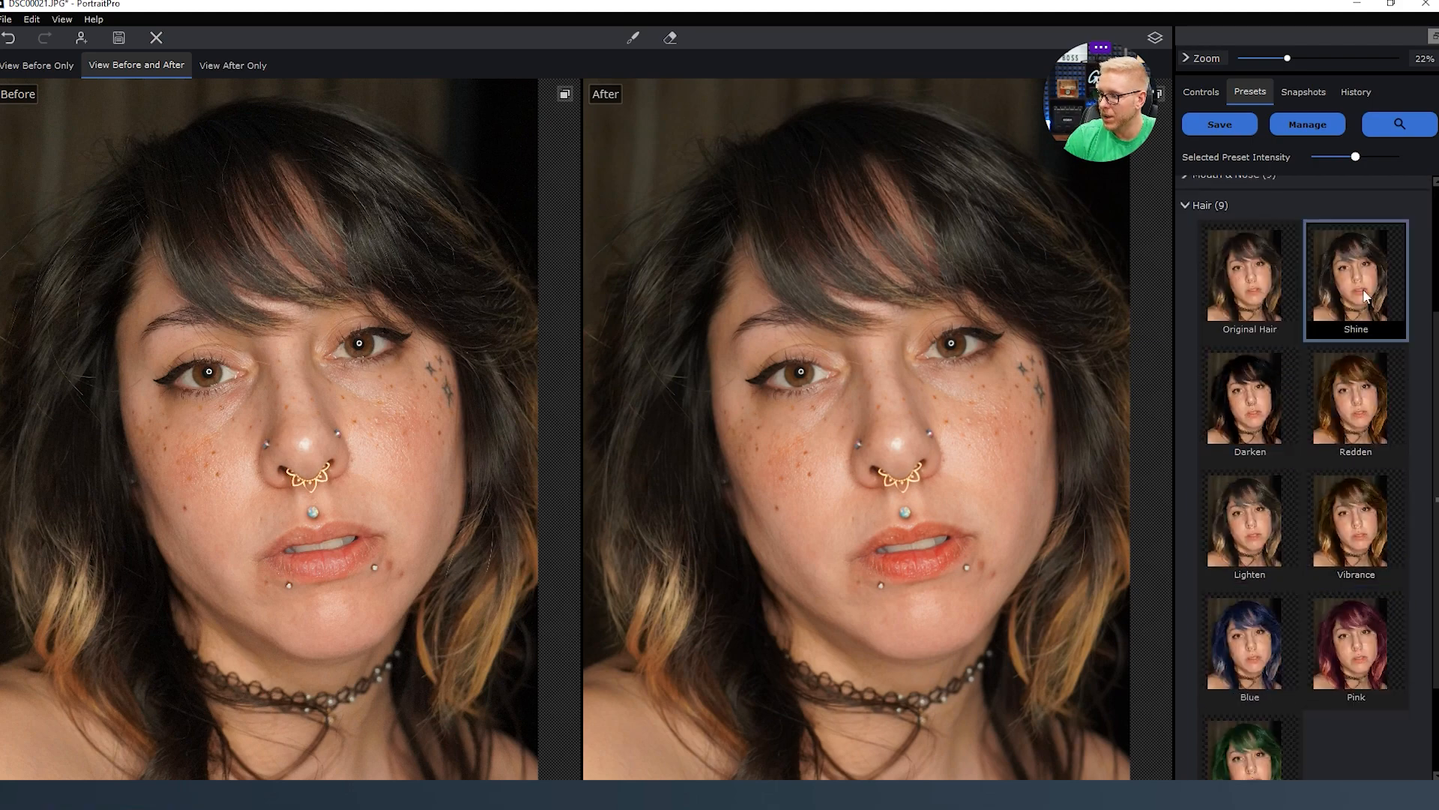
click(1251, 419)
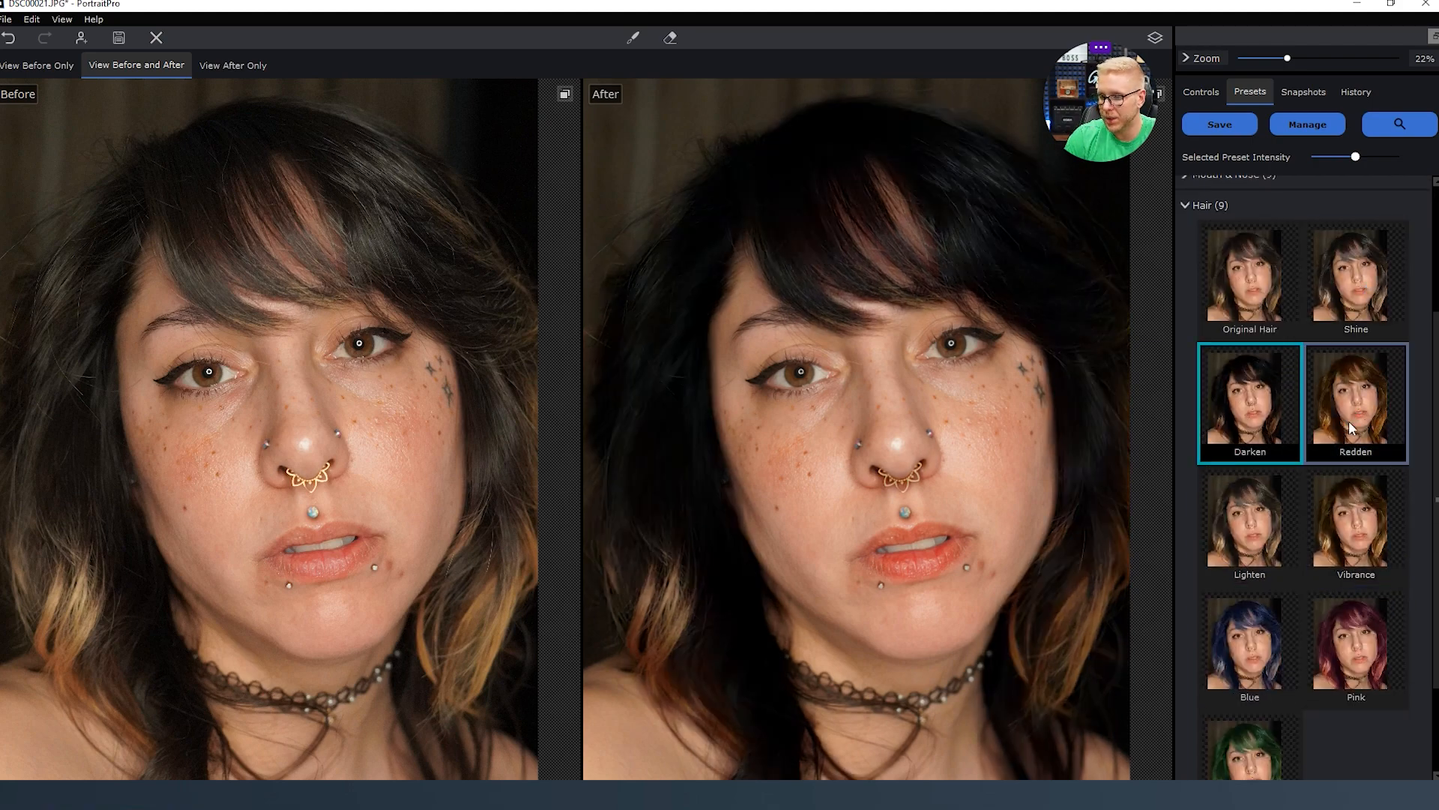
scroll(966, 449, down, 2)
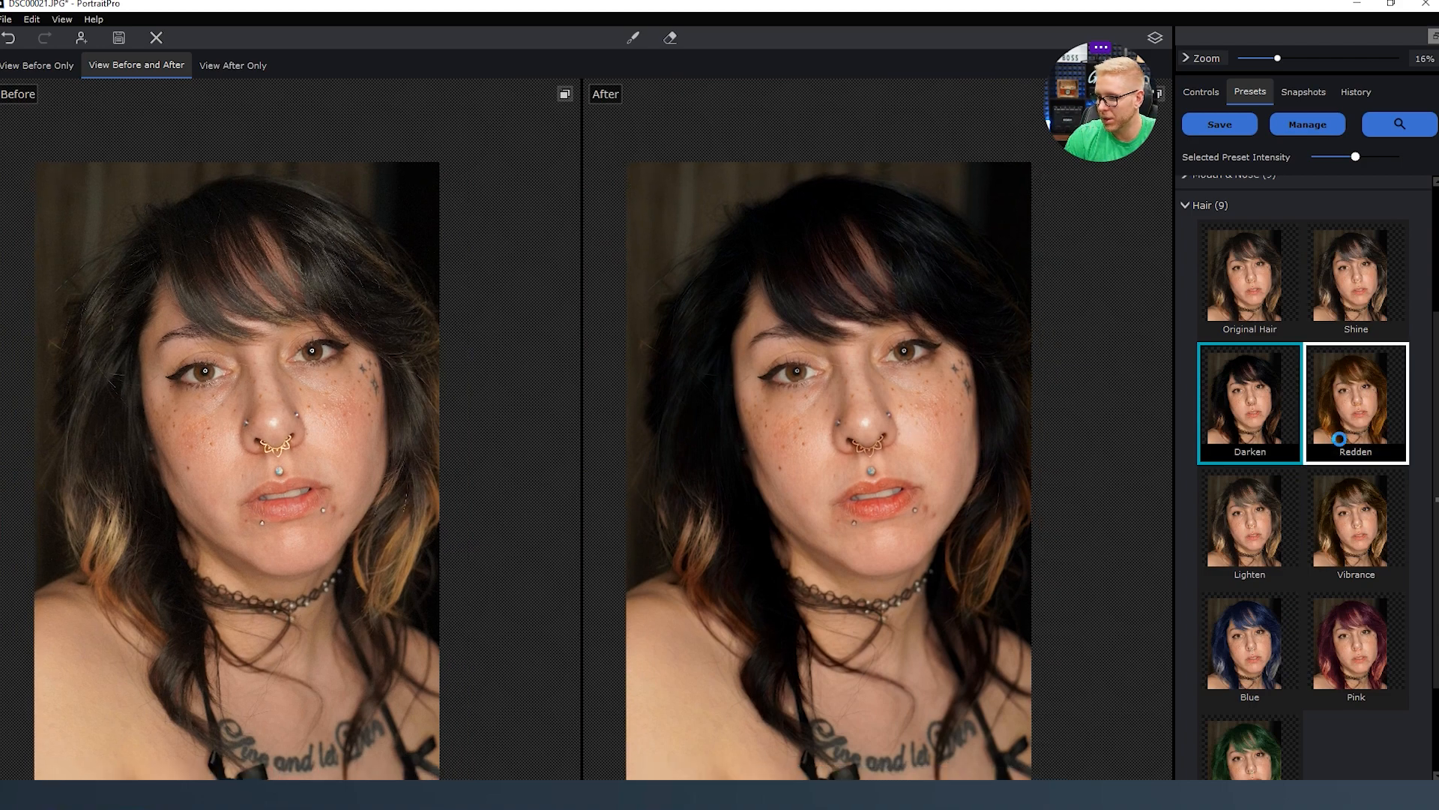
click(1340, 439)
click(1275, 529)
click(1381, 546)
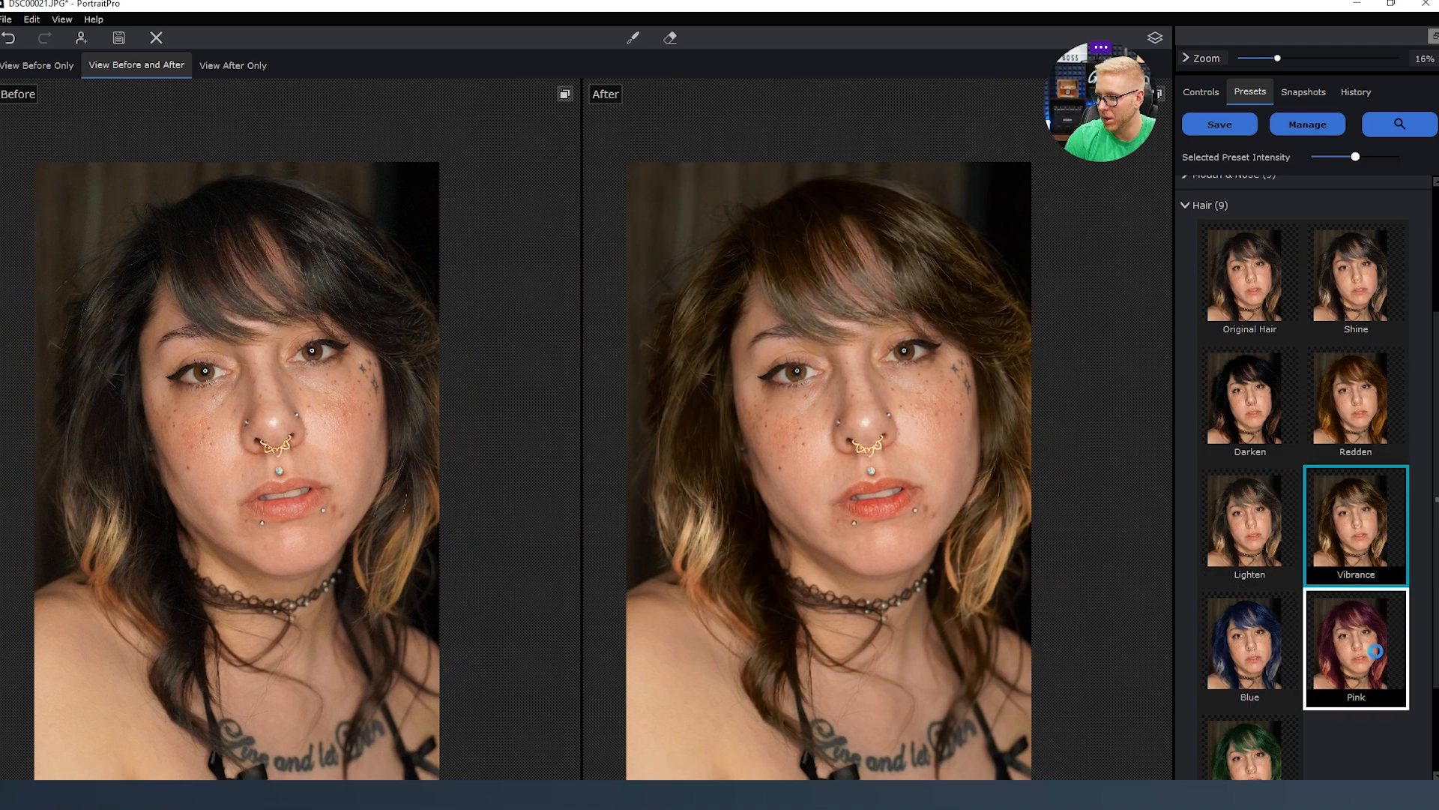
Try the Pink, Blue and green hair presets and restore Original Hair.
click(1383, 647)
click(1266, 643)
click(1247, 663)
click(1250, 368)
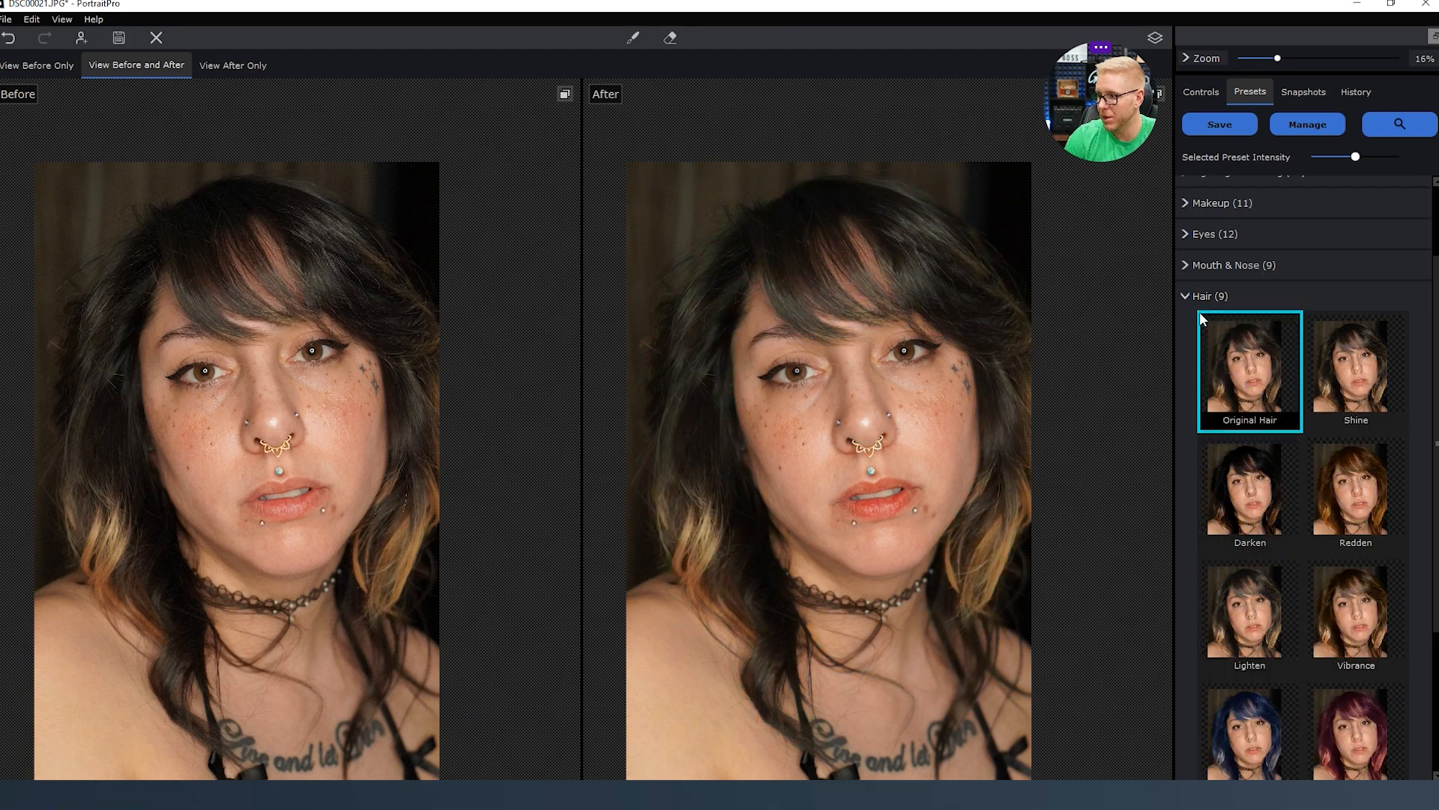
click(1265, 297)
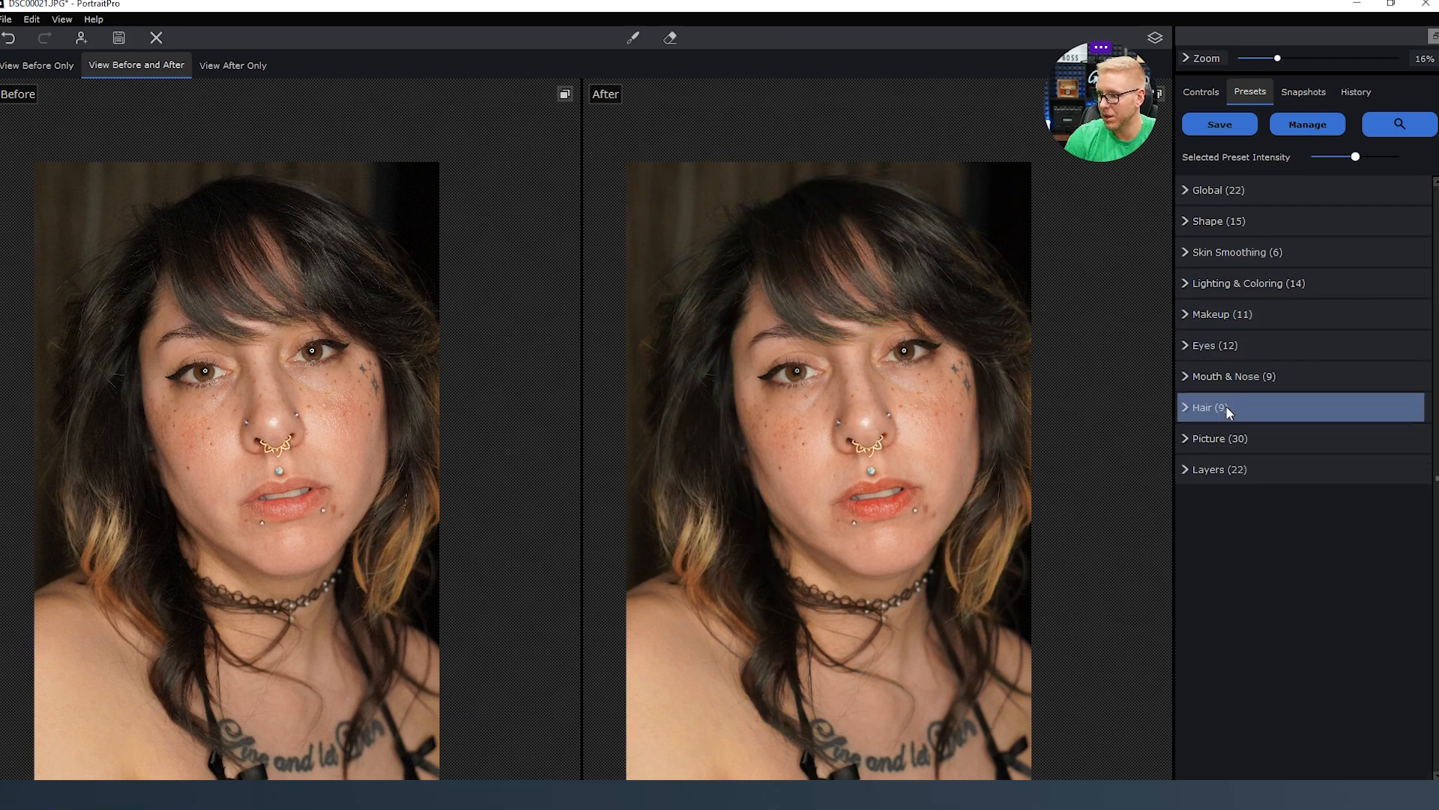
click(1183, 409)
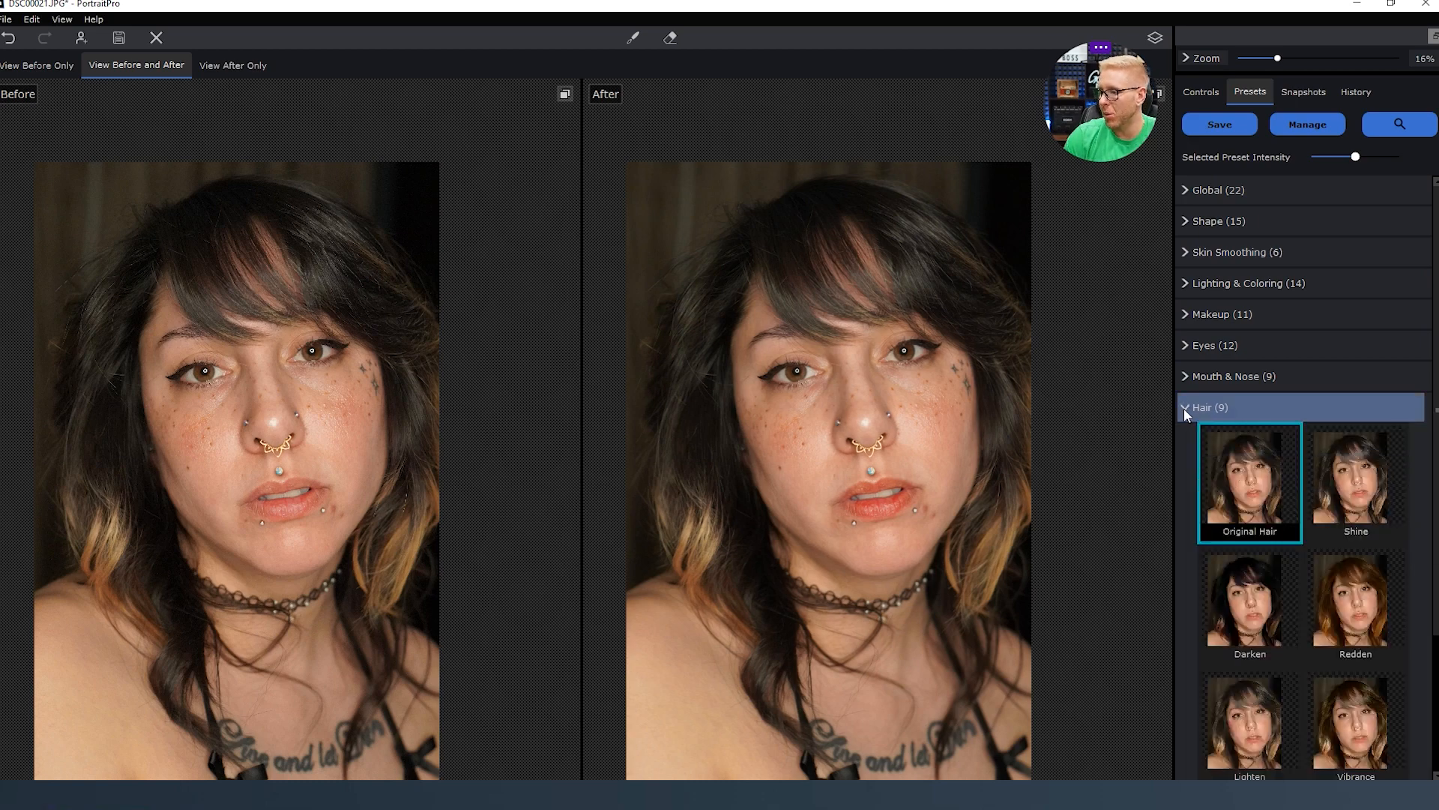
Browse the Picture presets, including the seasonal, painter, contrast, Black & White, Sepia and color tint looks.
click(1186, 206)
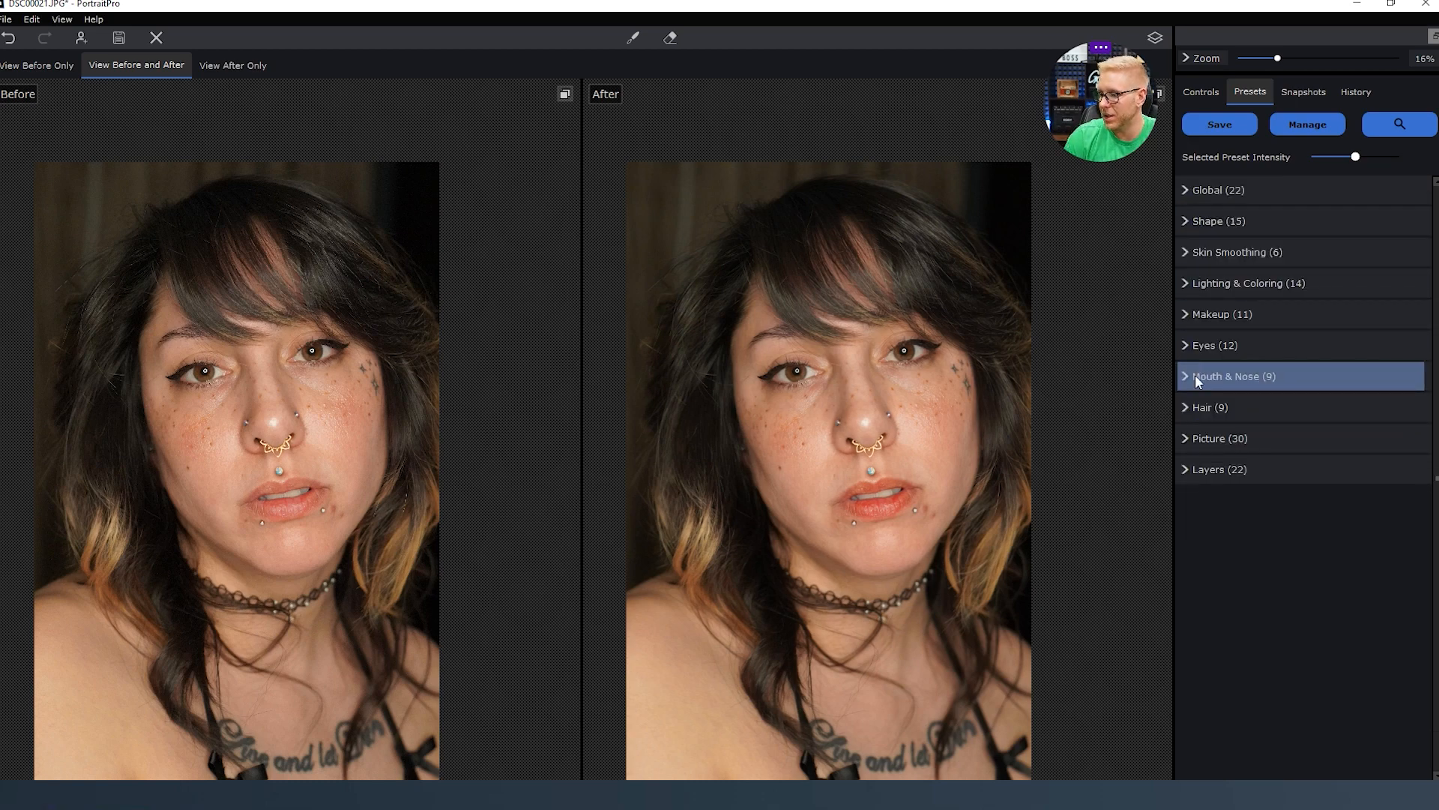
click(1186, 440)
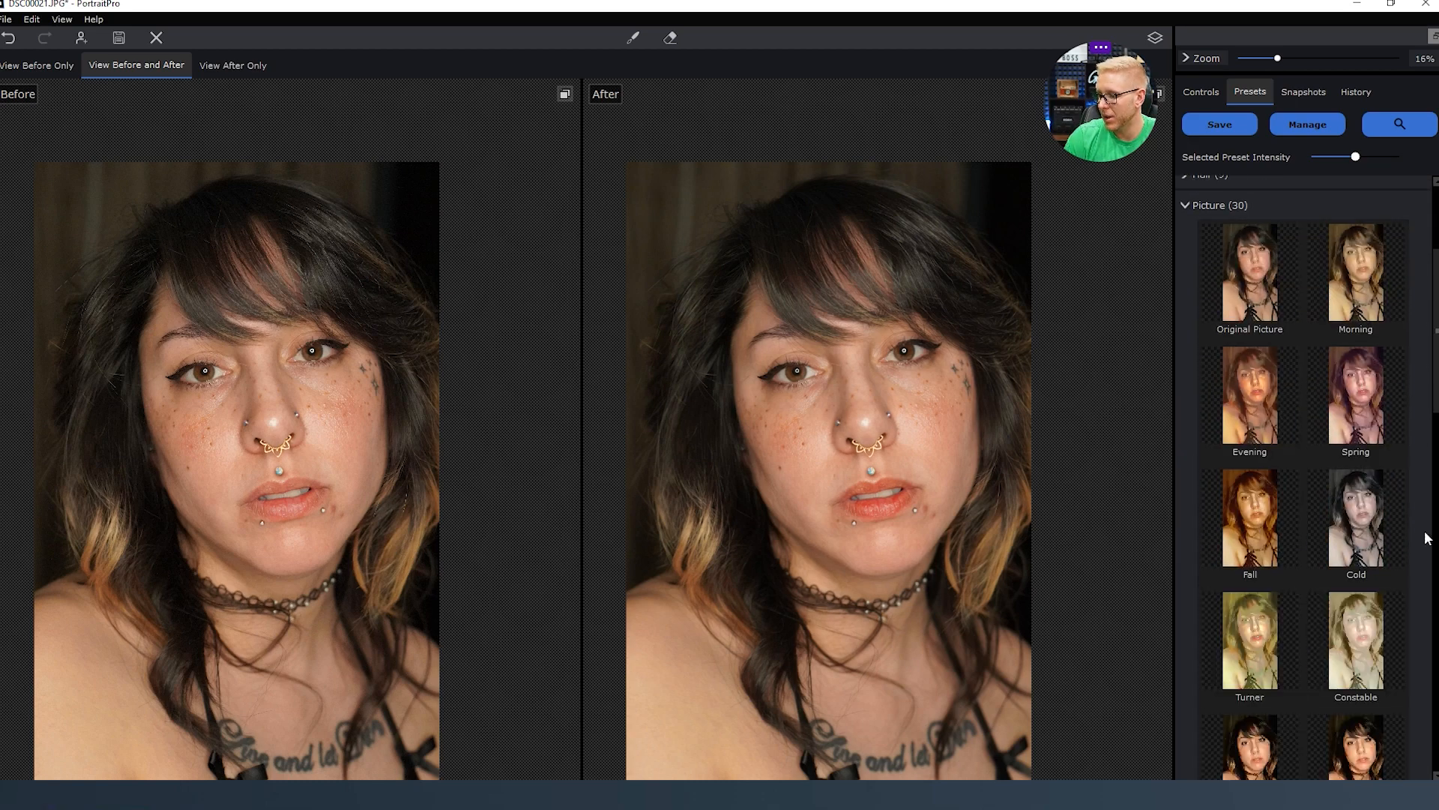
scroll(1357, 530, down, 2)
scroll(1333, 471, down, 5)
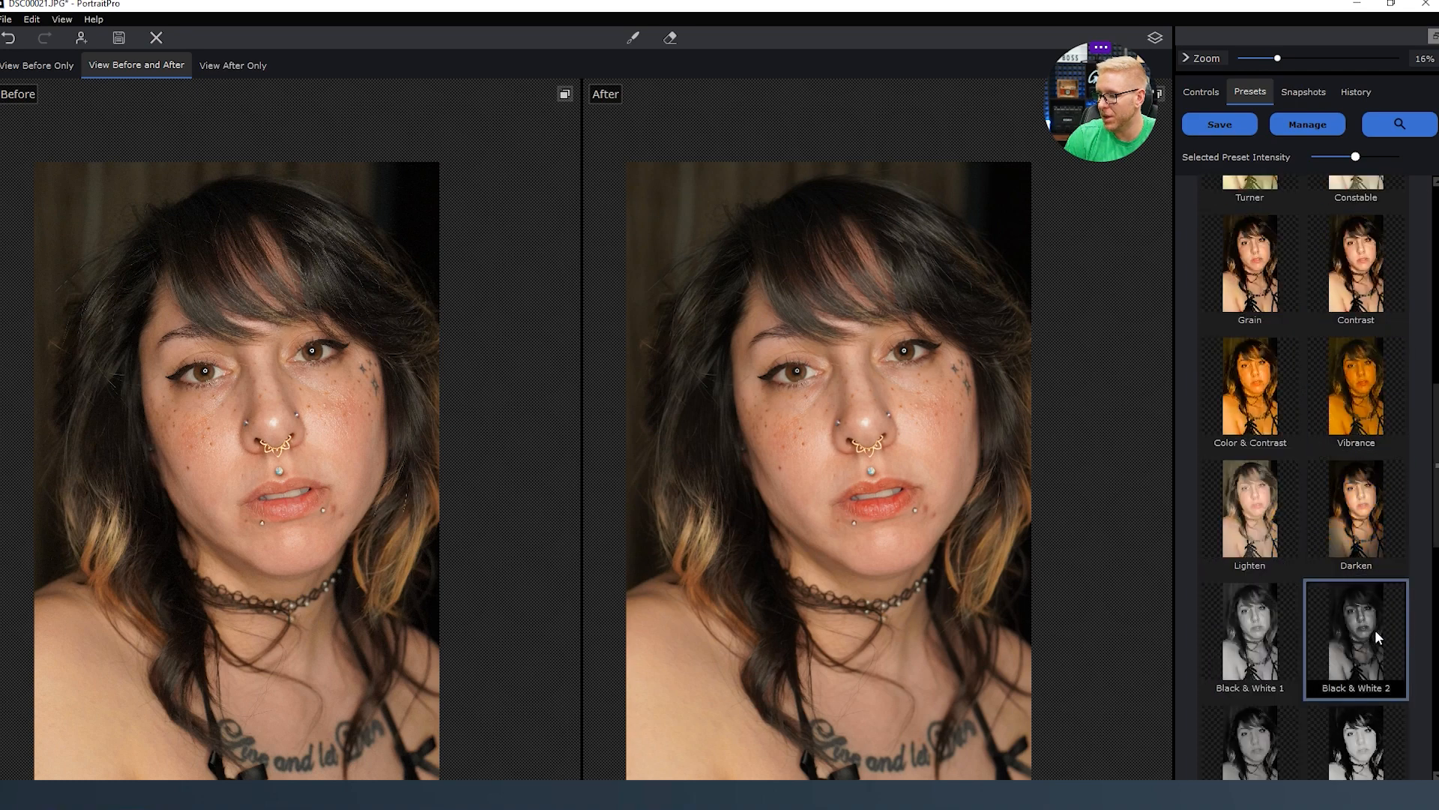
scroll(1376, 596, down, 5)
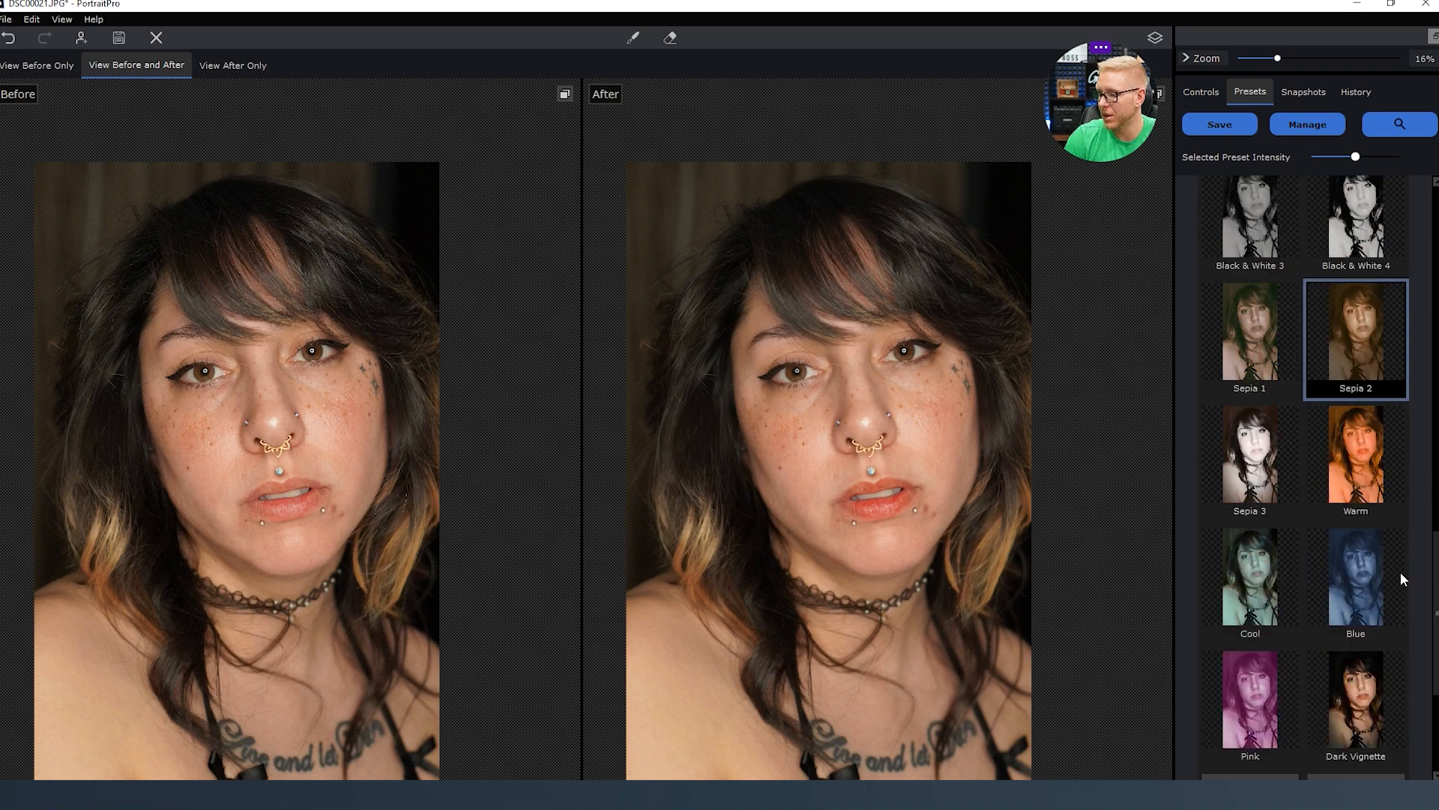
scroll(1353, 558, up, 10)
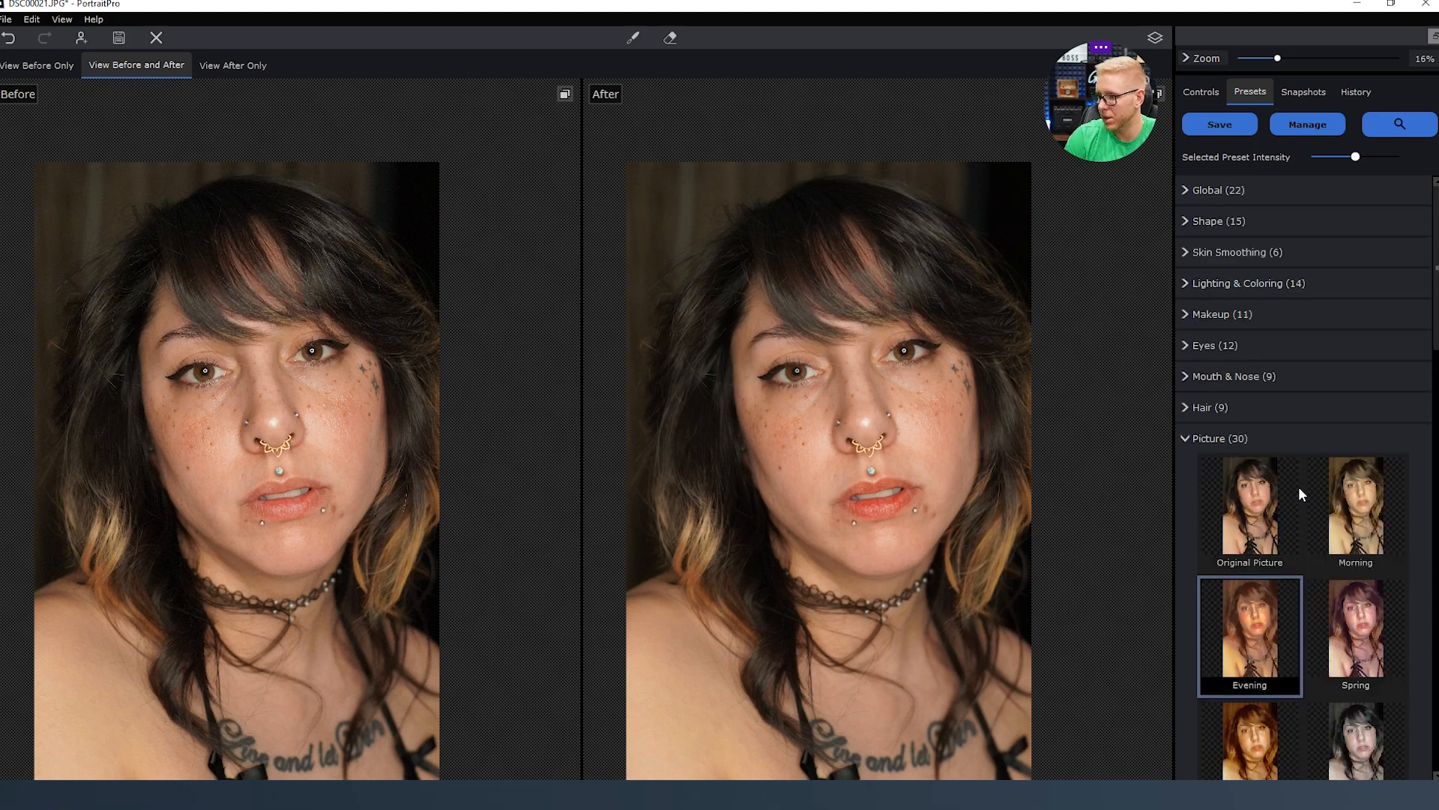
click(1208, 438)
Browse the Layers presets, including the background, Watercolor, Smoke, Light Flare, Gradient, wallpaper and Flowers effects.
click(1192, 471)
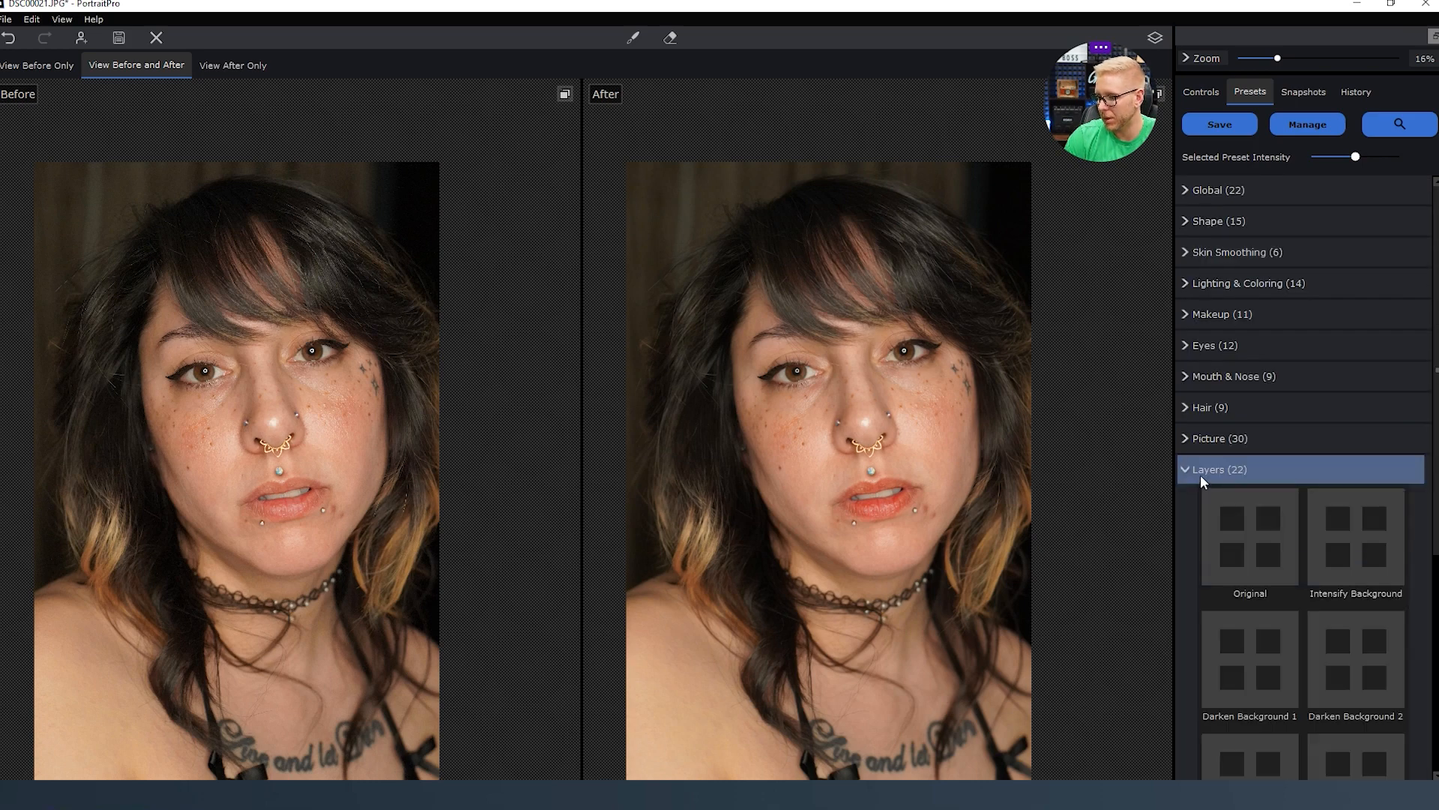
scroll(1275, 585, down, 5)
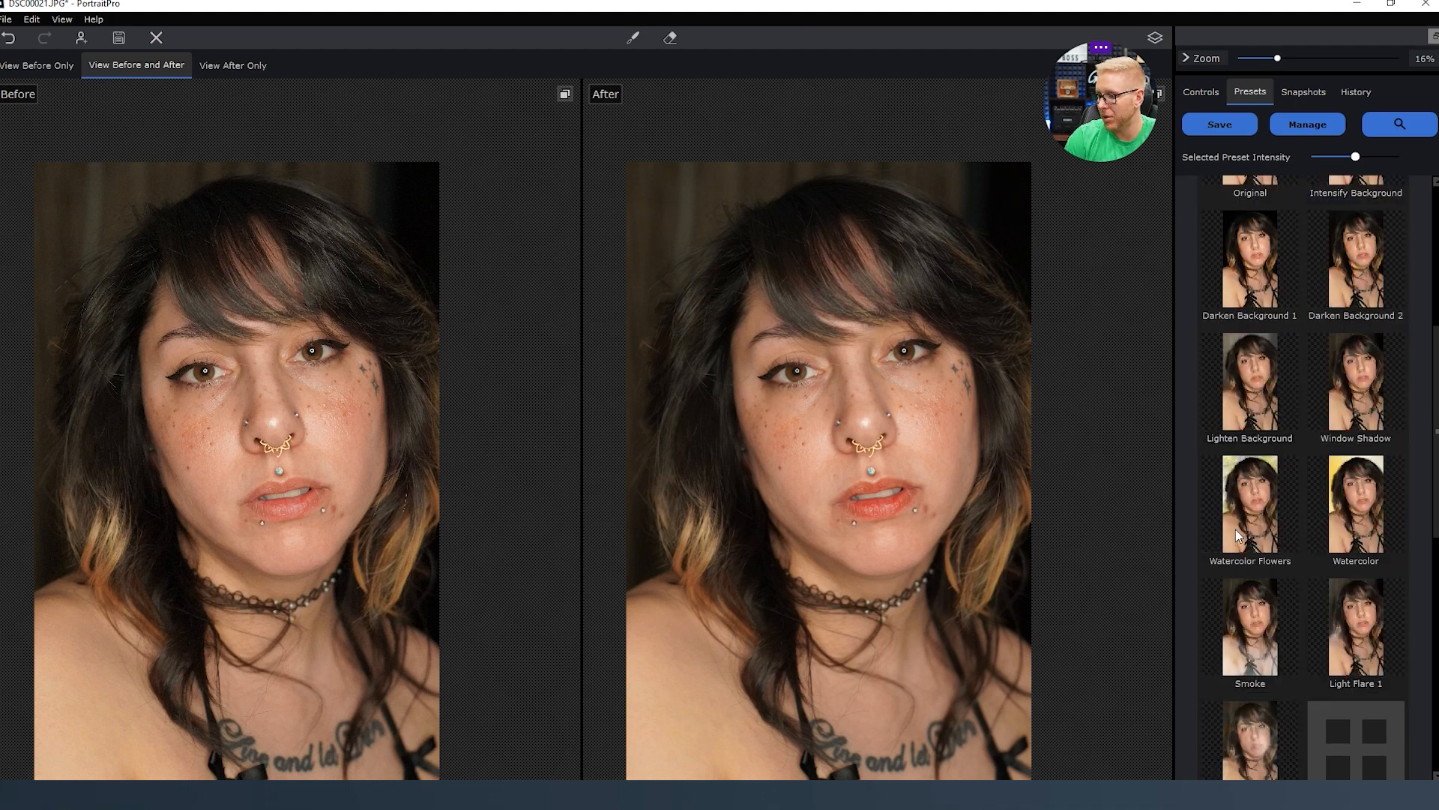
scroll(1349, 547, down, 1)
scroll(1252, 657, down, 5)
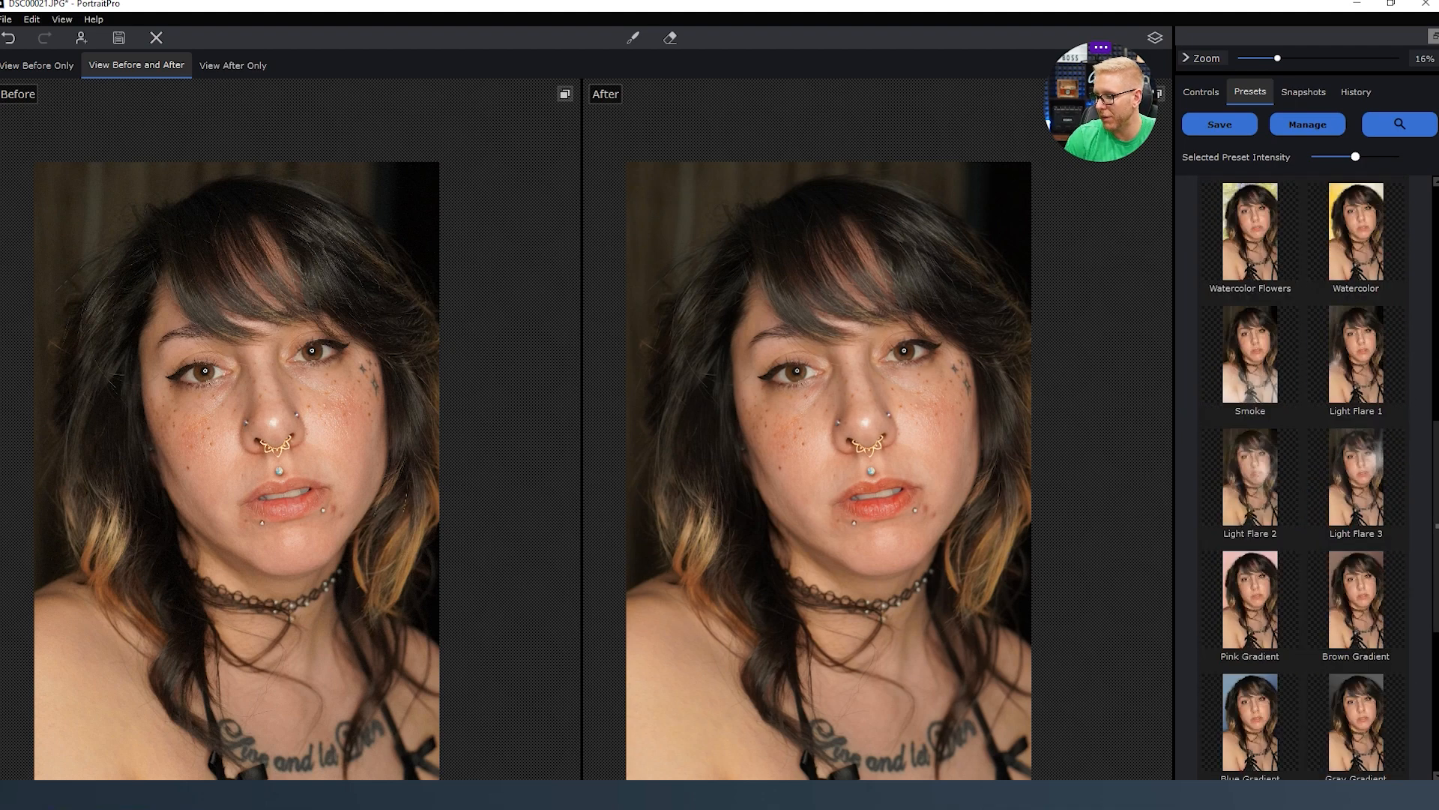
scroll(1355, 515, down, 2)
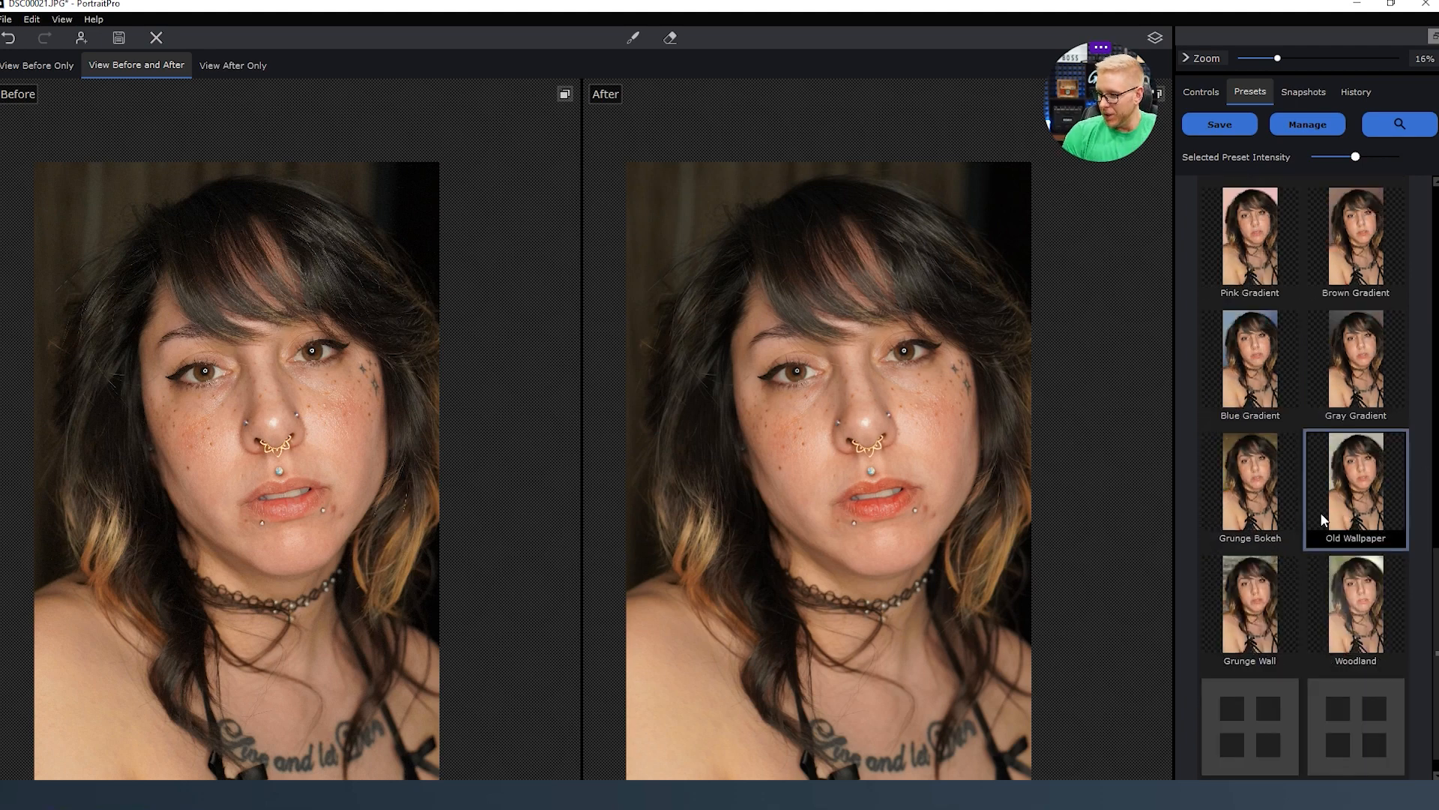
scroll(1303, 516, down, 1)
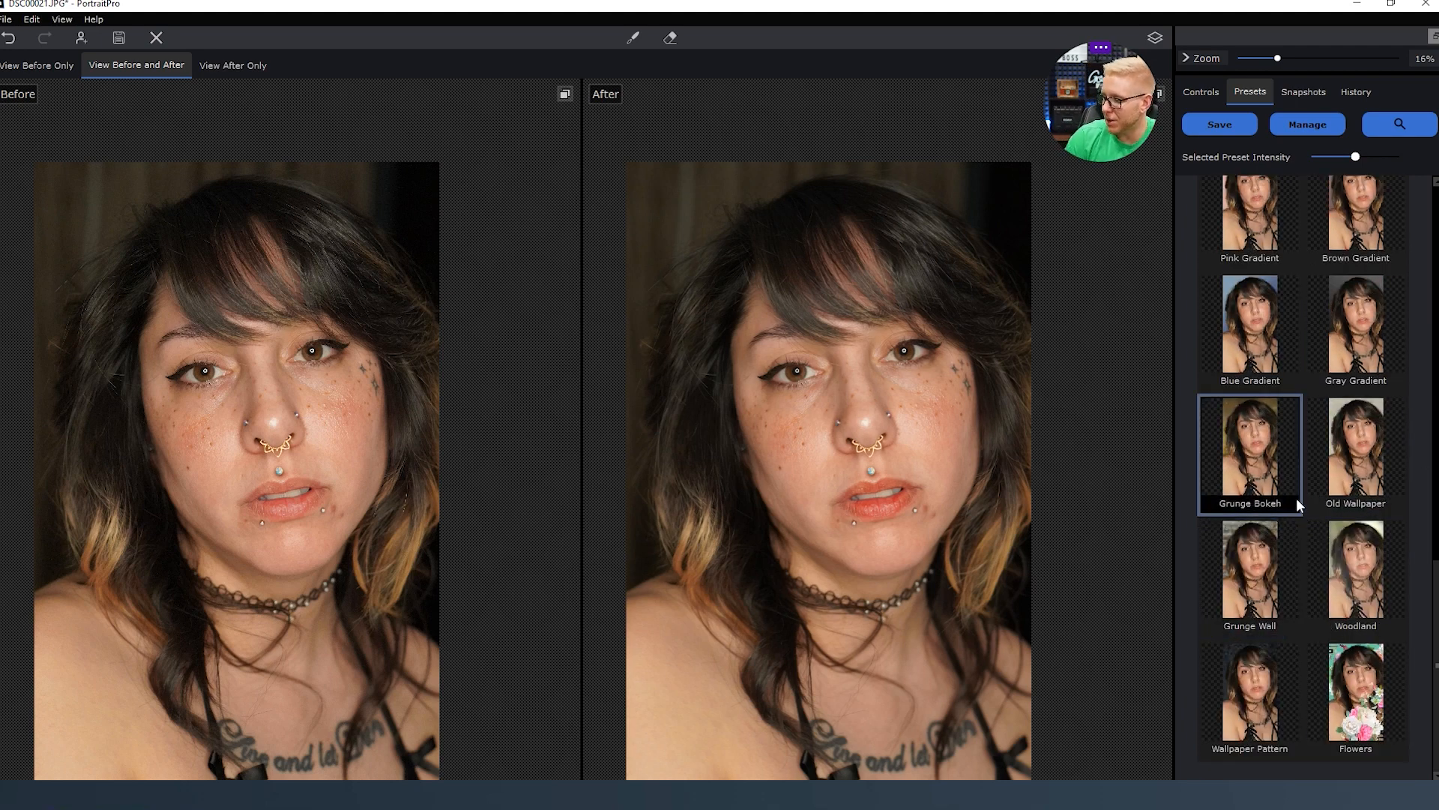
scroll(1298, 587, up, 10)
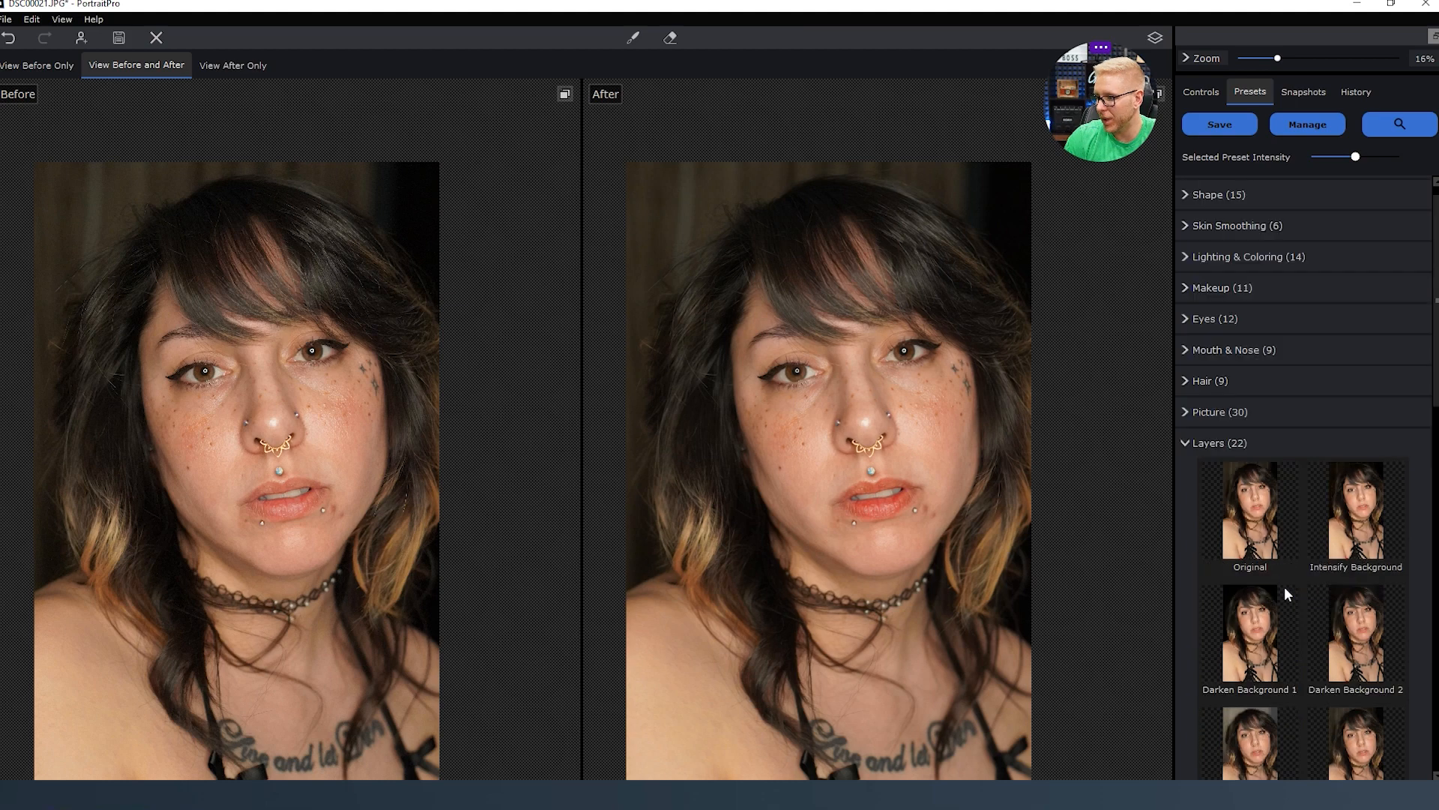
click(1188, 470)
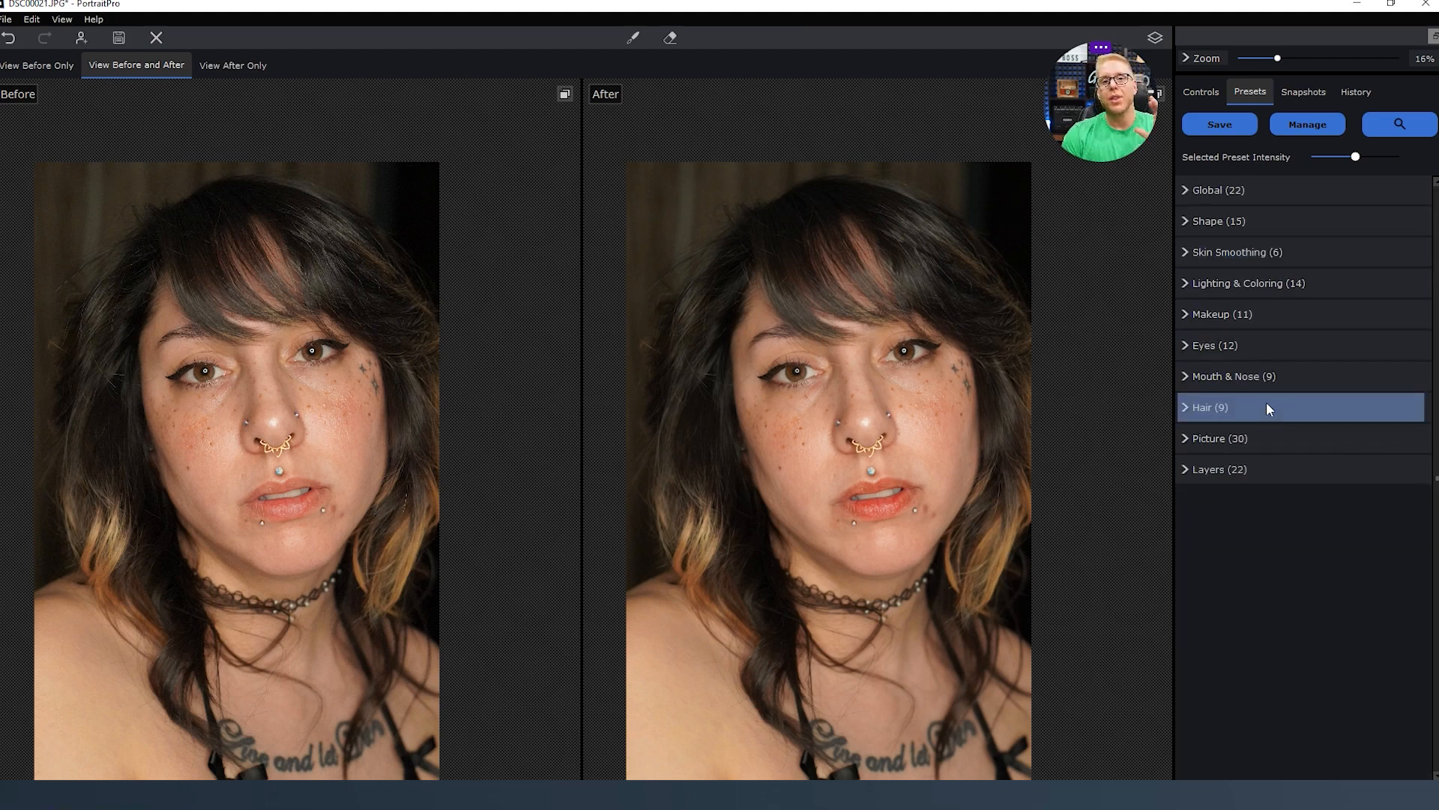
Switch from presets to the manual controls and show only the Shape adjustments.
click(1196, 90)
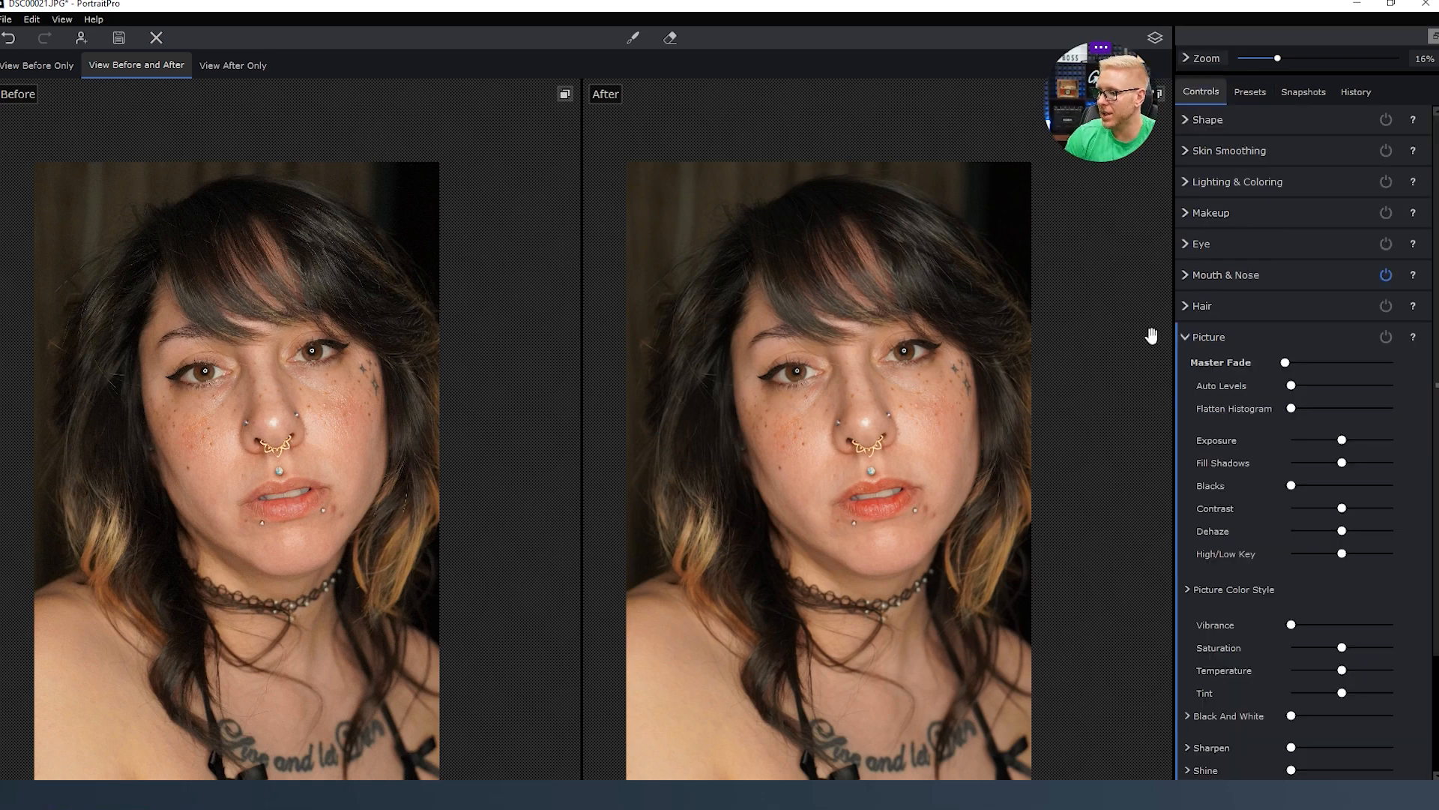
click(1183, 339)
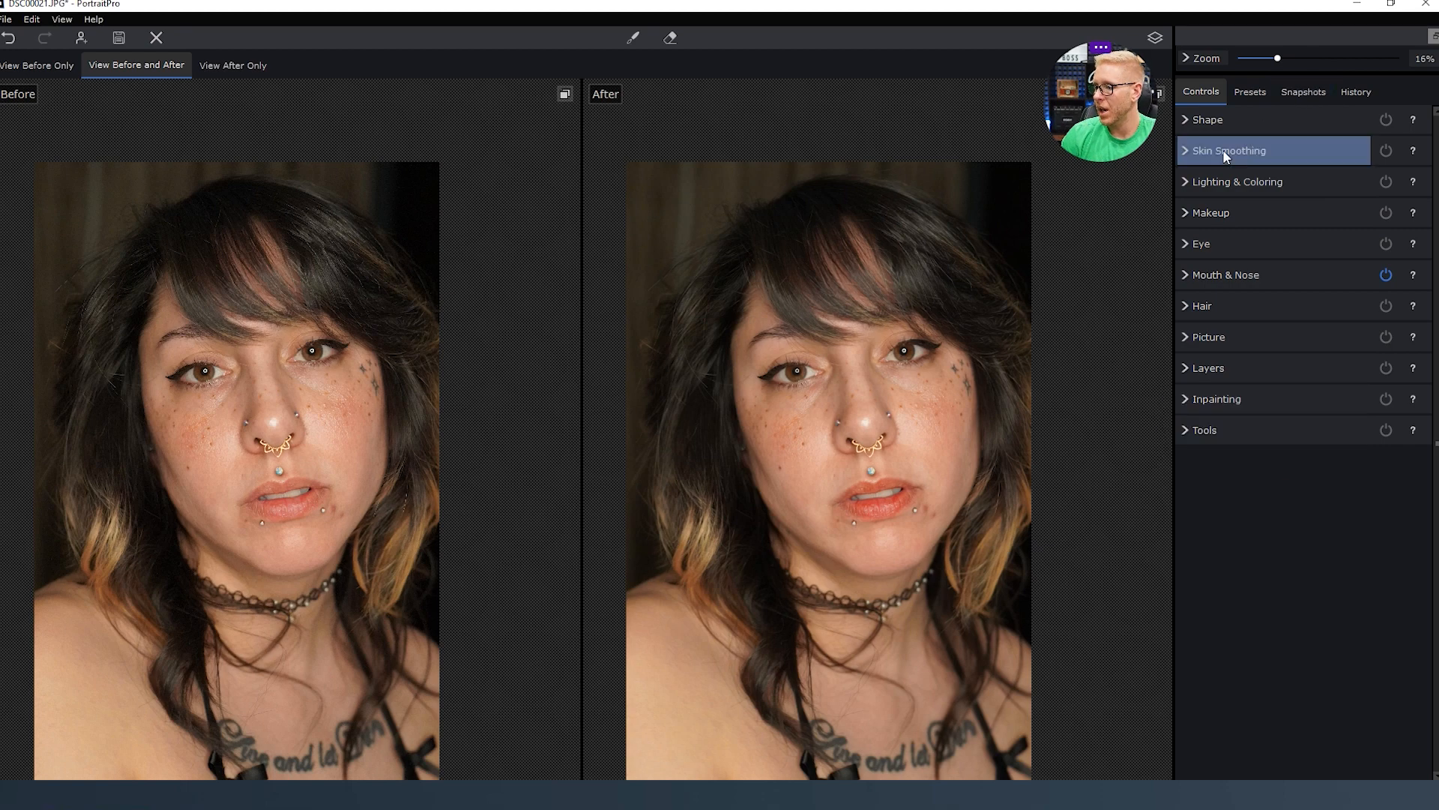
click(1200, 121)
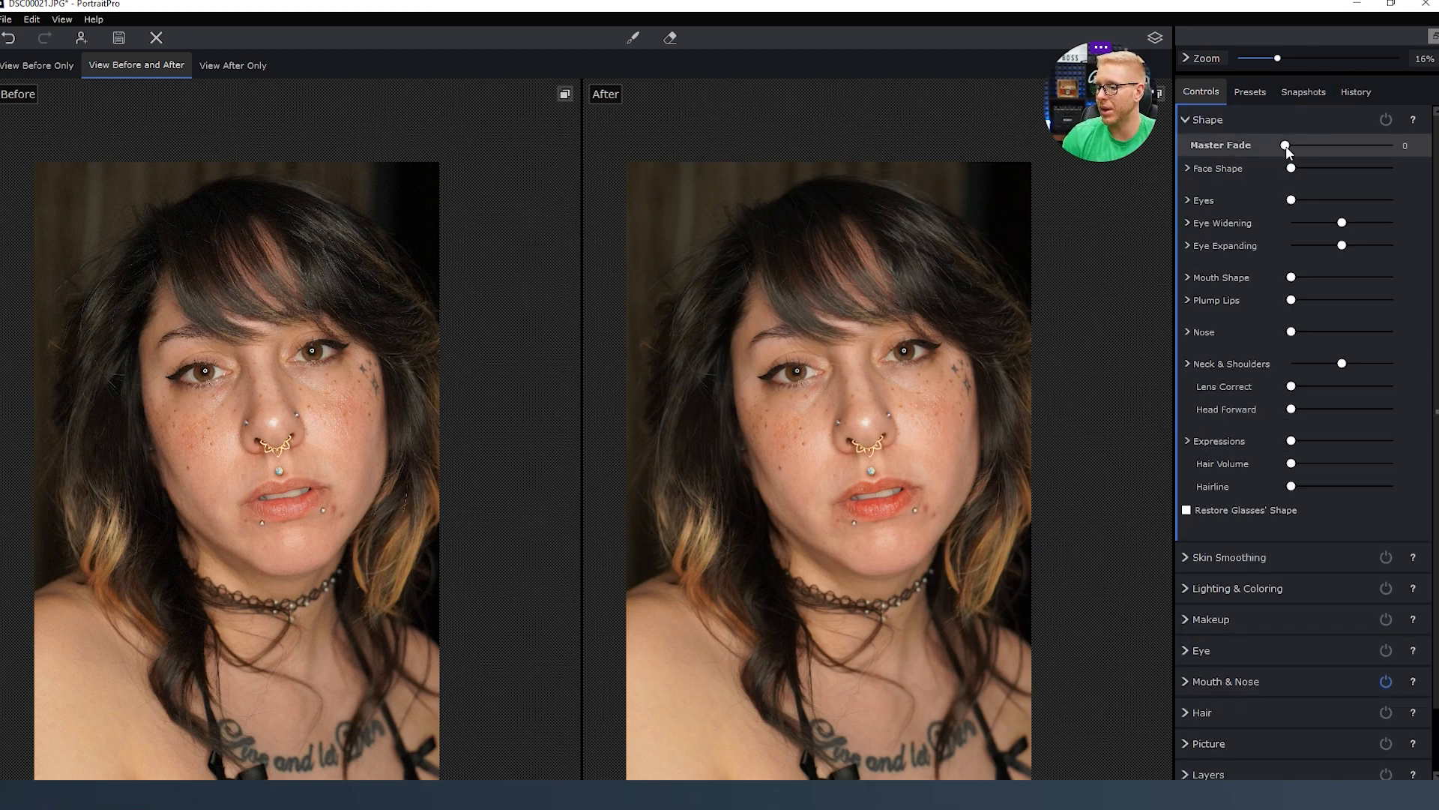
Try the Shape Master Fade and the Face Shape adjustments on the portrait, then reset them to 0.
drag(1285, 144, 1234, 154)
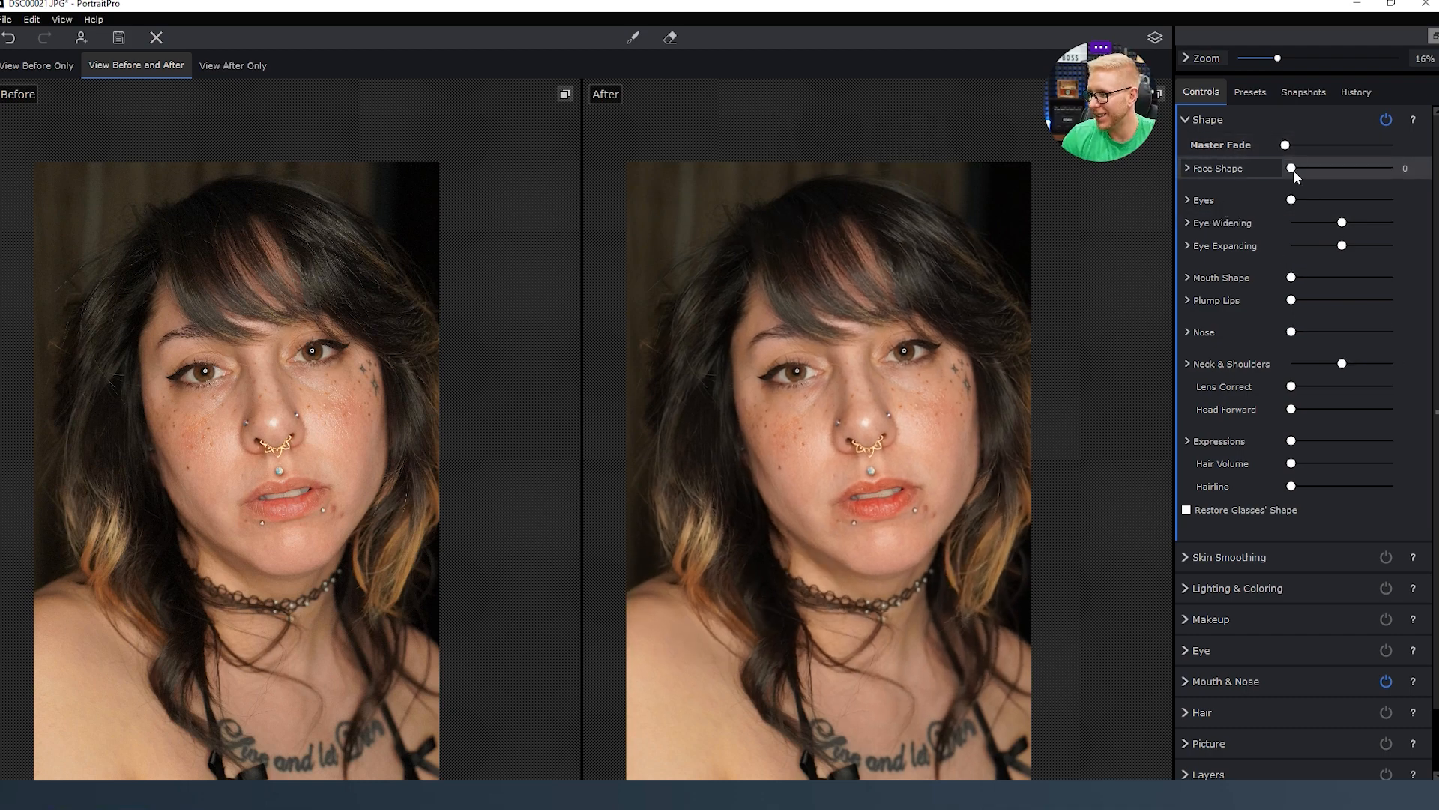
click(1187, 169)
drag(1317, 196, 1225, 233)
click(1187, 170)
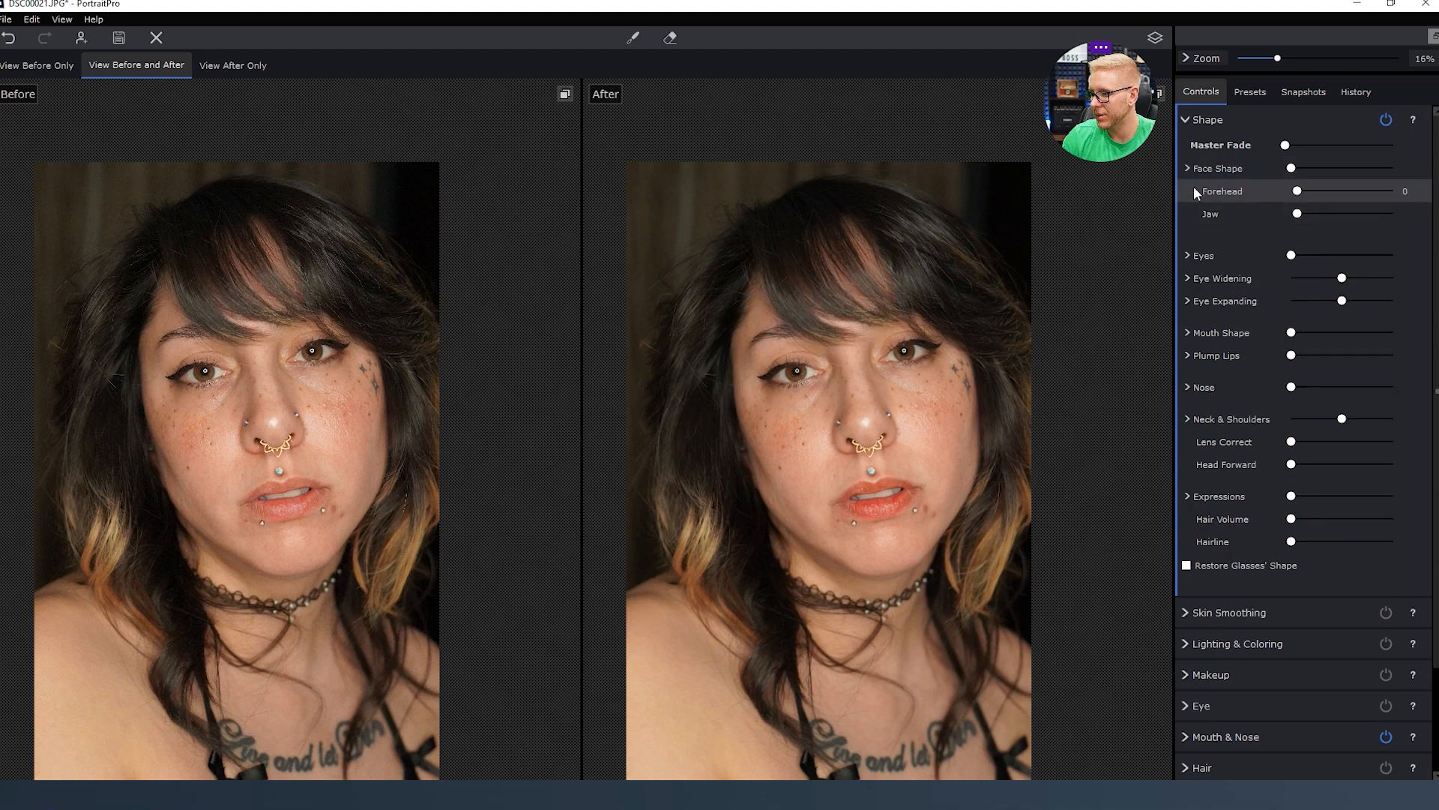
Try the Eyes shape adjustment and an Eyebrow Shape of 100, then reset both.
click(1185, 200)
drag(1292, 209, 1157, 199)
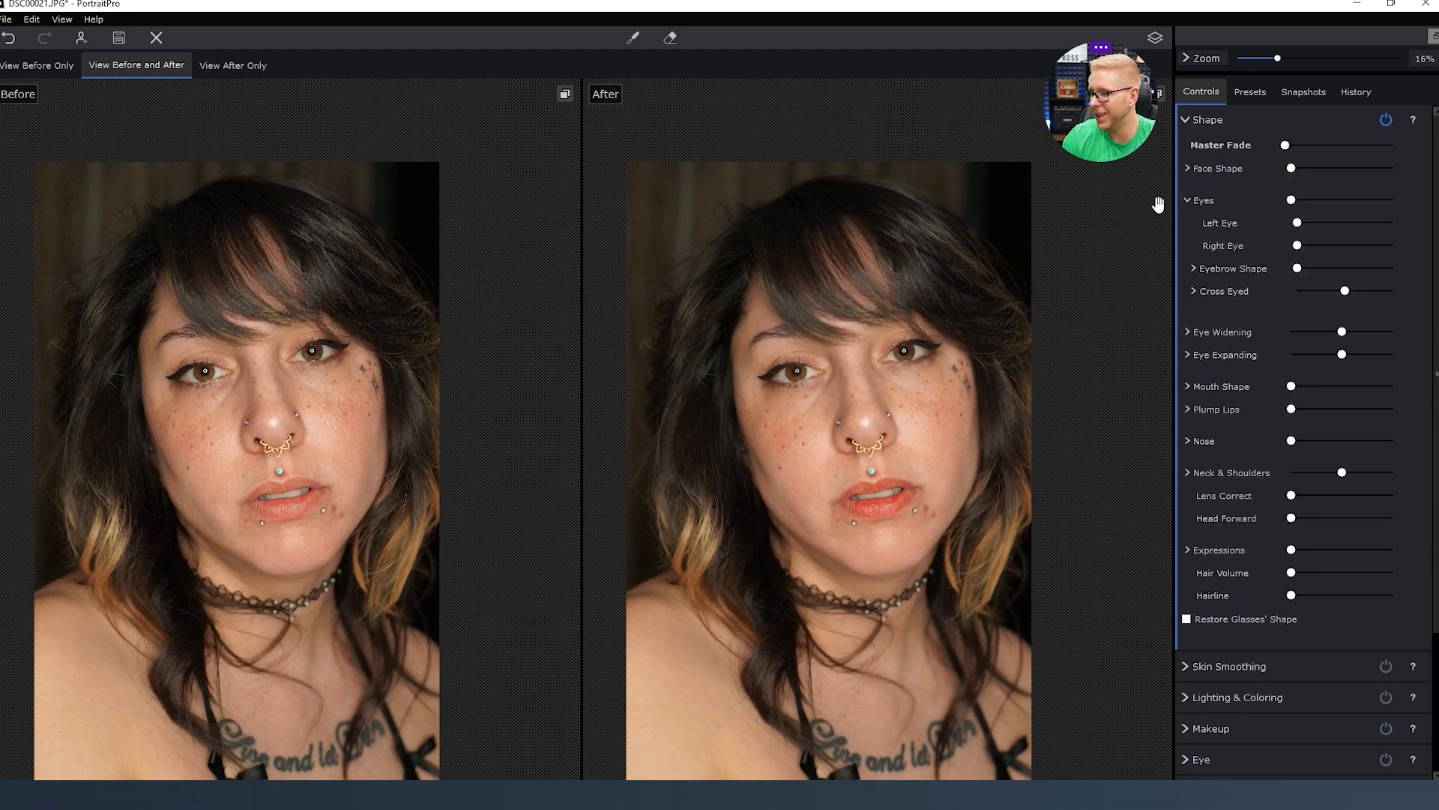
click(1298, 268)
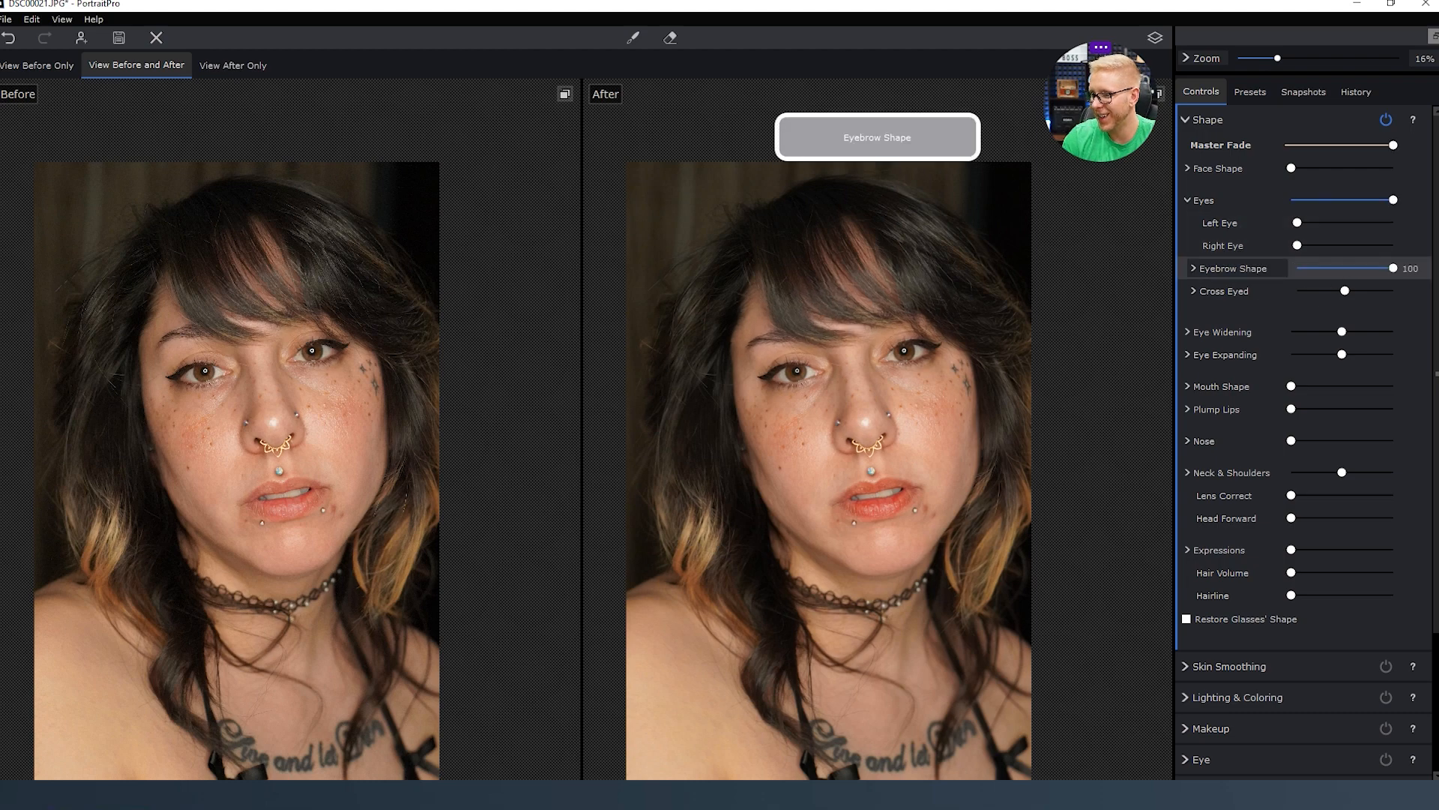
click(1188, 200)
Try an Eye Expanding value of -100 for both eyes and undo it.
click(1186, 244)
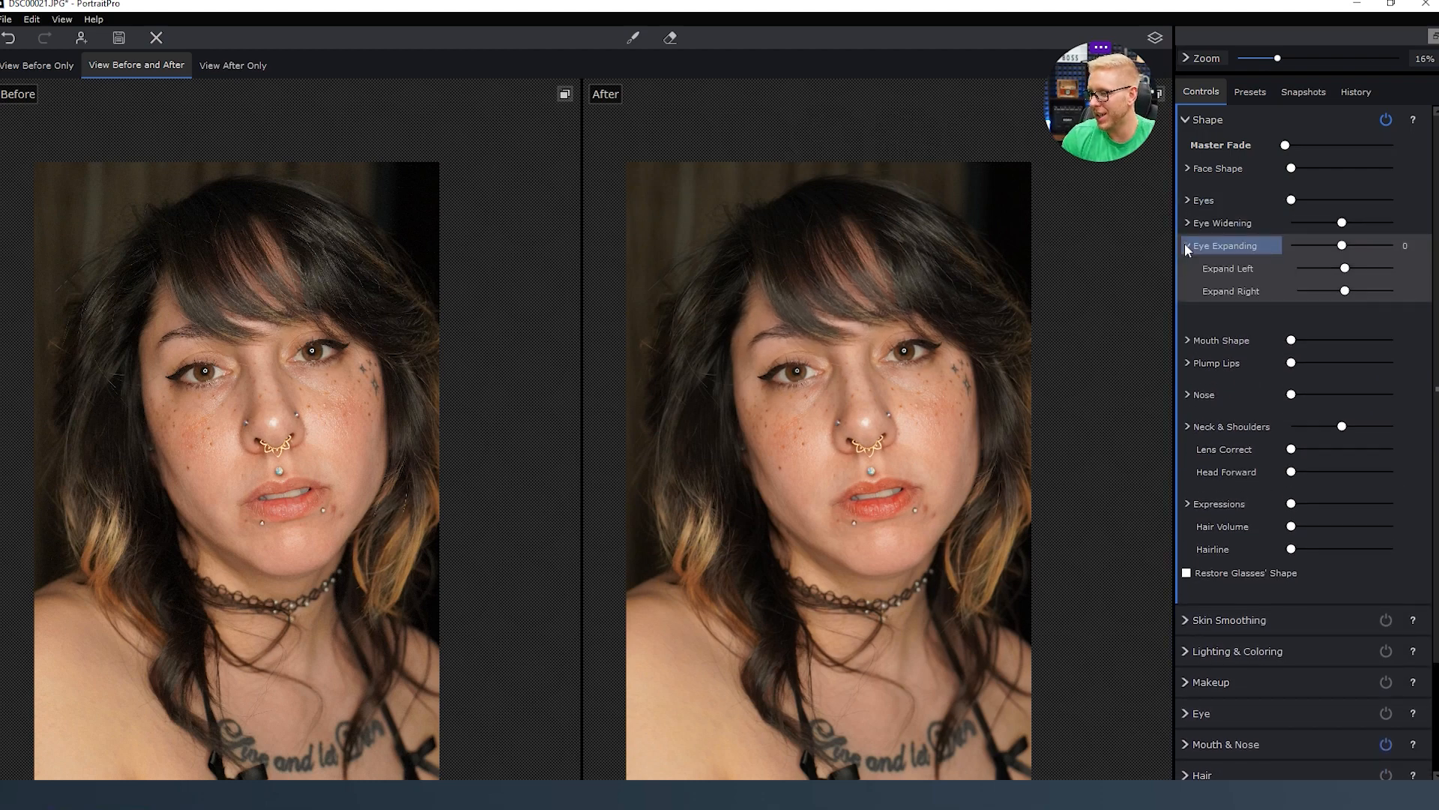
drag(1342, 245, 1175, 242)
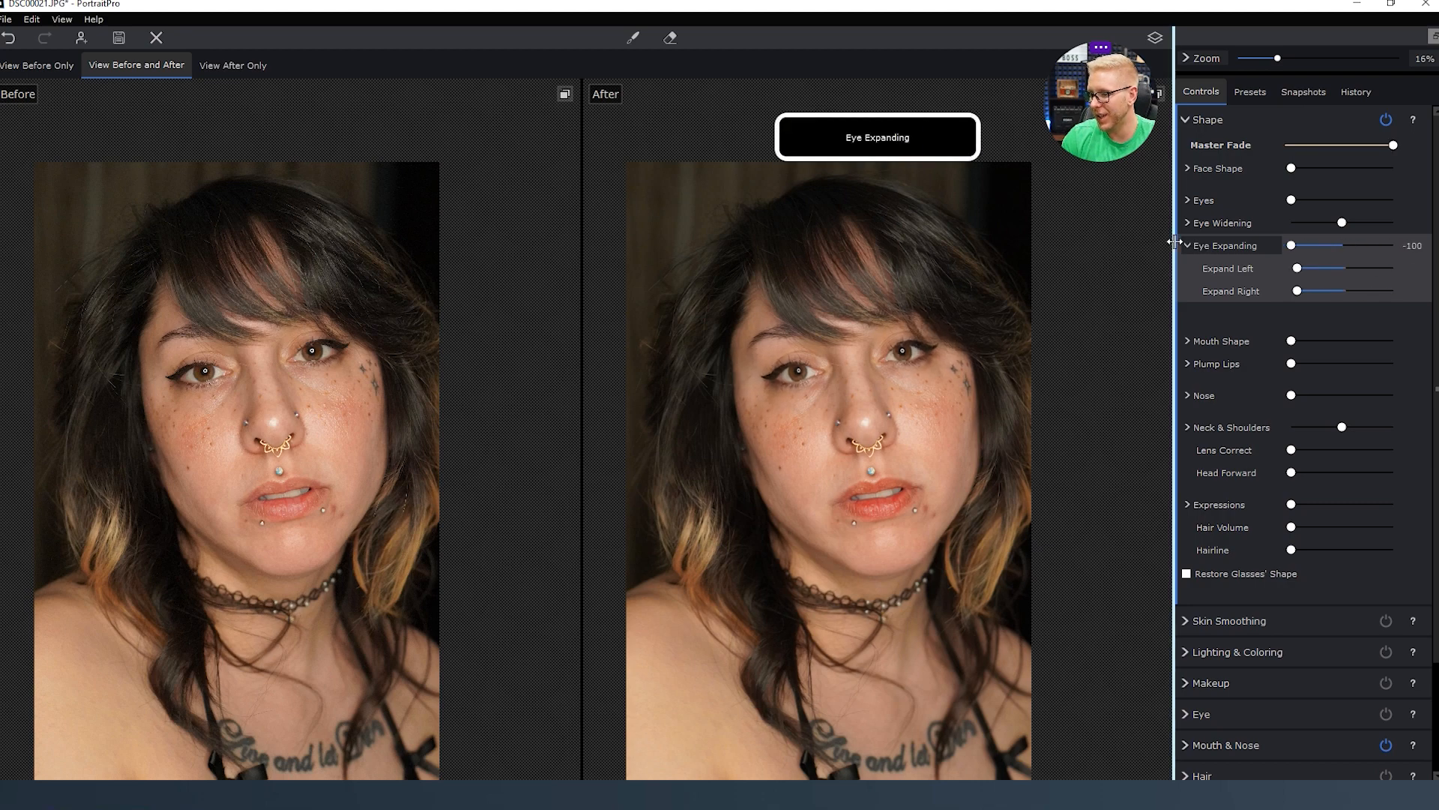
key(ctrl+z)
key(ctrl+z)
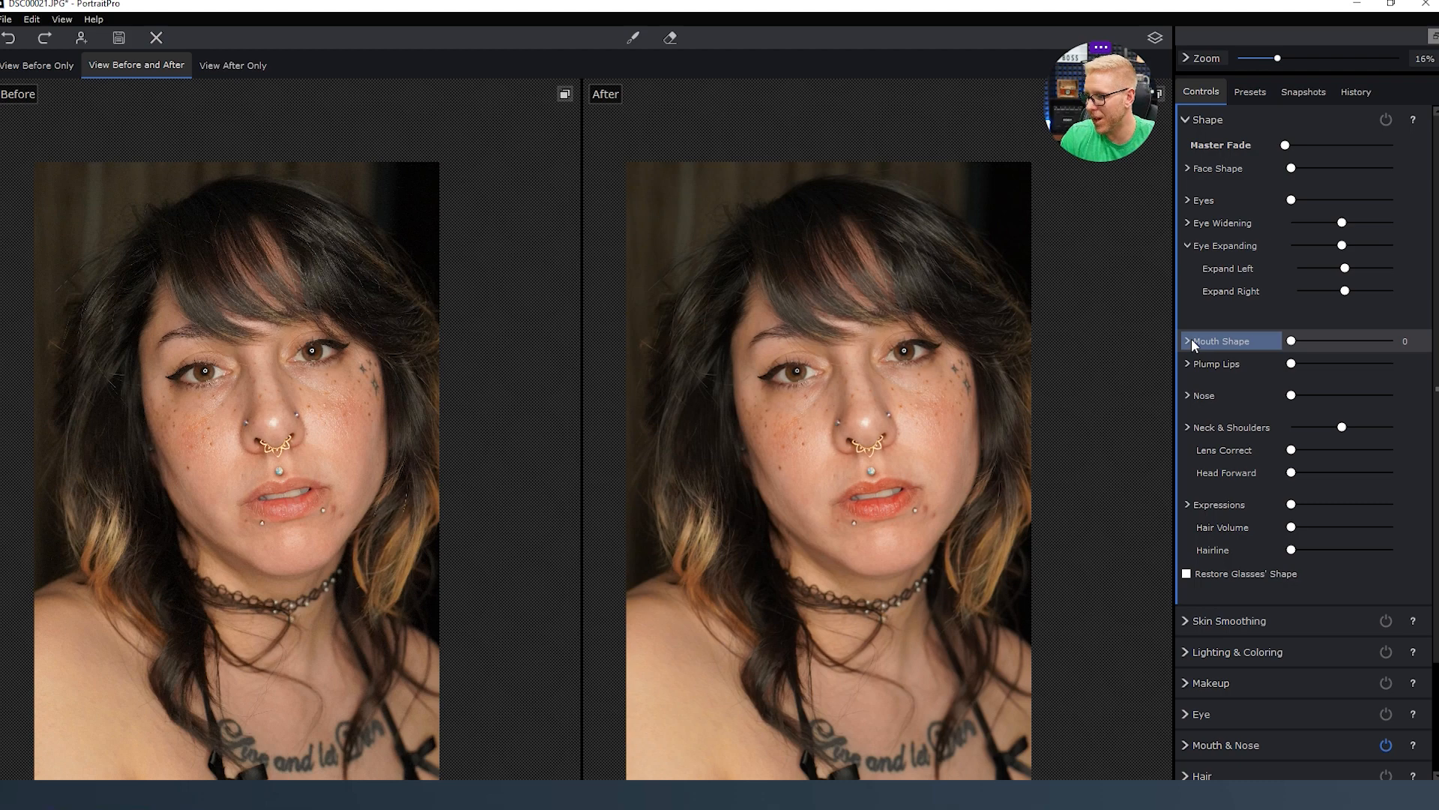
Try Plump Lips, Neck & Shoulders at 100 and Expressions at 26, undoing the changes.
drag(1291, 363, 1122, 406)
drag(1342, 427, 1417, 431)
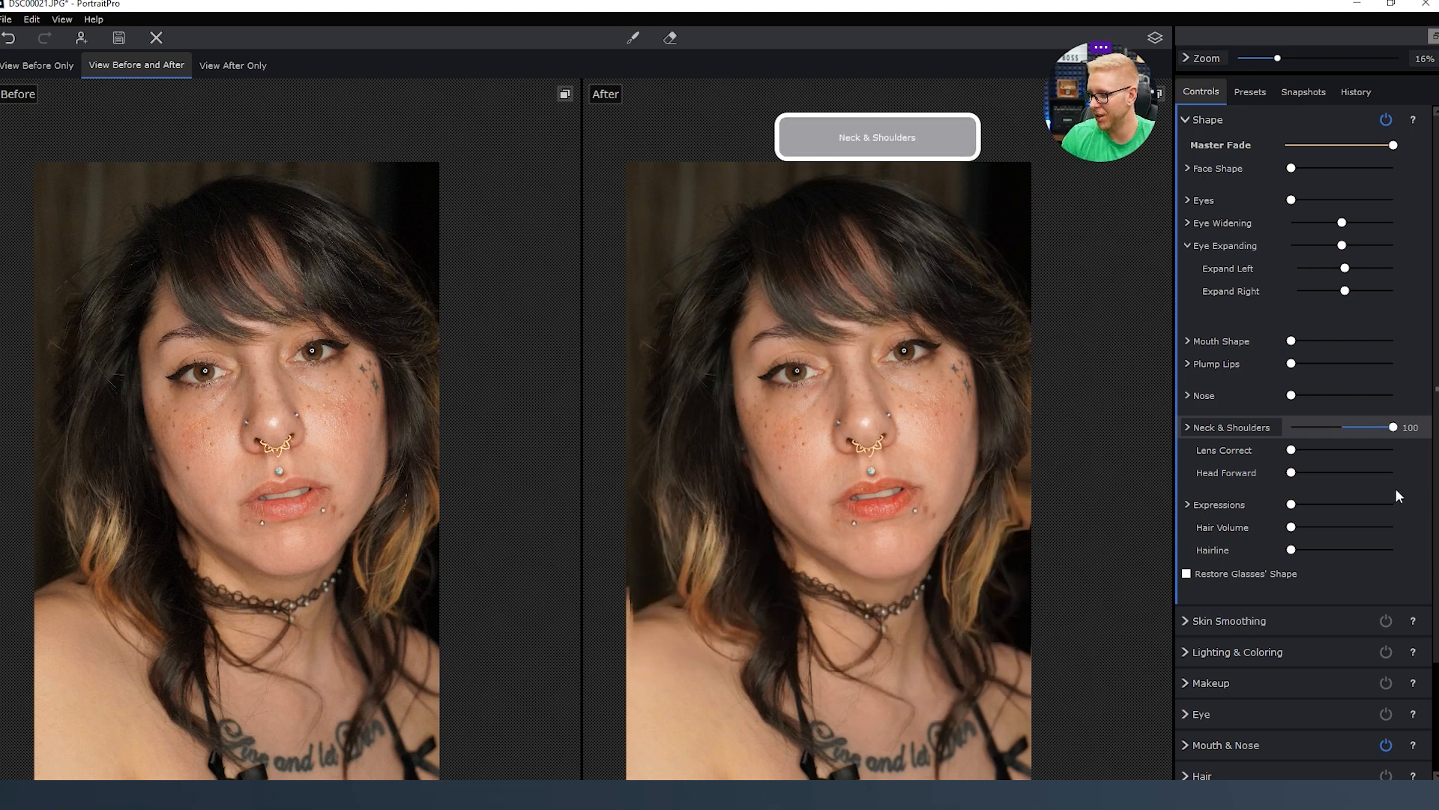
drag(1396, 488, 1310, 523)
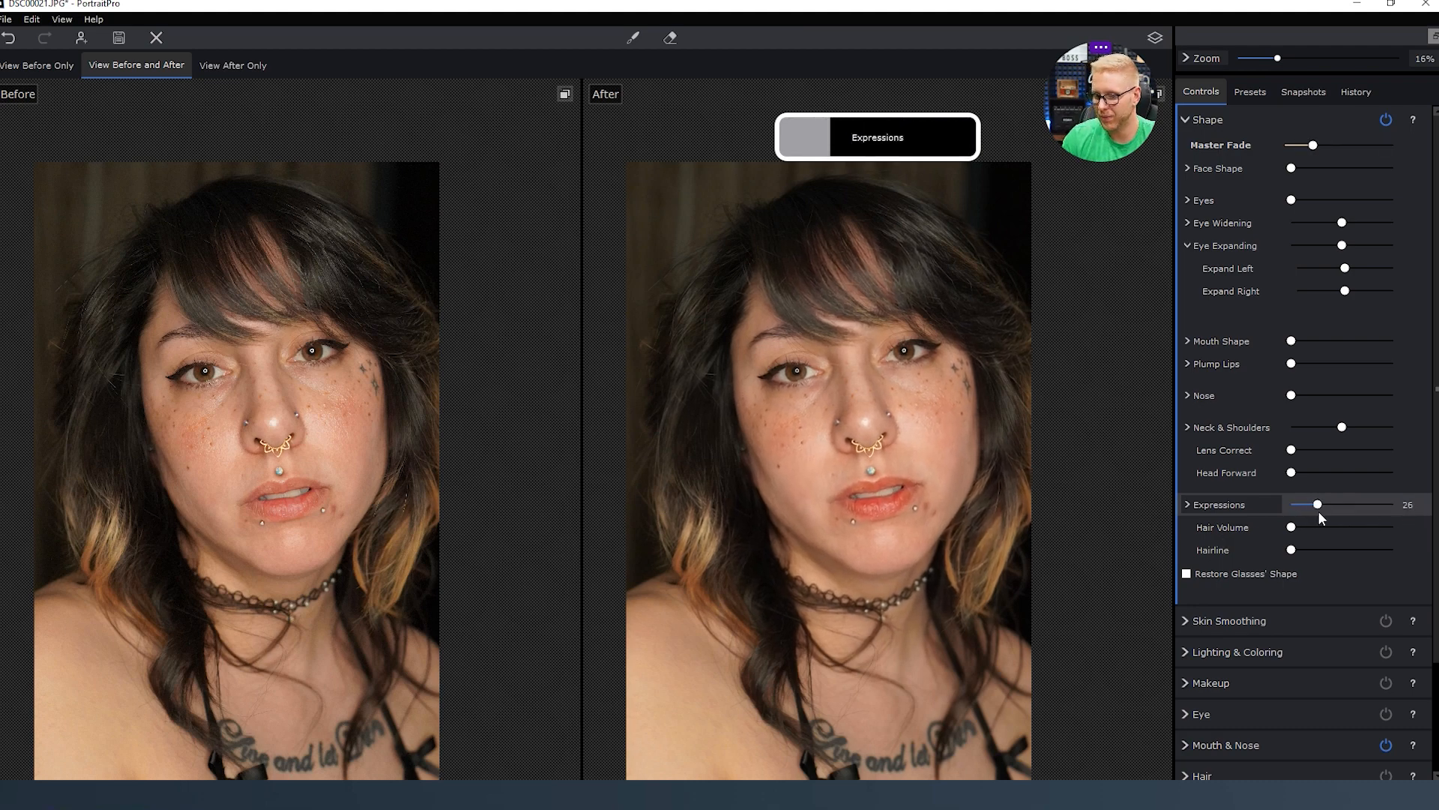
key(ctrl+z)
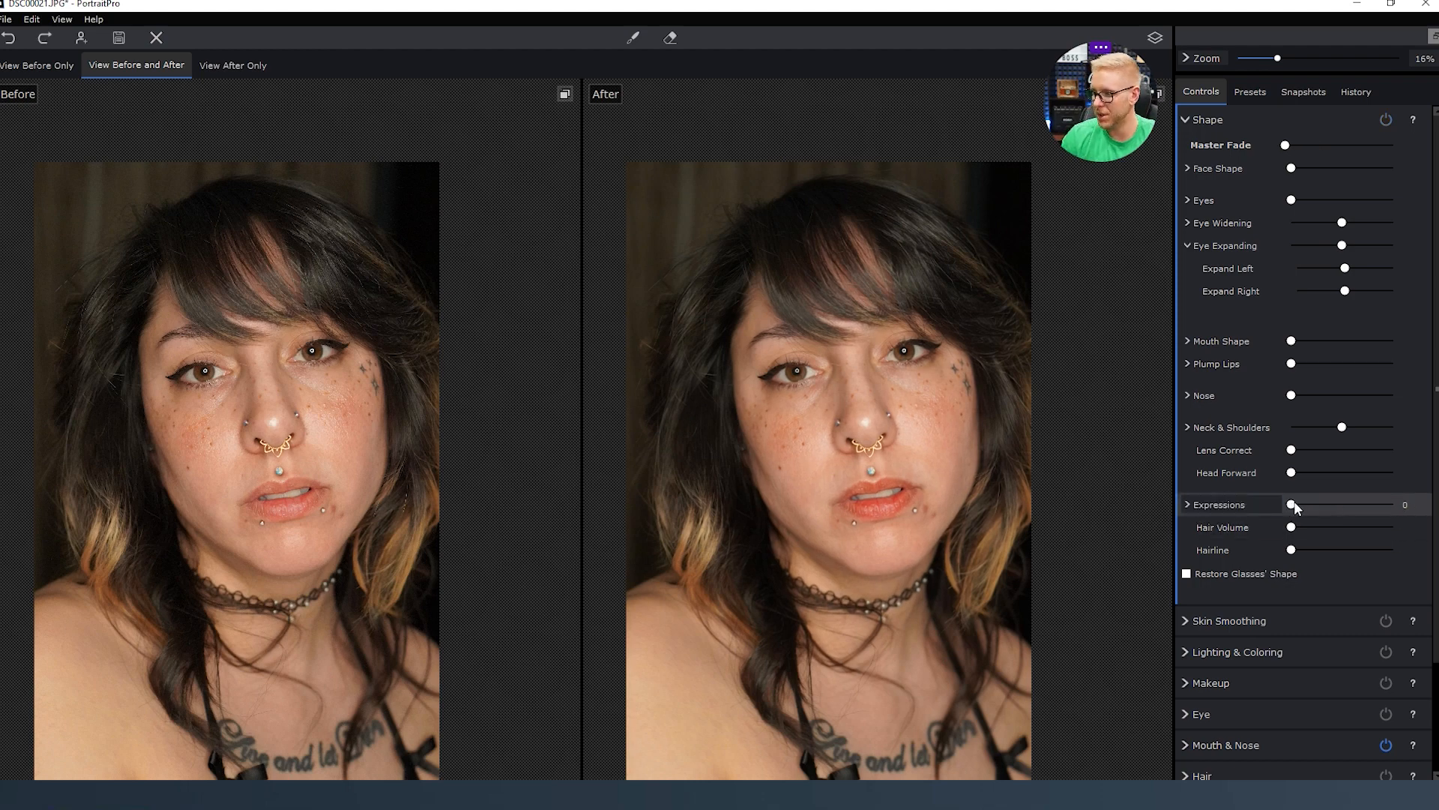
Apply a slight Expressions adjustment to the face and switch from the Shape controls to Skin Smoothing.
drag(1294, 507, 1306, 508)
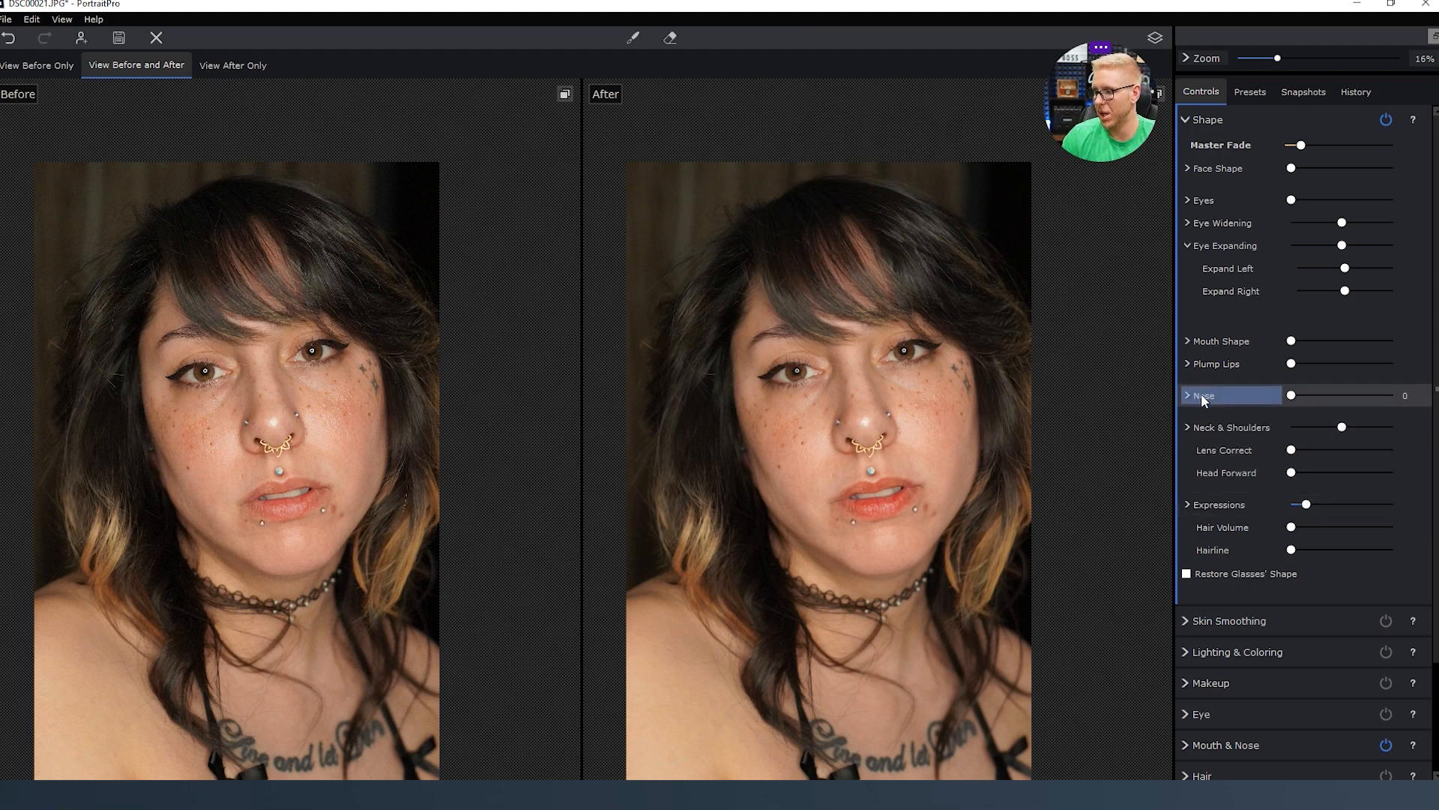
click(1186, 120)
click(1186, 152)
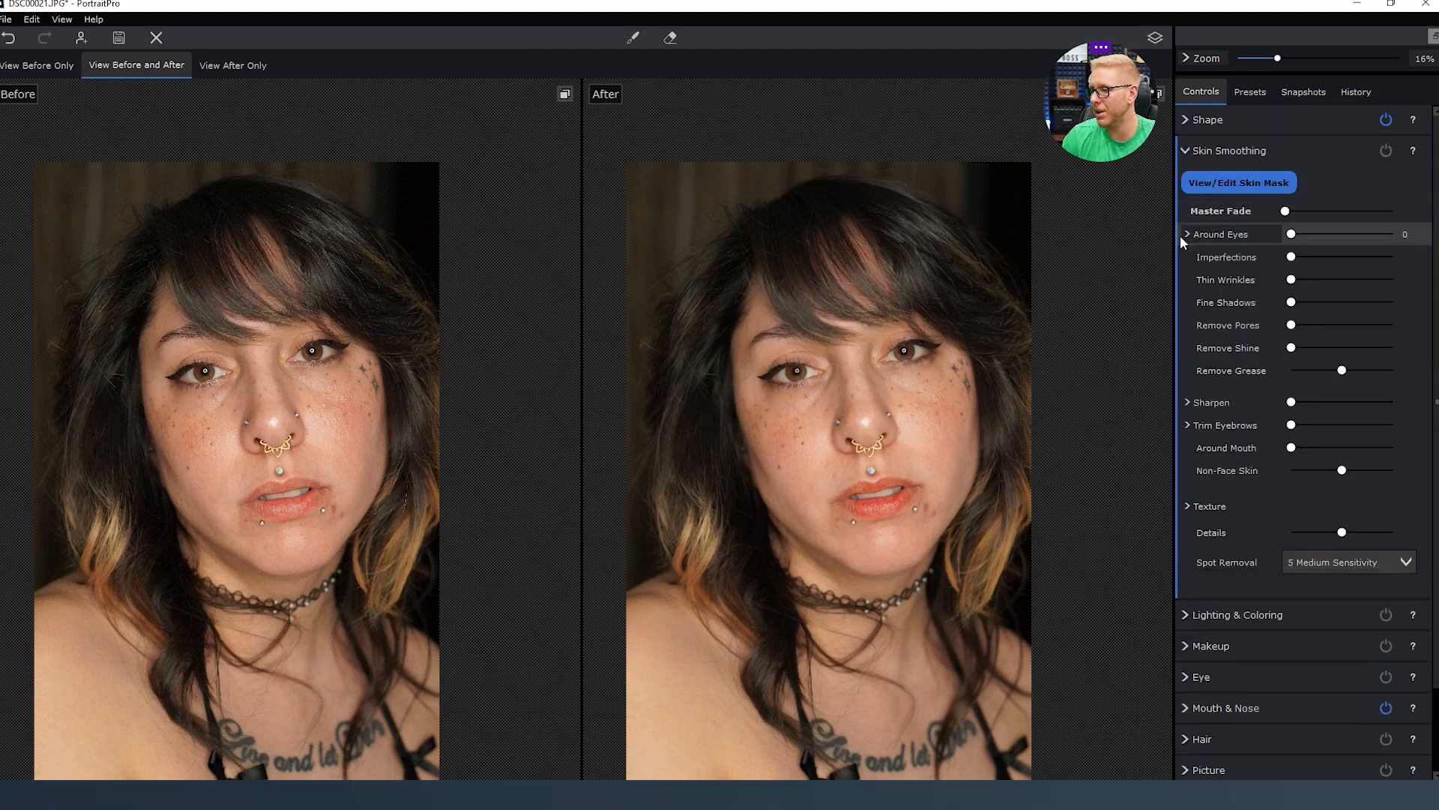
Expand the Around Eyes skin smoothing controls and inspect the separate left and right eye bag settings.
click(1188, 235)
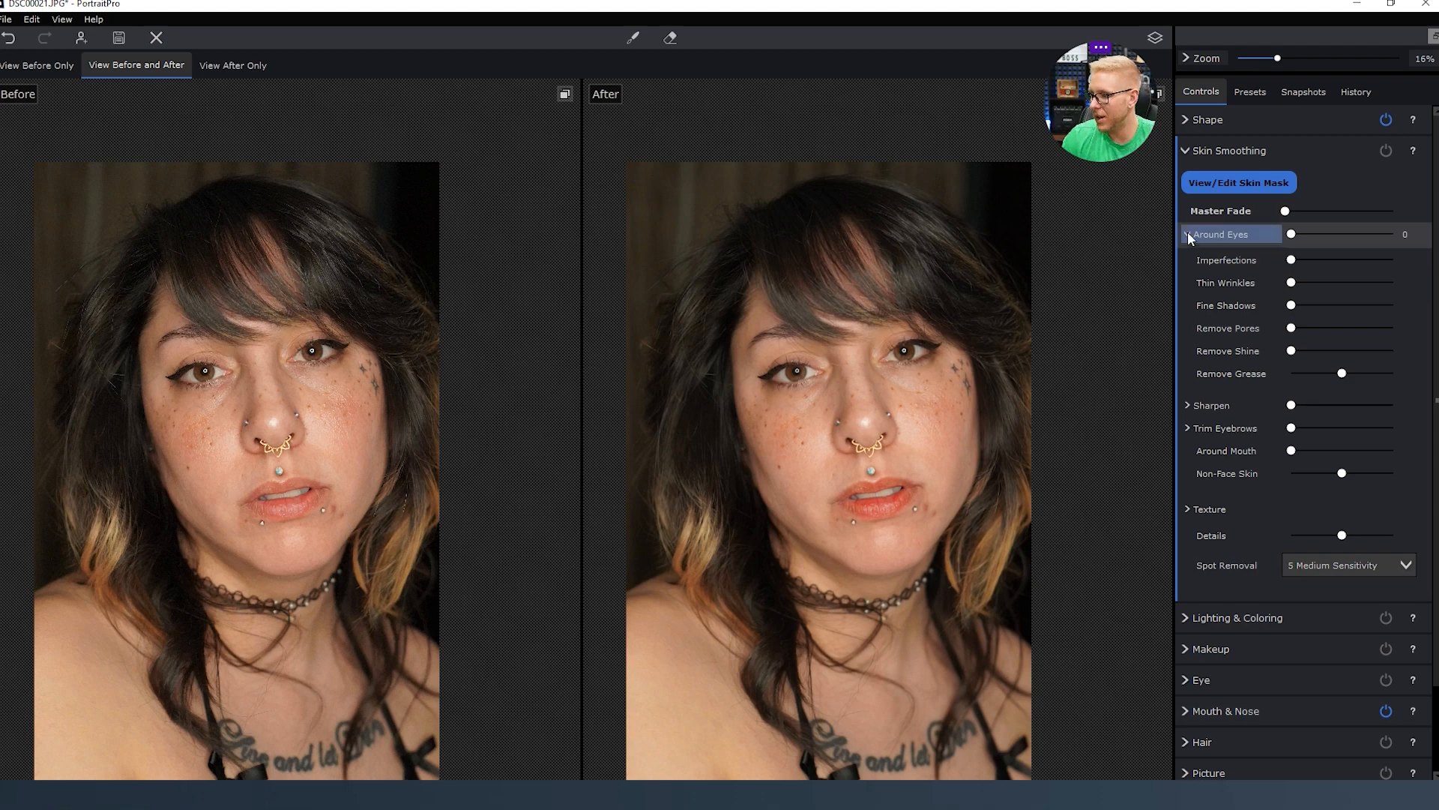
click(1188, 235)
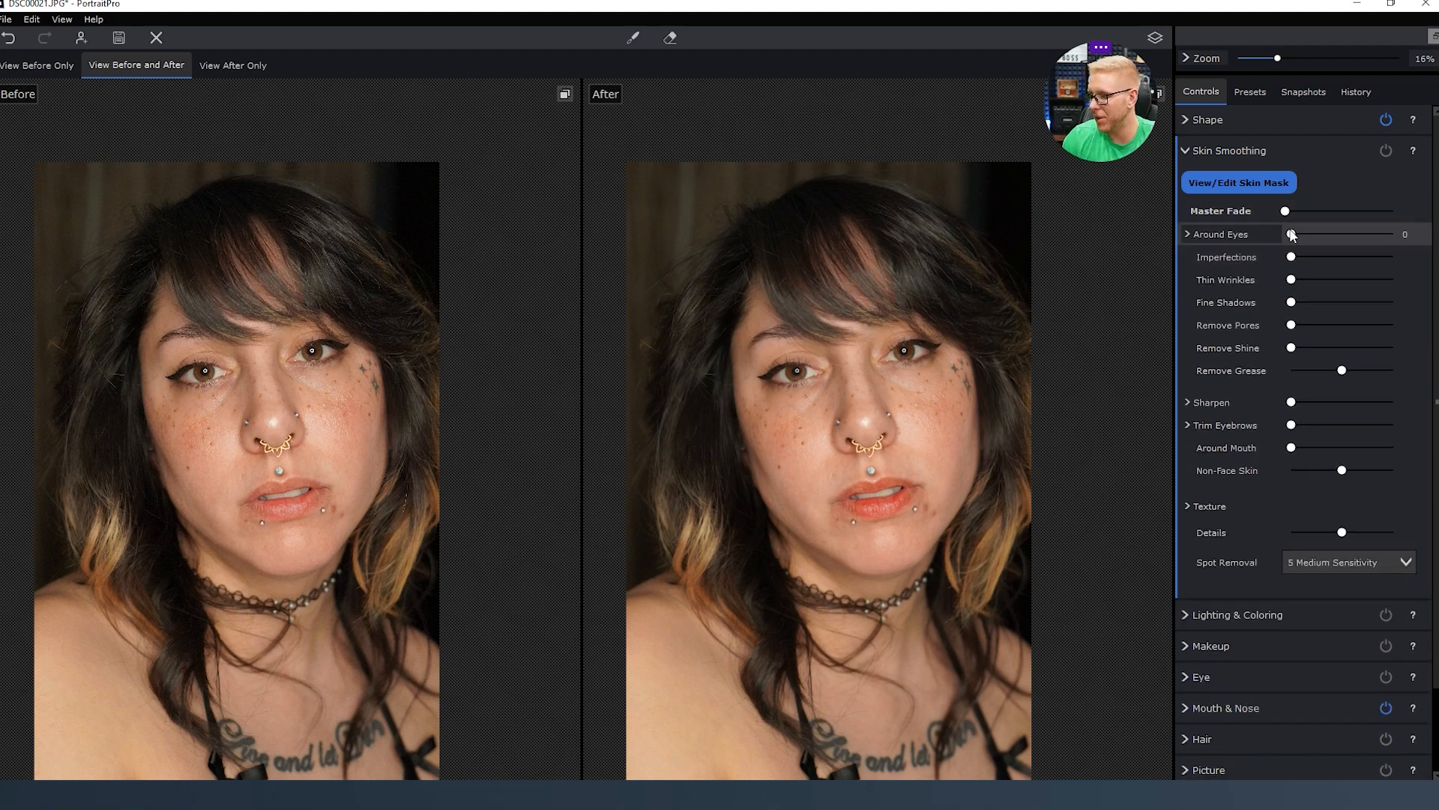
click(1193, 234)
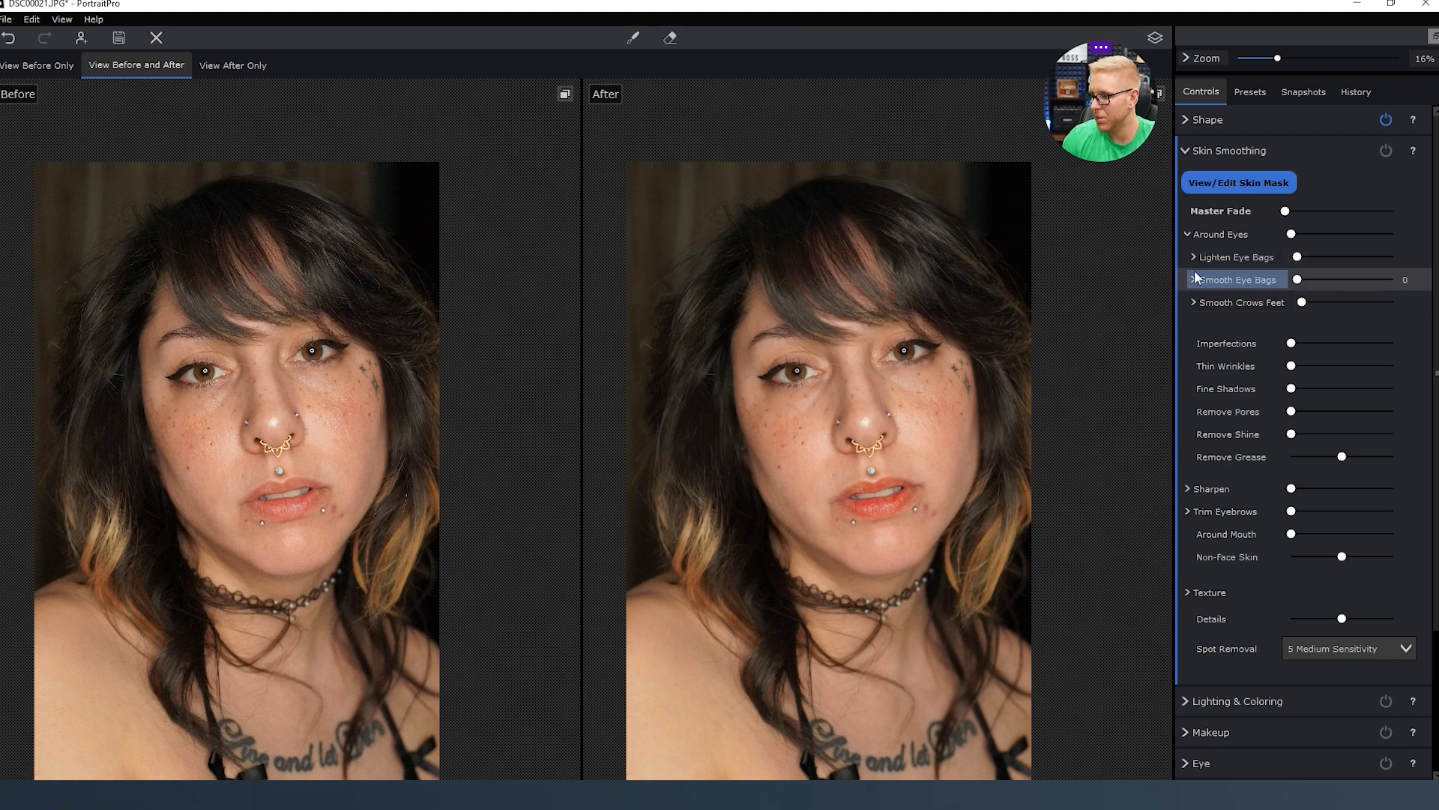
click(1194, 256)
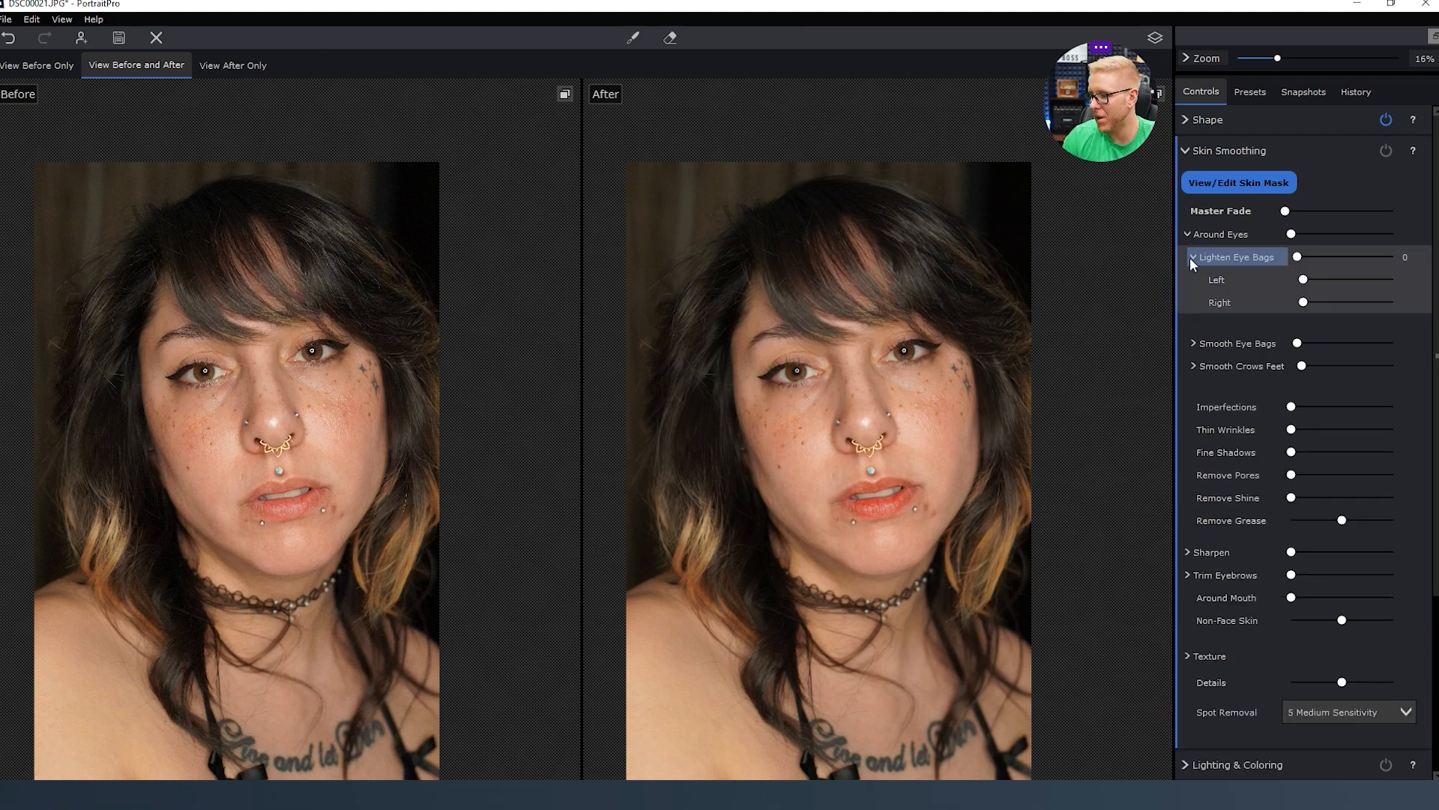
click(1191, 342)
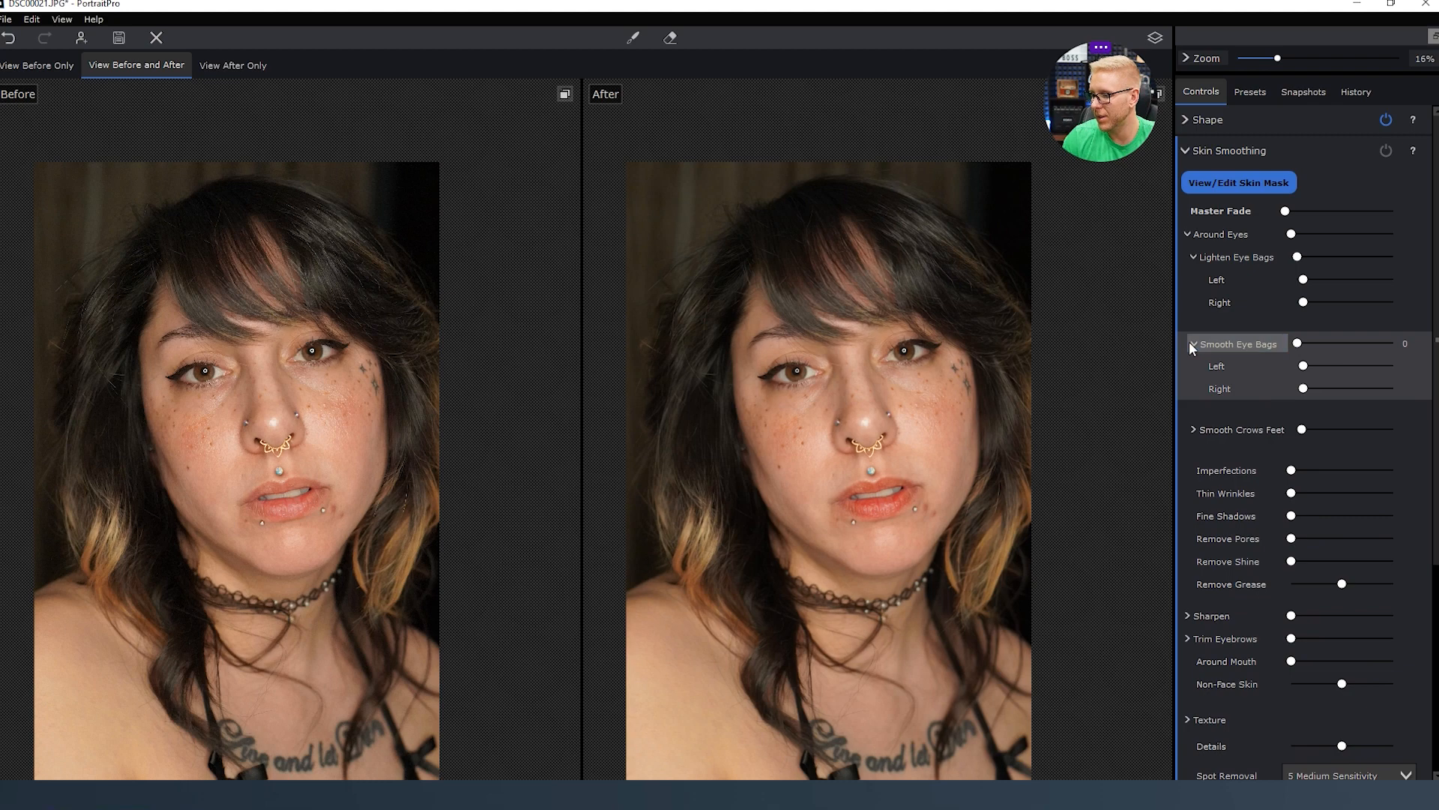
click(1190, 342)
Smooth the eye bags moderately and the crow's feet strongly, and set Lighten Eye Bags to 48.
drag(1300, 345, 1334, 353)
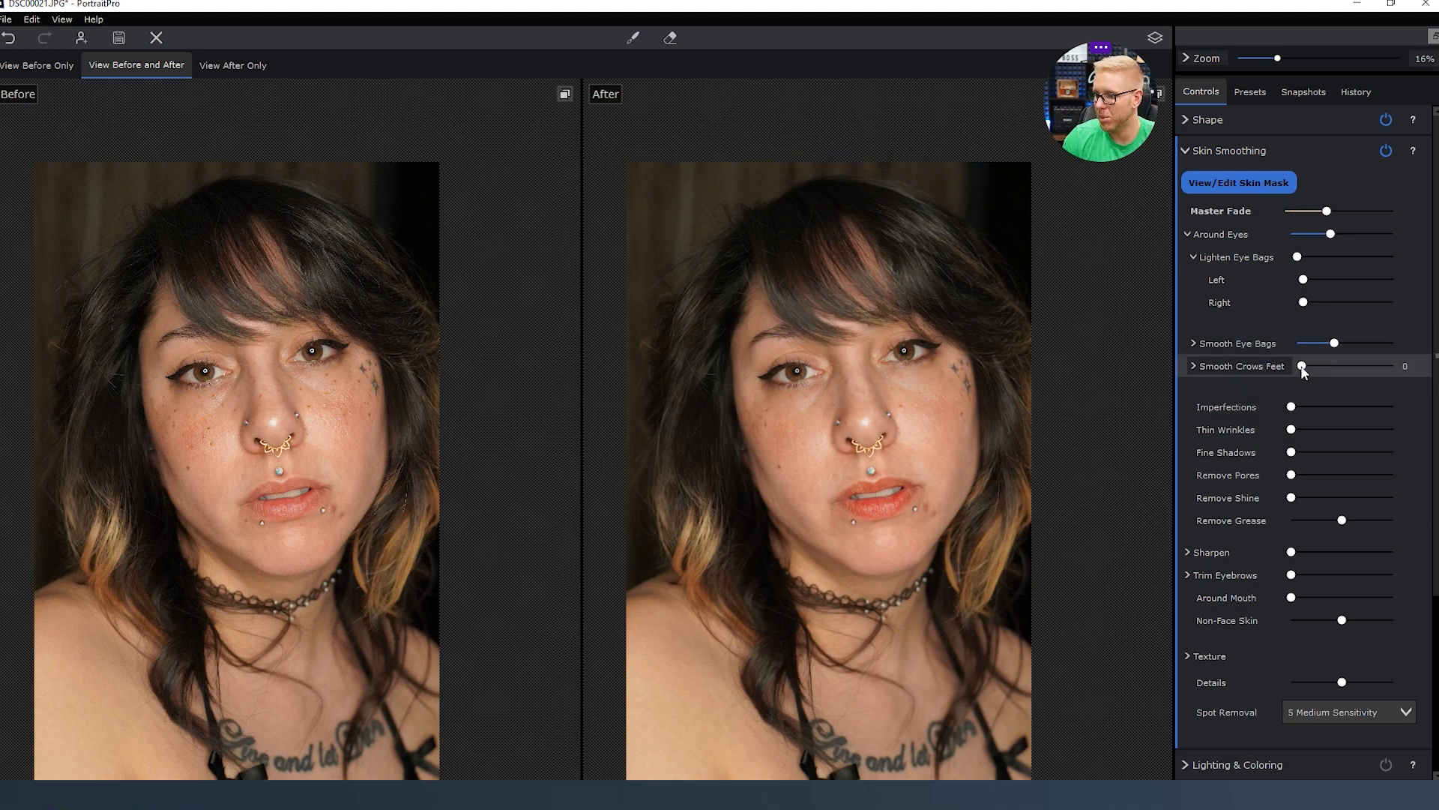
drag(1304, 366, 1375, 390)
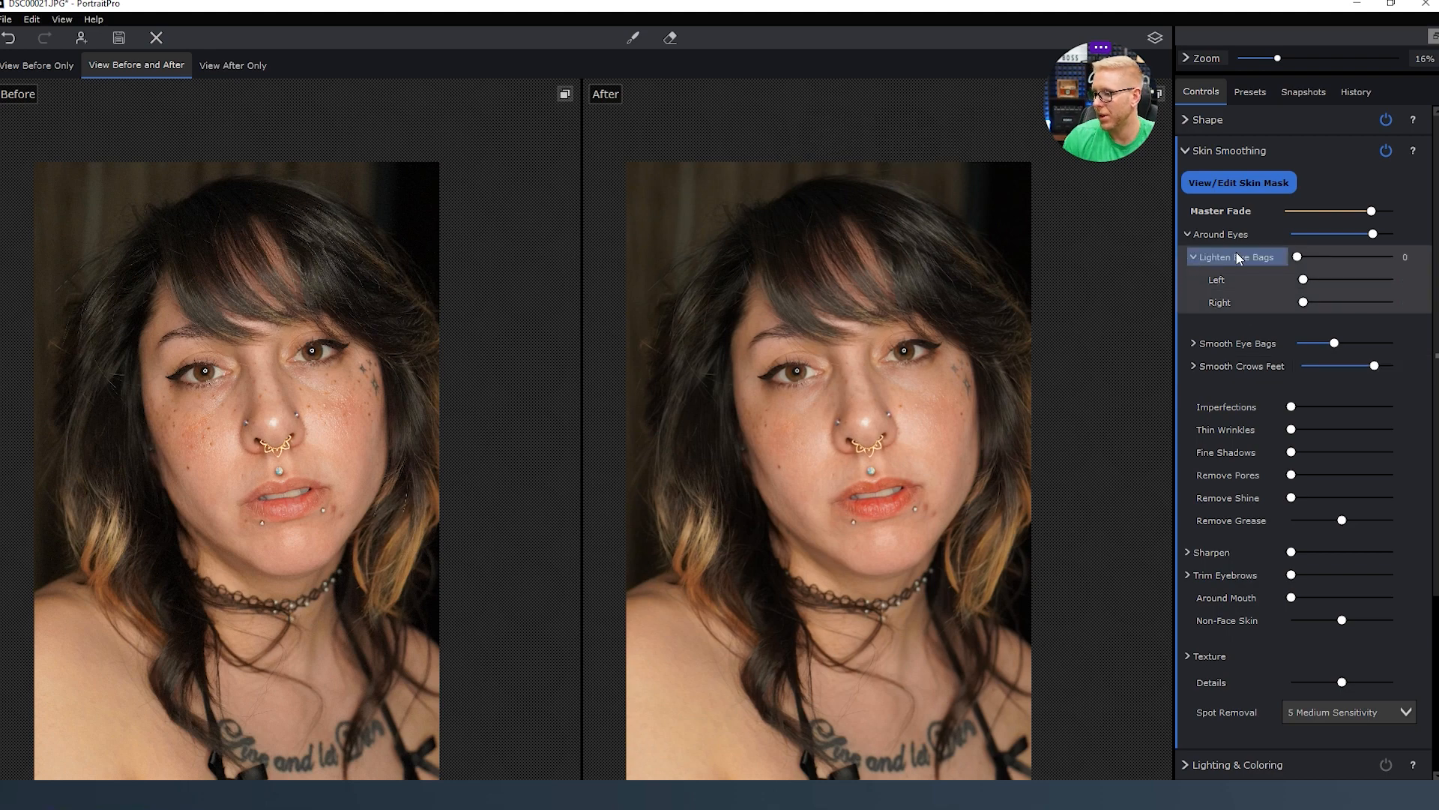
drag(1298, 258, 1351, 280)
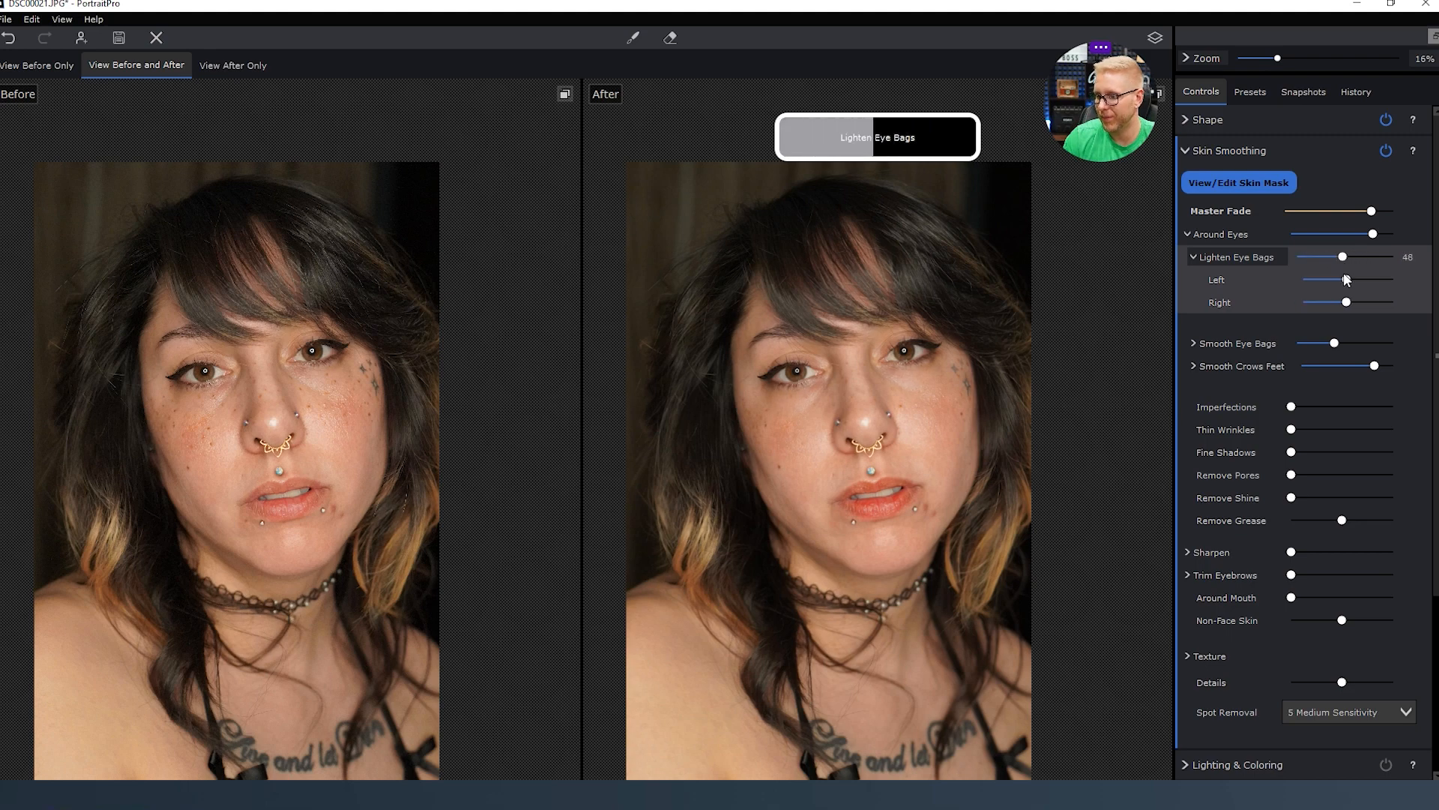
Set the overall Around Eyes smoothing to 57 and raise Imperfections to about the middle of its range.
click(1192, 256)
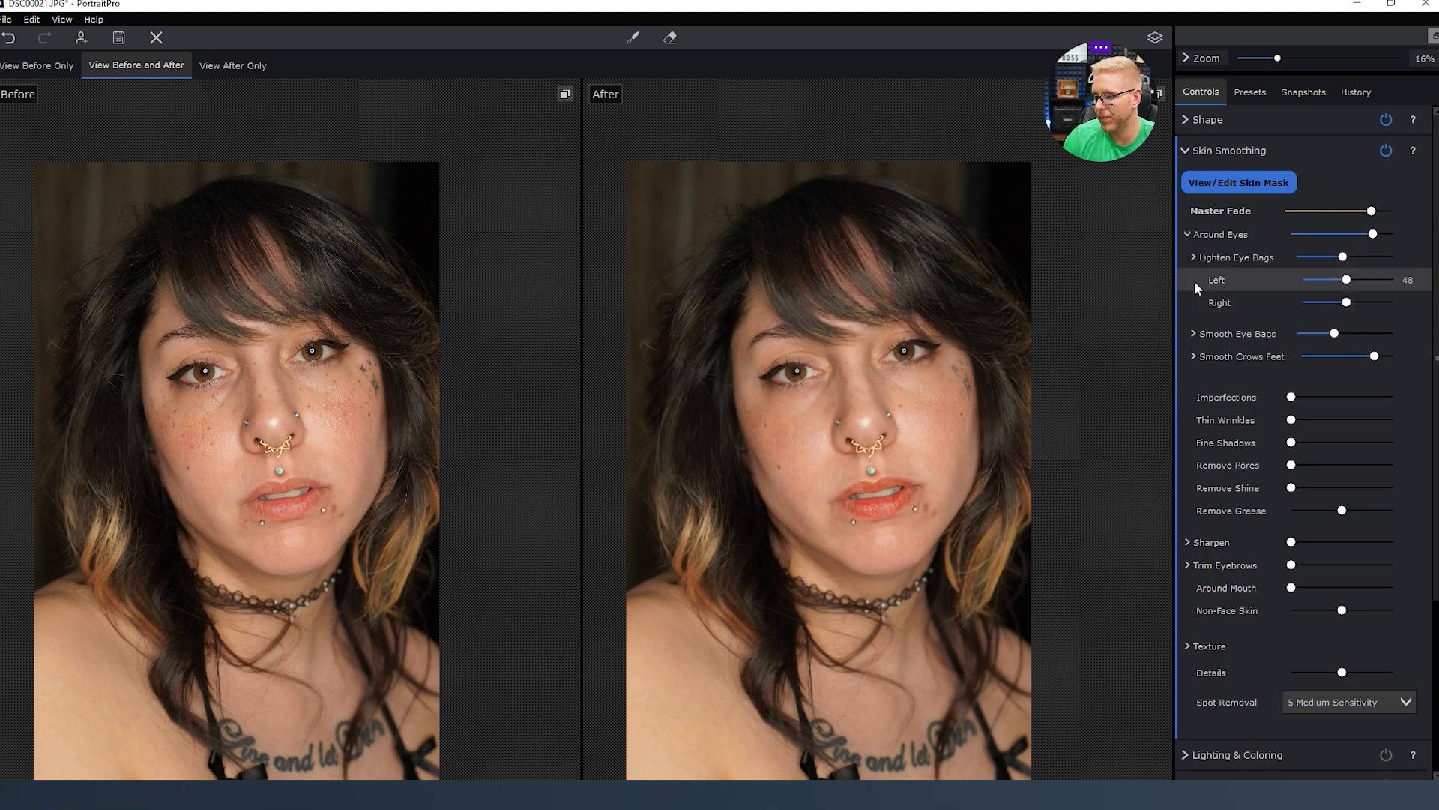
mouse_move(1369, 236)
mouse_down()
mouse_move(1255, 242)
mouse_move(1396, 249)
mouse_move(1349, 253)
mouse_up()
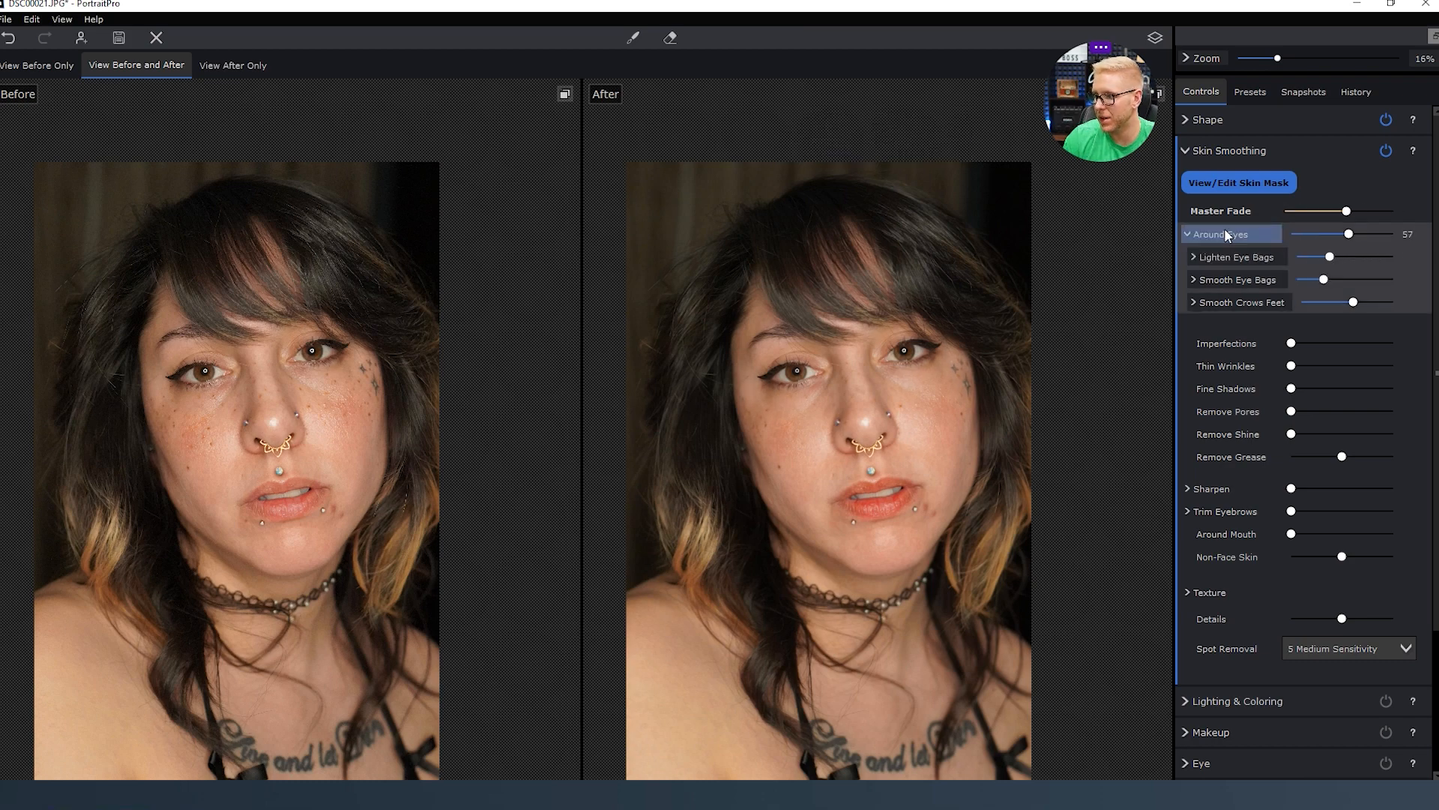
drag(1291, 343, 1340, 343)
scroll(832, 443, up, 1)
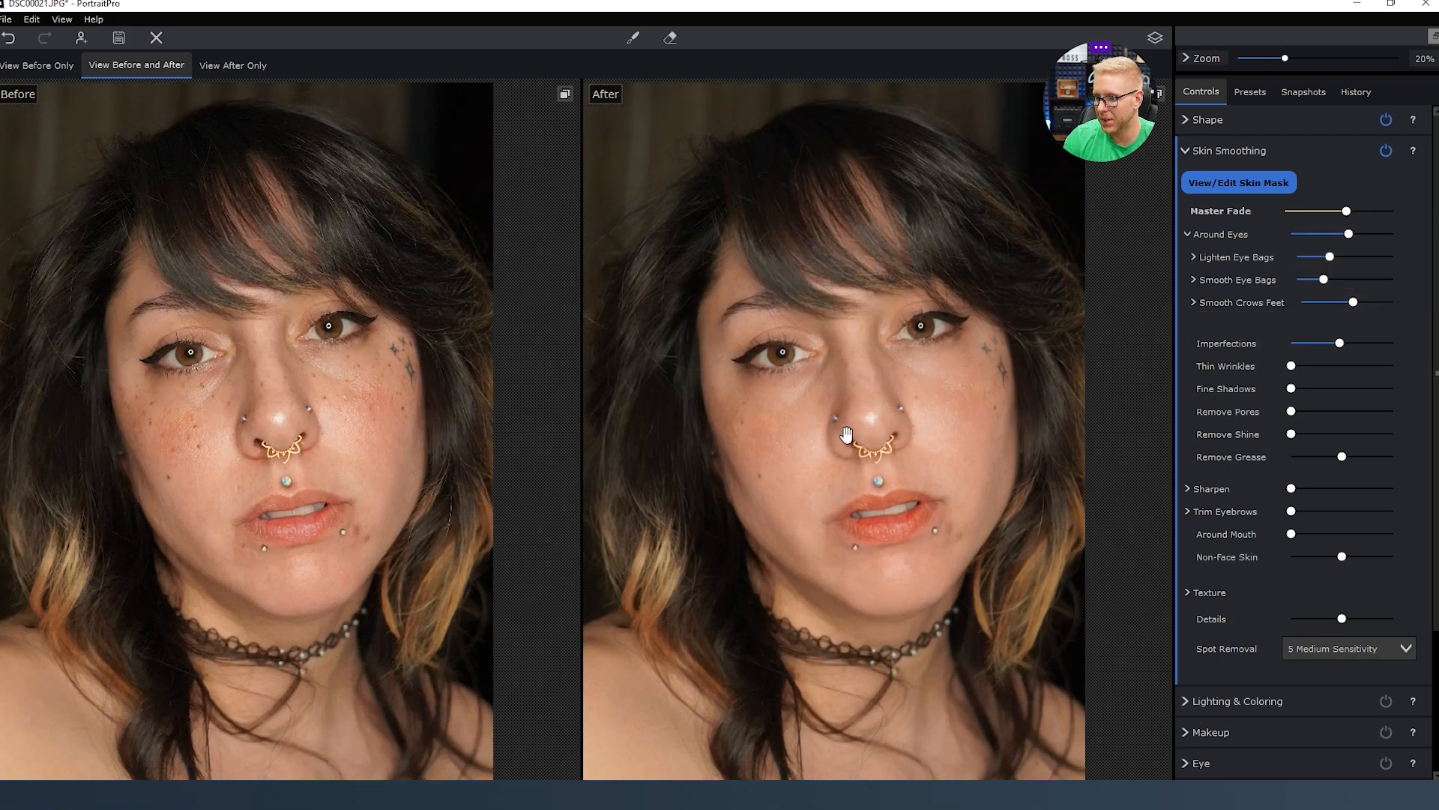
drag(1290, 350, 1341, 349)
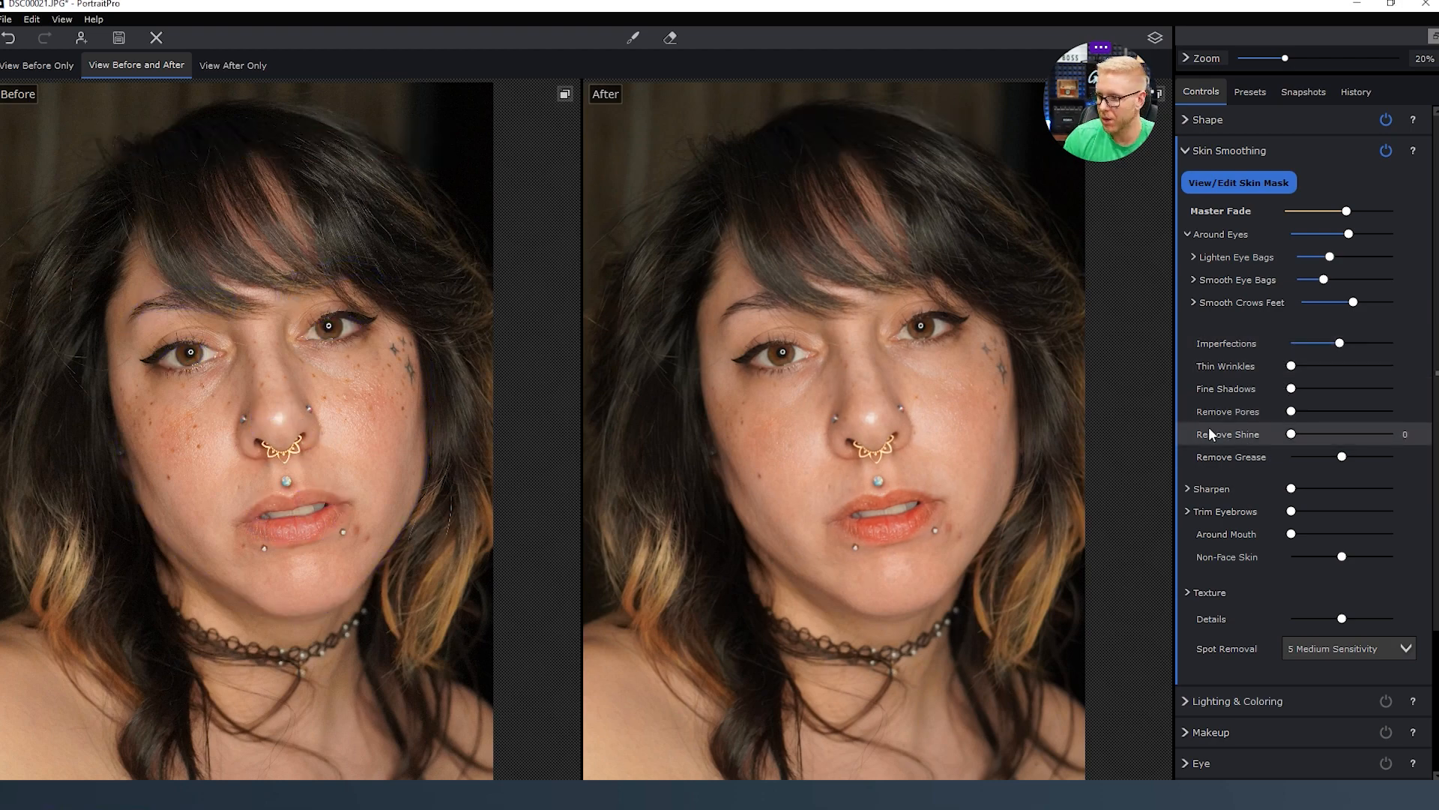
Set Fine Shadows to 16 and Remove Shine to 48.
drag(1301, 367, 1392, 440)
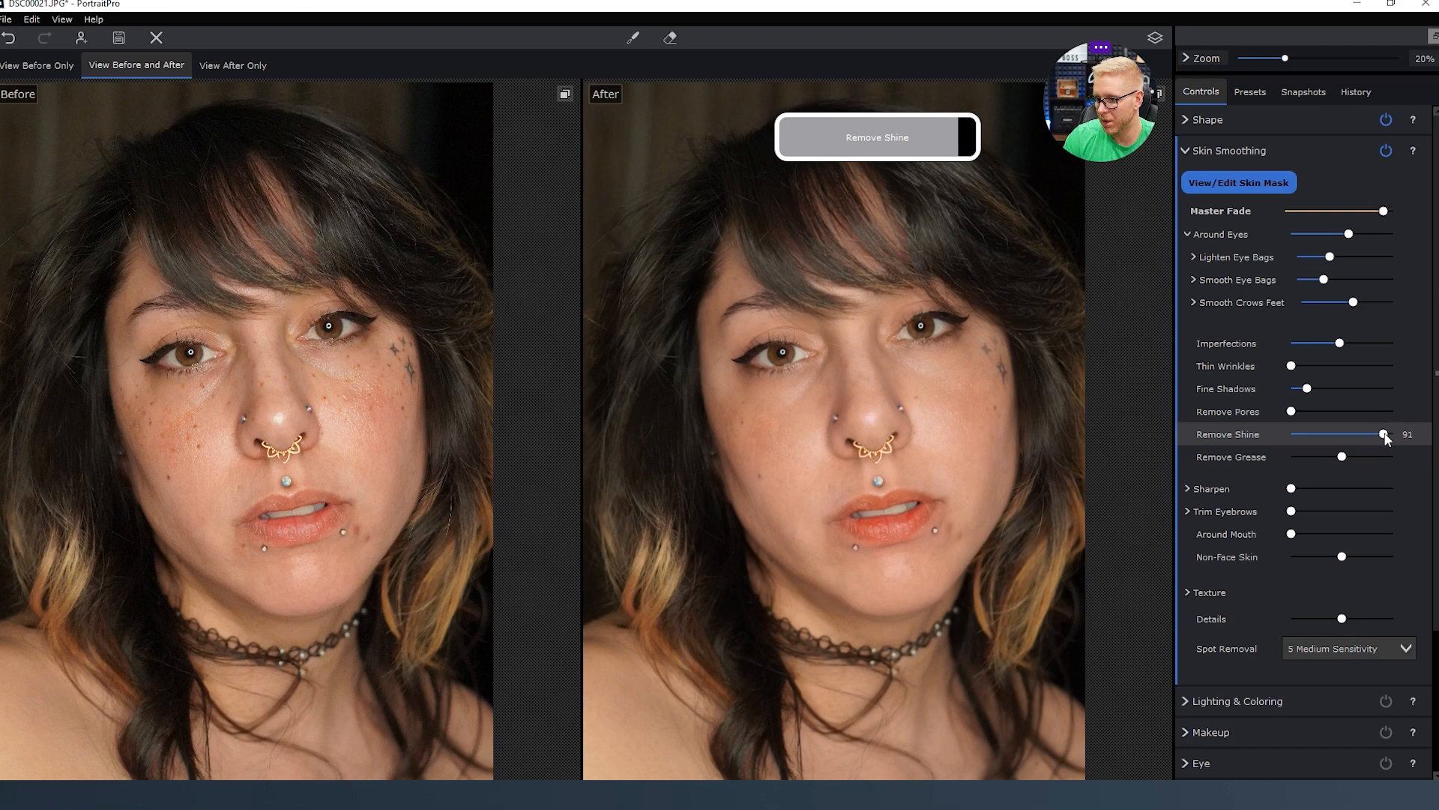
drag(1381, 439, 1341, 439)
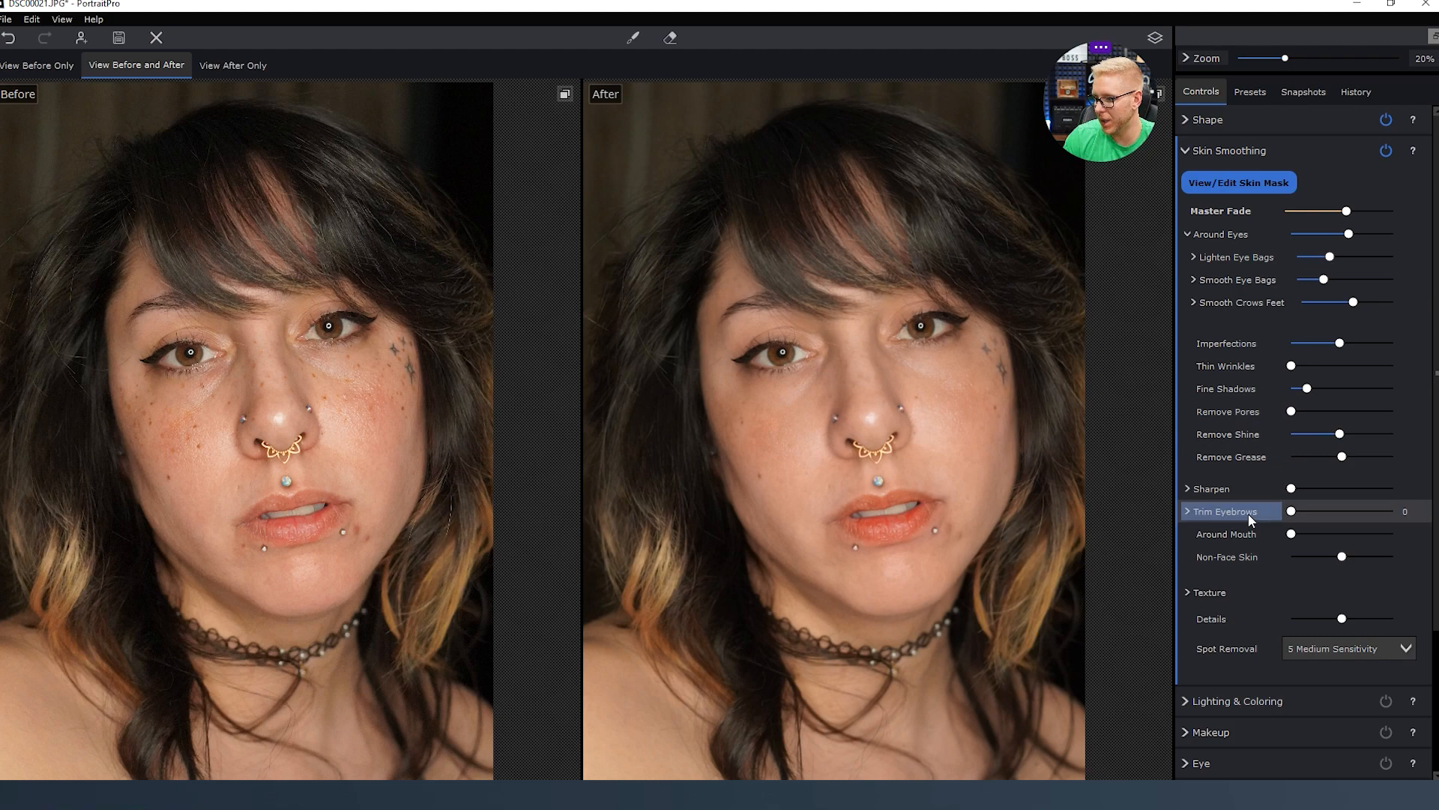
Try Remove Grease at -100 and the Sharpen adjustment, returning both to 0.
drag(1343, 457, 1254, 484)
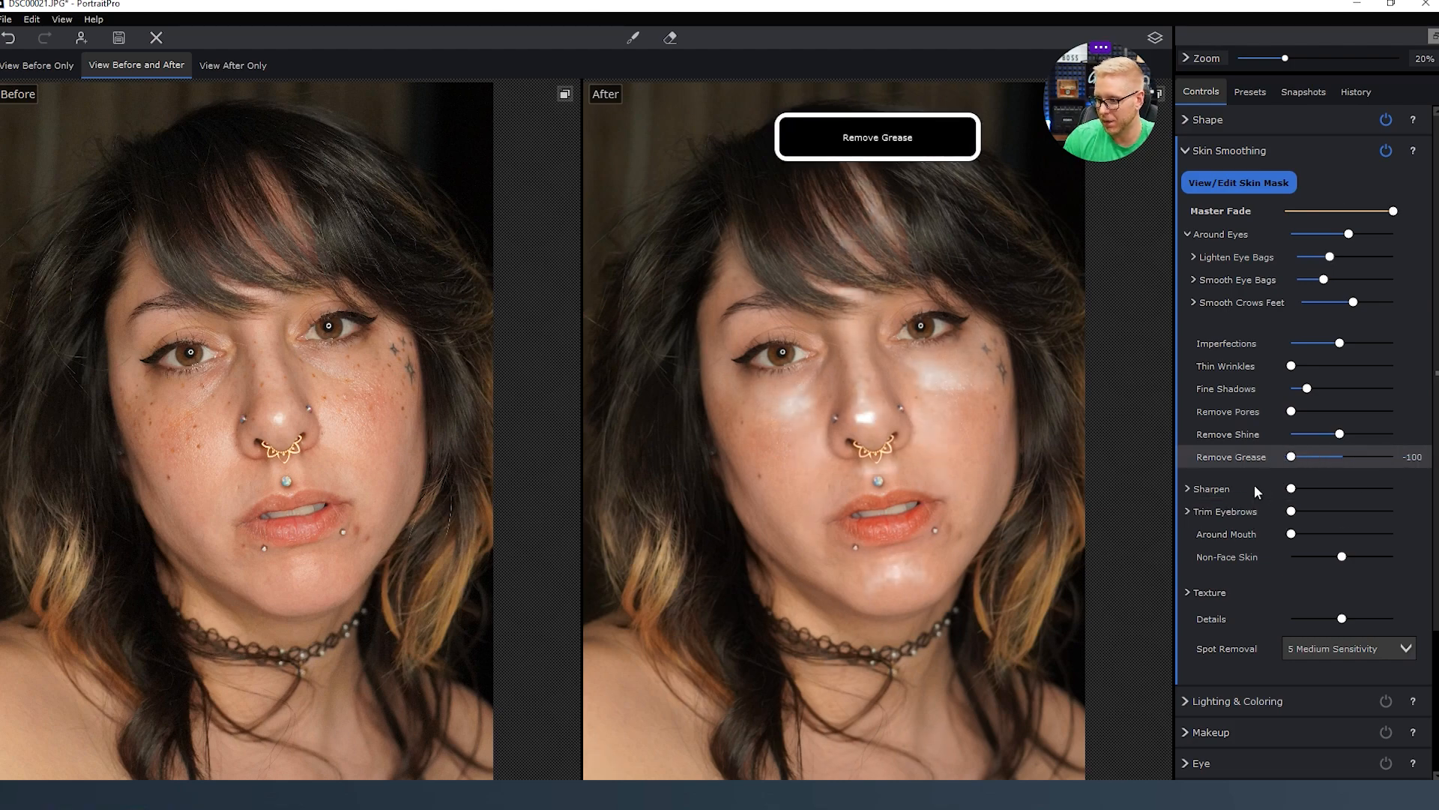
drag(1291, 456, 1345, 467)
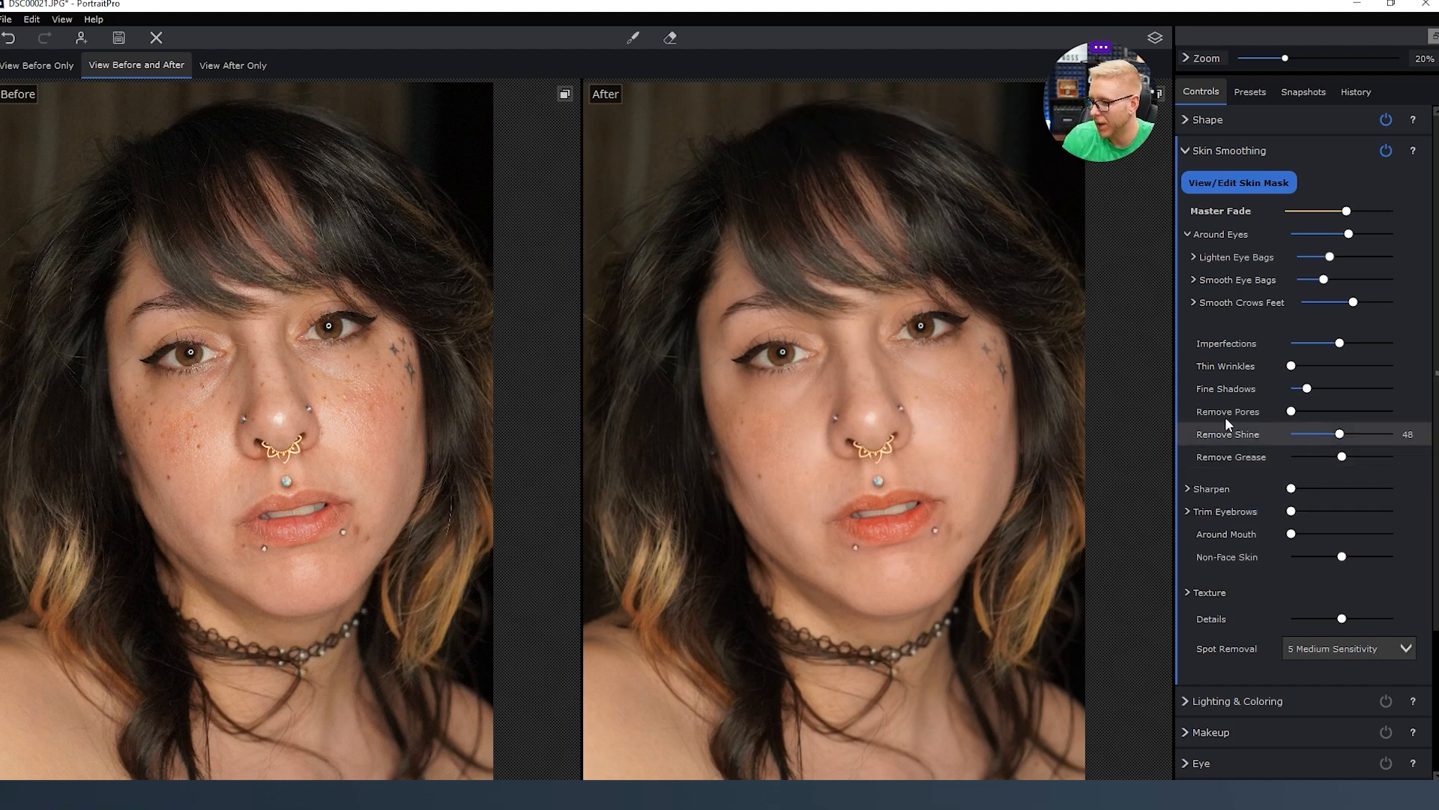
click(1186, 236)
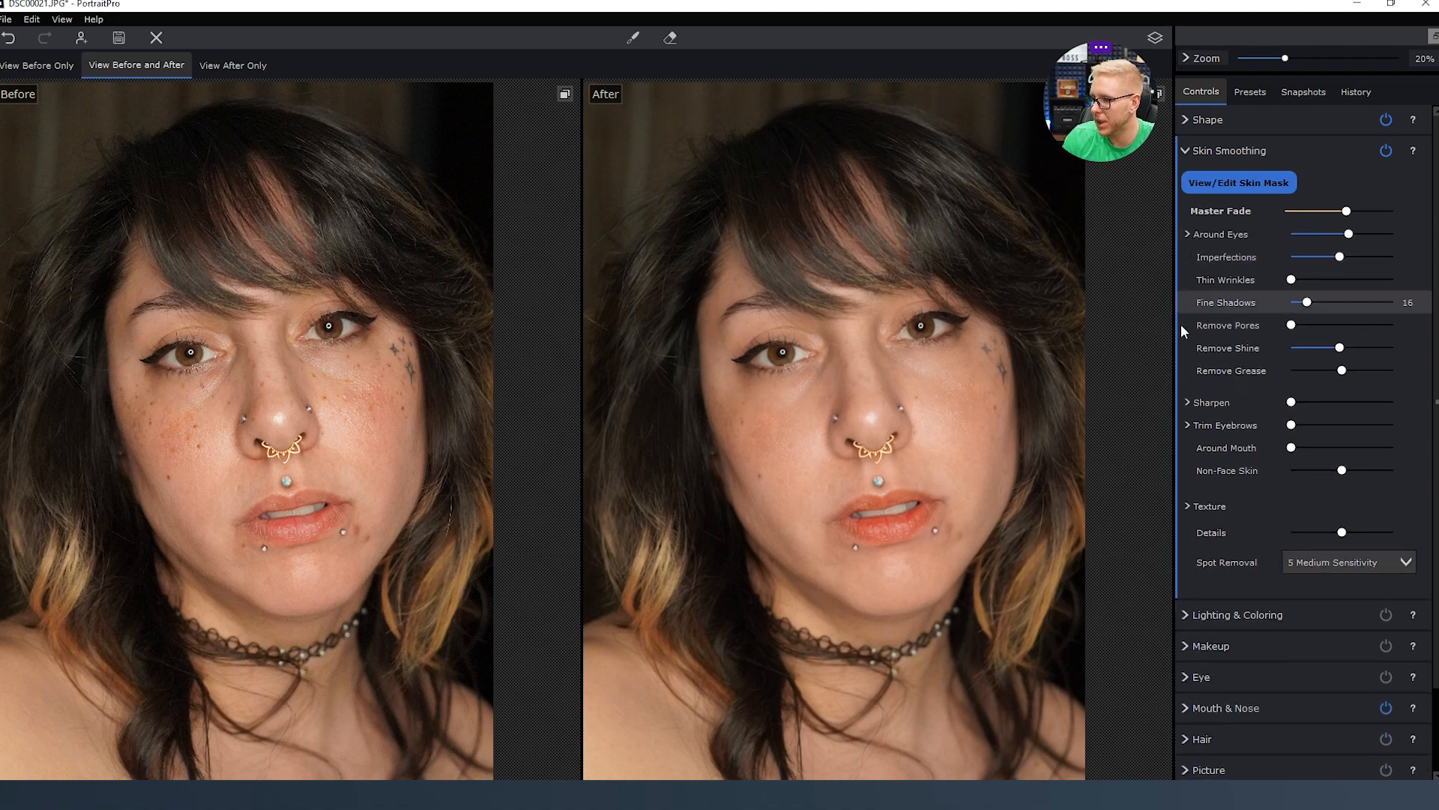
click(1189, 405)
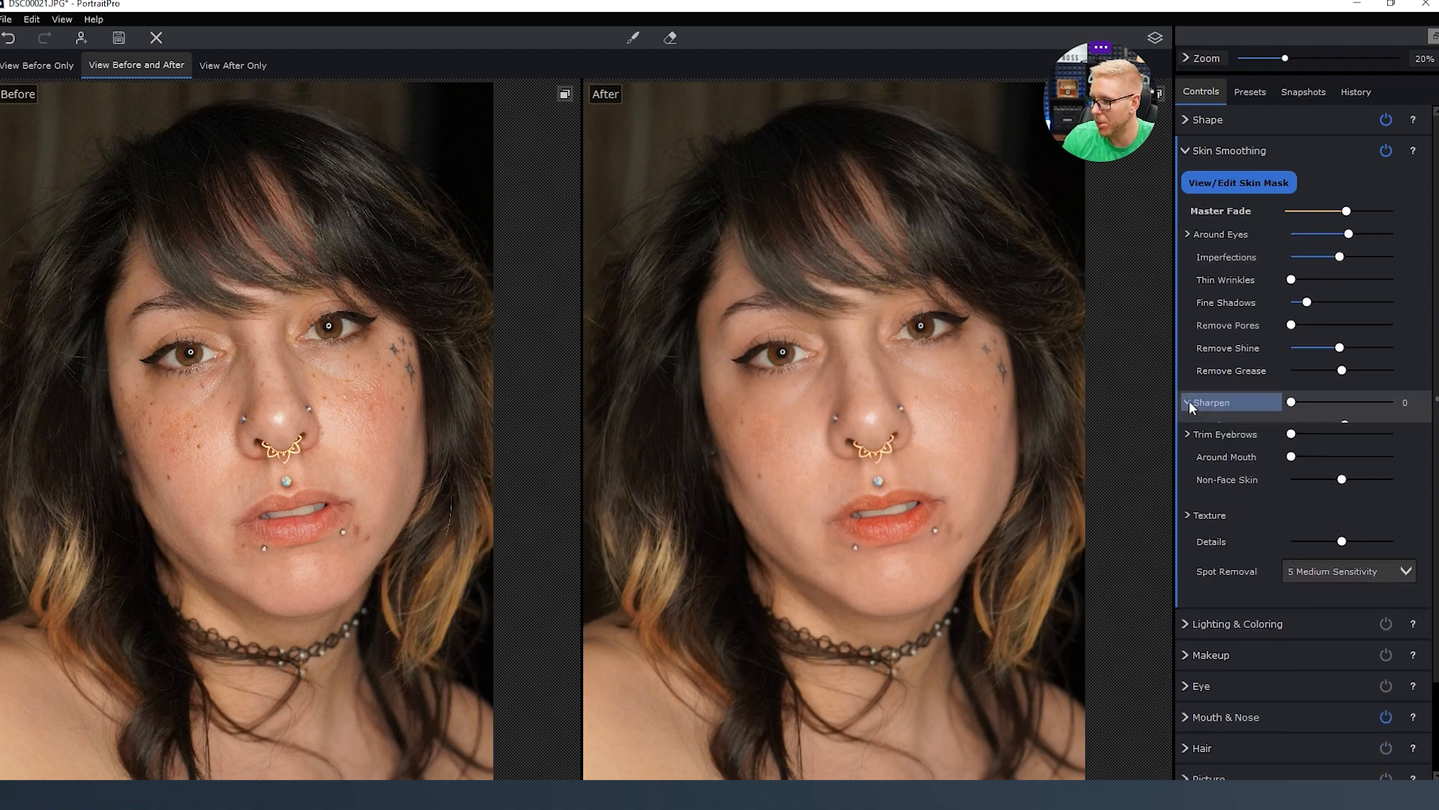
drag(1292, 403, 1258, 405)
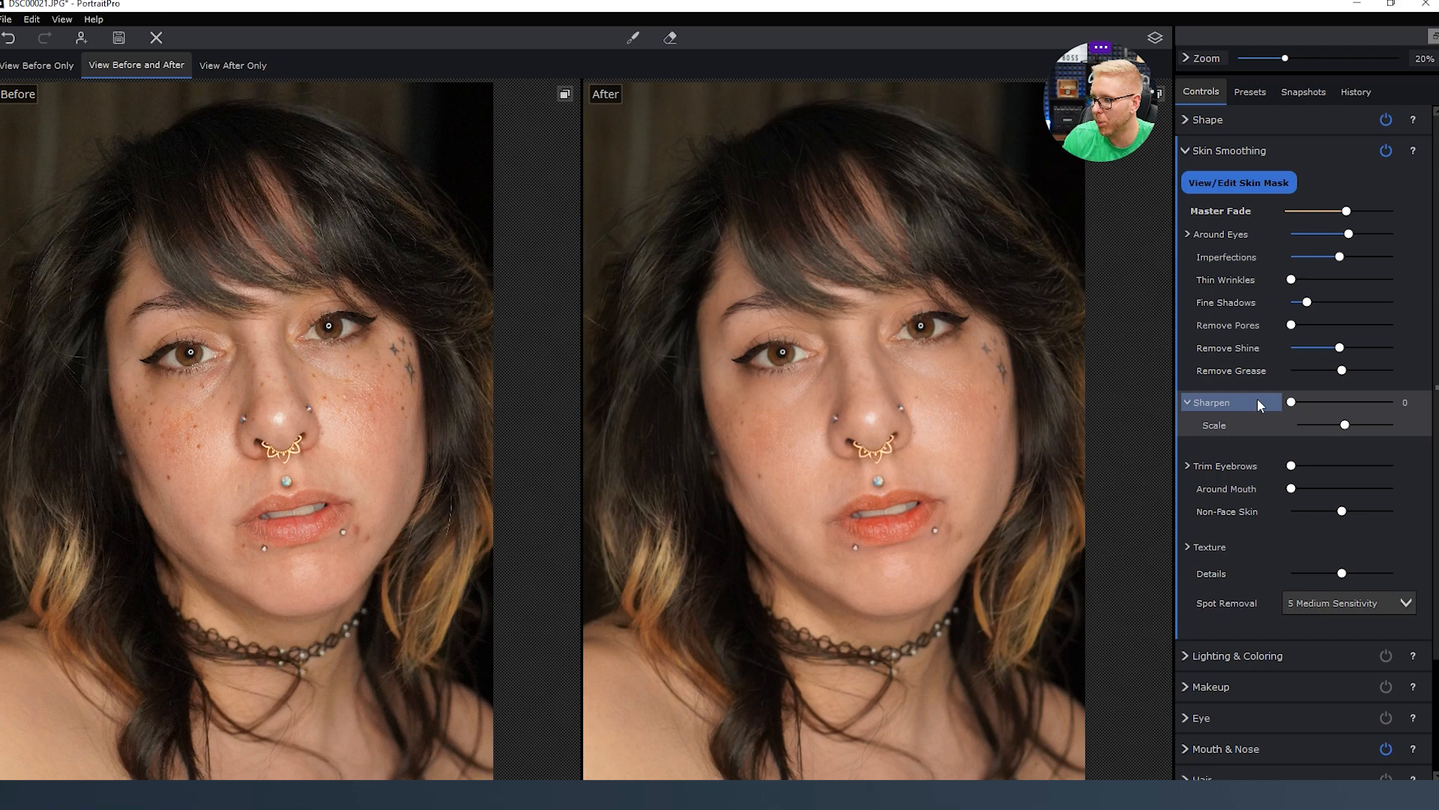
click(1187, 404)
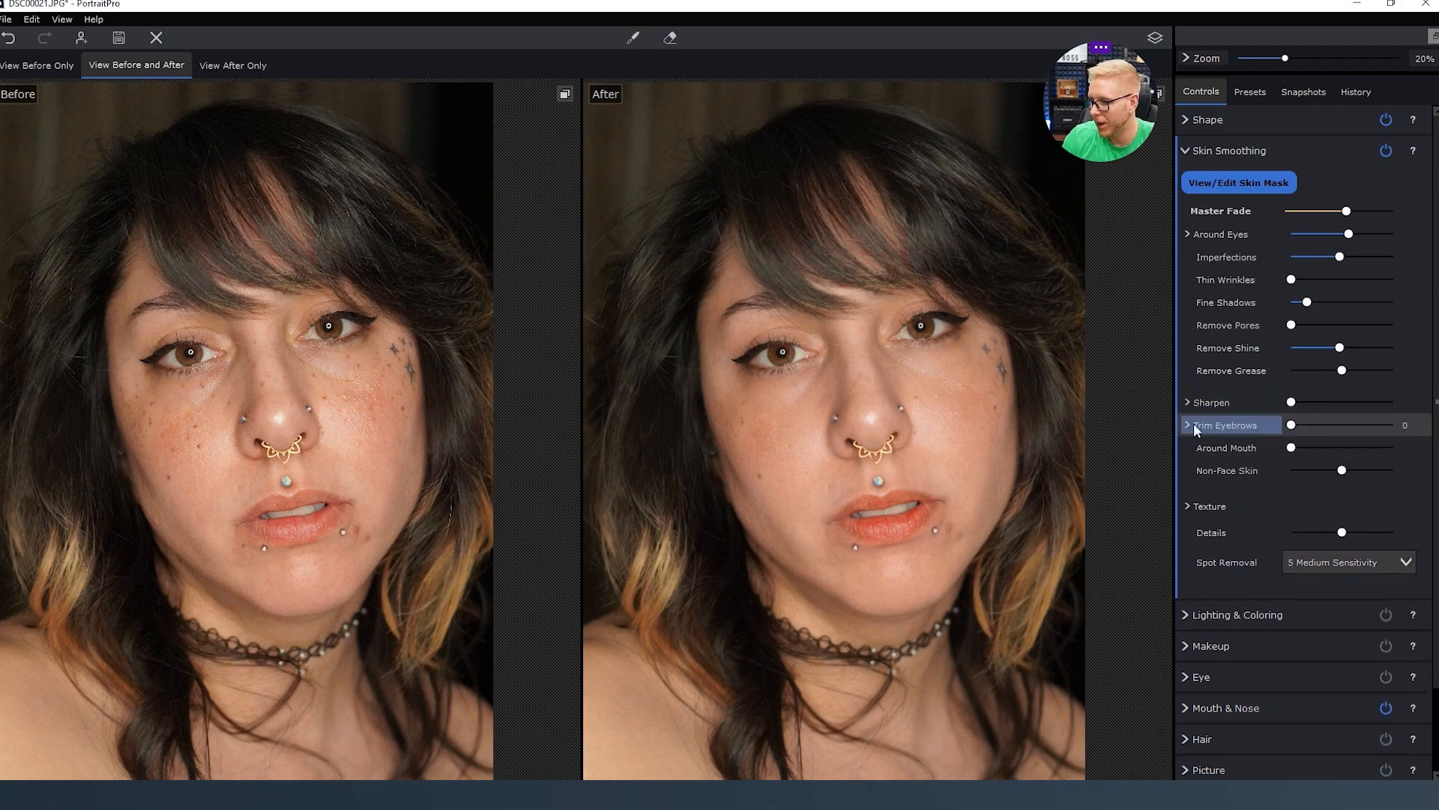
Try the Trim Eyebrows, Non-Face Skin and Details adjustments, with Details at -100, and return each to 0.
drag(1291, 424, 1258, 472)
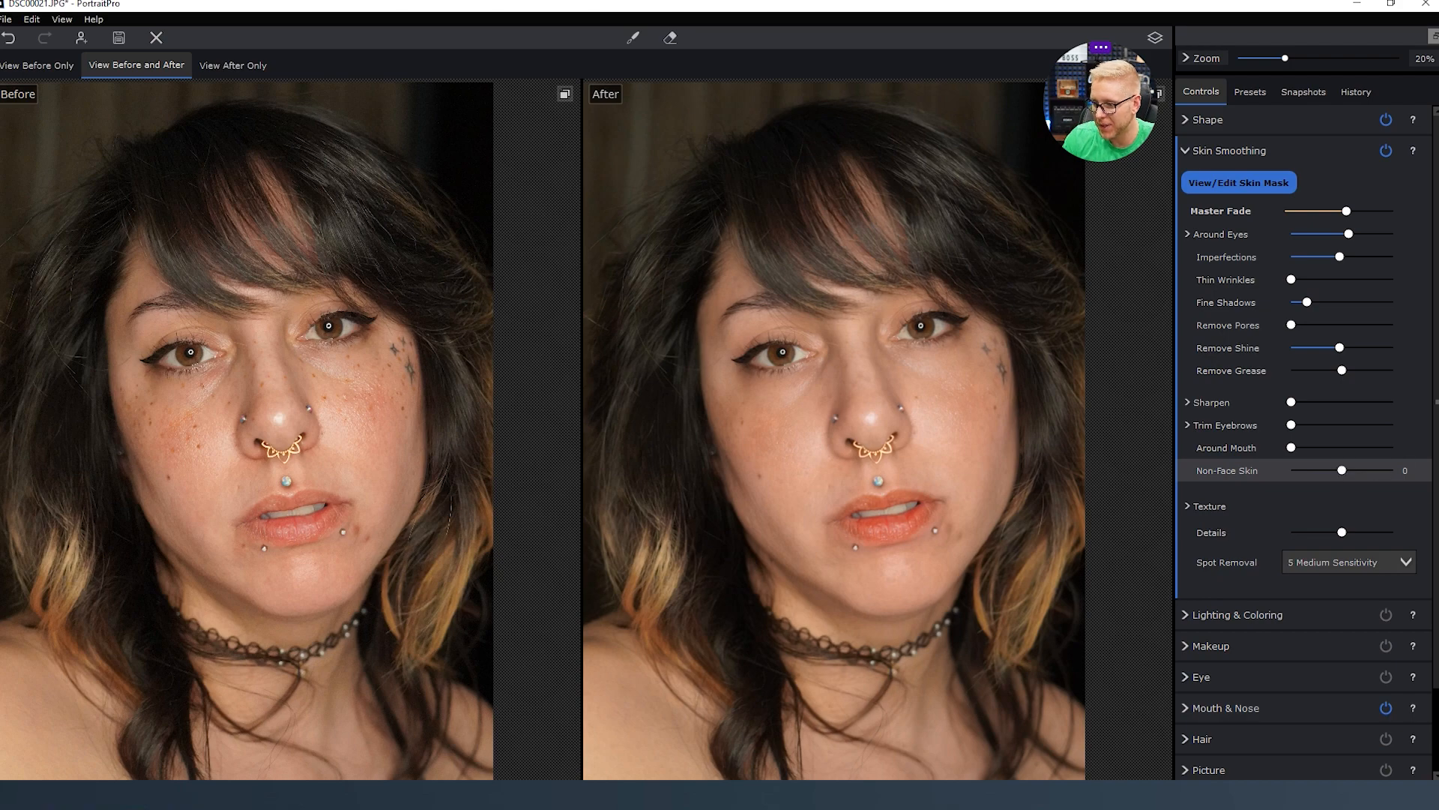
drag(1348, 471, 1178, 471)
mouse_move(1351, 470)
mouse_down()
mouse_move(1051, 487)
mouse_move(1360, 460)
mouse_move(1342, 470)
mouse_up()
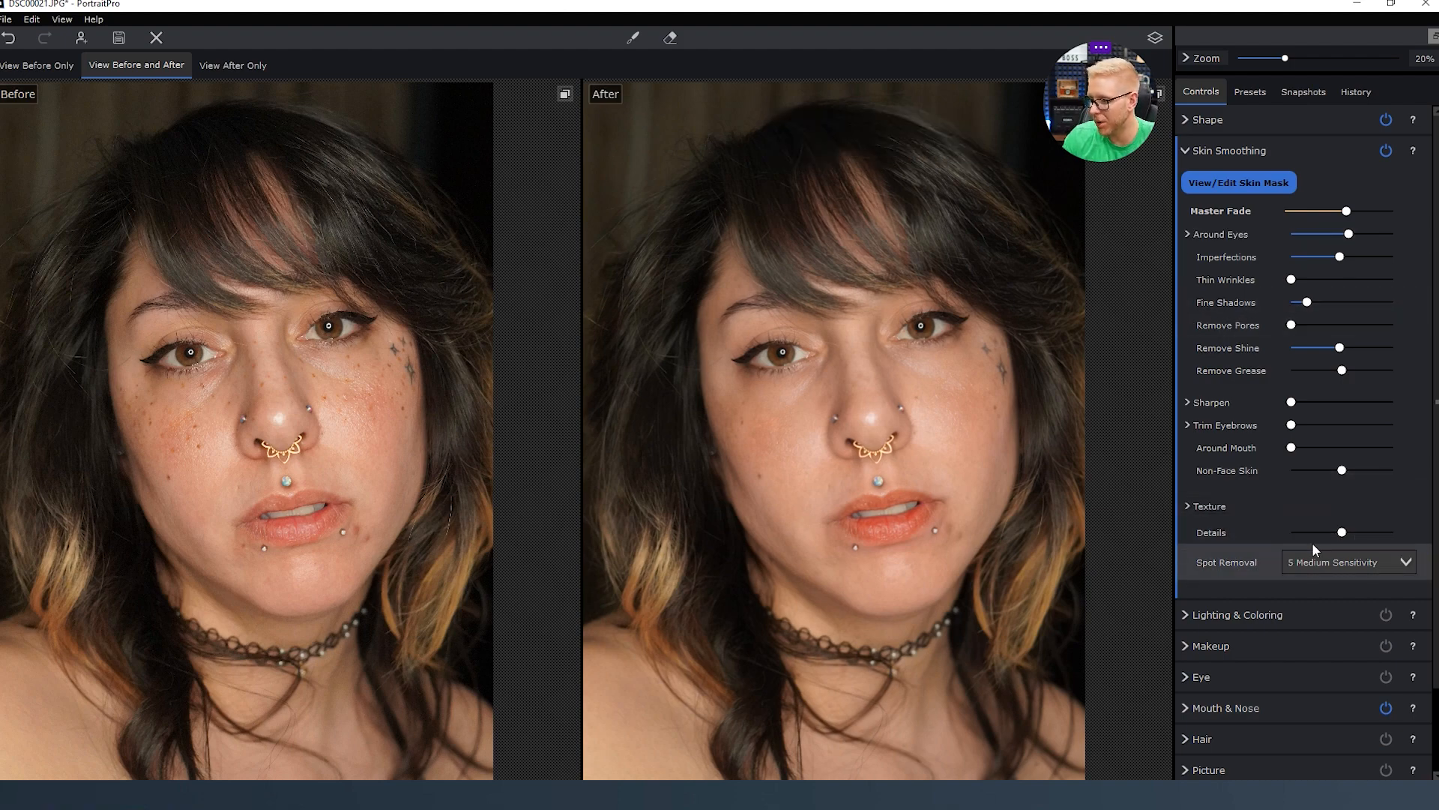
drag(1342, 532, 1417, 533)
drag(1237, 537, 1235, 537)
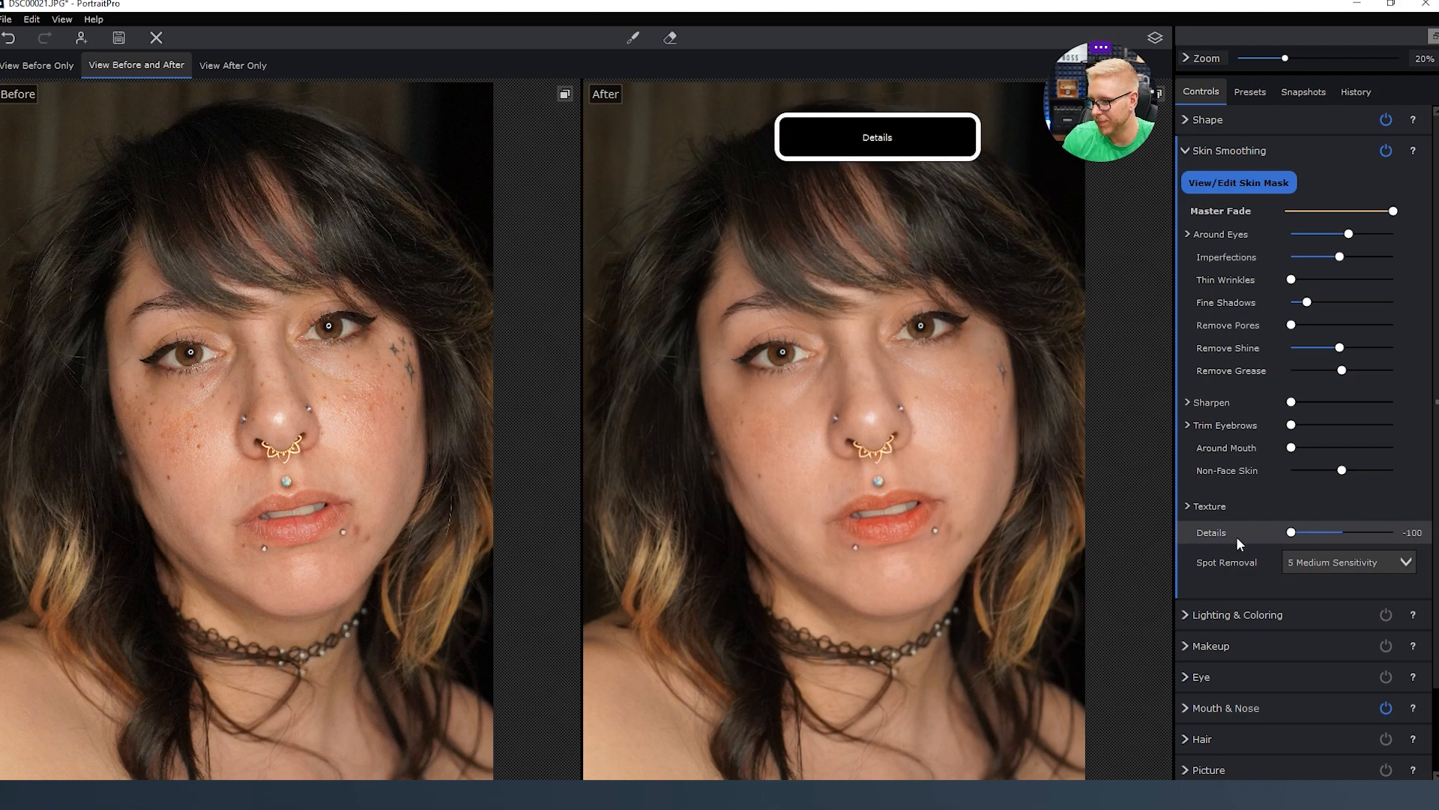
drag(1334, 529, 1344, 534)
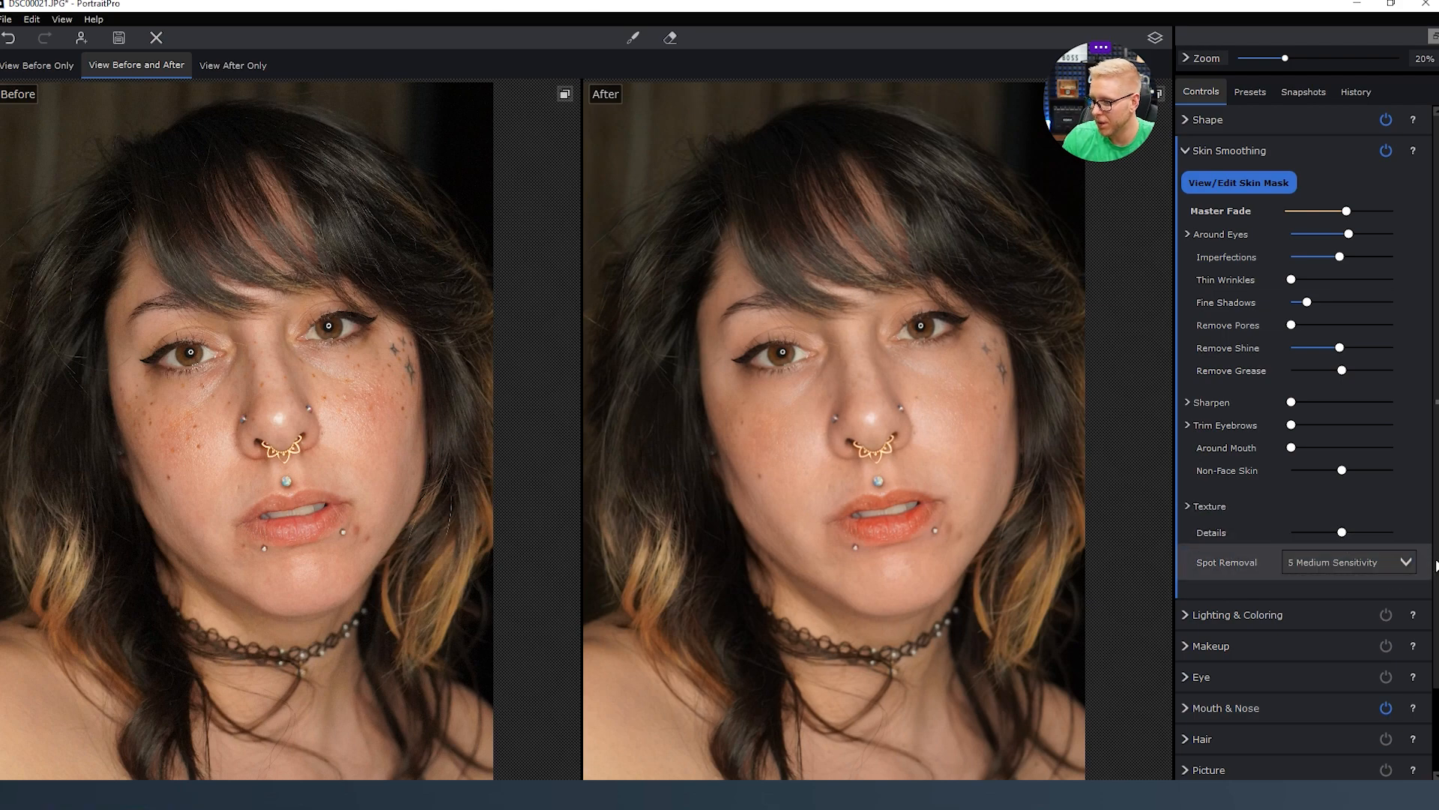
Set Spot Removal to 10 Maximum Sensitivity.
click(1398, 564)
click(1398, 564)
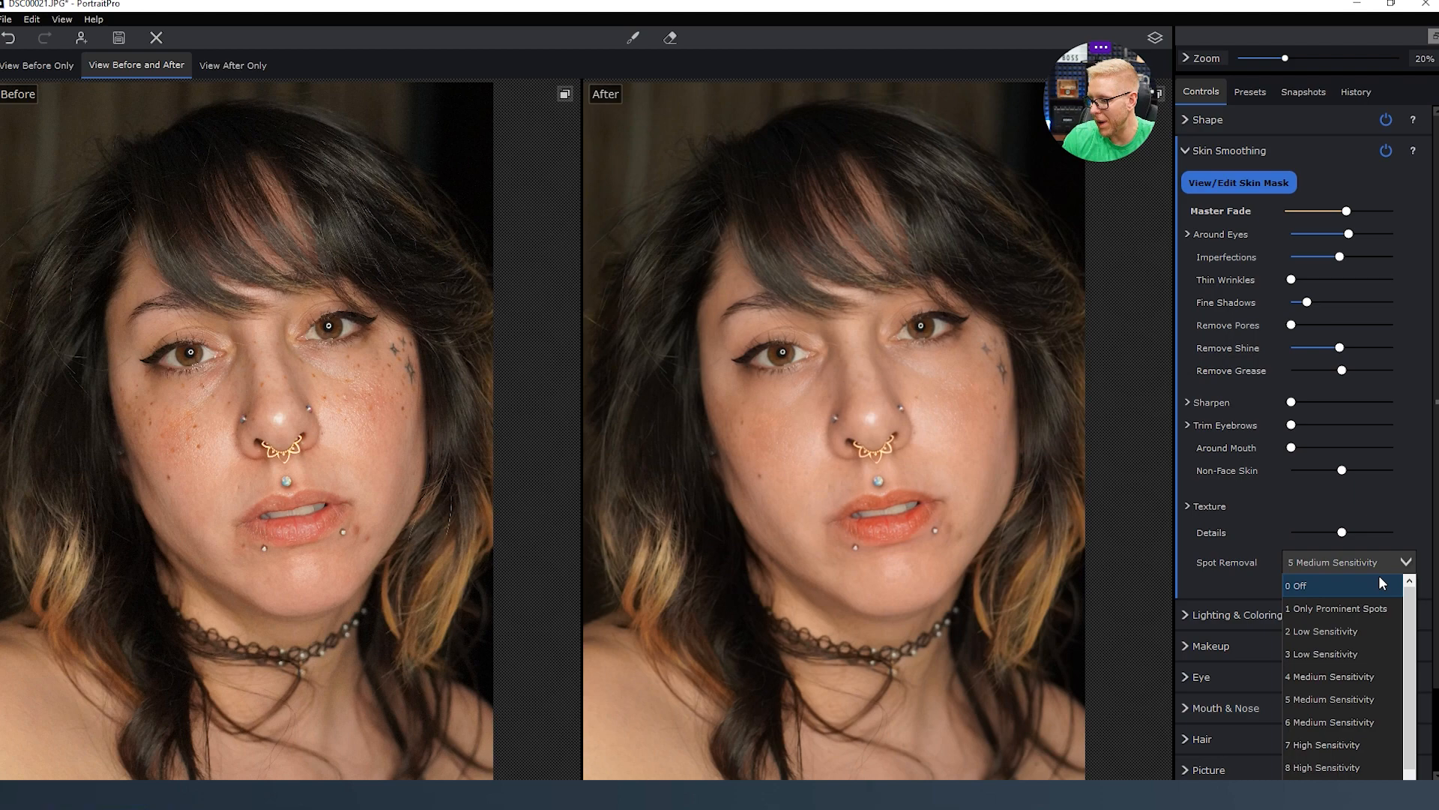
scroll(1331, 767, down, 1)
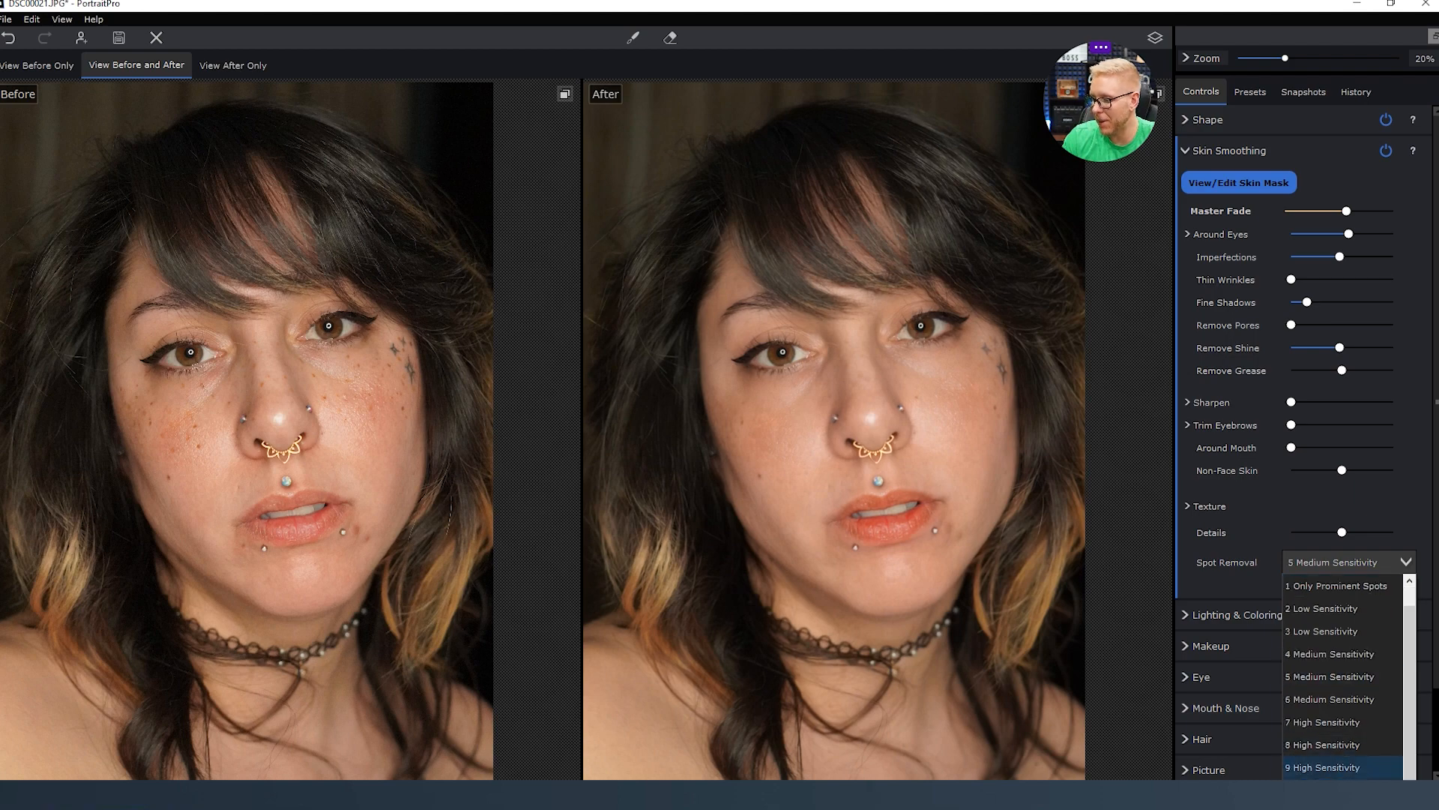
key(Escape)
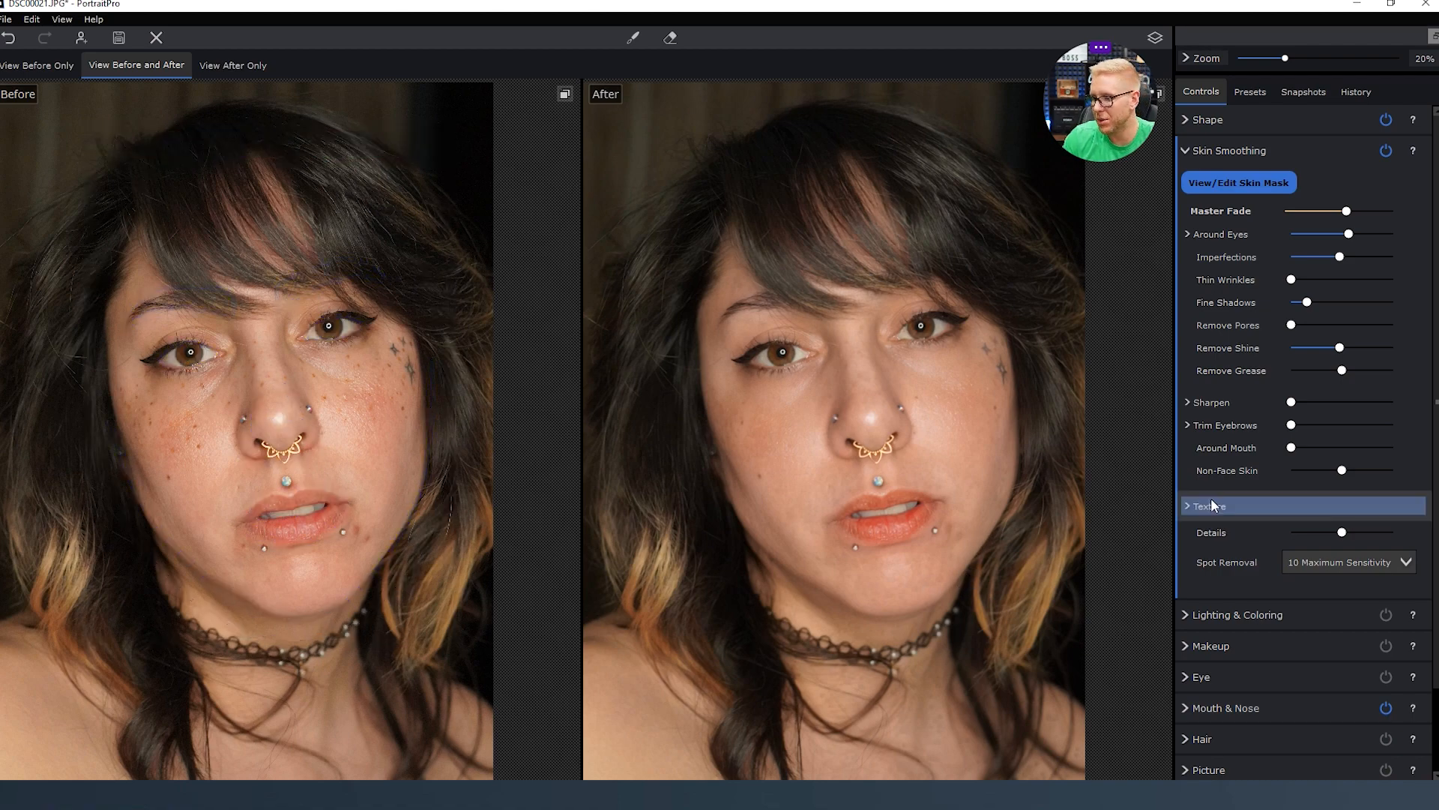
Set Spot Removal to 0 Off to keep the freckles and spots.
click(1394, 564)
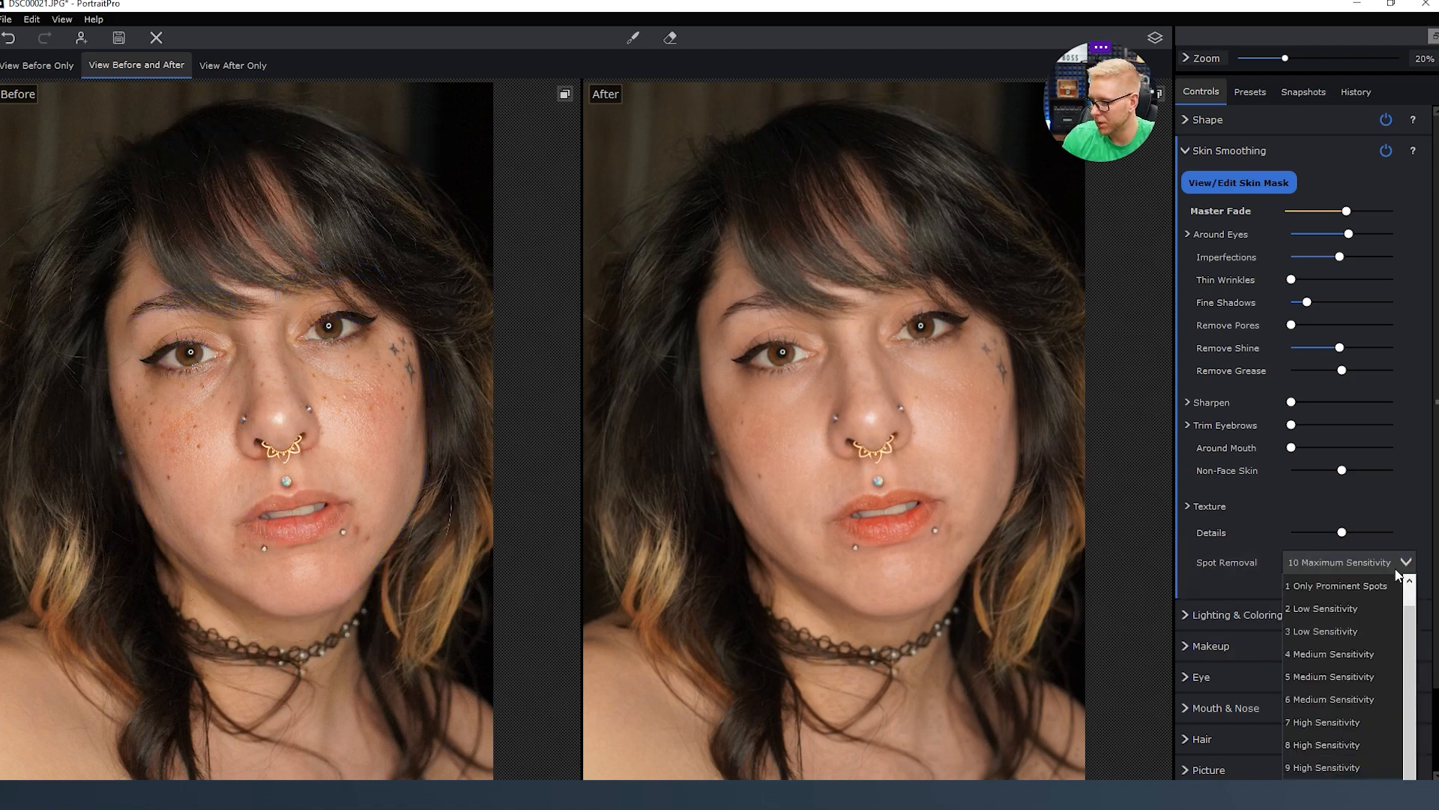
scroll(1326, 614, up, 1)
click(1320, 584)
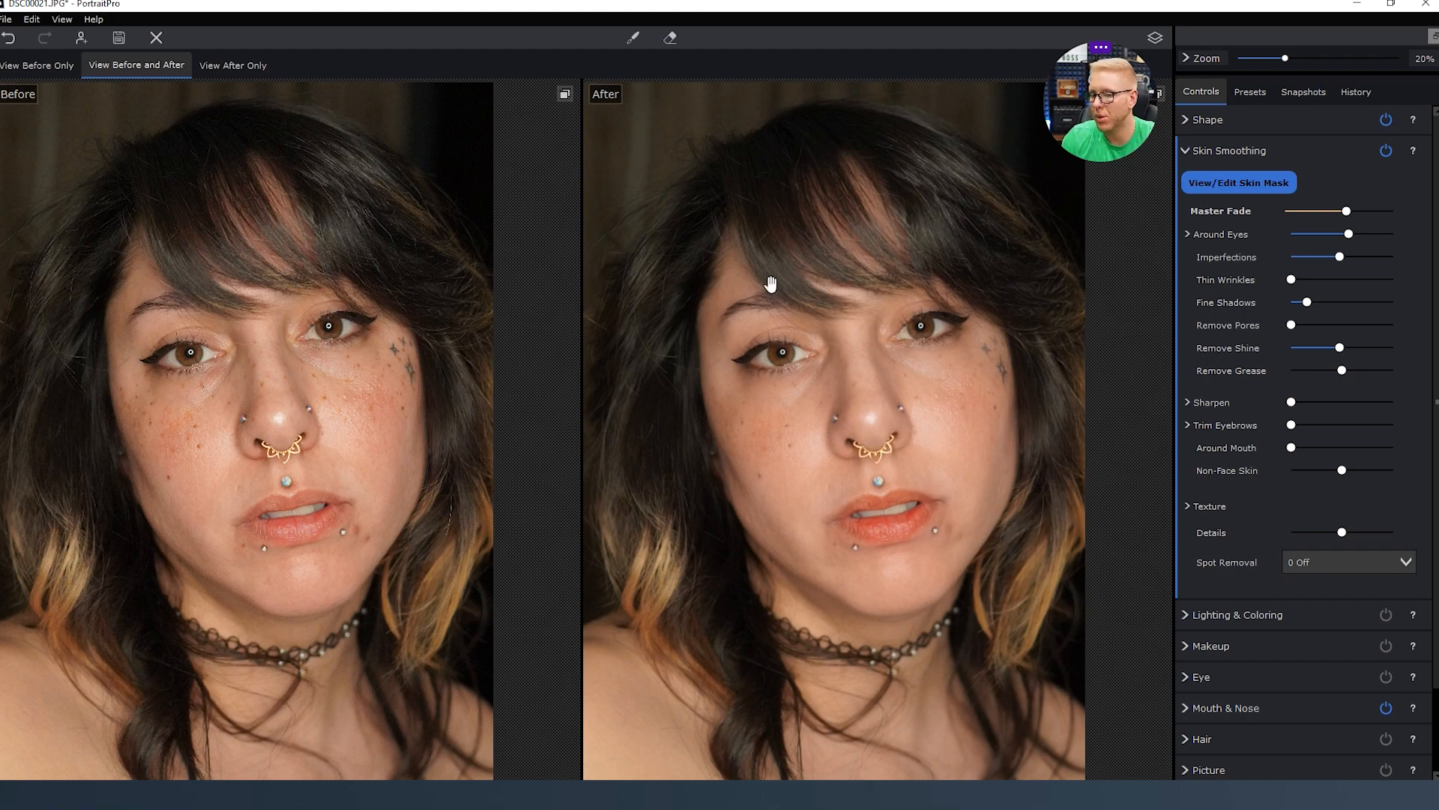
Collapse the Skin Smoothing controls and expand the Lighting & Coloring controls.
scroll(1256, 515, down, 2)
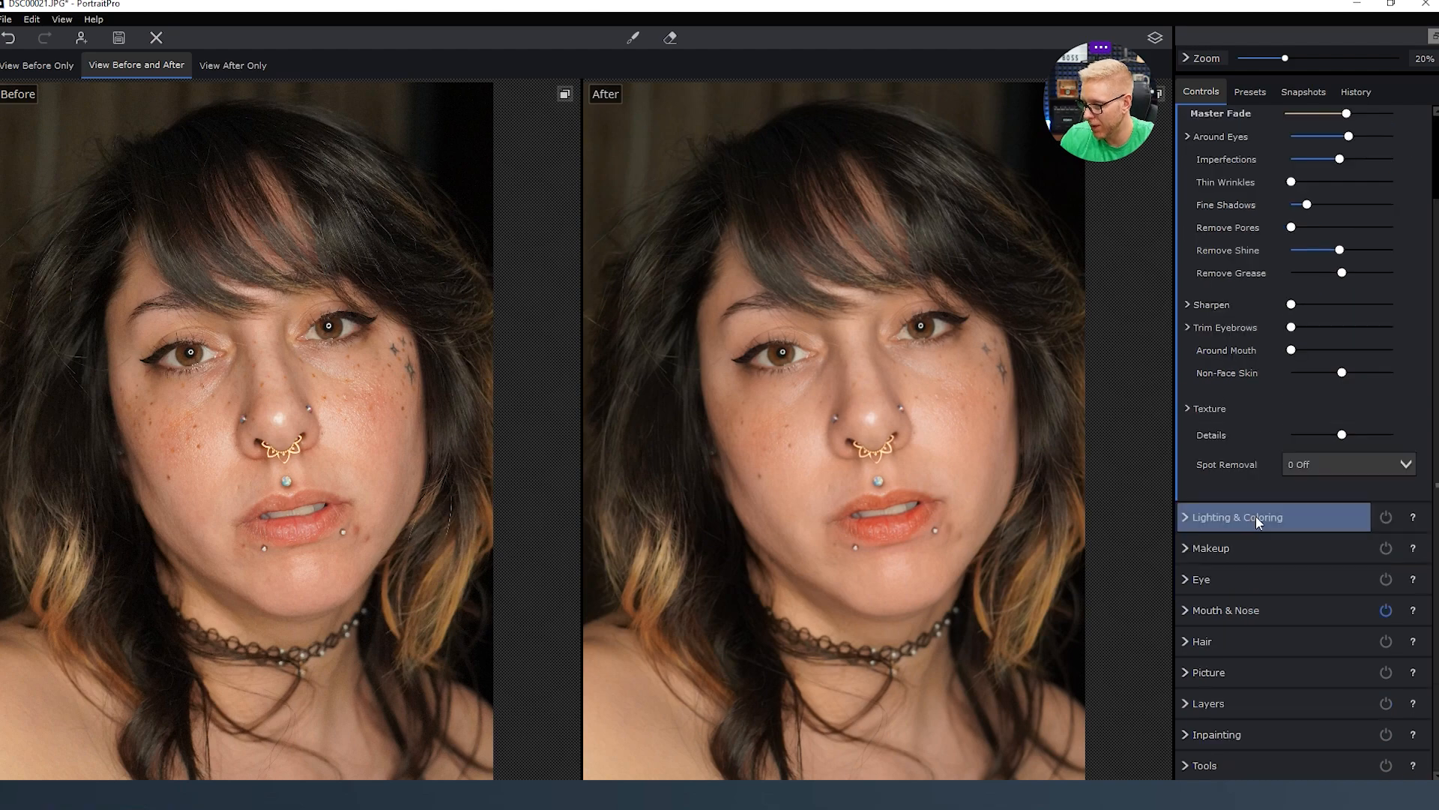
scroll(1239, 493, up, 2)
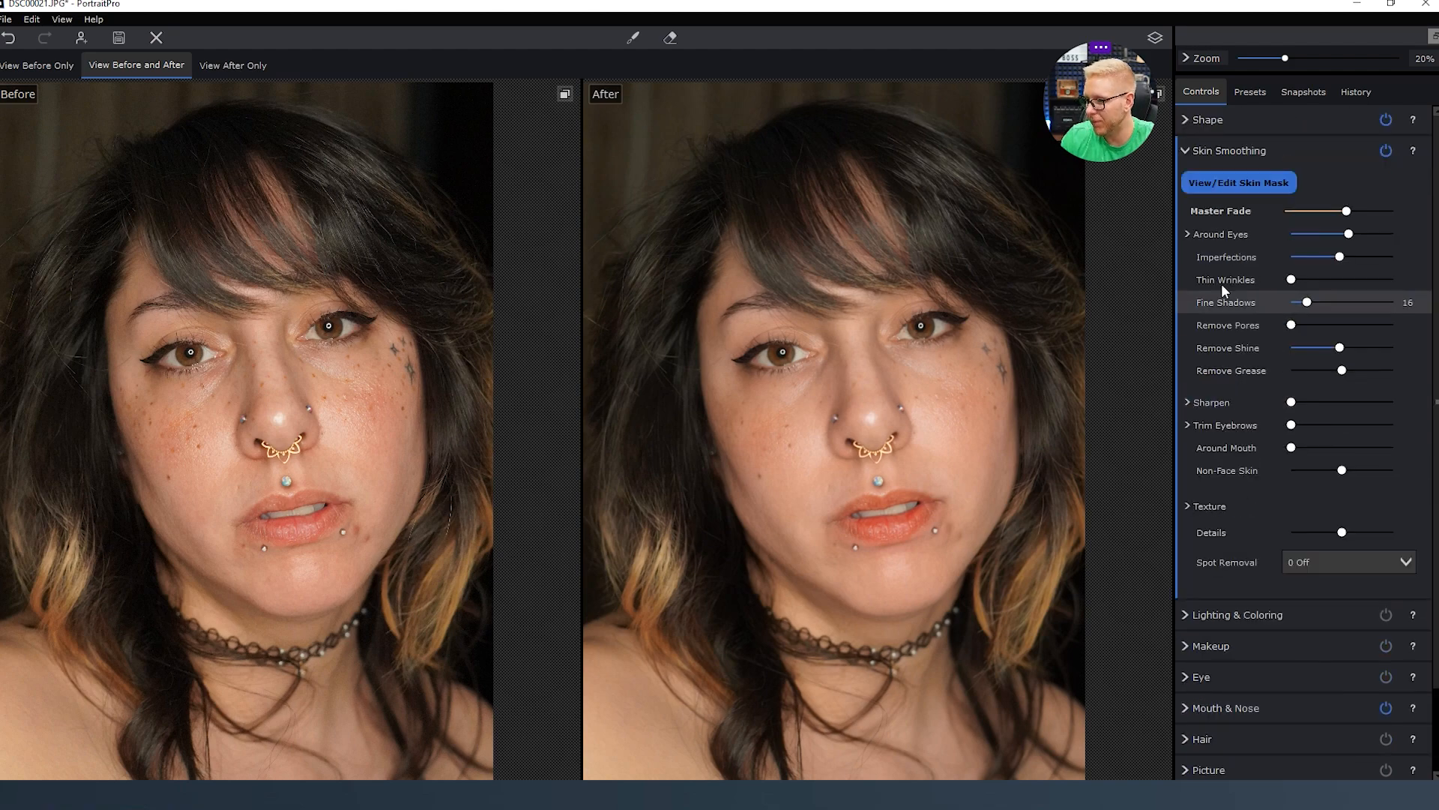
click(1184, 148)
click(1185, 186)
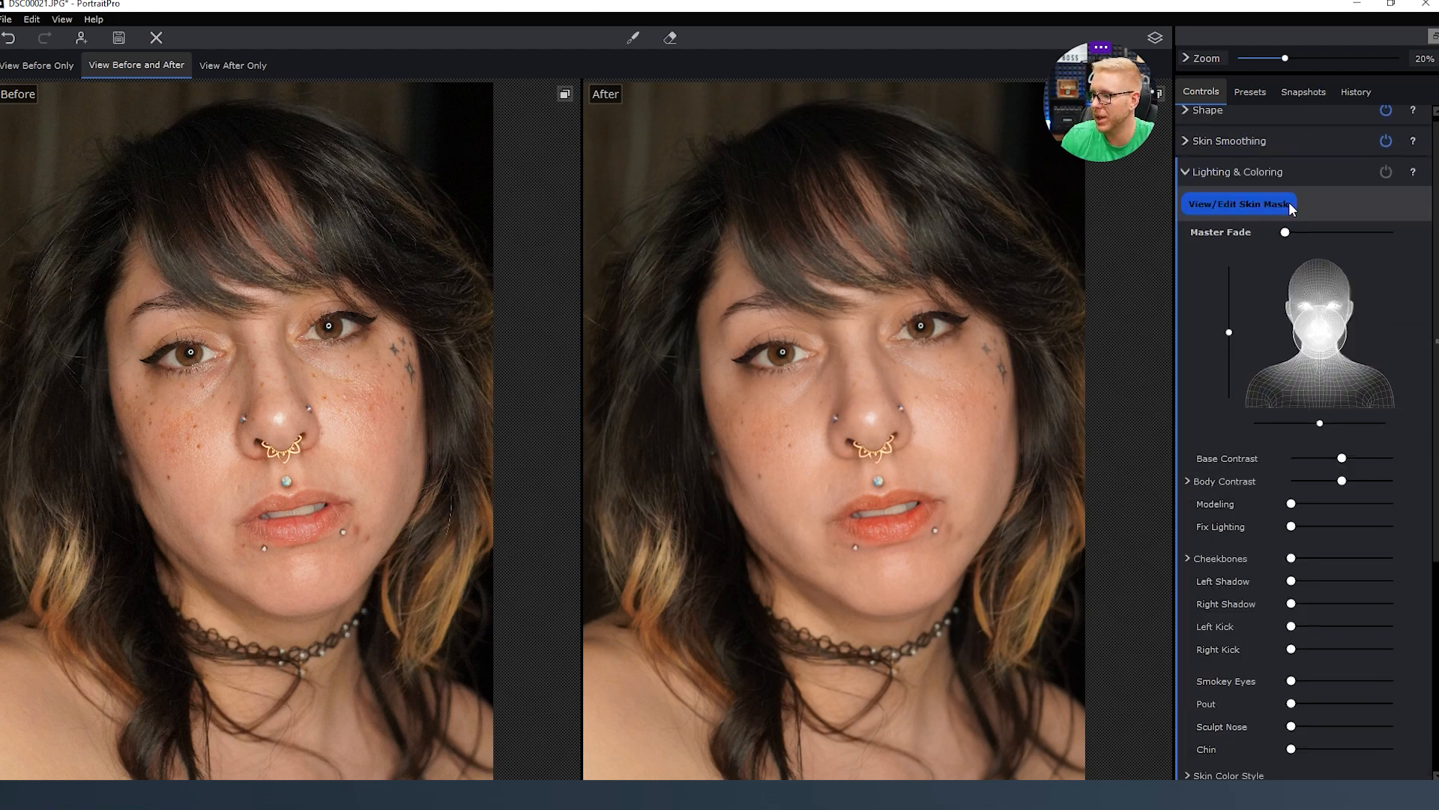
Try moving the light upward on the 3D head model and restore the original light direction.
mouse_move(1341, 447)
mouse_down()
mouse_move(1247, 440)
mouse_move(1343, 444)
mouse_up()
drag(1338, 294, 1320, 228)
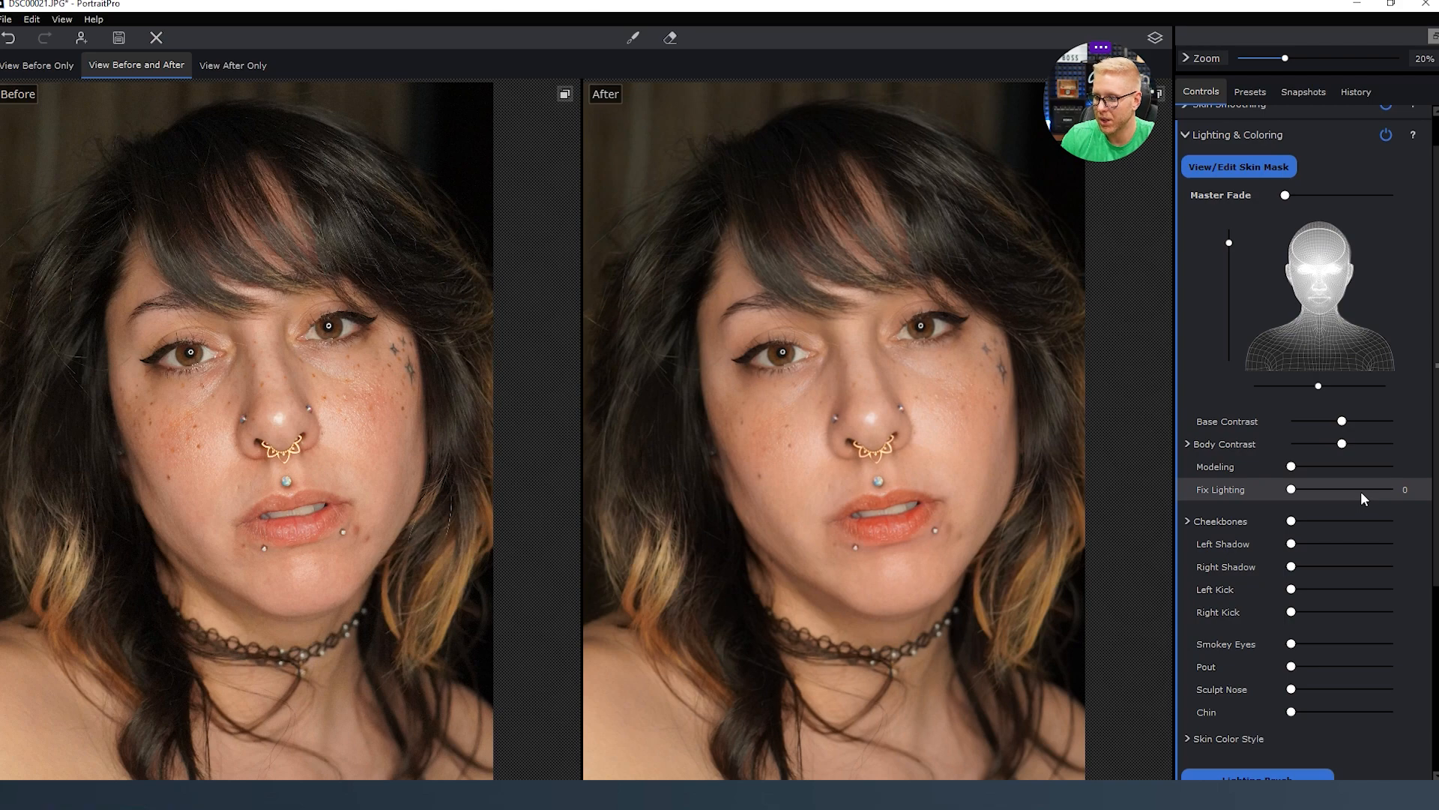
click(1338, 277)
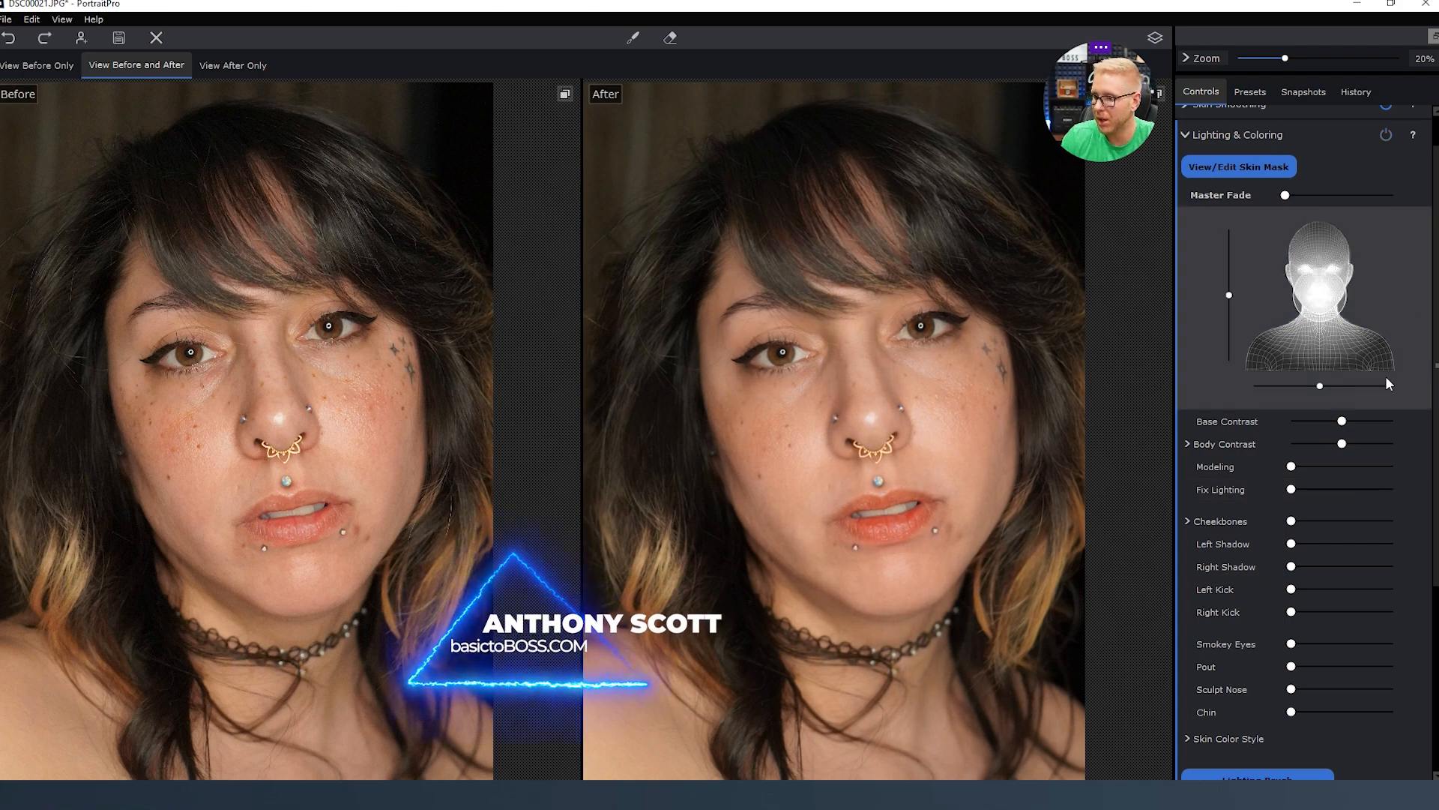
Raise Modeling slightly and Cheekbones to about three quarters of its range, keeping Fix Lighting at 0.
mouse_move(1291, 466)
mouse_down()
mouse_move(1418, 476)
mouse_move(1260, 489)
mouse_move(1374, 469)
mouse_move(1288, 469)
mouse_move(1308, 468)
mouse_up()
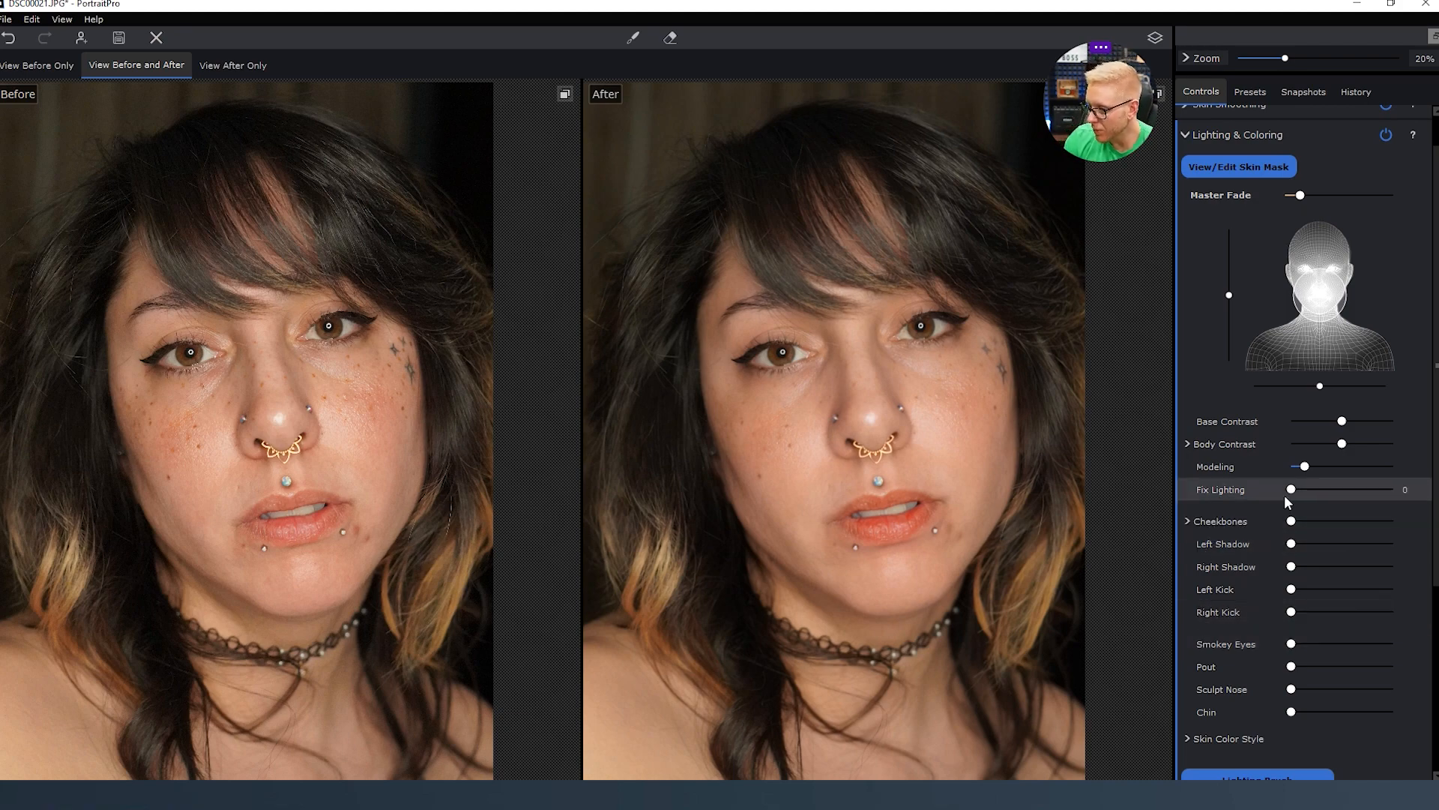
mouse_move(1290, 489)
mouse_down()
mouse_move(1393, 488)
mouse_move(1291, 489)
mouse_up()
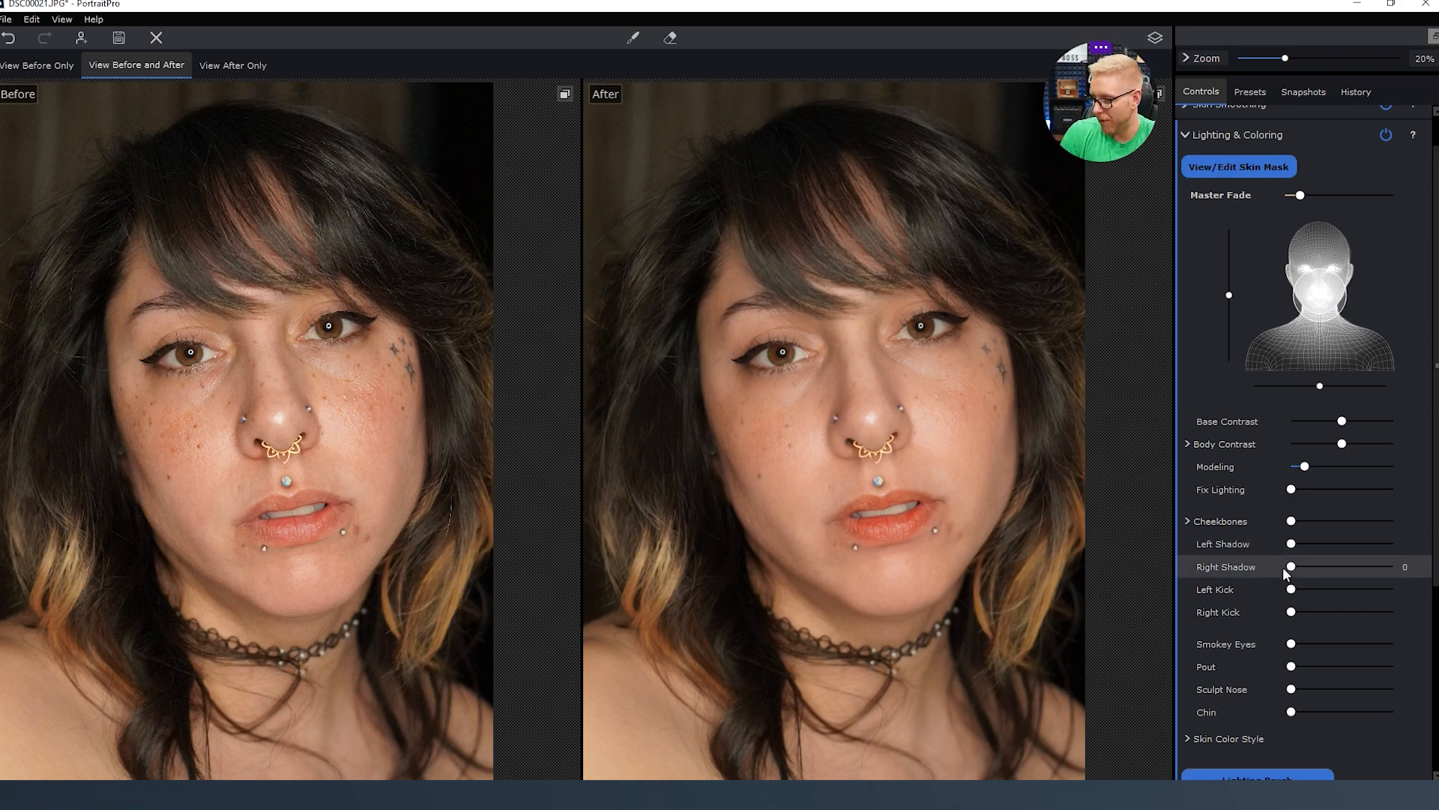
drag(1293, 523, 1374, 529)
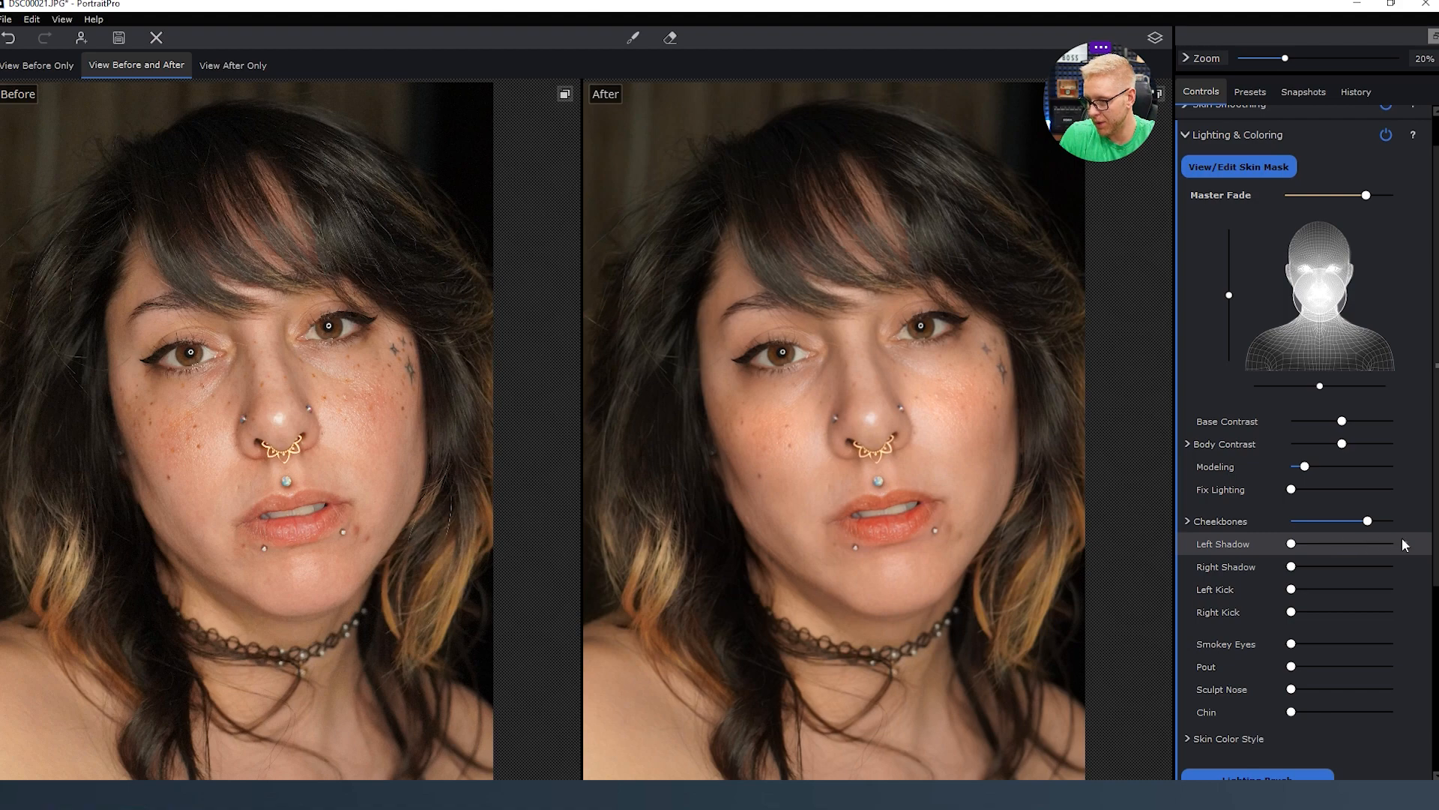
Try Left Shadow and Right Shadow at strengths up to about their maximum, undoing the changes.
drag(1291, 545, 1333, 544)
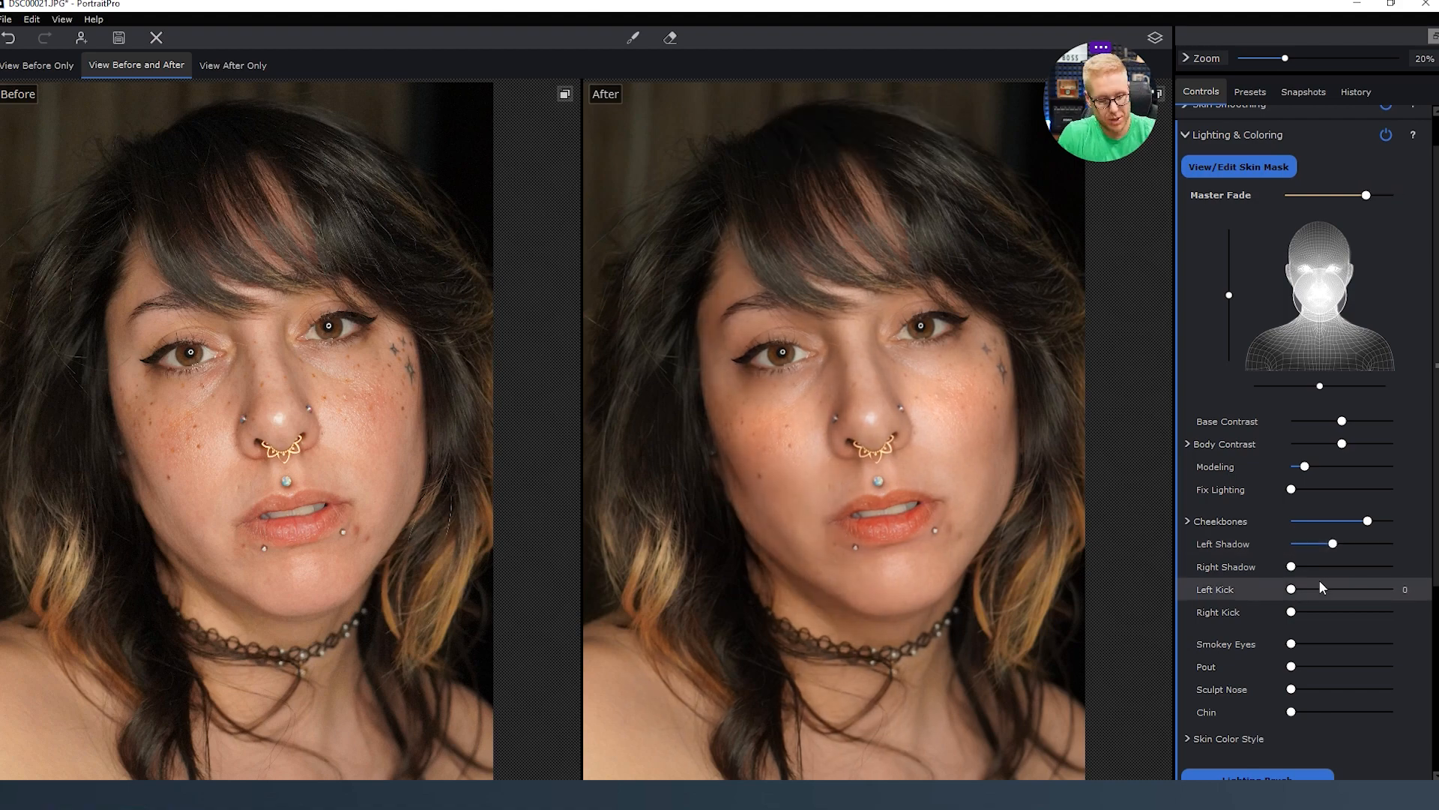
key(ctrl+z)
drag(1290, 567, 1391, 569)
drag(1297, 542, 1396, 544)
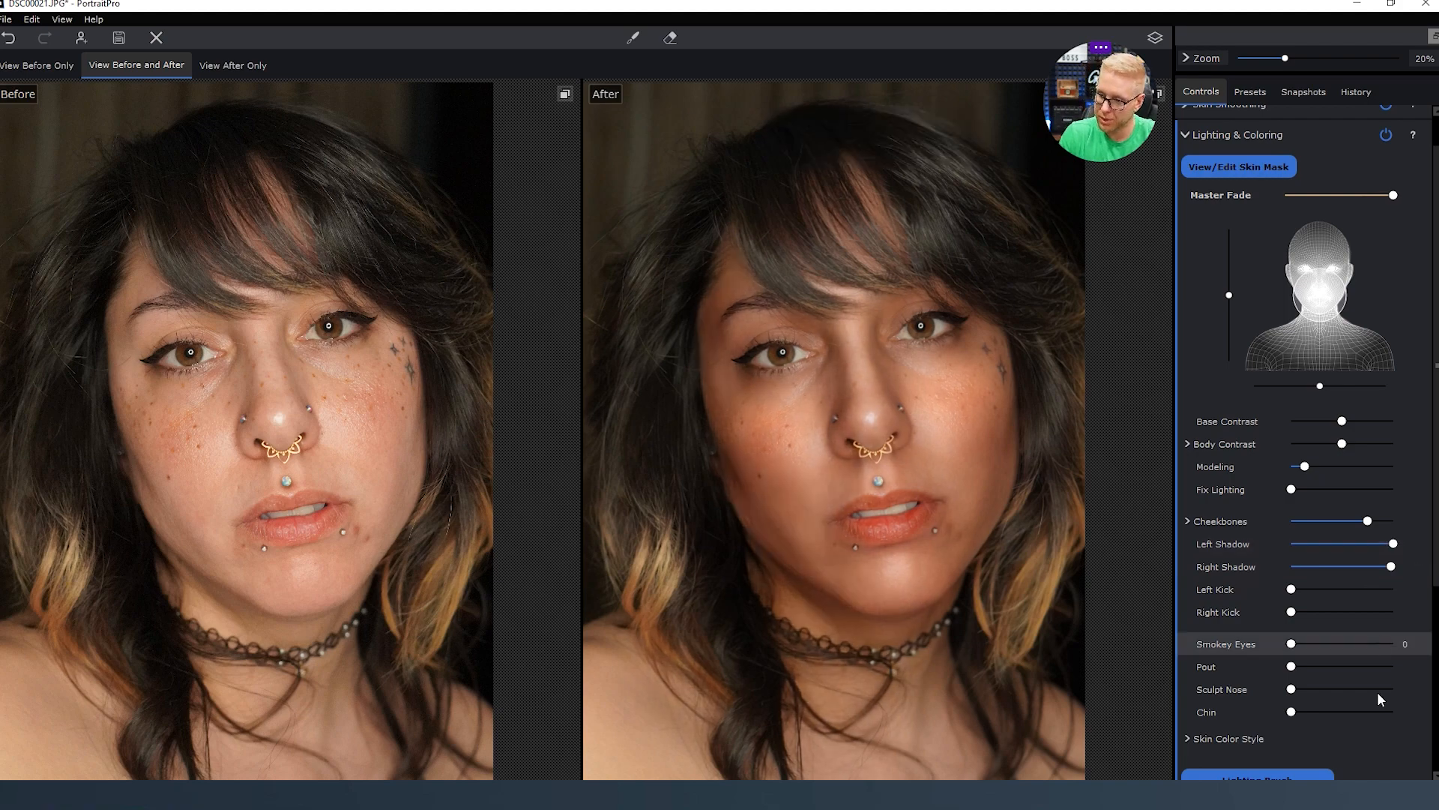
key(ctrl+z)
key(ctrl+z)
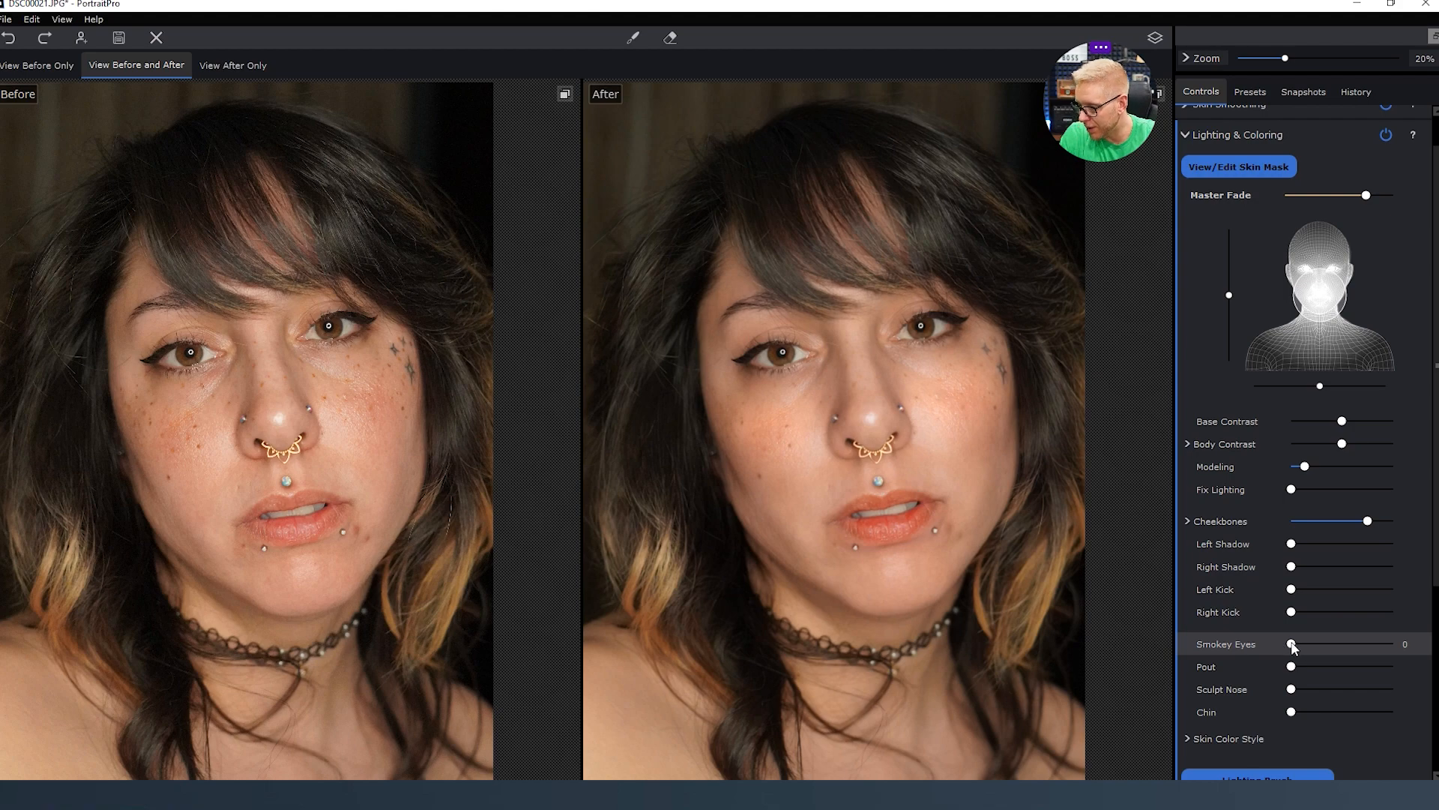
Try different Smokey Eyes strengths and set the adjustment to 31.
drag(1292, 646, 1337, 645)
drag(1316, 654, 1195, 644)
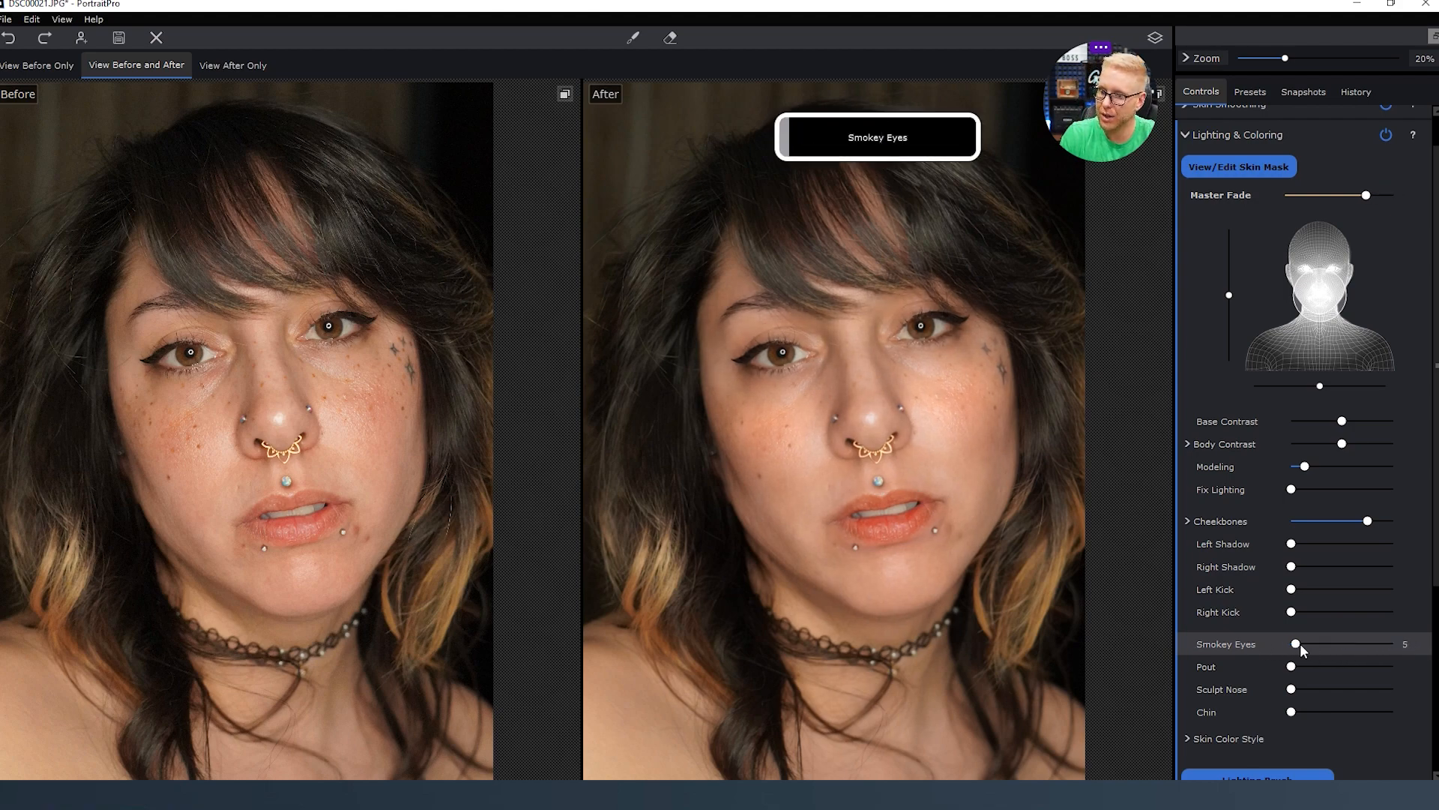
drag(1303, 650, 1342, 650)
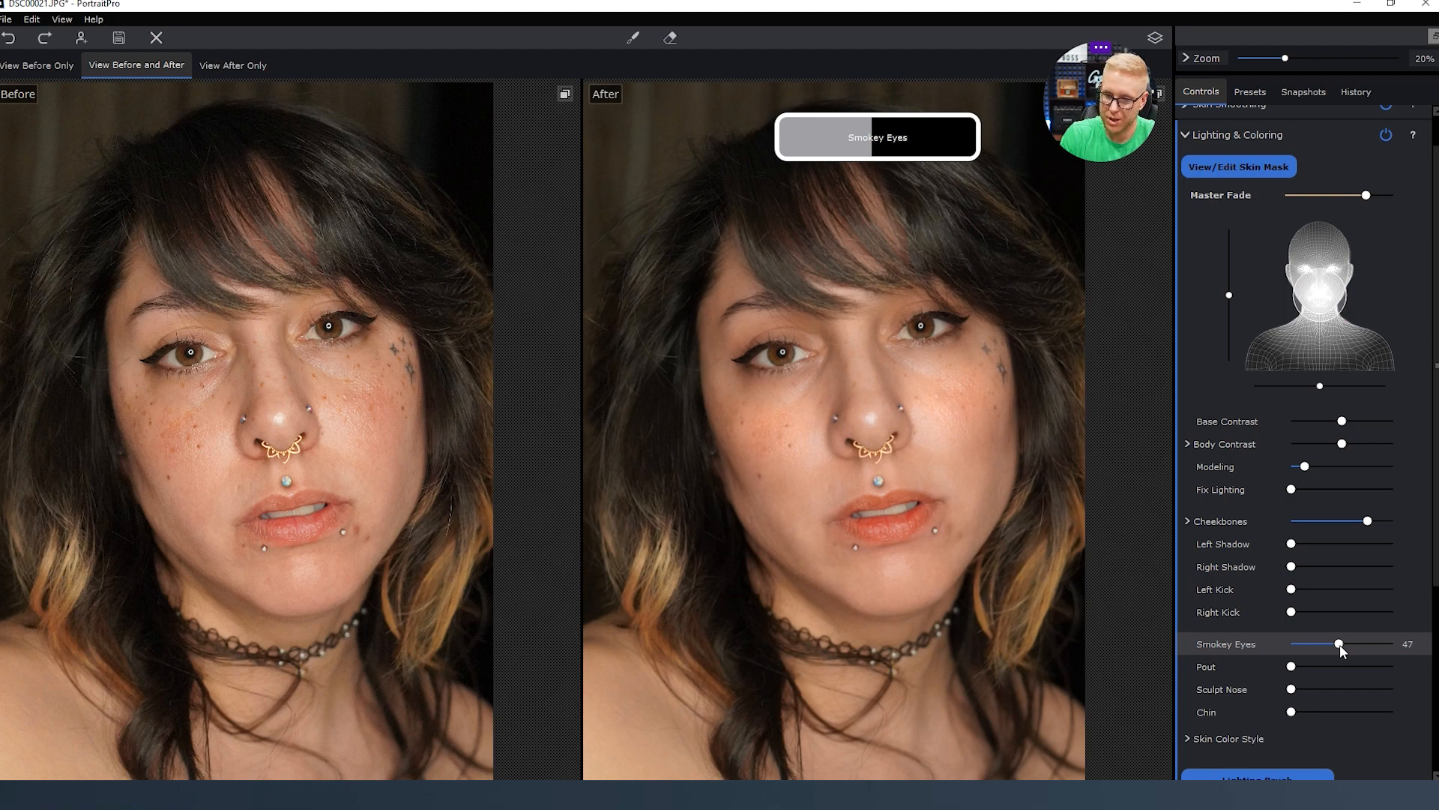
mouse_move(1339, 645)
mouse_down()
mouse_move(1291, 649)
mouse_move(1325, 648)
mouse_up()
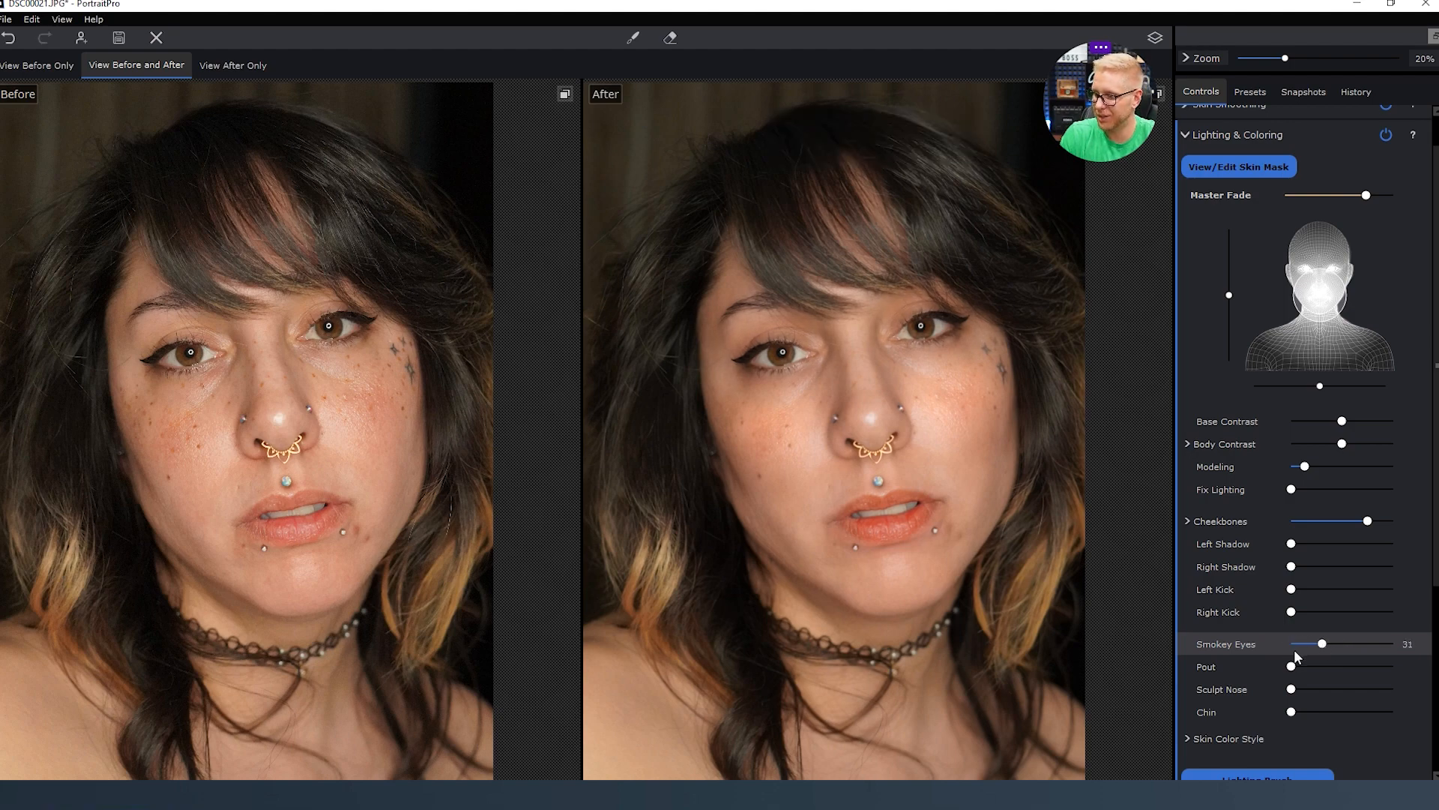
Try raising Pout and Sculpt Nose, undoing both changes, and raise Chin to just over half of its range.
scroll(1244, 658, down, 3)
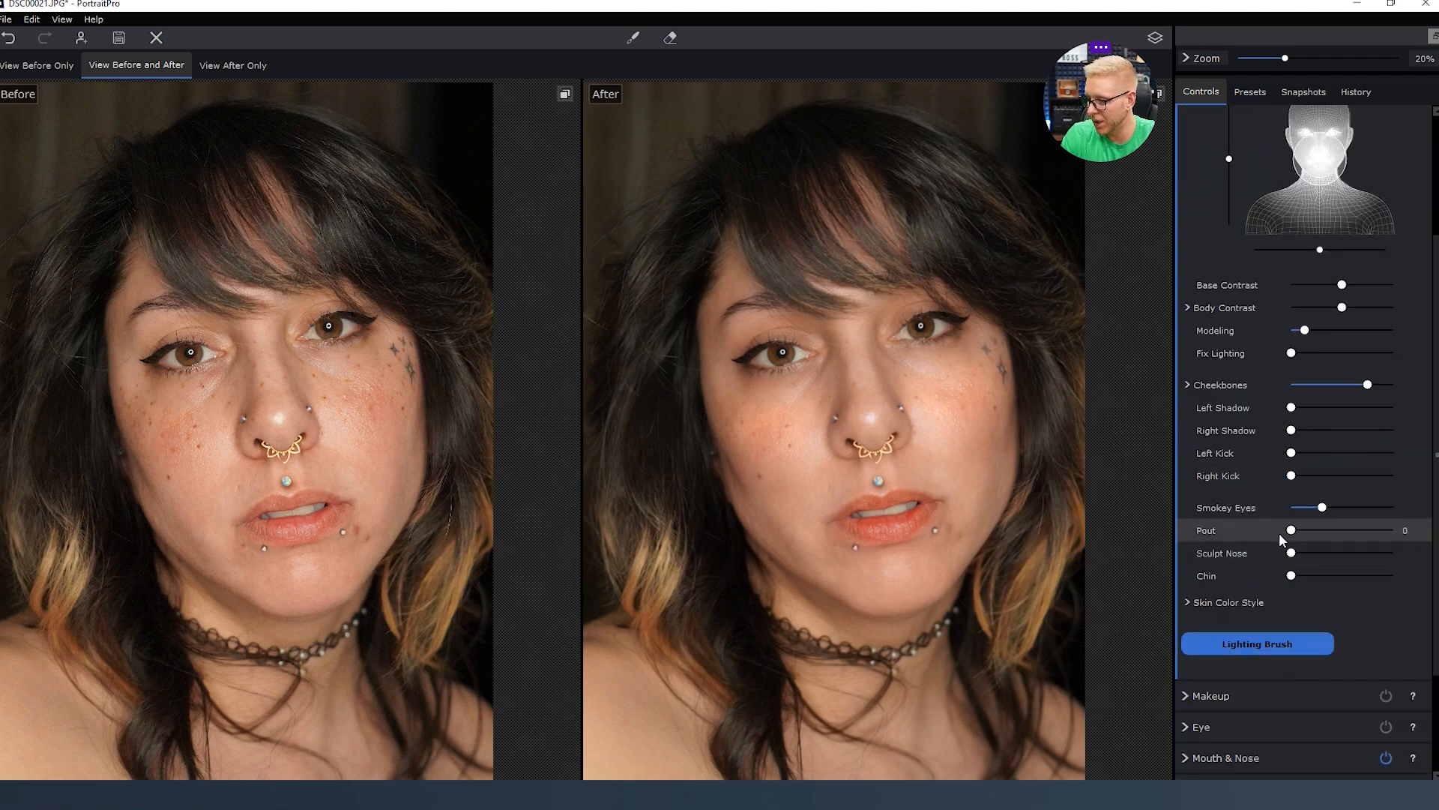
drag(1293, 532, 1342, 543)
key(ctrl+z)
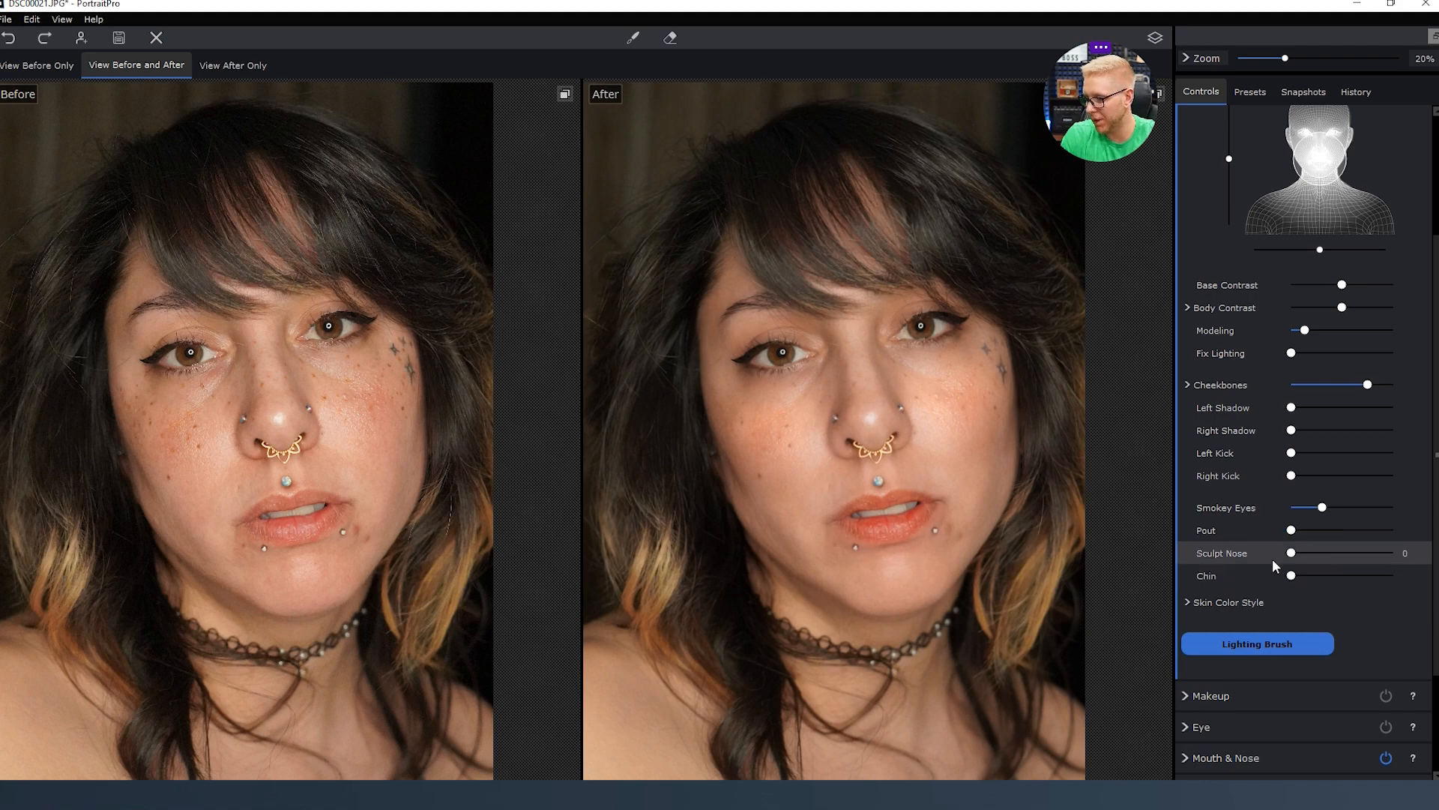
mouse_move(1292, 555)
mouse_down()
mouse_move(1393, 555)
mouse_move(1314, 557)
mouse_move(1359, 558)
mouse_up()
key(ctrl+z)
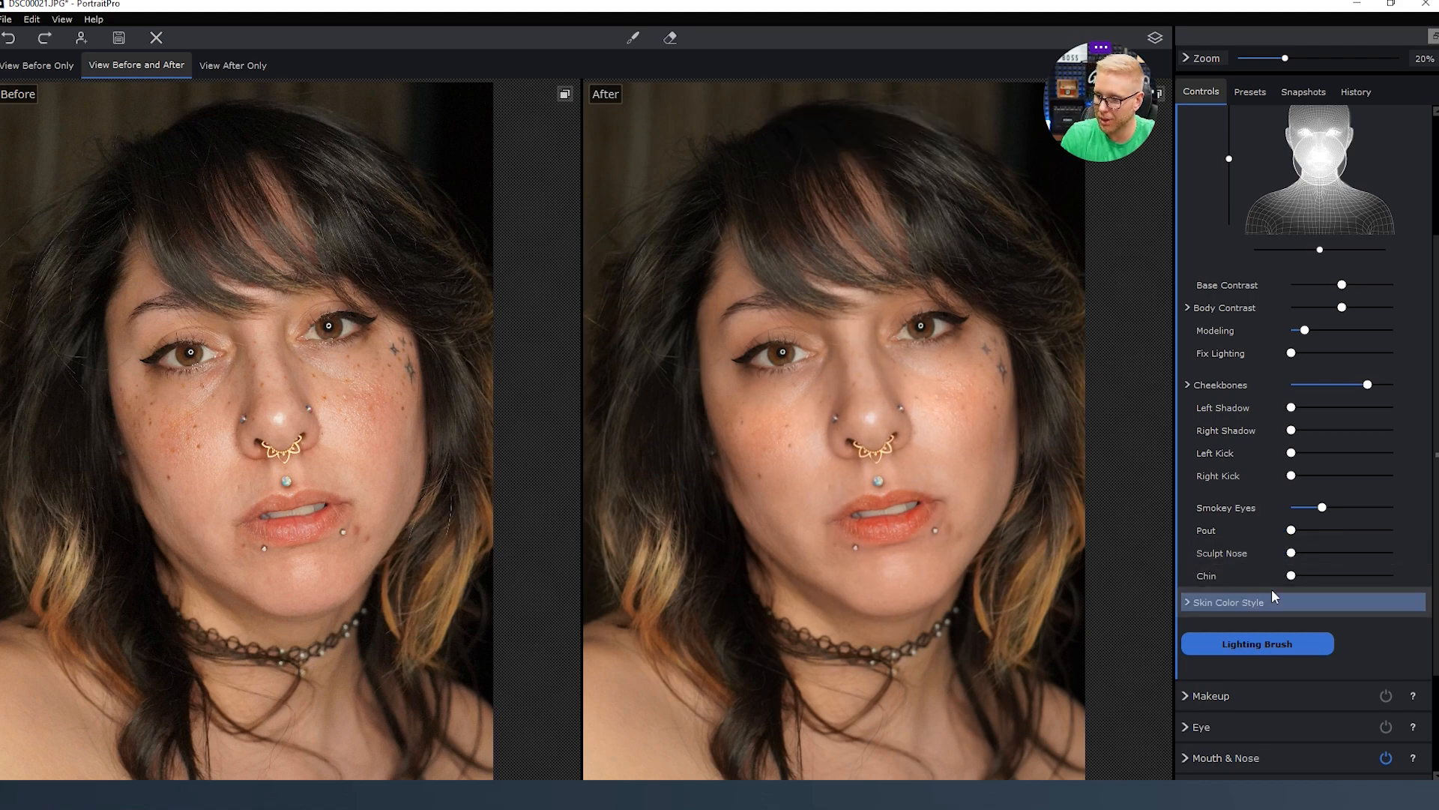
drag(1292, 576, 1349, 587)
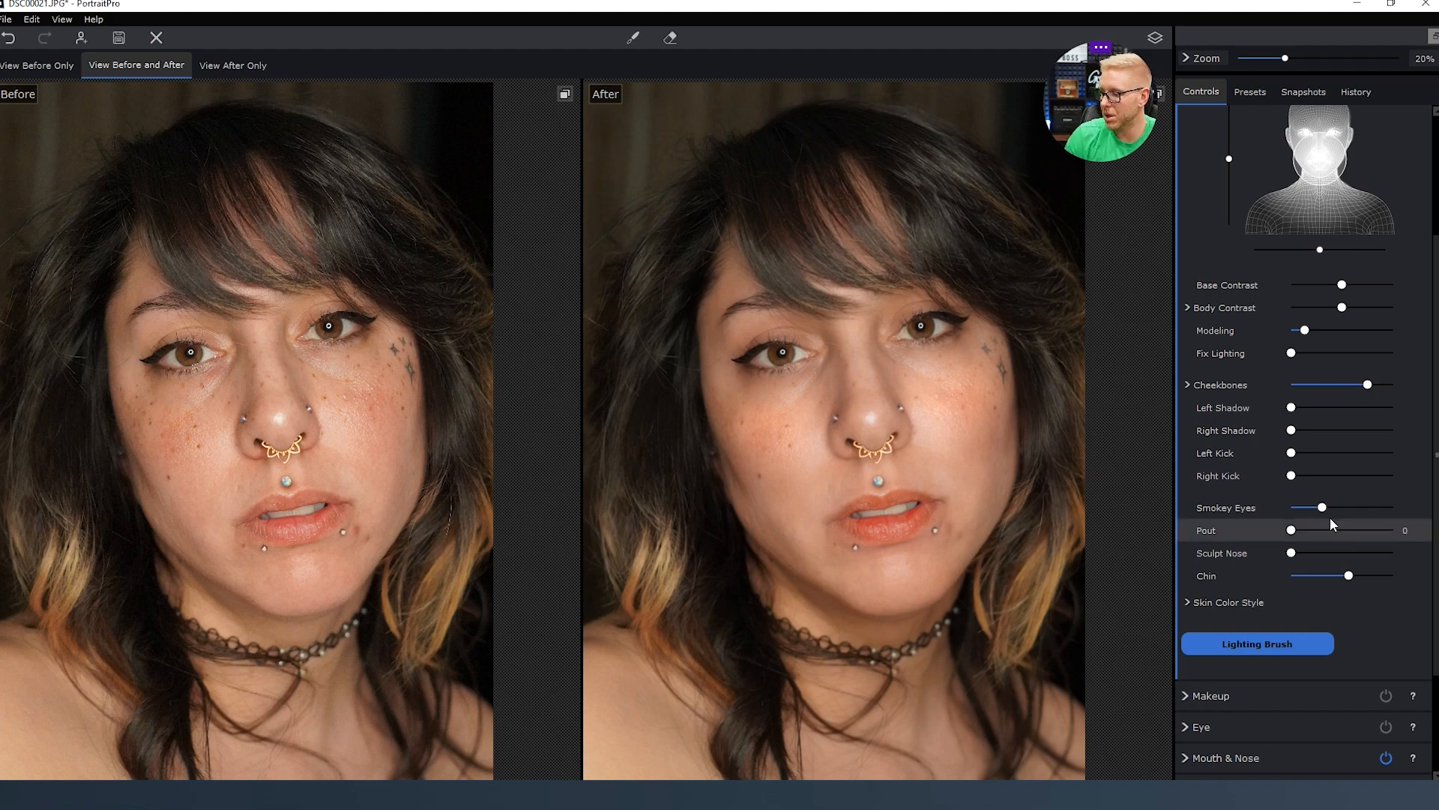
Try Color Change at full strength, undoing it, and try the Studio skin color style with Brightness Contrast at 92.
click(1186, 603)
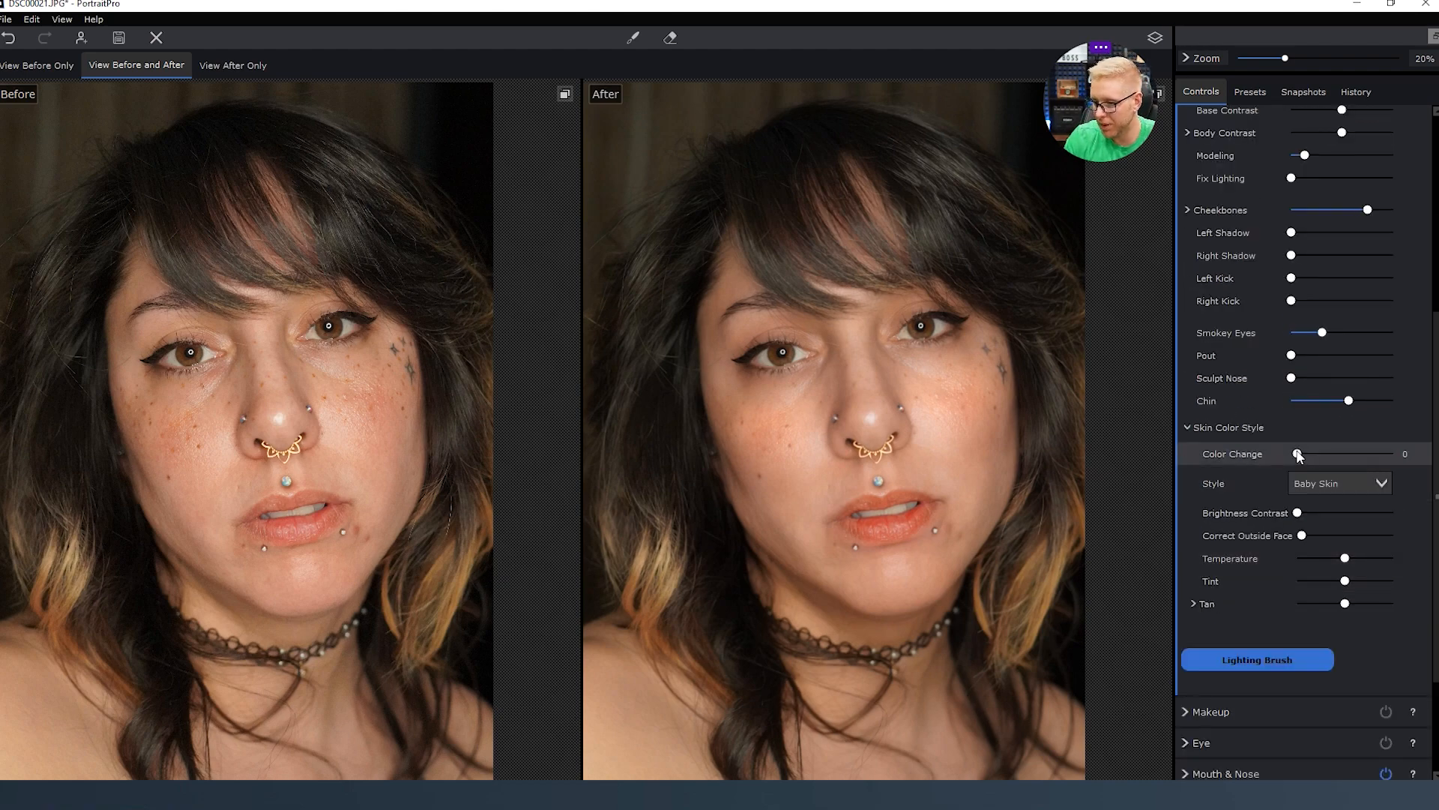
drag(1297, 454, 1392, 454)
key(ctrl+z)
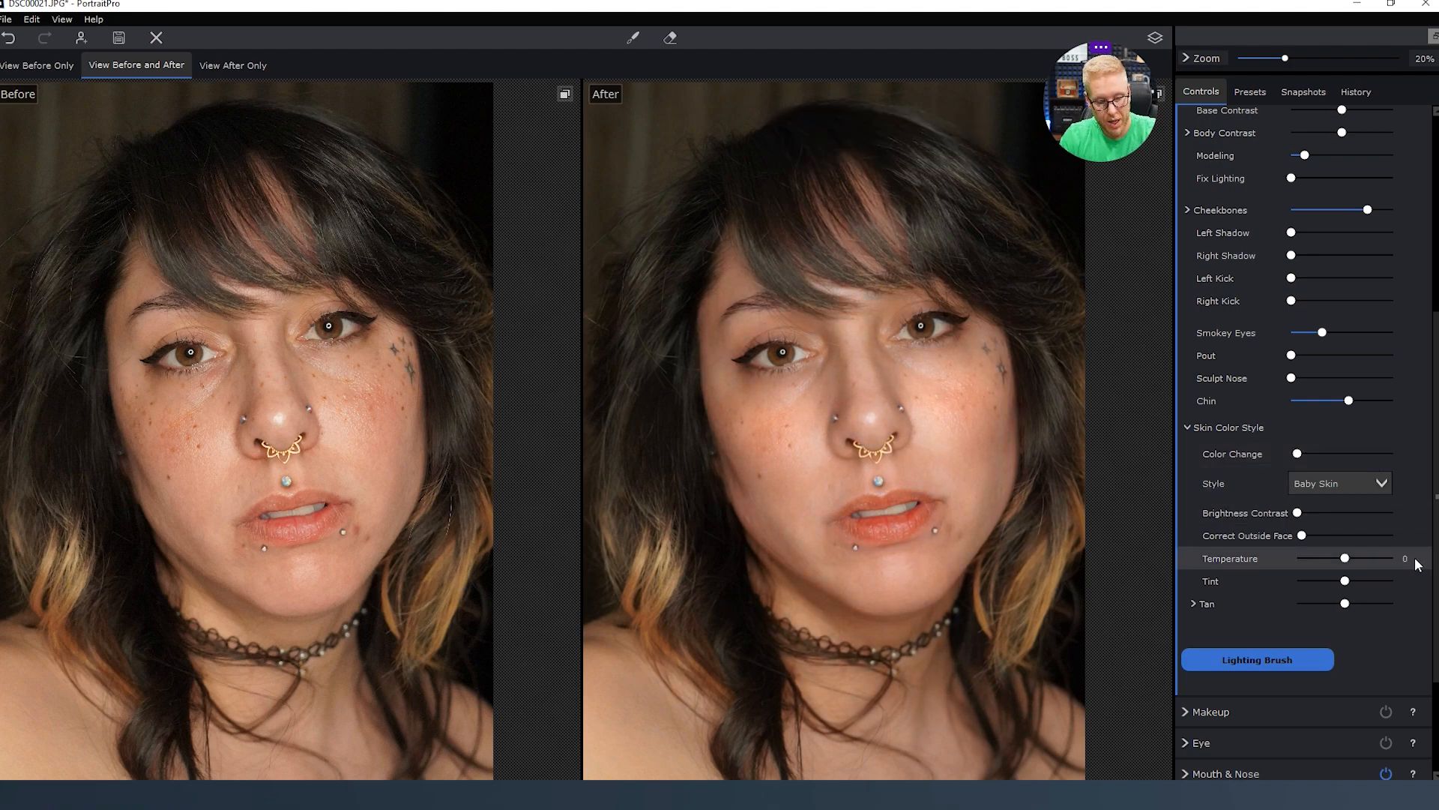
click(1363, 485)
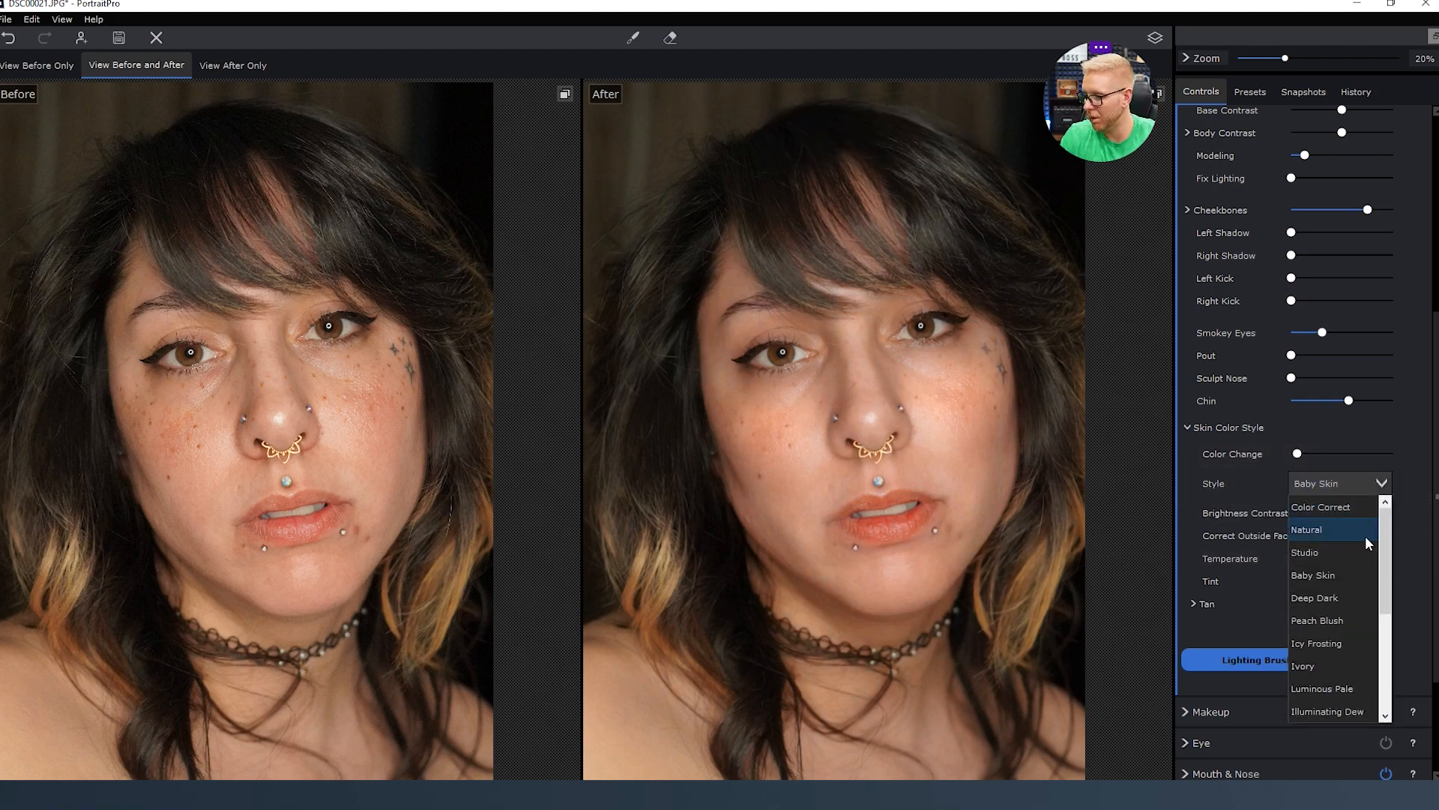
click(1327, 554)
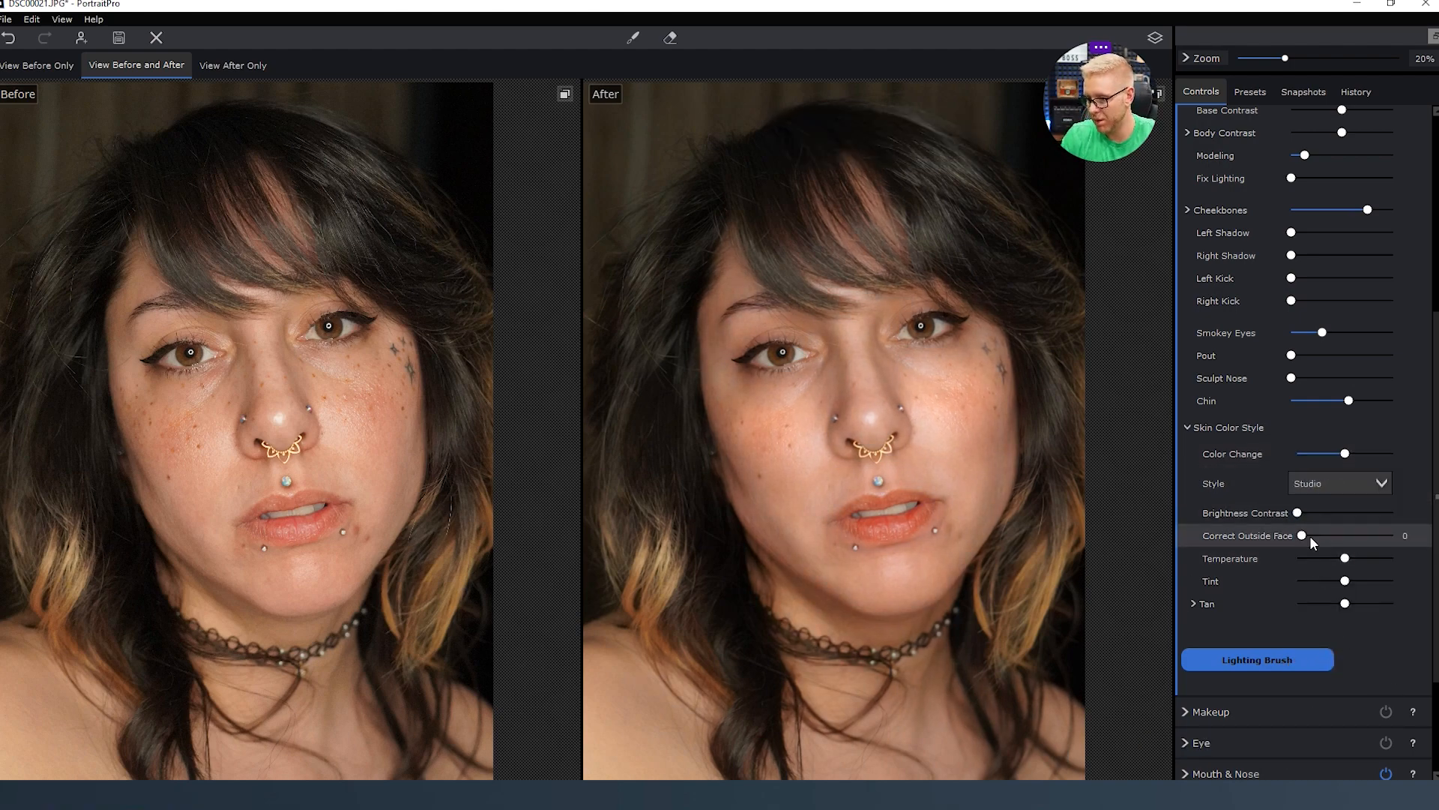
drag(1298, 512, 1385, 514)
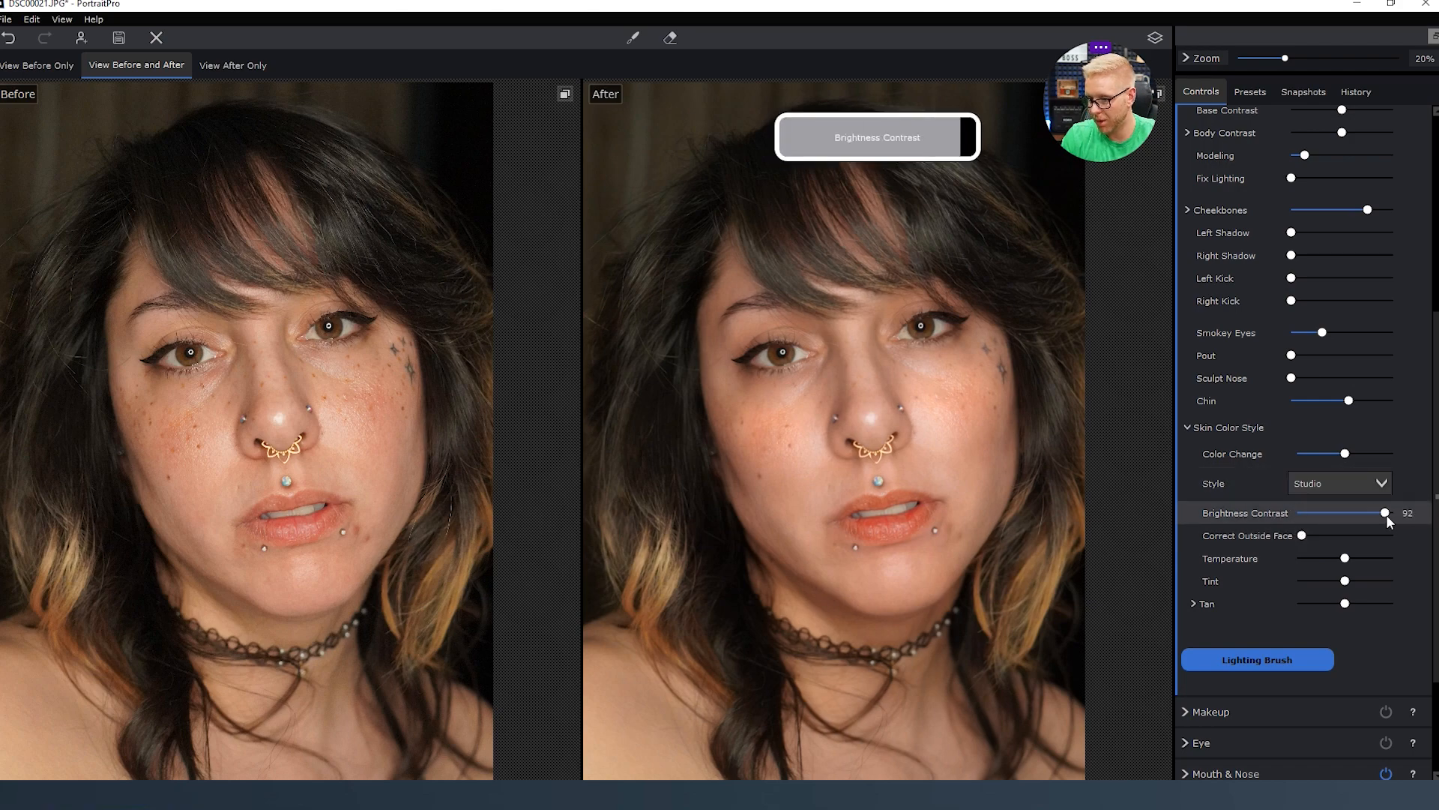
Set the skin color style to Natural and raise Correct Outside Face to about 19.
click(1338, 482)
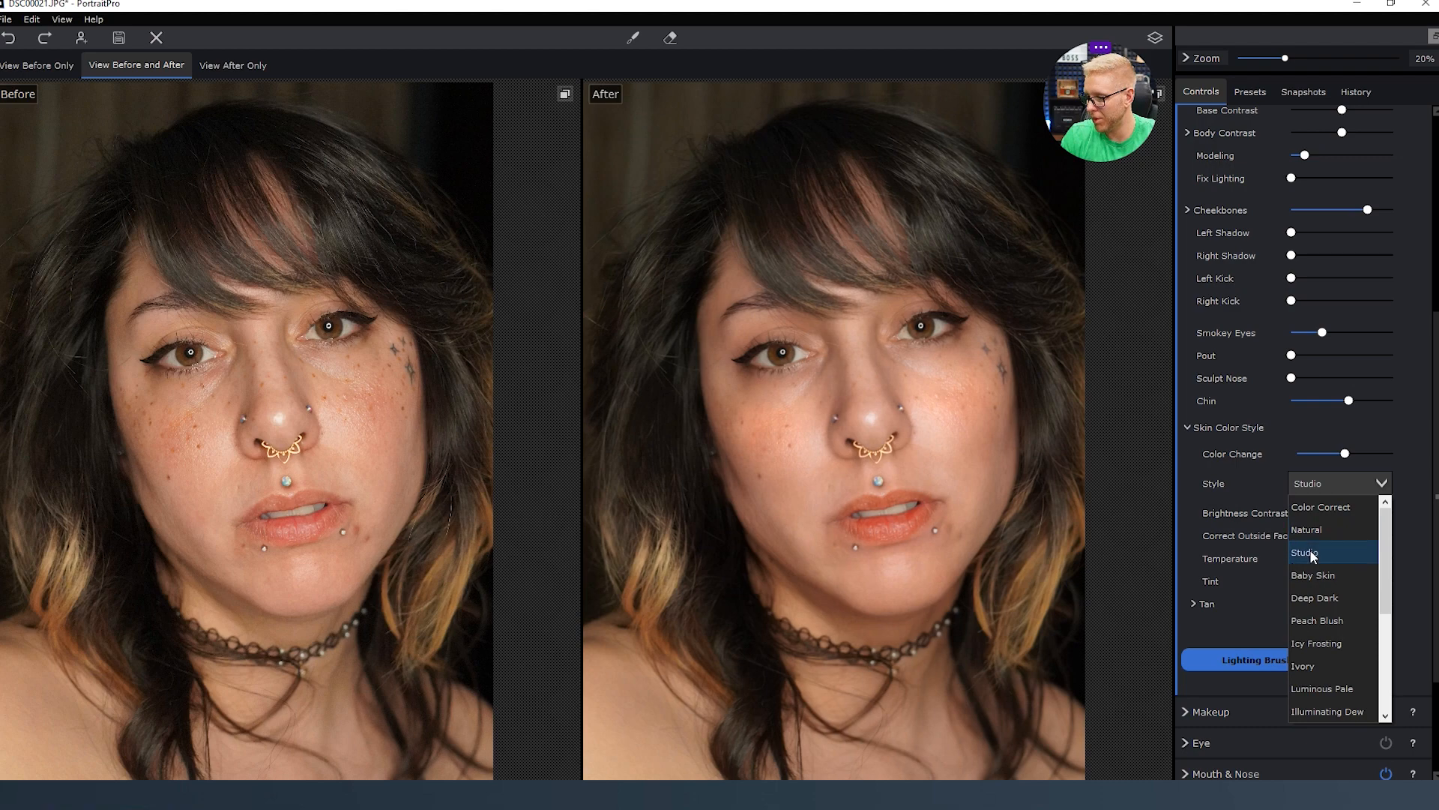
click(1321, 530)
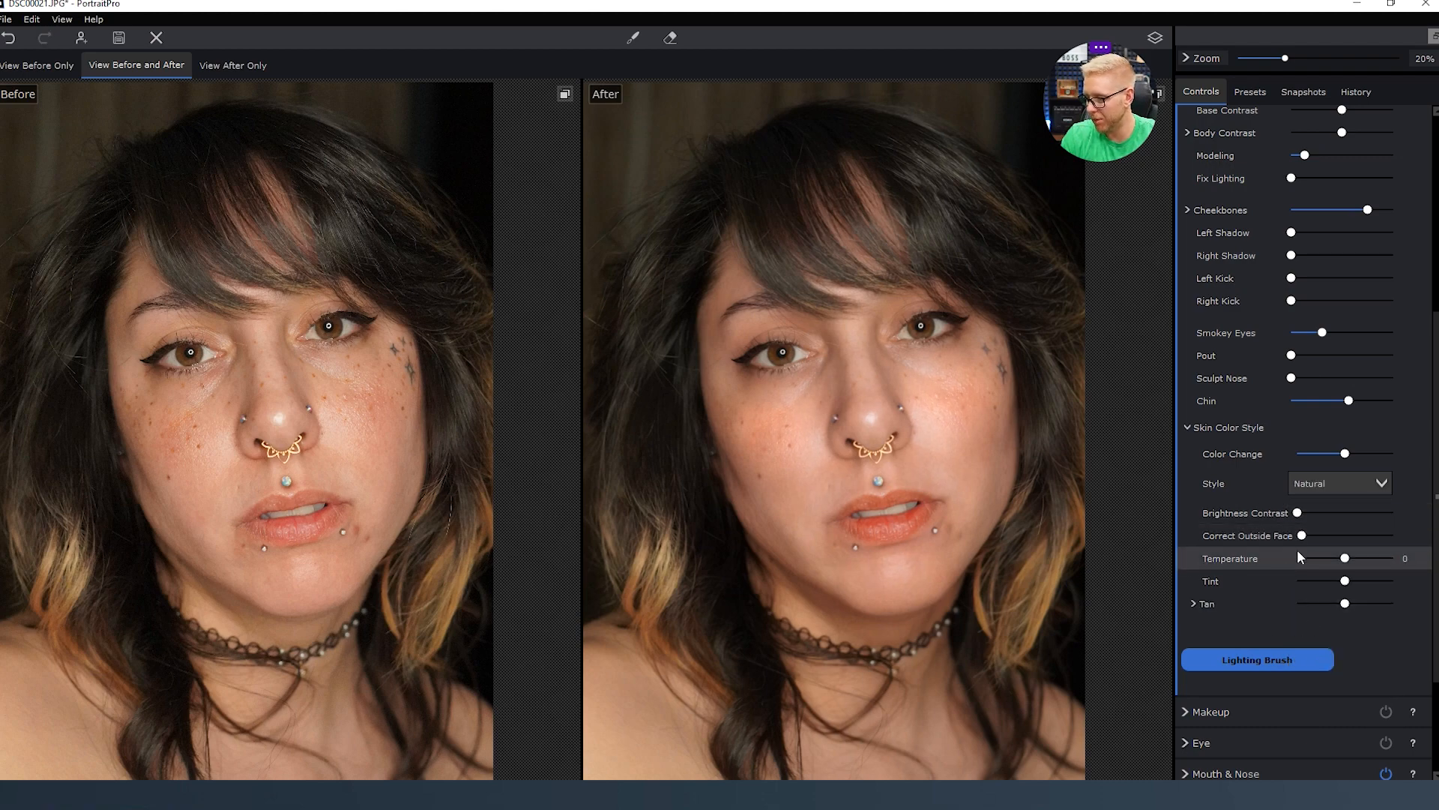
mouse_move(1303, 538)
mouse_down()
mouse_move(1396, 539)
mouse_move(1286, 544)
mouse_move(1357, 548)
mouse_move(1303, 540)
mouse_move(1316, 539)
mouse_up()
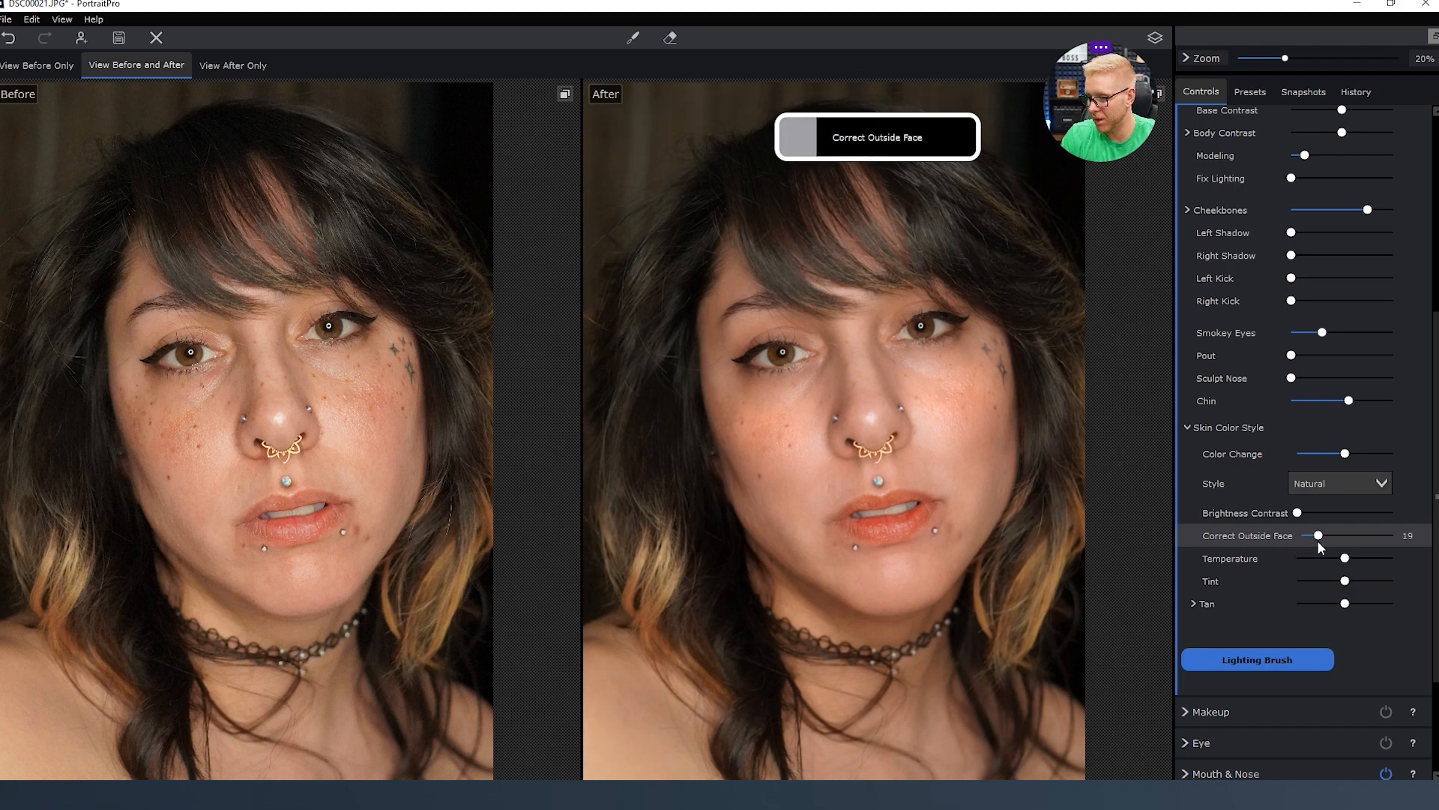
click(1189, 429)
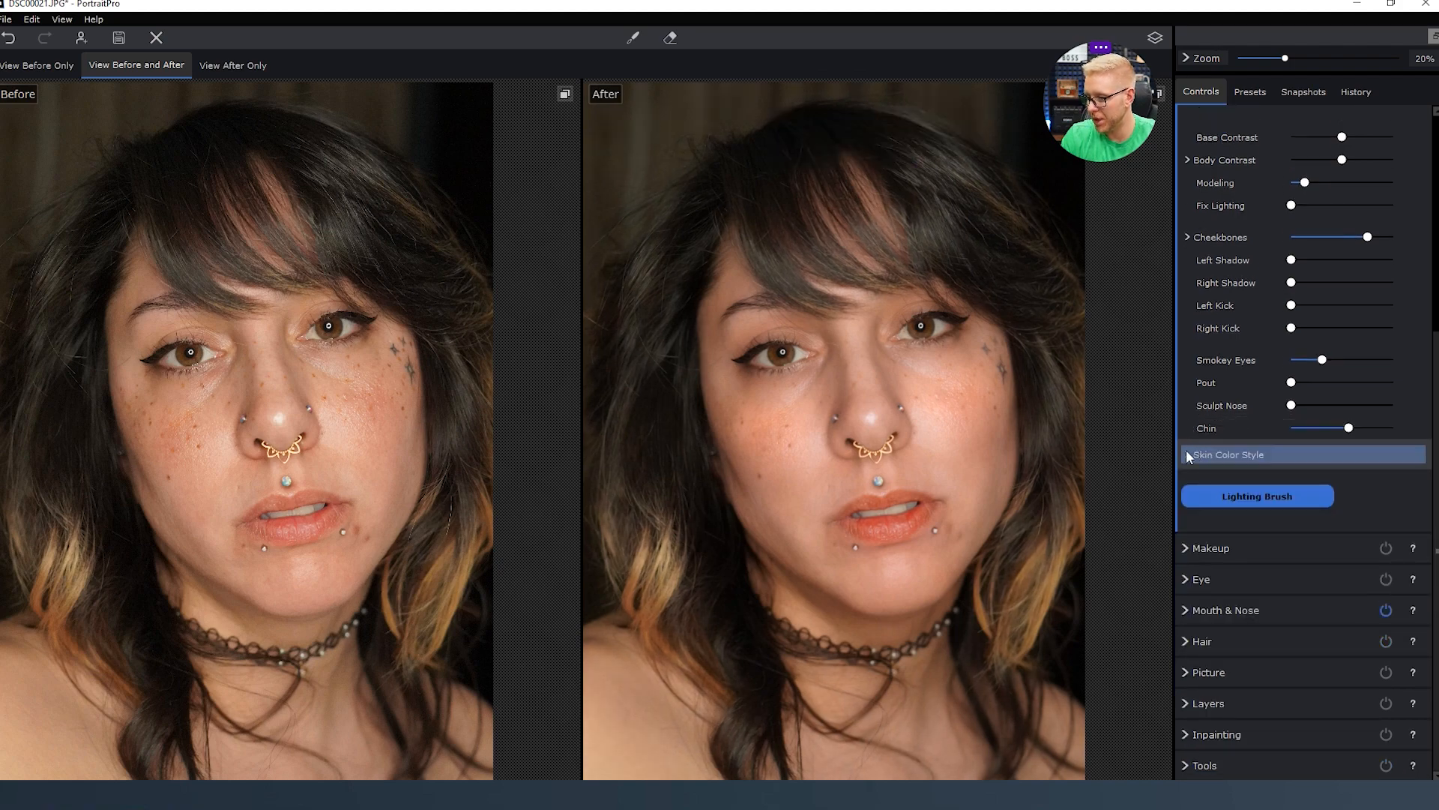
Try a slightly stronger Tan in the skin color settings and undo the change.
click(1188, 452)
mouse_move(1345, 631)
mouse_down()
mouse_move(1395, 630)
mouse_move(1237, 638)
mouse_move(1359, 634)
mouse_up()
key(ctrl+z)
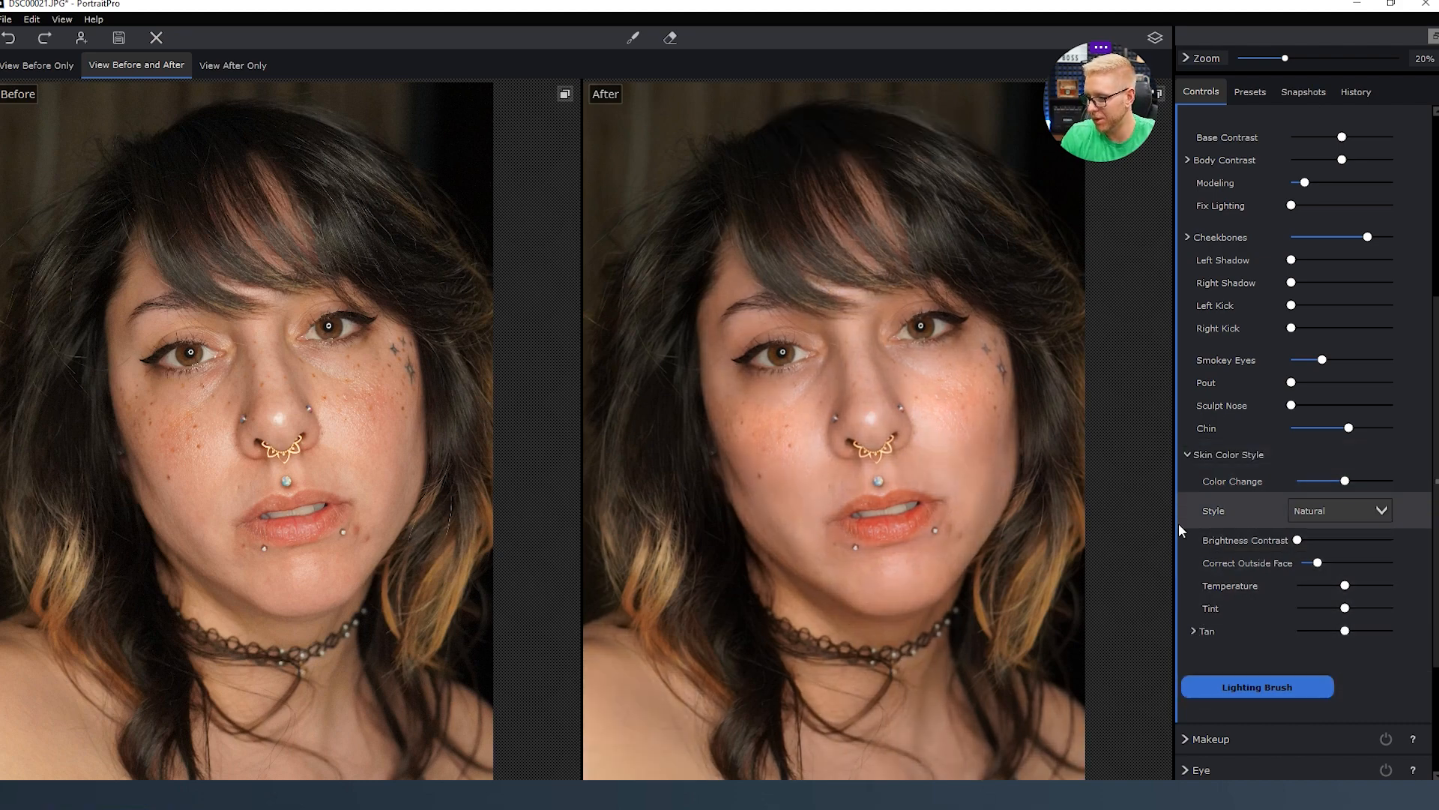
Close the Lighting & Coloring controls and open the Makeup controls.
scroll(1222, 515, up, 4)
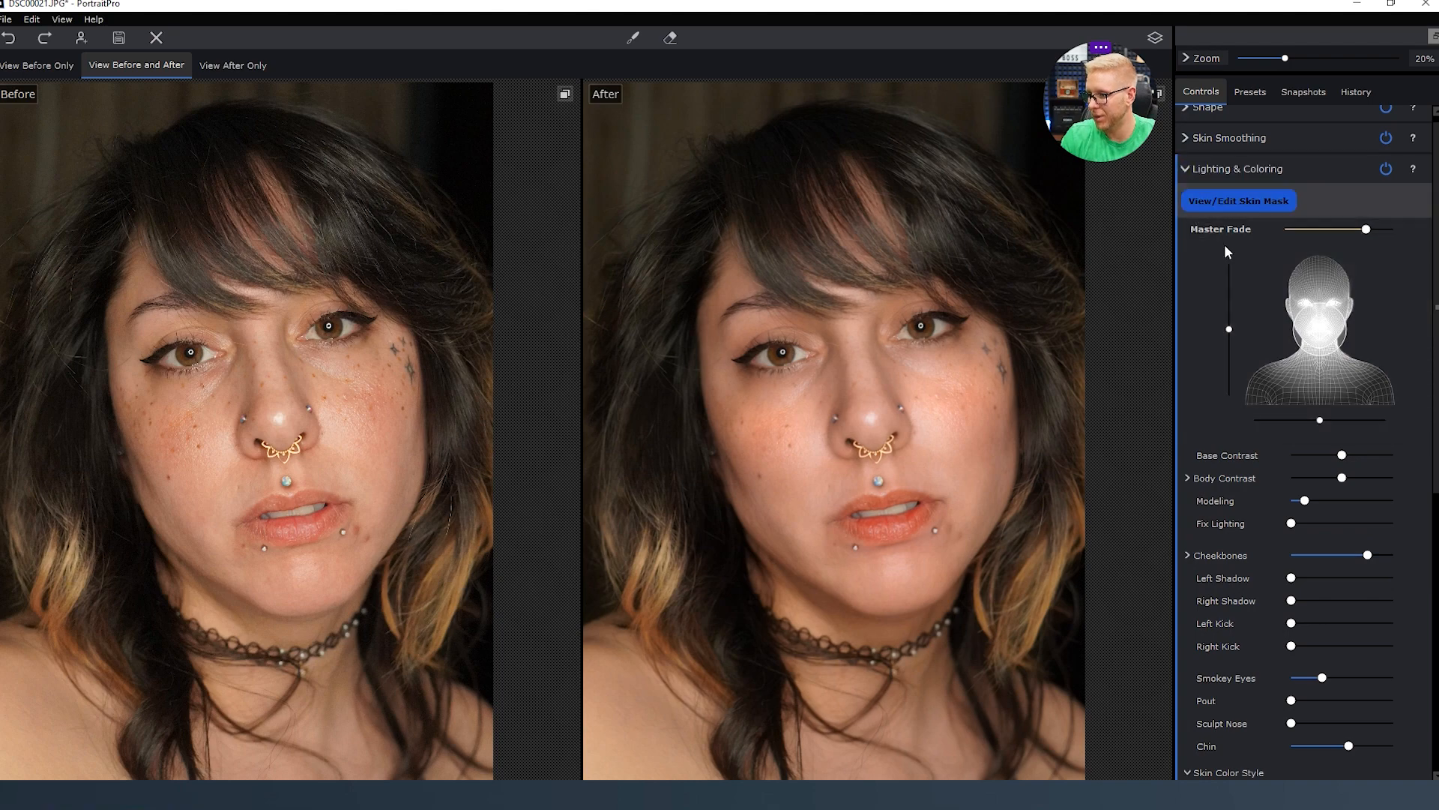
scroll(1192, 164, down, 5)
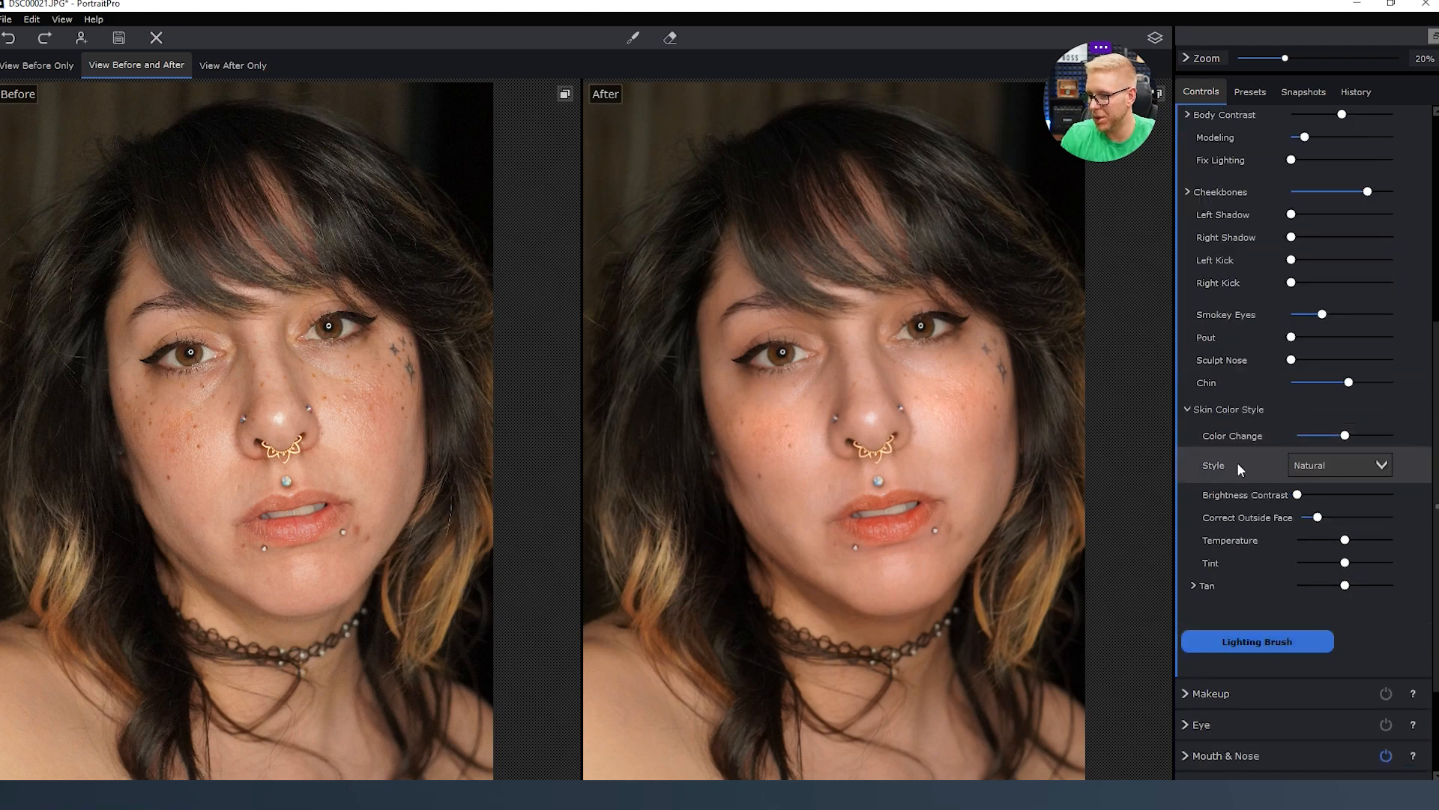
scroll(1240, 460, up, 5)
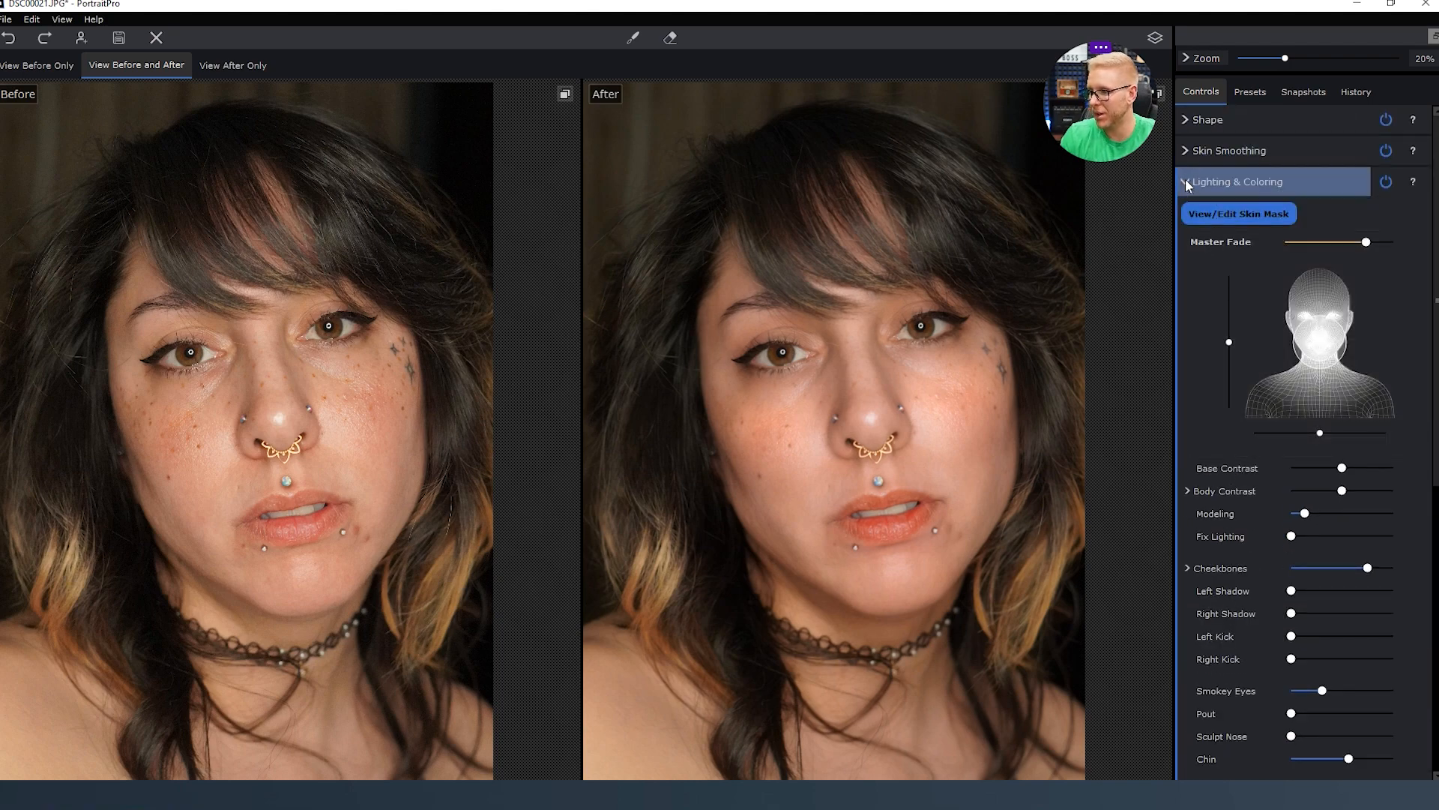
click(1186, 180)
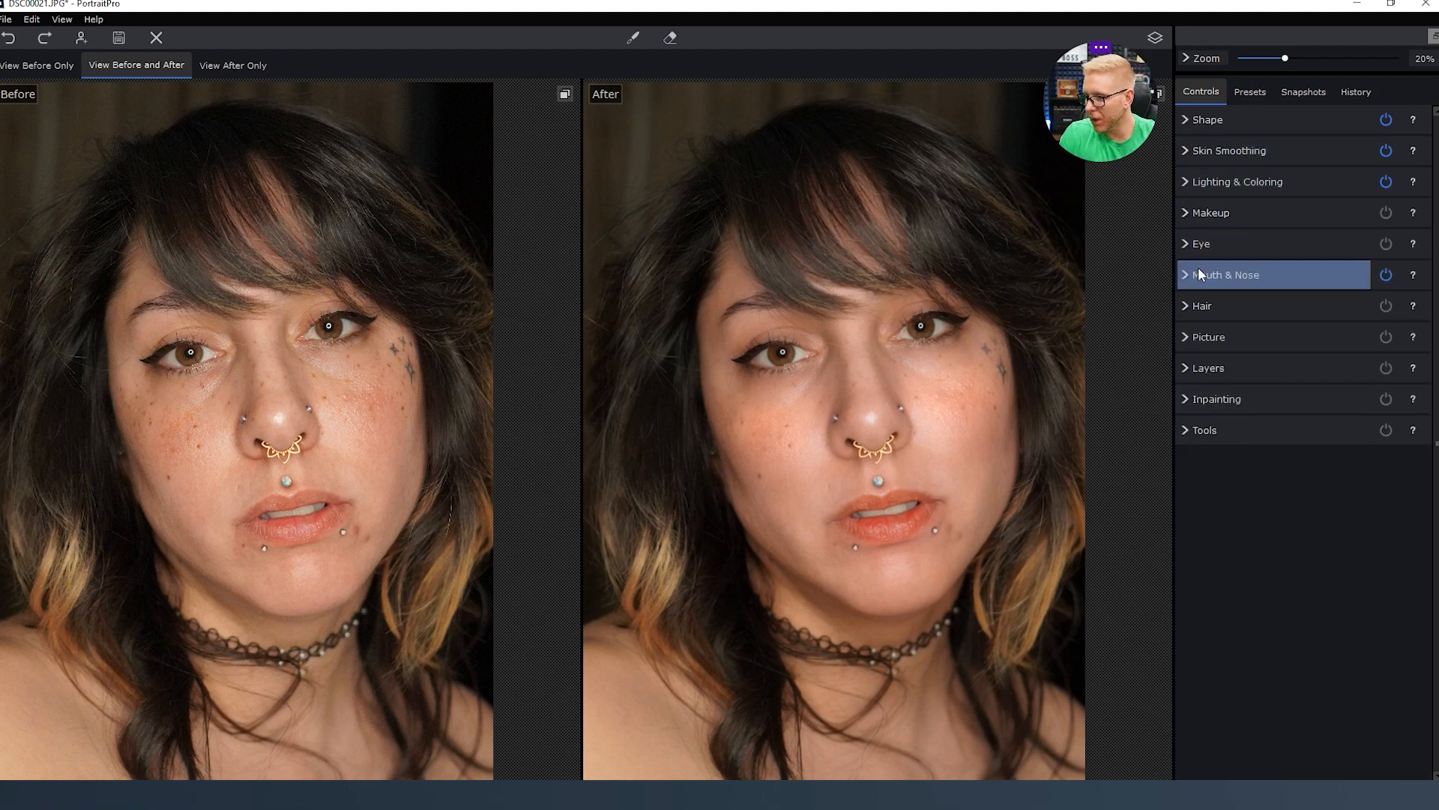
click(1188, 215)
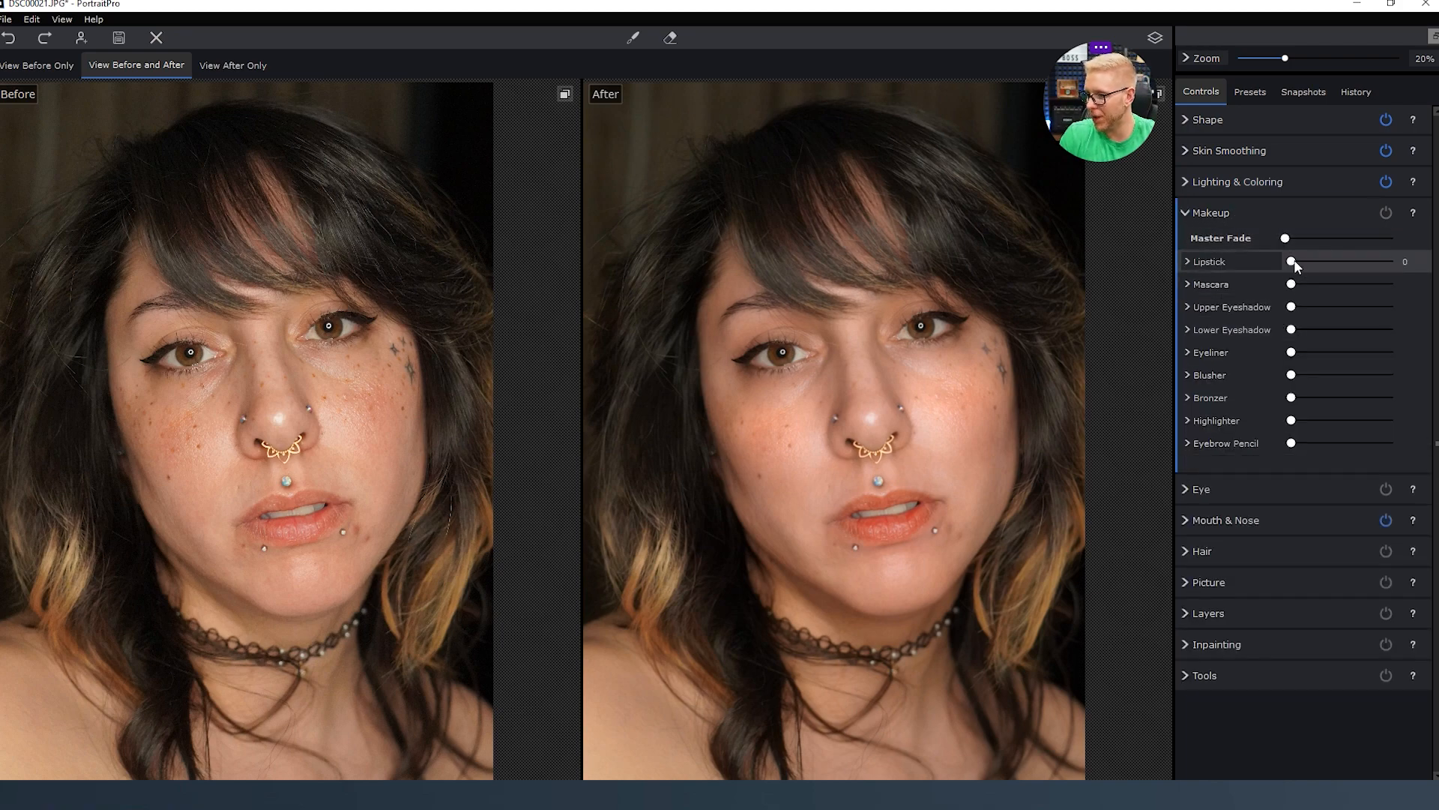
Apply lipstick by trying several conventional shades, choosing a muted rose-brown, and lightening it to a dusty pink.
click(1188, 261)
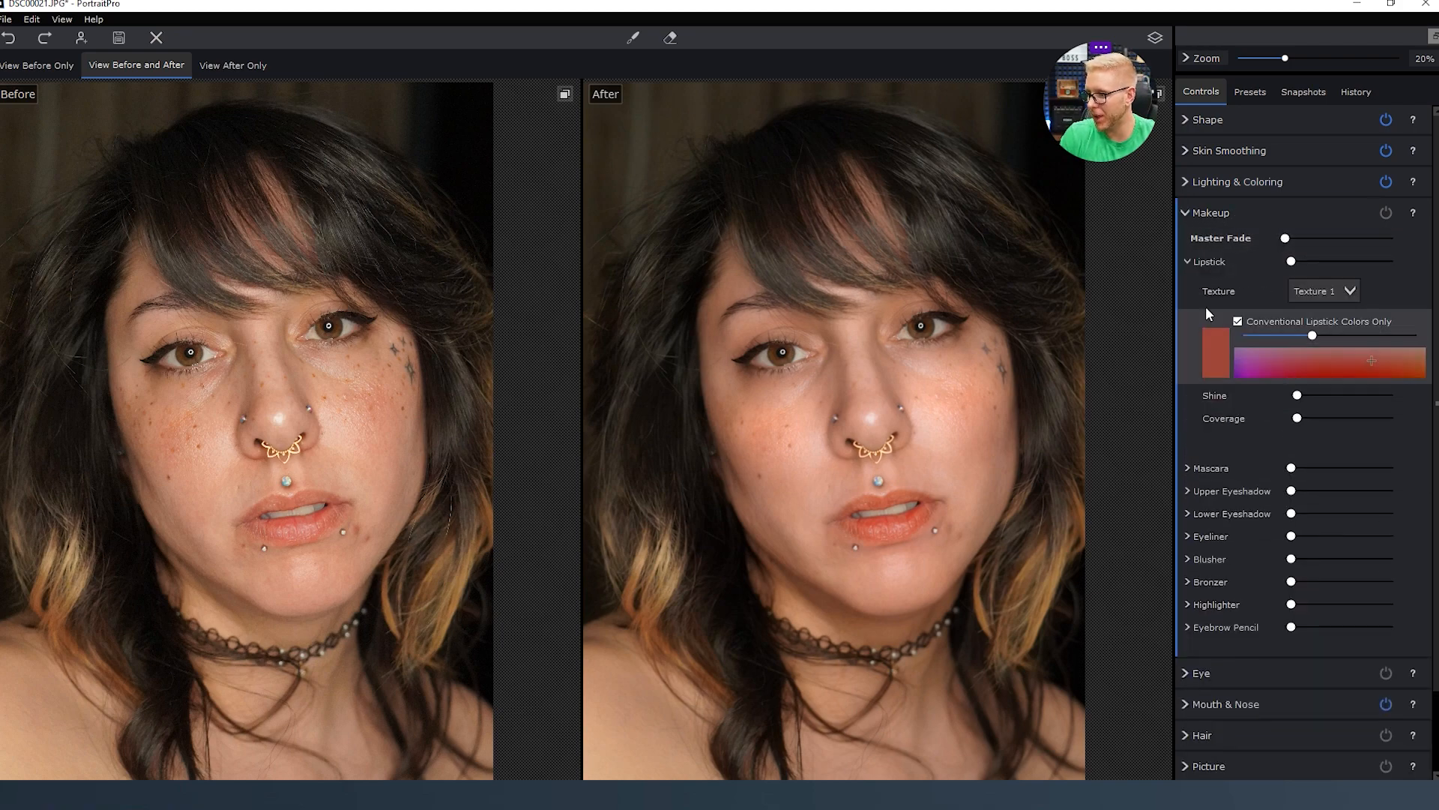
click(1258, 362)
click(1325, 363)
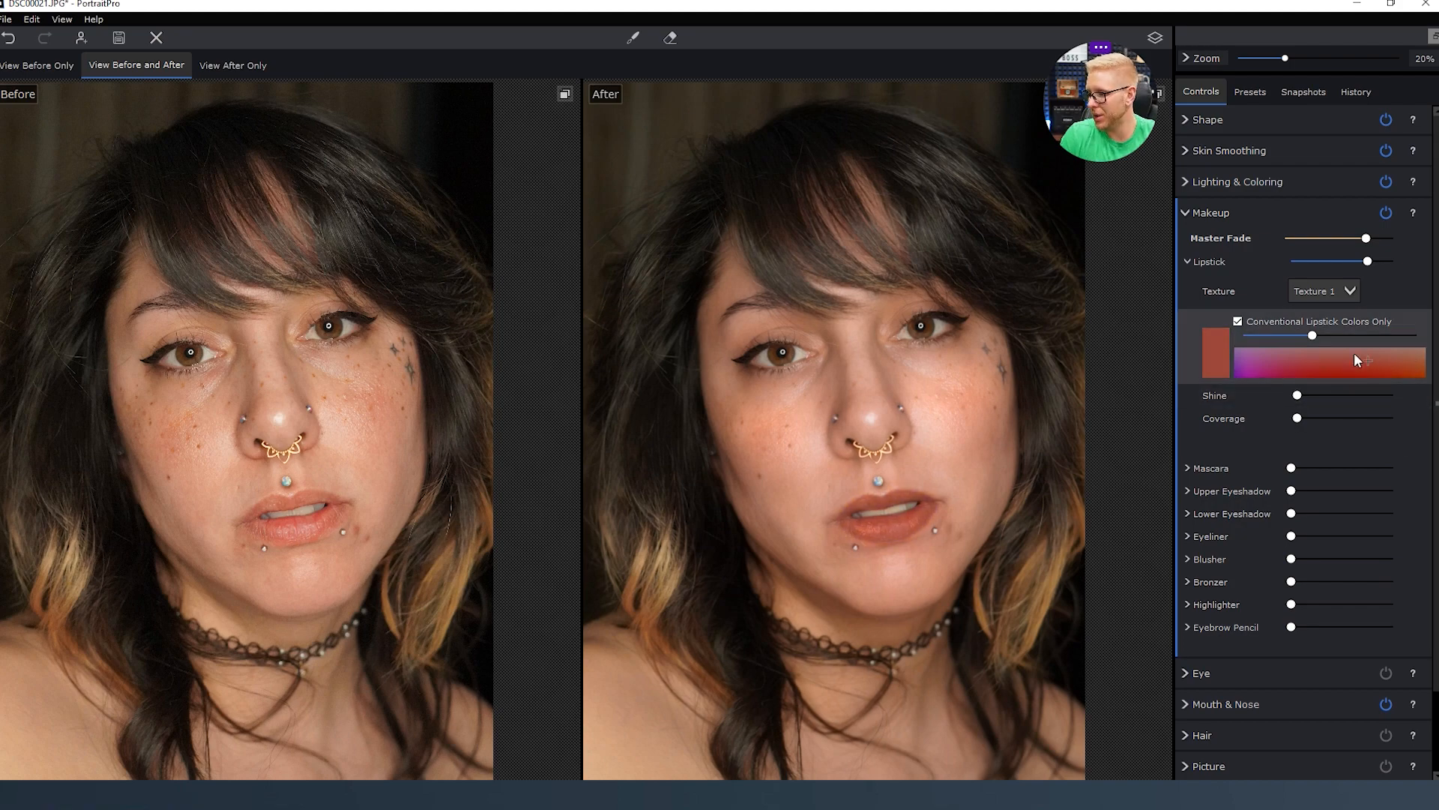
click(1371, 363)
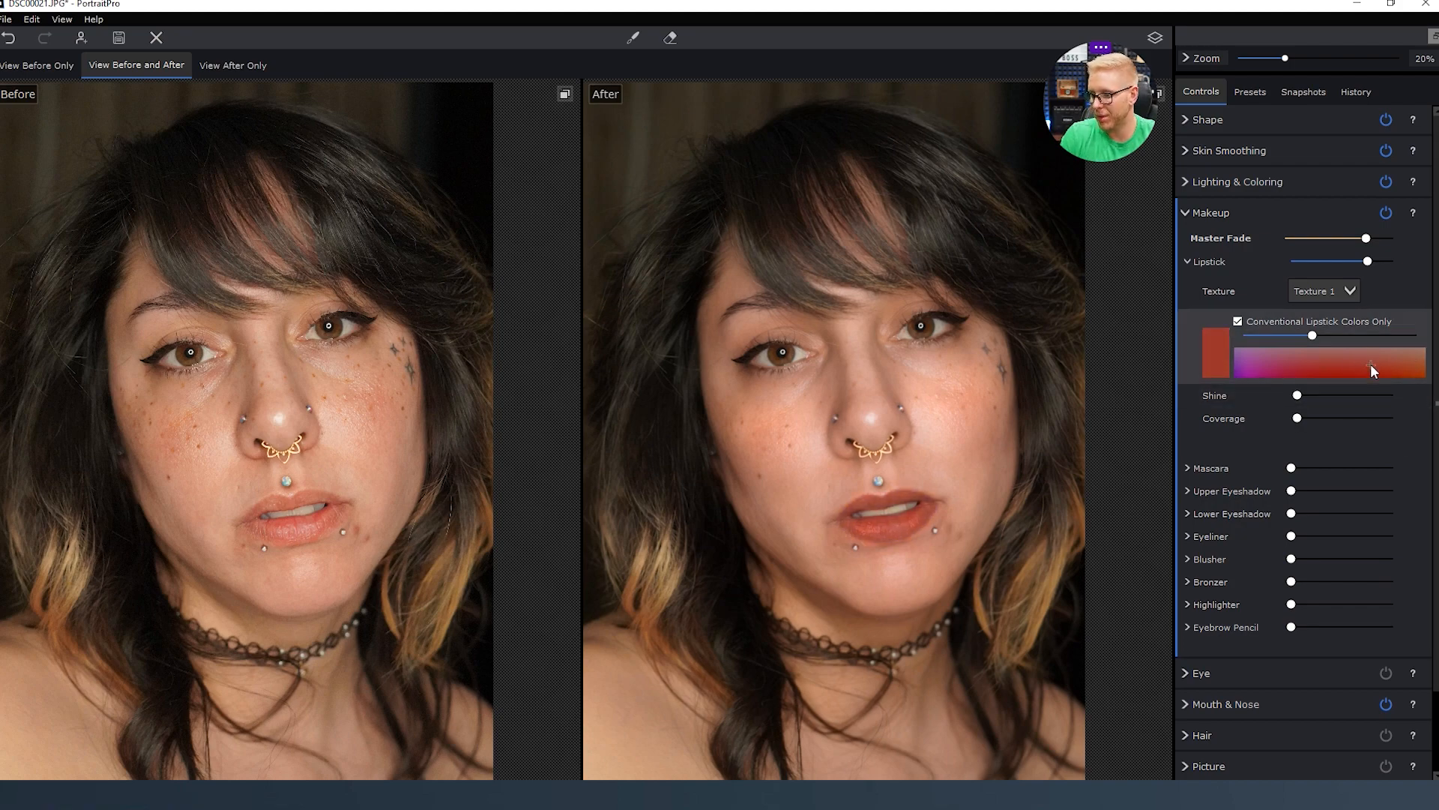
click(1377, 355)
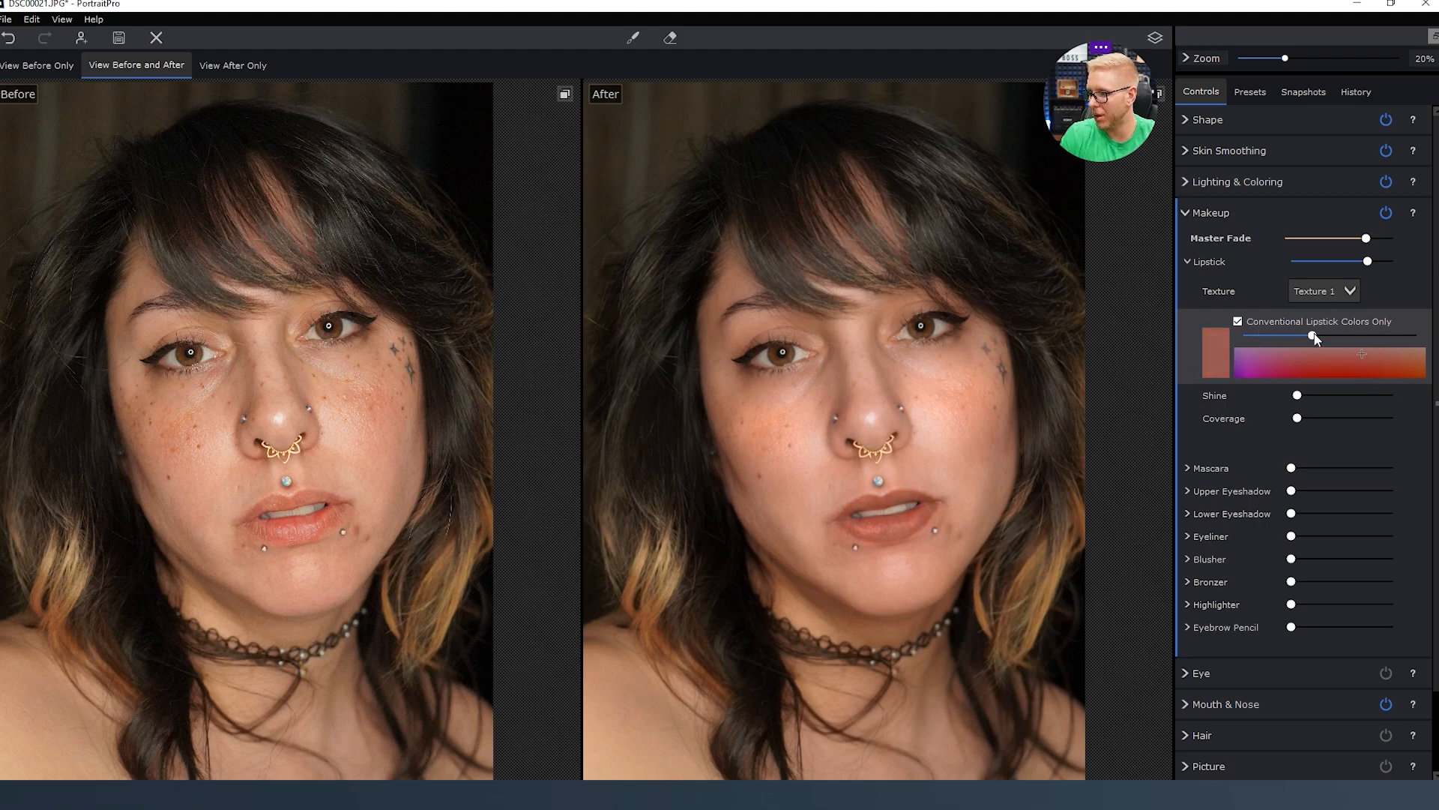
drag(1295, 333, 1340, 339)
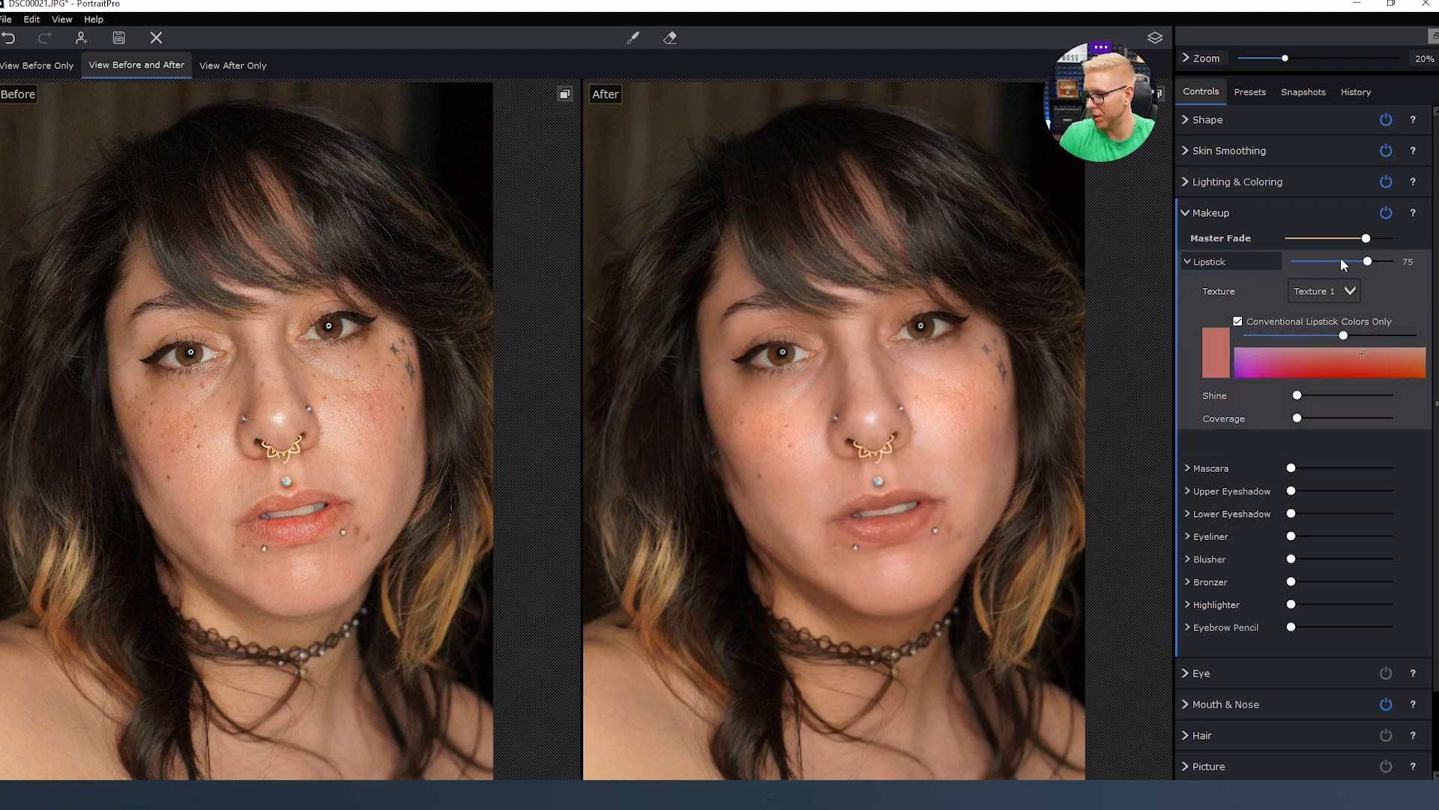
Set the Lipstick strength to 95 and raise its Coverage to about half of its range.
drag(1368, 262, 1408, 292)
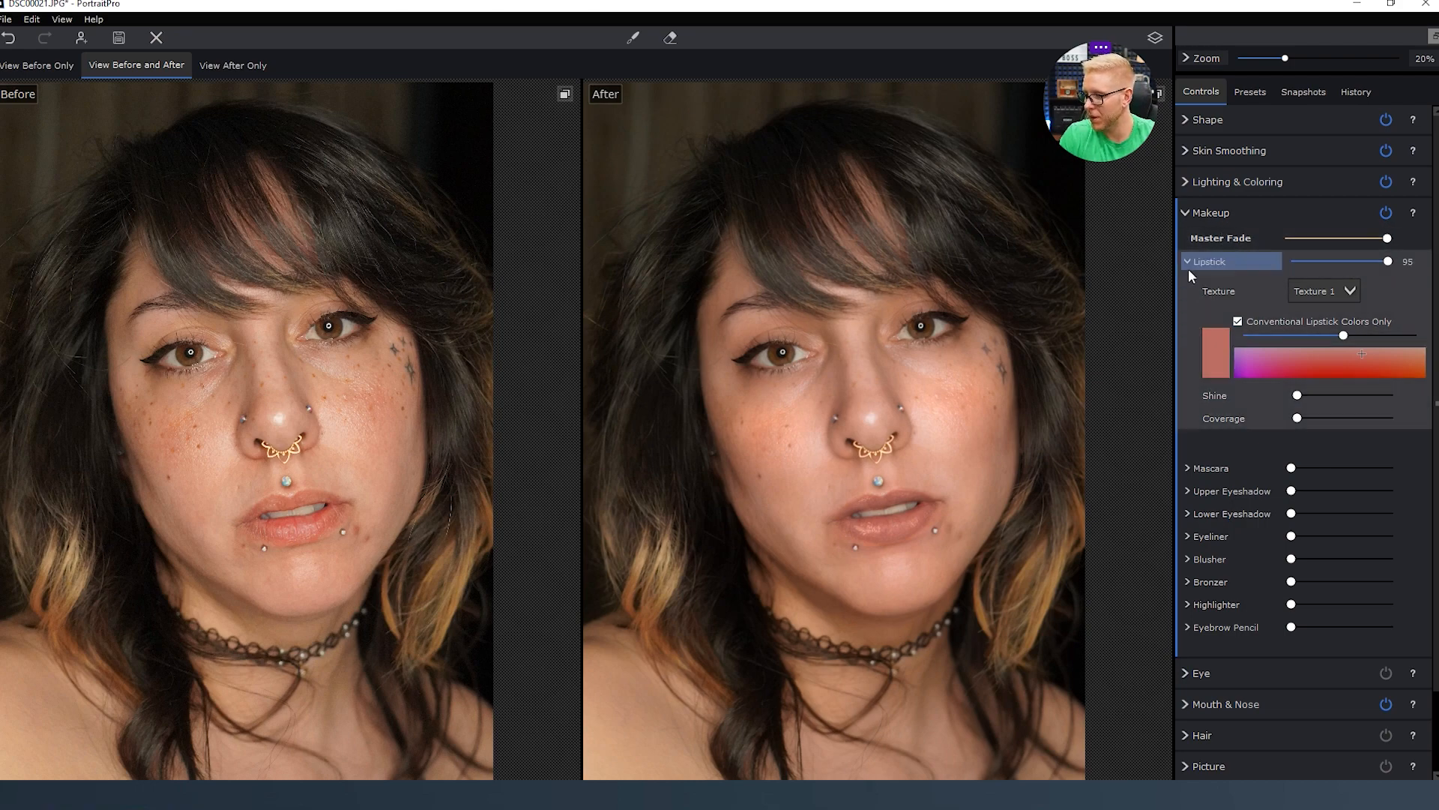
drag(1299, 397, 1349, 432)
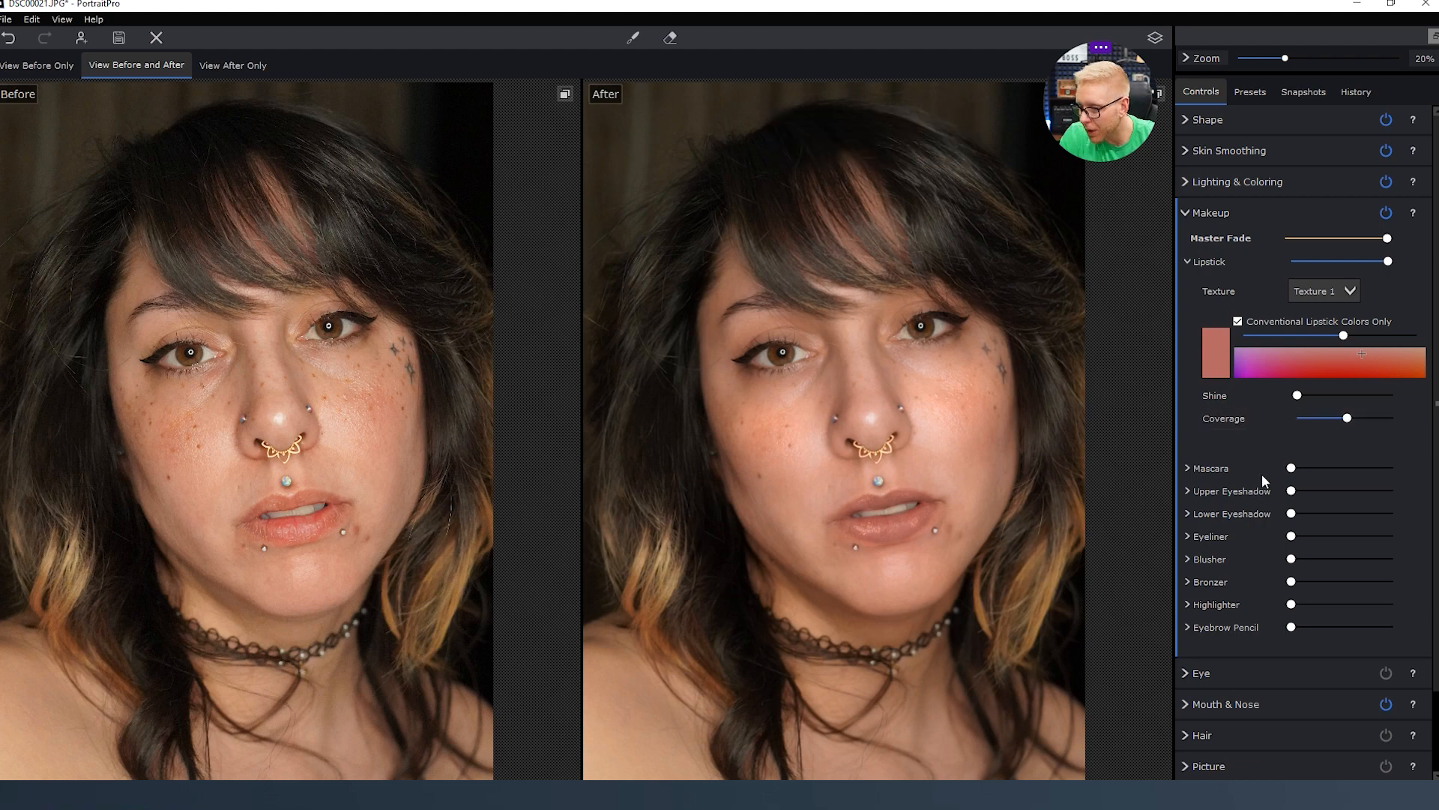
click(1185, 267)
Dismiss the mascara placement tip, set Mascara to its maximum, and check the lashes up close.
click(1187, 284)
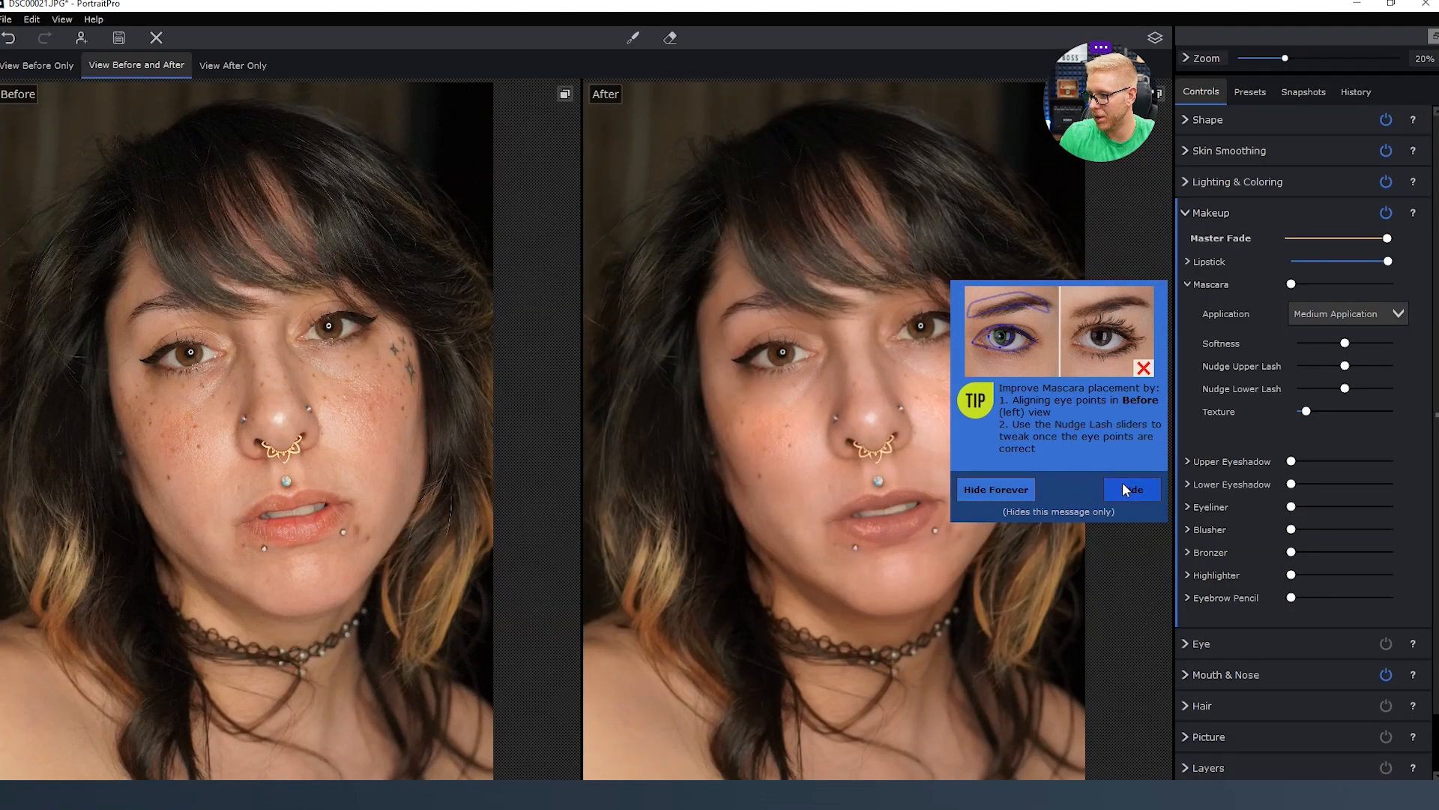
click(1125, 487)
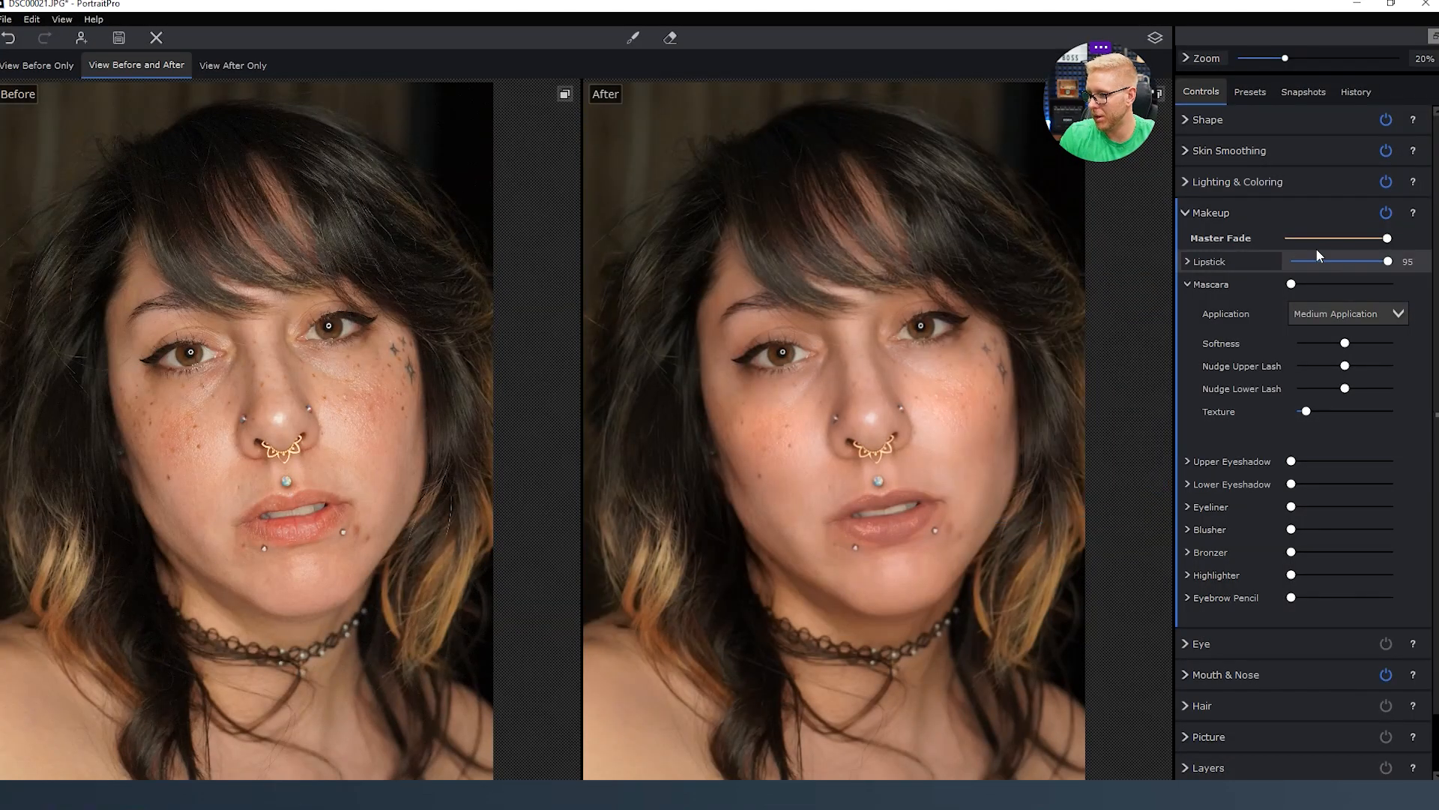
drag(1291, 285, 1393, 284)
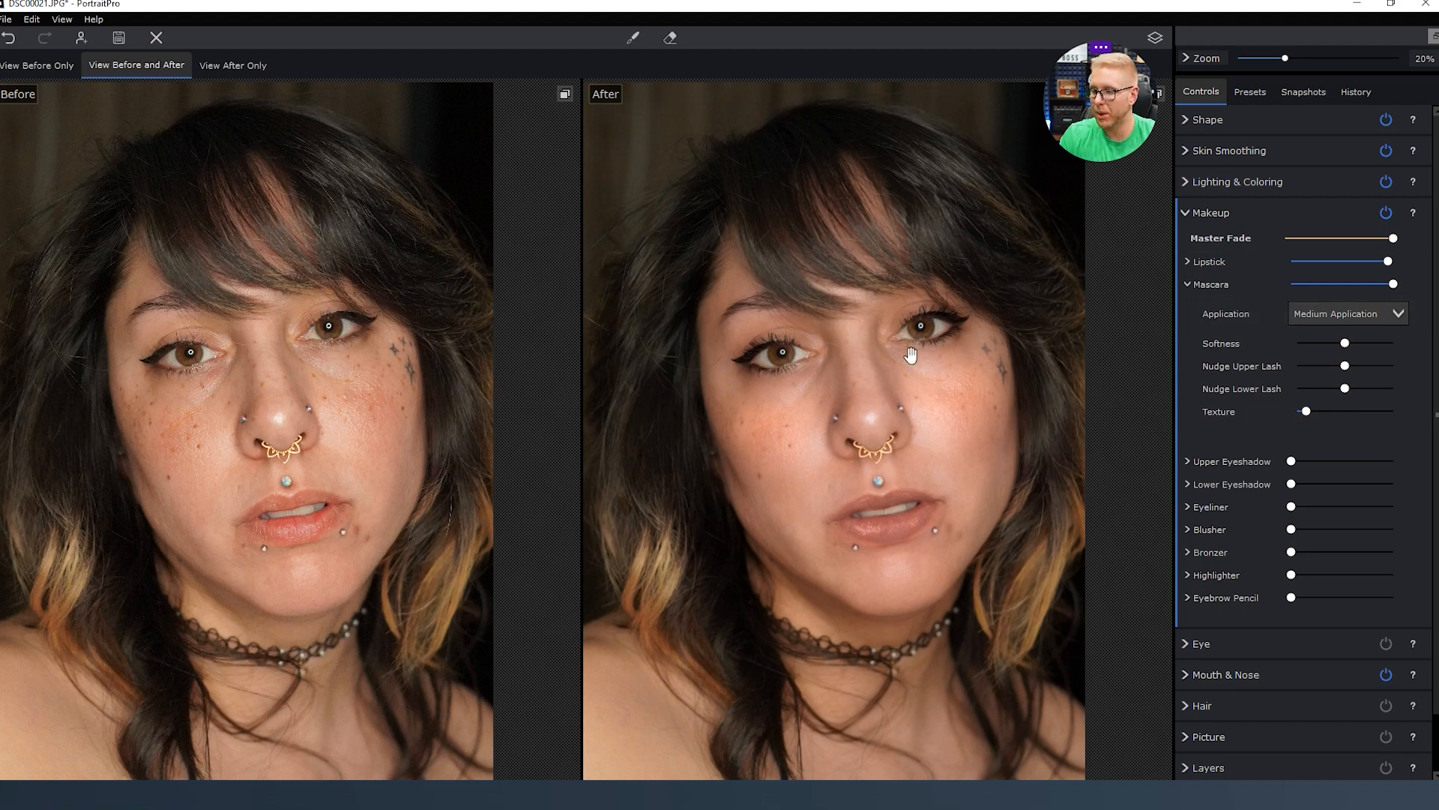
scroll(772, 366, up, 3)
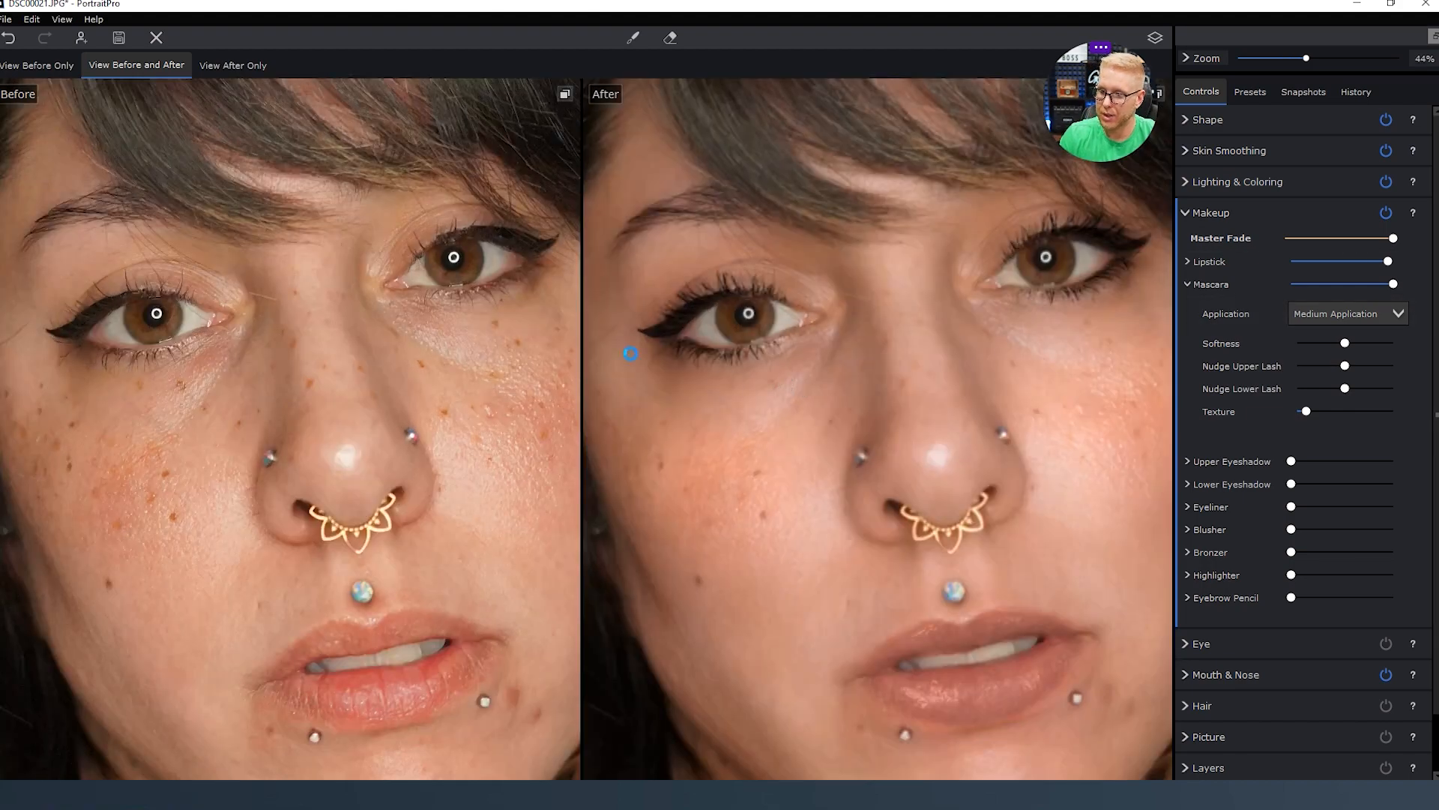
drag(1399, 284, 1379, 286)
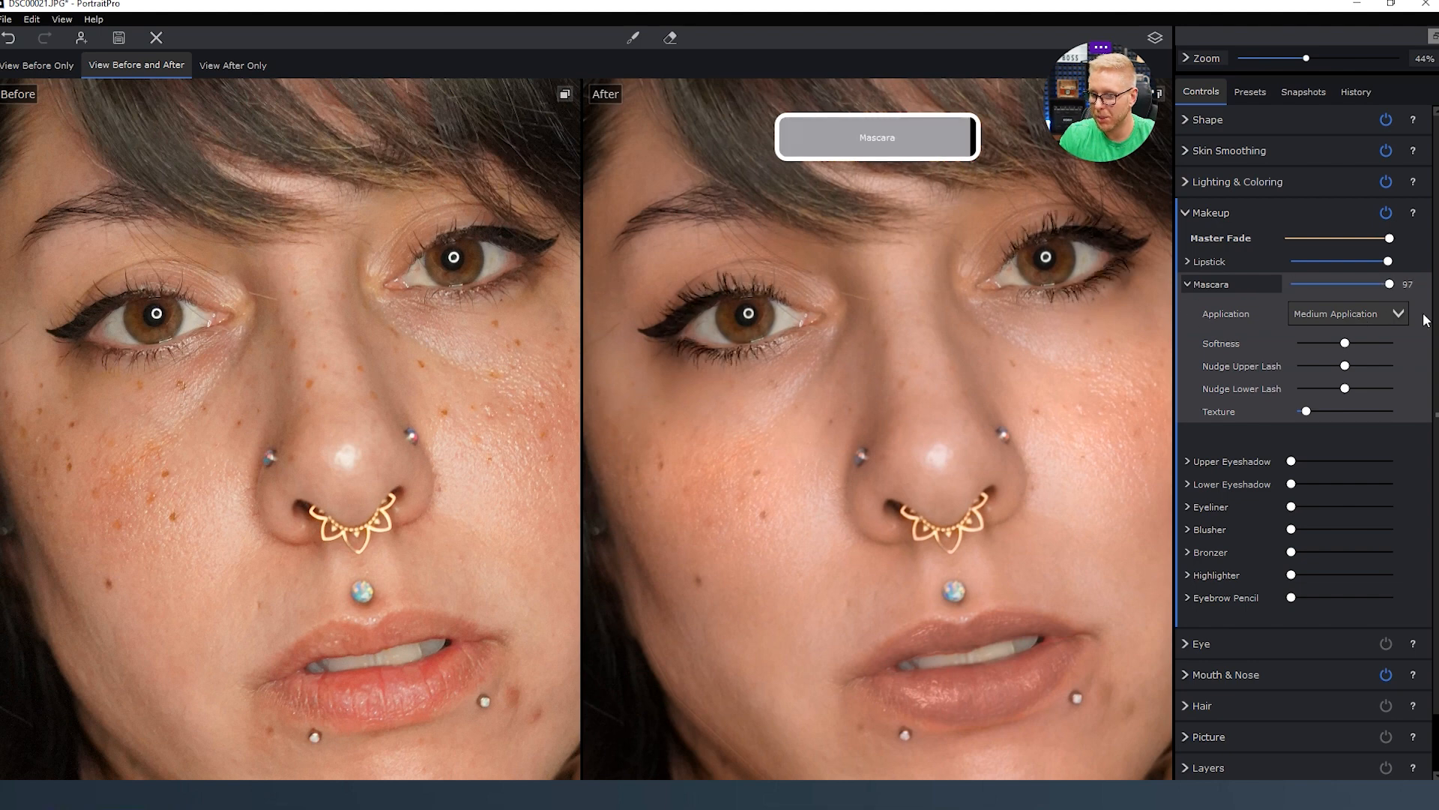
mouse_move(448, 287)
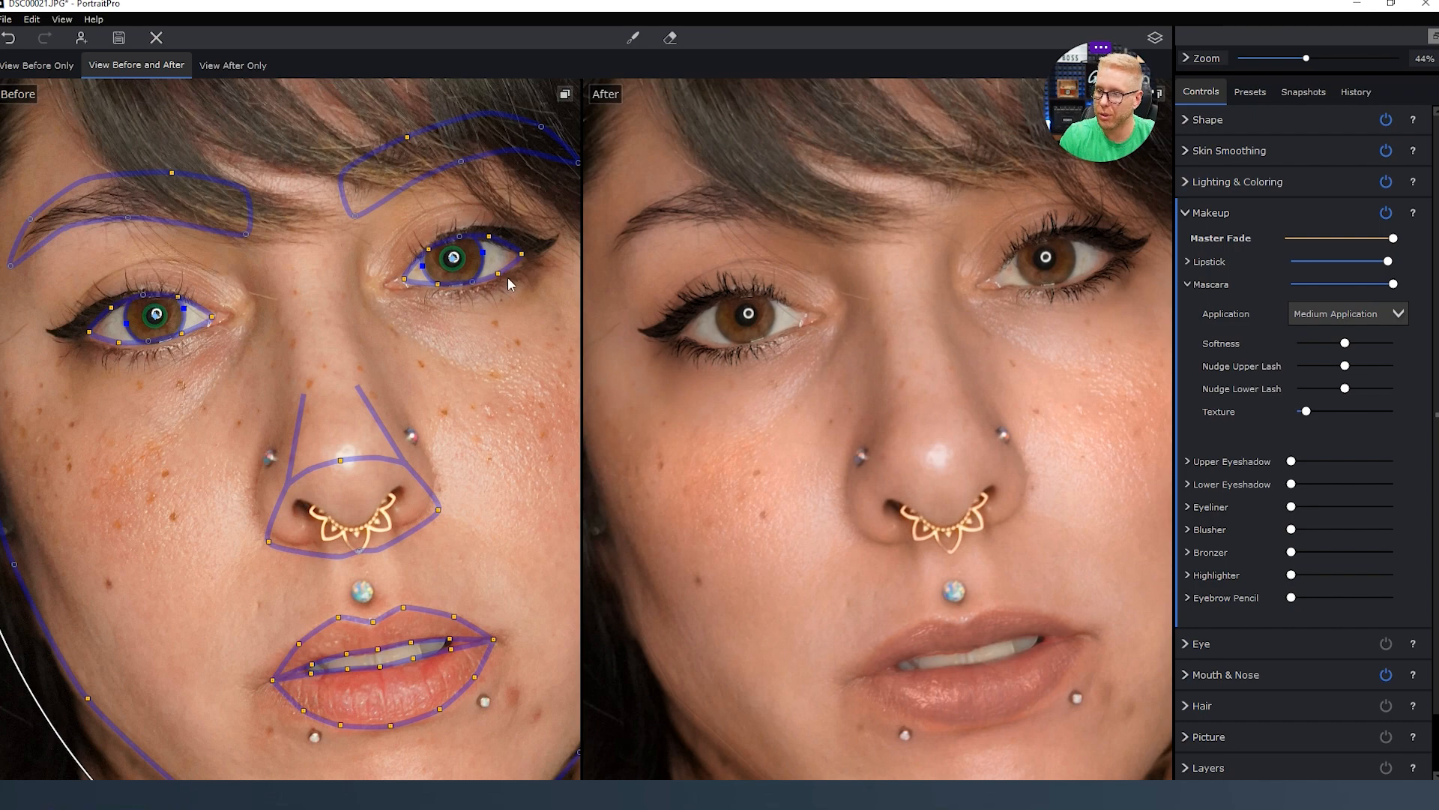
scroll(884, 364, down, 3)
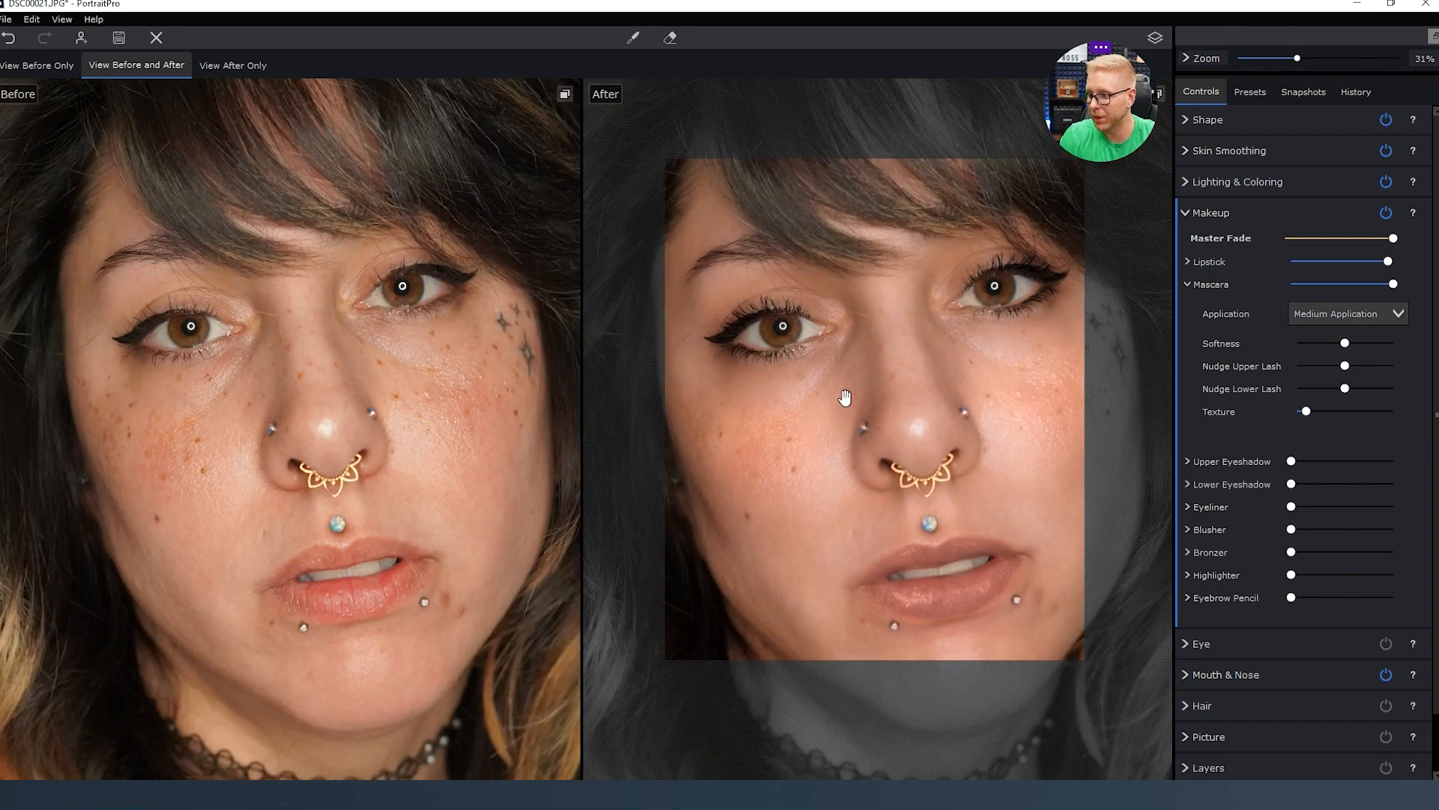
scroll(905, 353, down, 1)
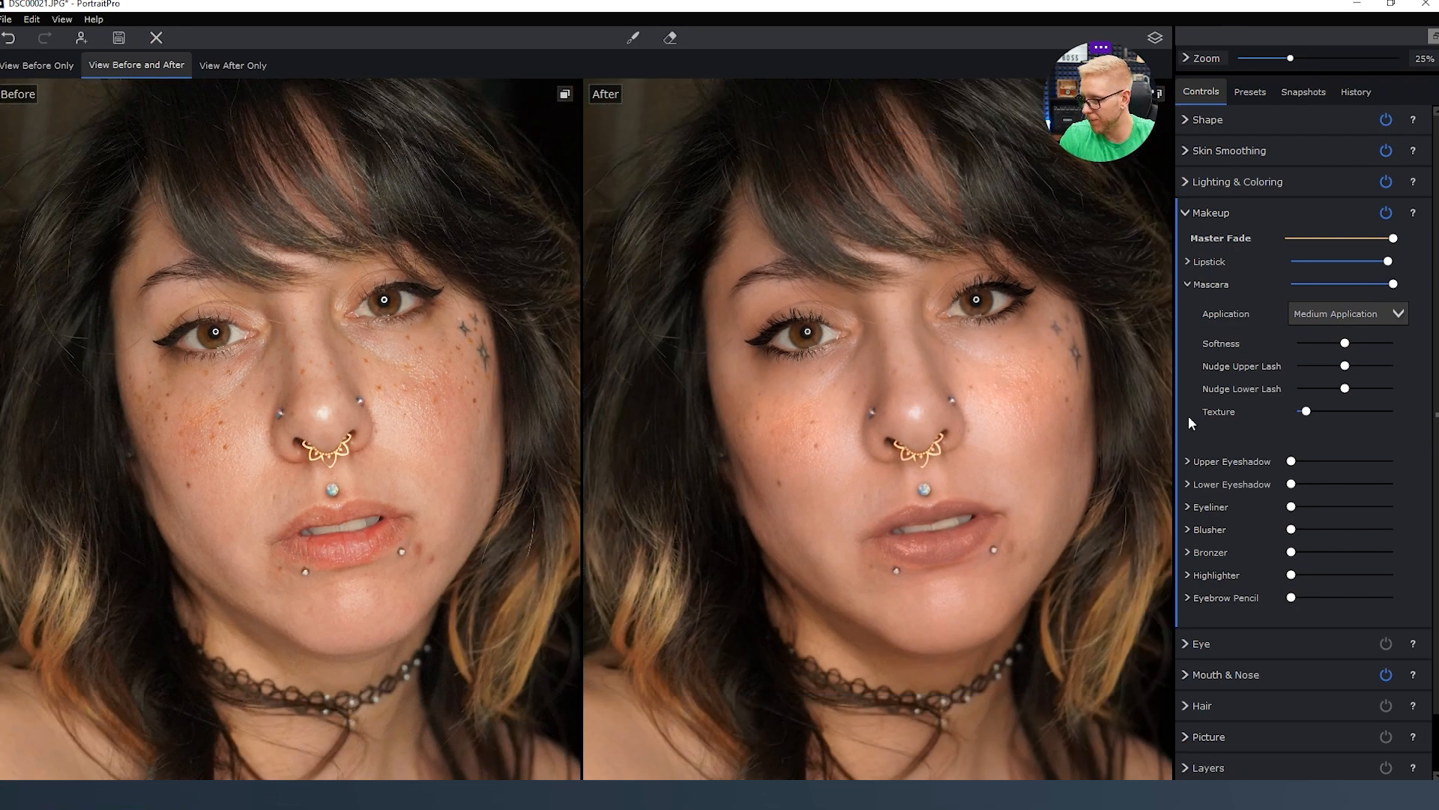
Try the mascara's Softness, review its Application styles, and adjust its Texture before closing the mascara settings.
drag(1345, 342, 1308, 363)
click(1398, 314)
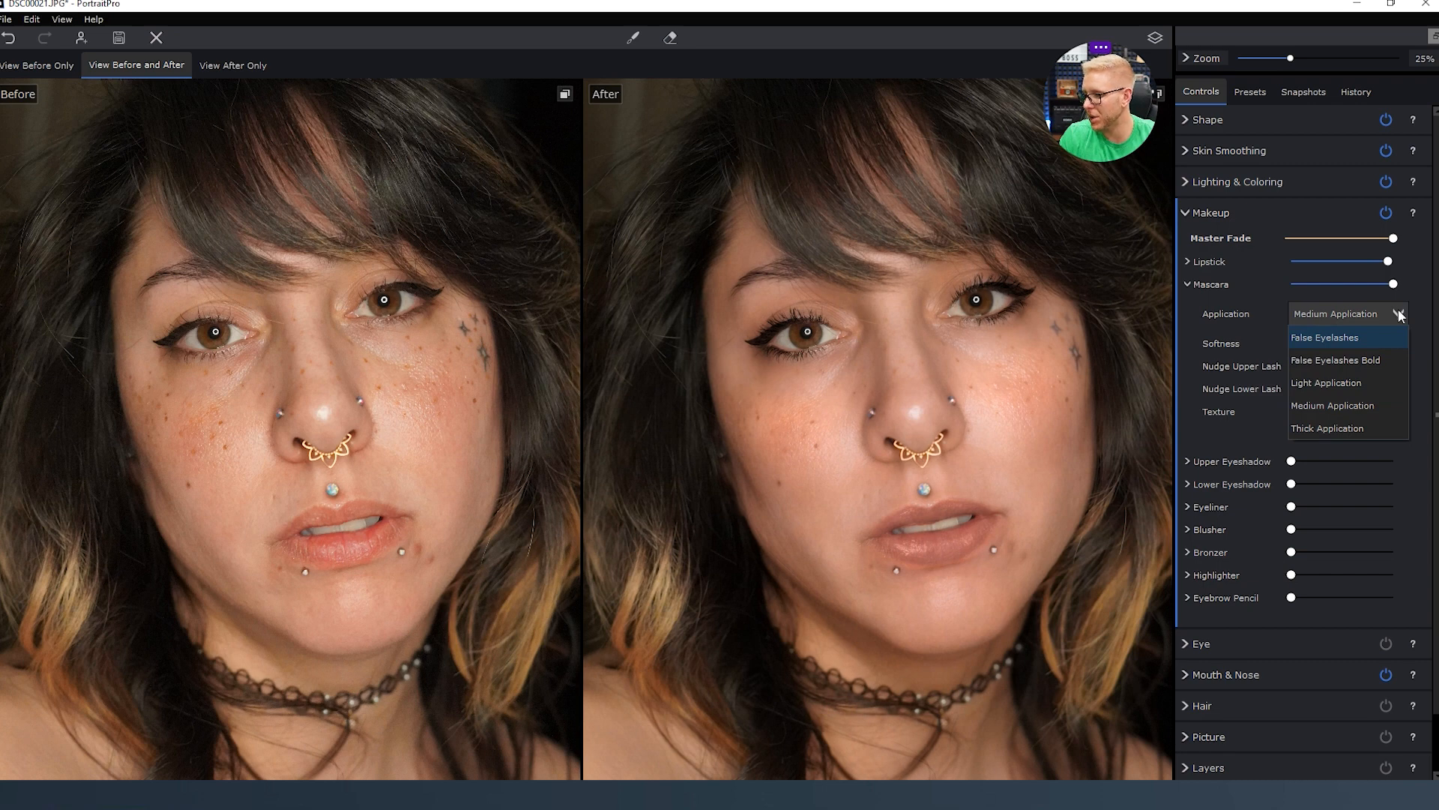
click(1399, 314)
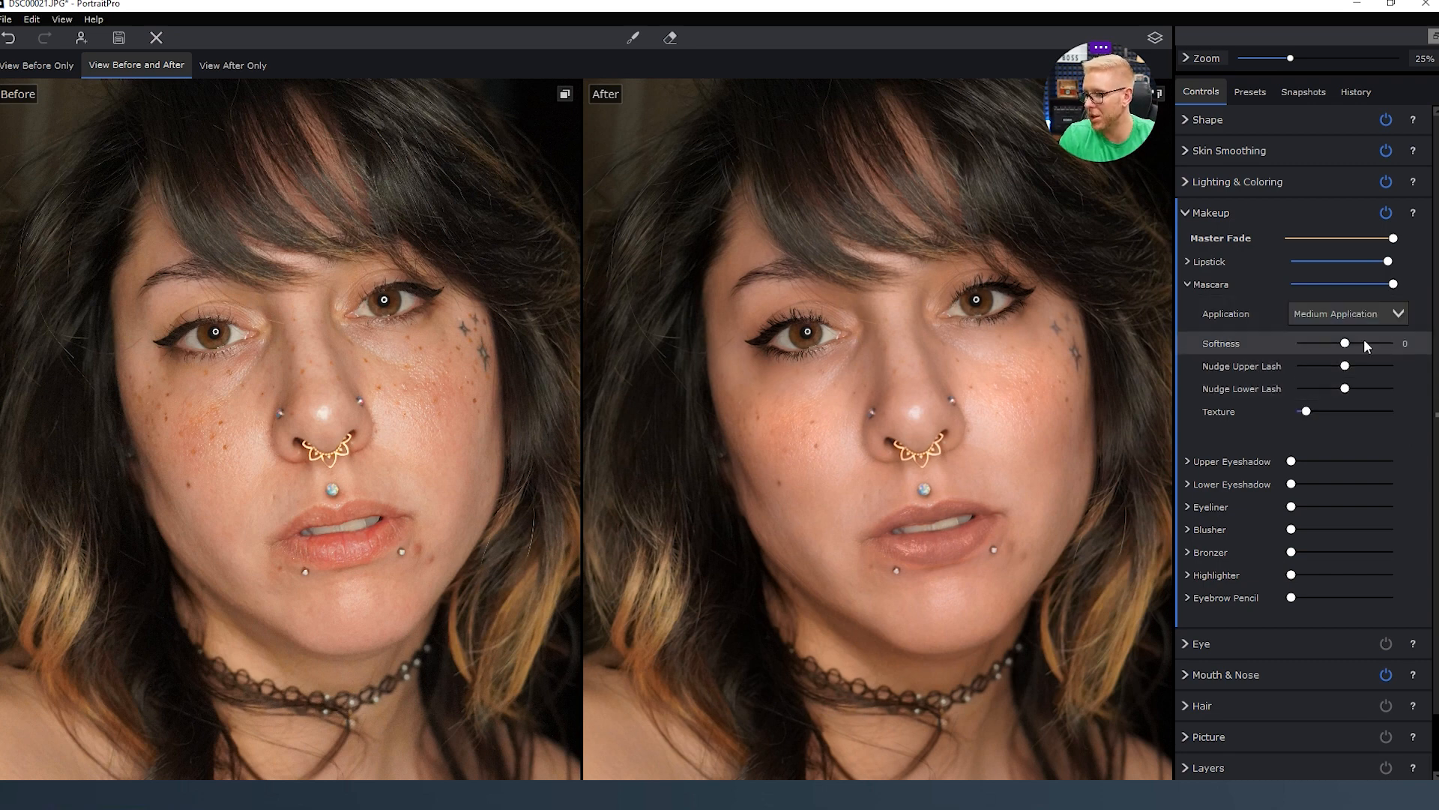
click(1310, 411)
mouse_move(1332, 410)
mouse_down()
mouse_move(1410, 414)
mouse_move(1243, 420)
mouse_move(1413, 413)
mouse_move(1210, 411)
mouse_move(1398, 421)
mouse_move(1293, 420)
mouse_move(1328, 416)
mouse_up()
click(1186, 284)
Dismiss the hair mask tip, try Upper Eyeshadow on the portrait, and return its strength to 0.
click(1187, 307)
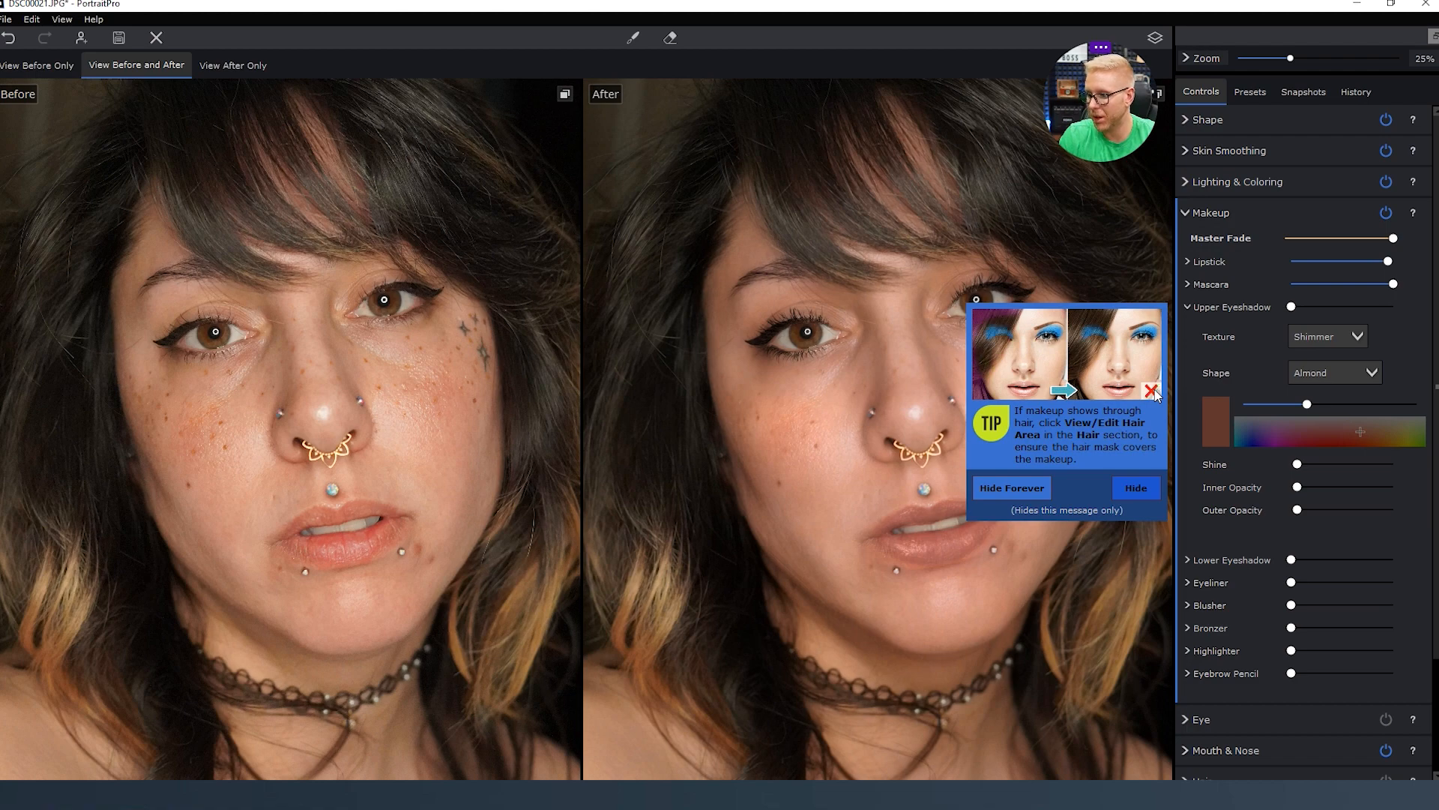
drag(1291, 307, 1248, 316)
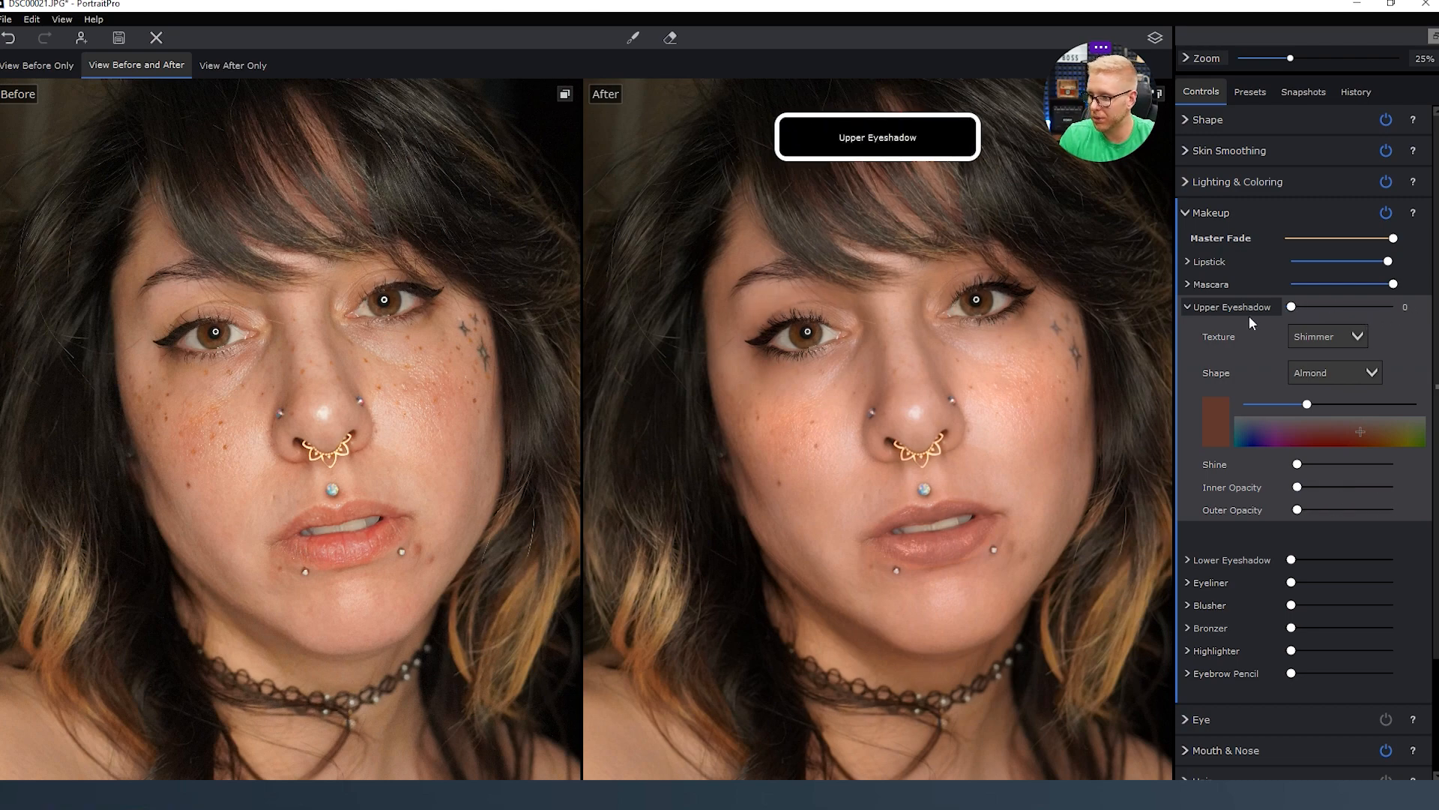
click(1194, 308)
Dismiss the hair mask tip, set Lower Eyeshadow to slightly under half strength, and check the eyes up close.
click(1185, 335)
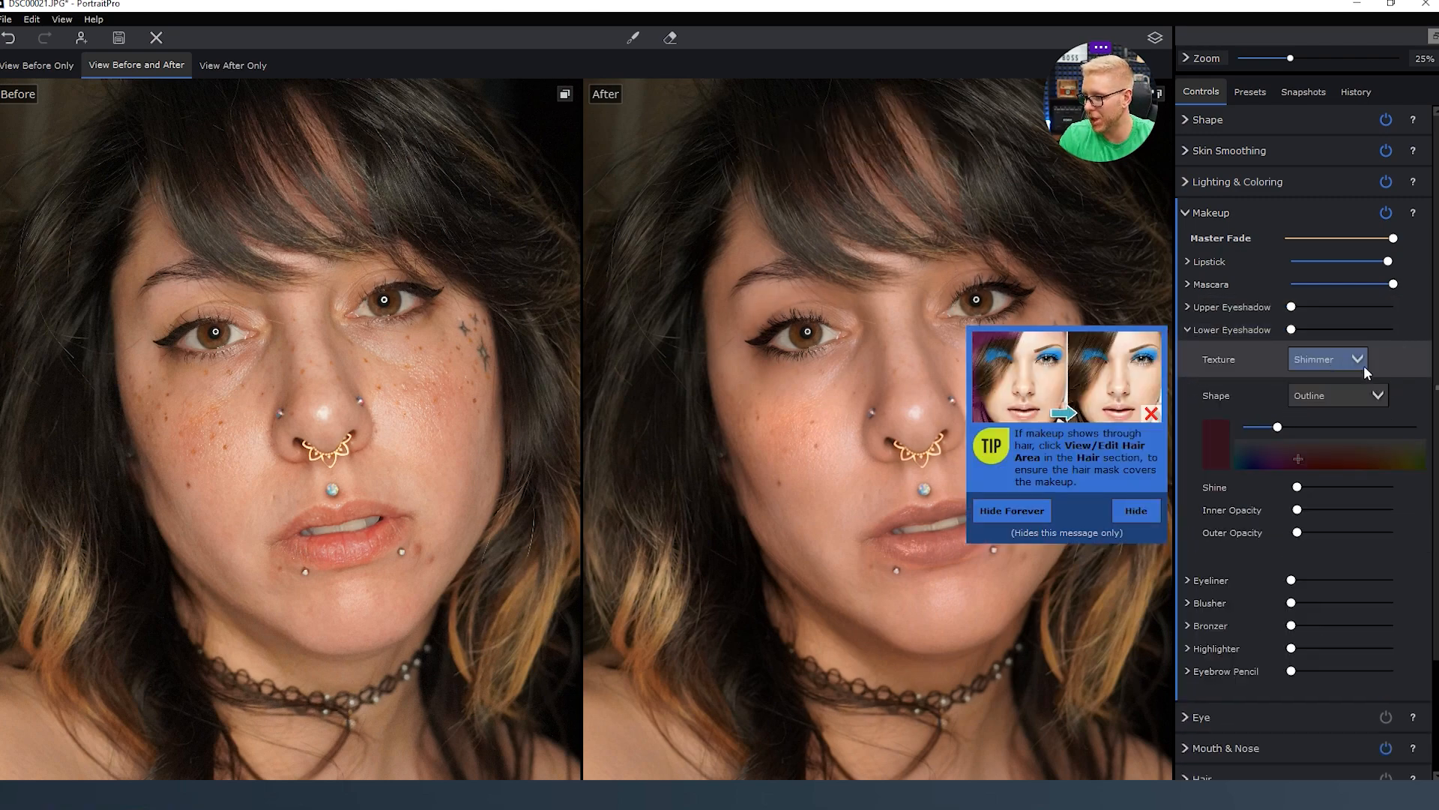
click(1139, 507)
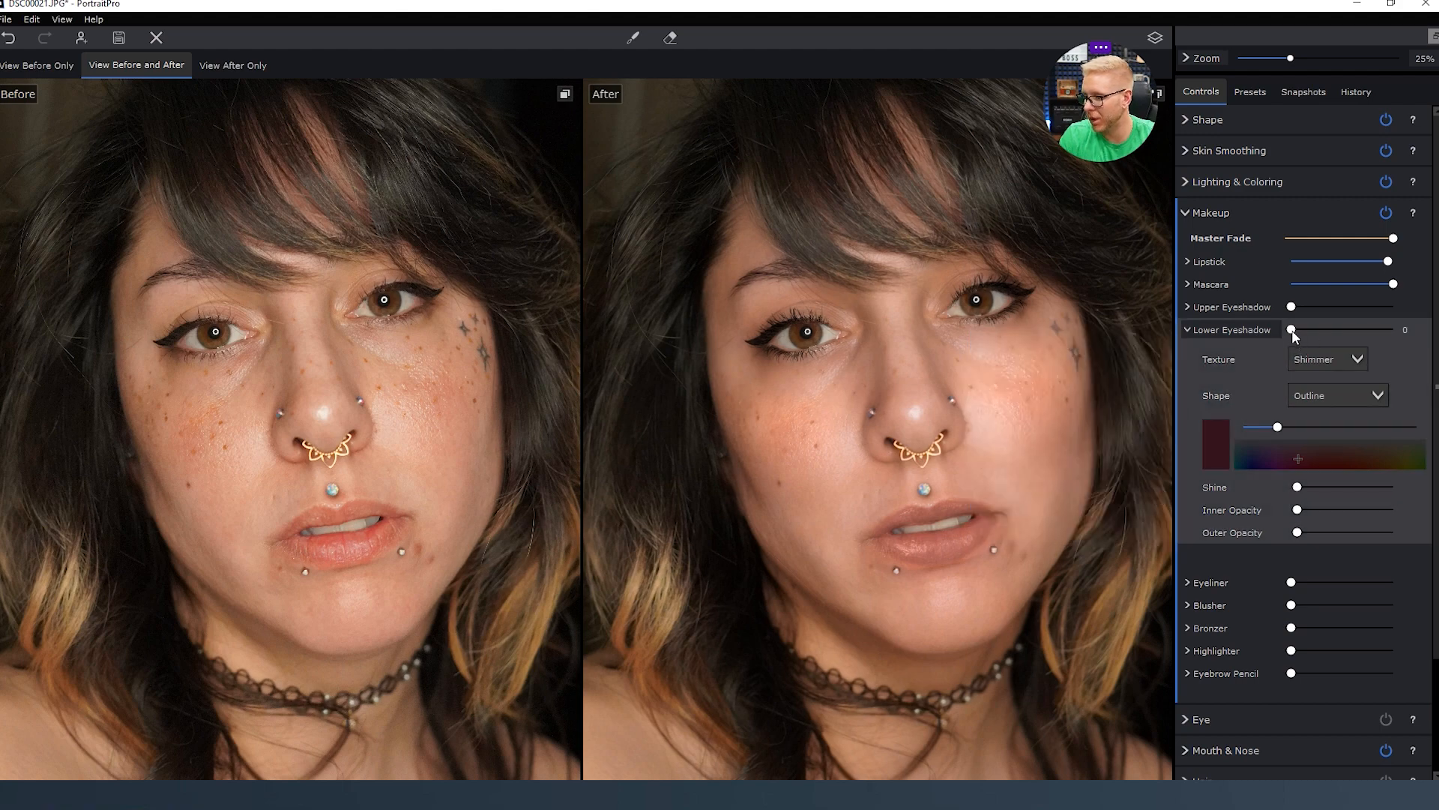
drag(1291, 329, 1392, 329)
drag(1303, 330, 1266, 331)
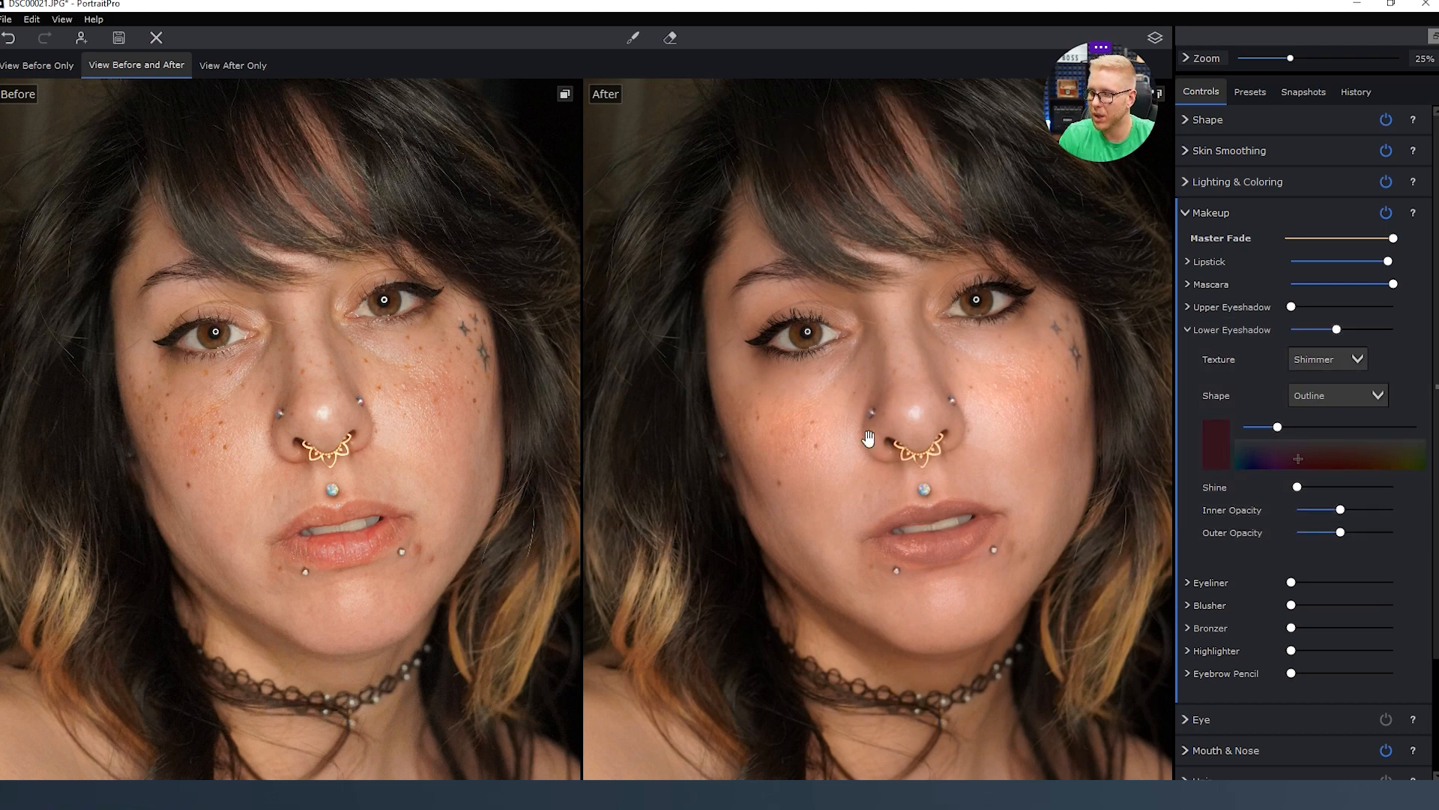
scroll(754, 367, up, 3)
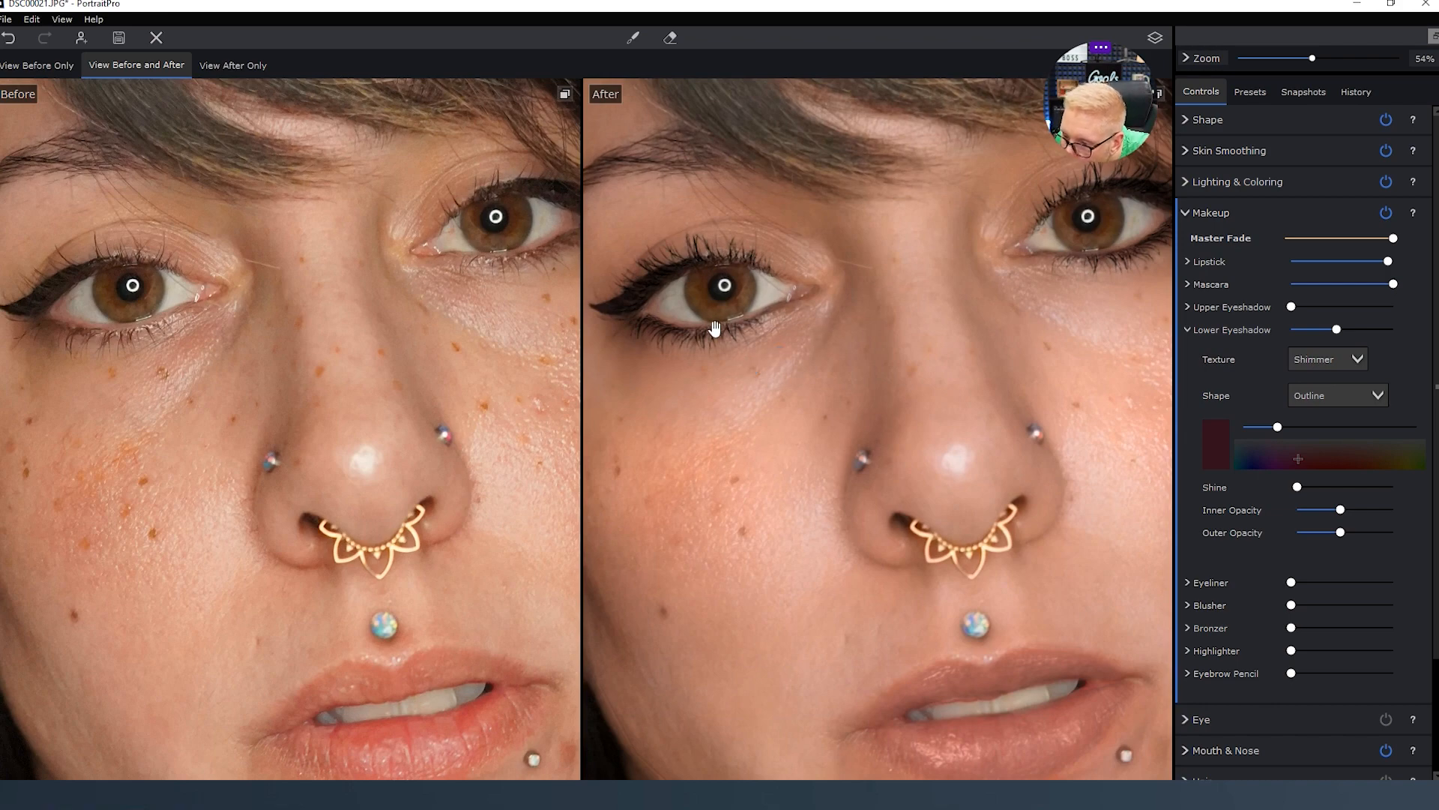
scroll(983, 321, down, 3)
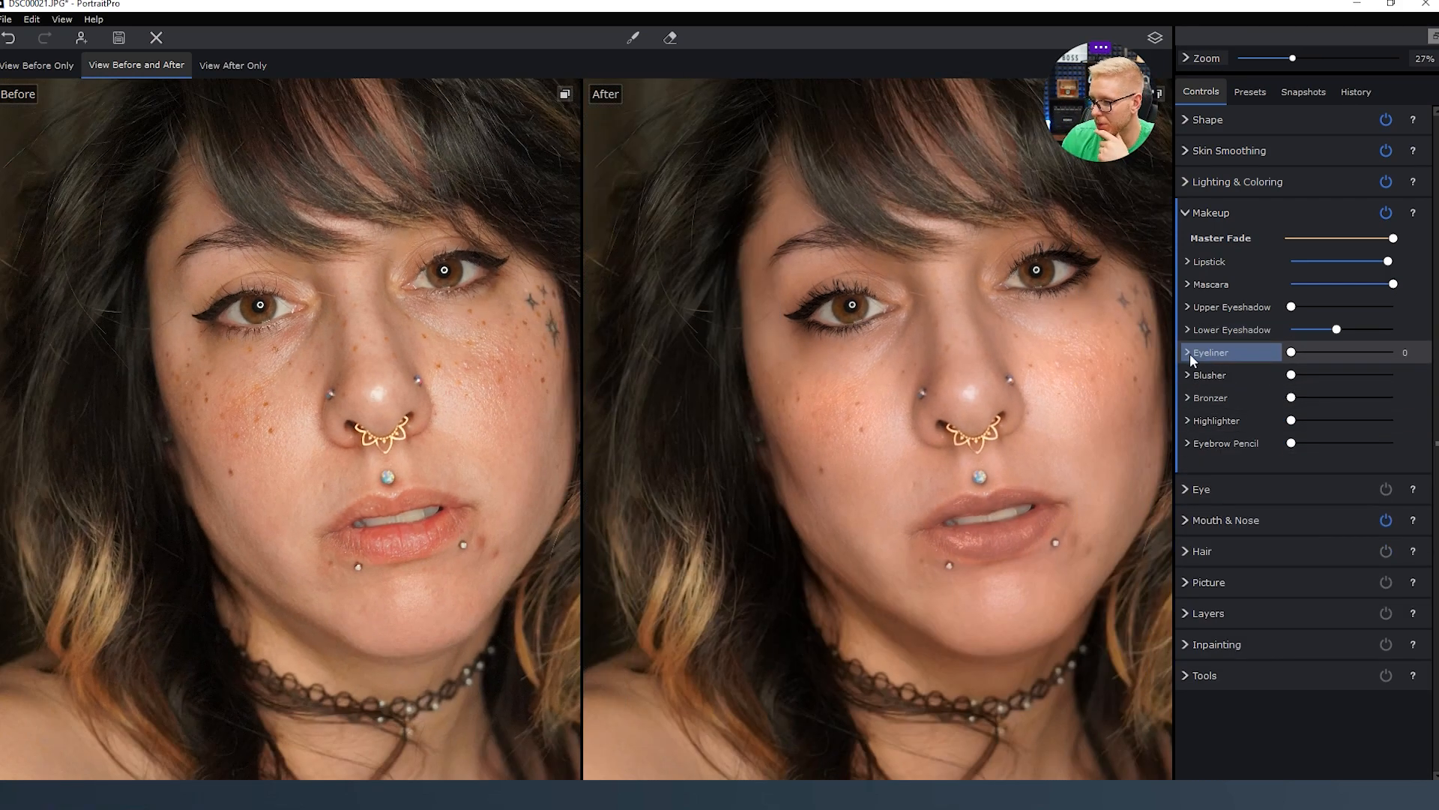
Add eyeliner to the upper lids with an Upper Liner Opacity of about 35.
click(1186, 351)
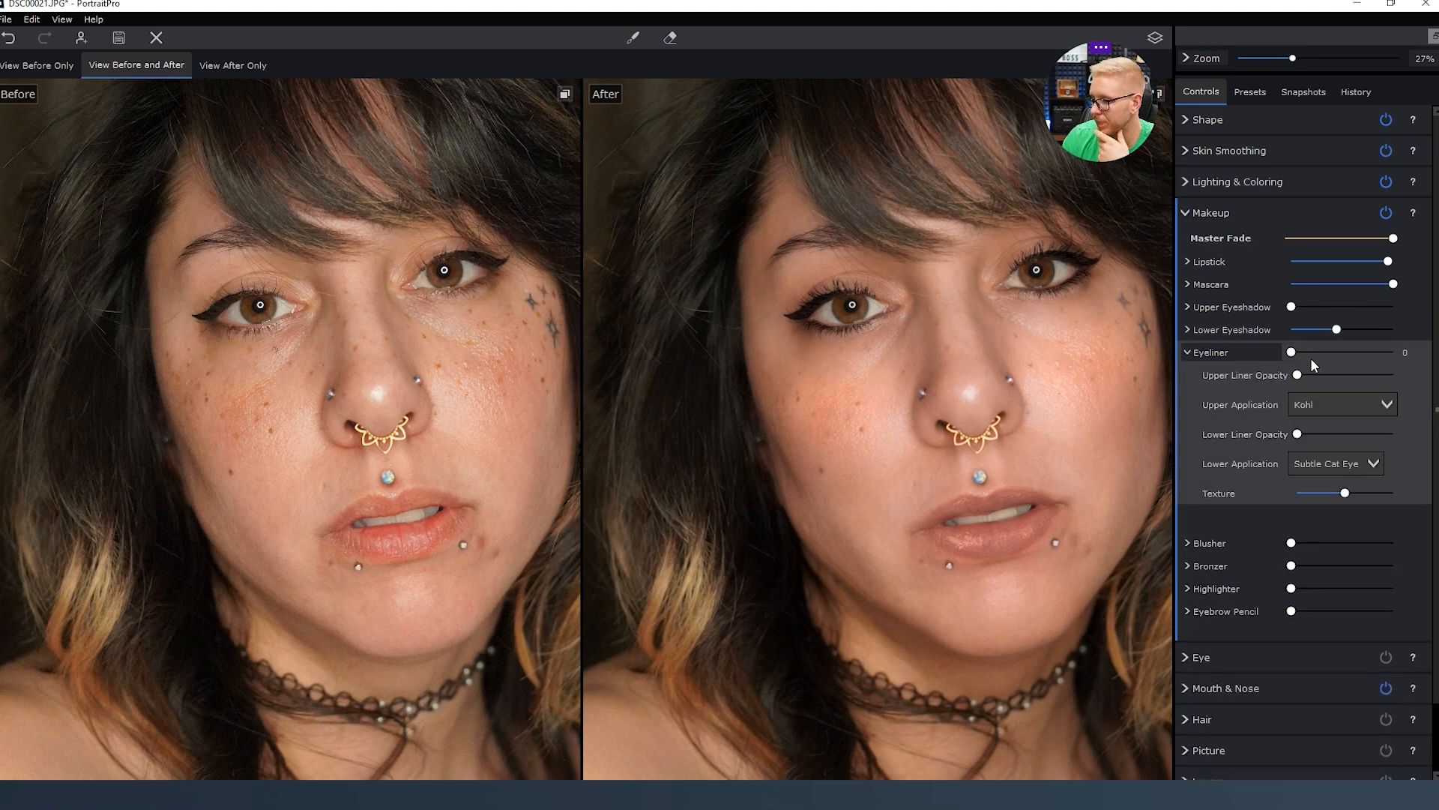
mouse_move(1293, 352)
mouse_down()
mouse_move(1394, 358)
mouse_move(1296, 368)
mouse_move(1316, 369)
mouse_up()
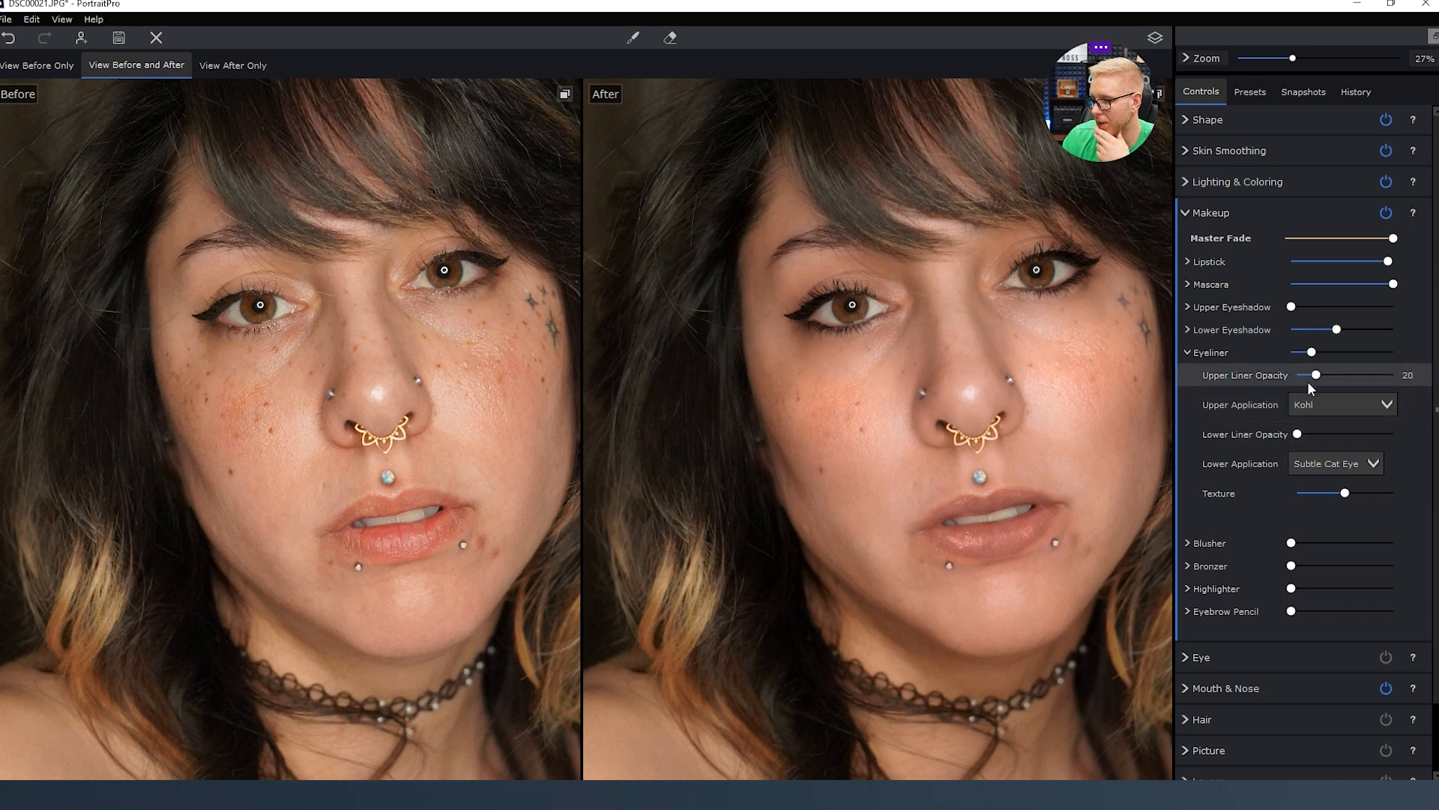
mouse_move(1317, 376)
mouse_down()
mouse_move(1297, 376)
mouse_move(1380, 386)
mouse_move(1309, 384)
mouse_move(1327, 387)
mouse_up()
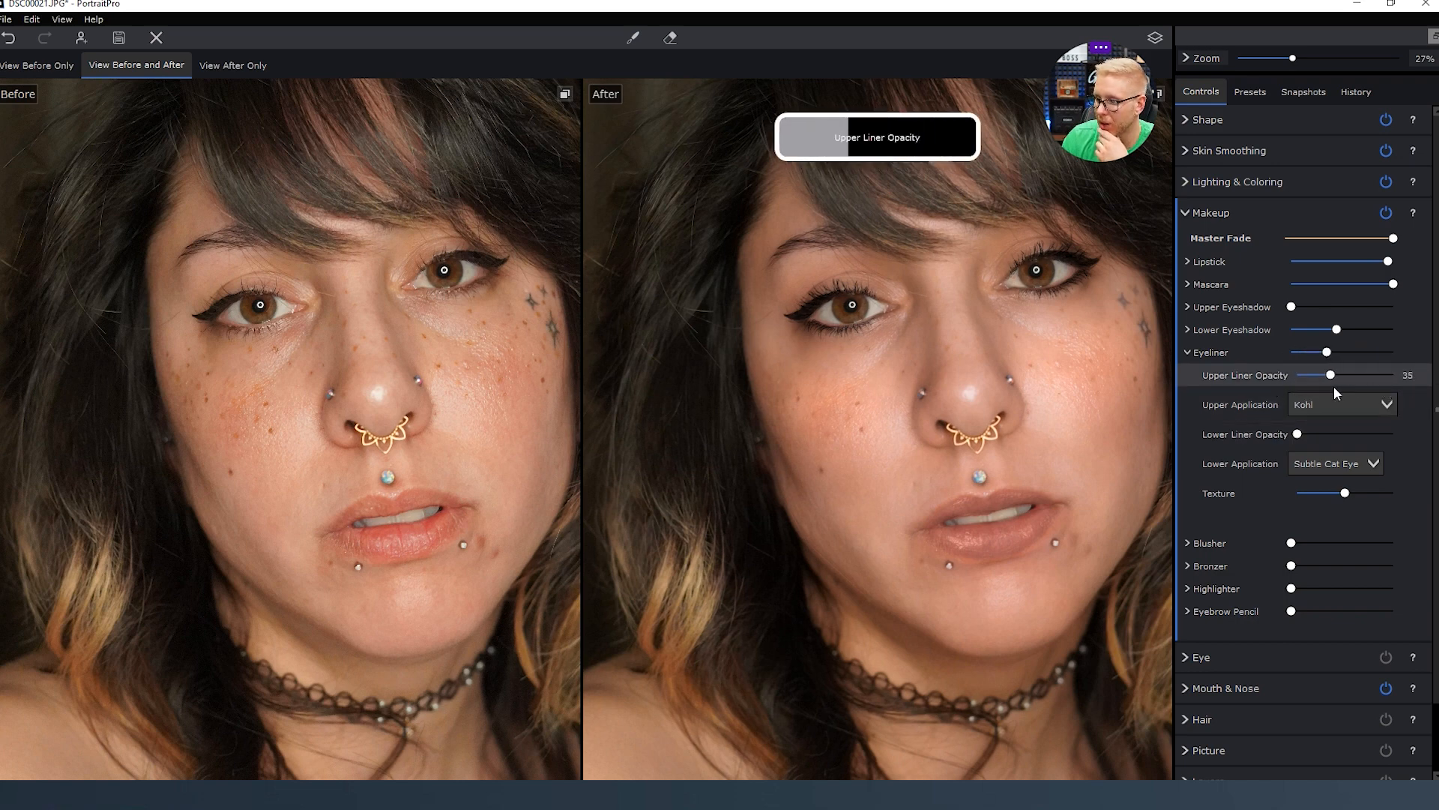
Compare the Subtle Cat Eye and Thick Cat Eye styles for the upper eyeliner and return to Kohl.
click(1357, 404)
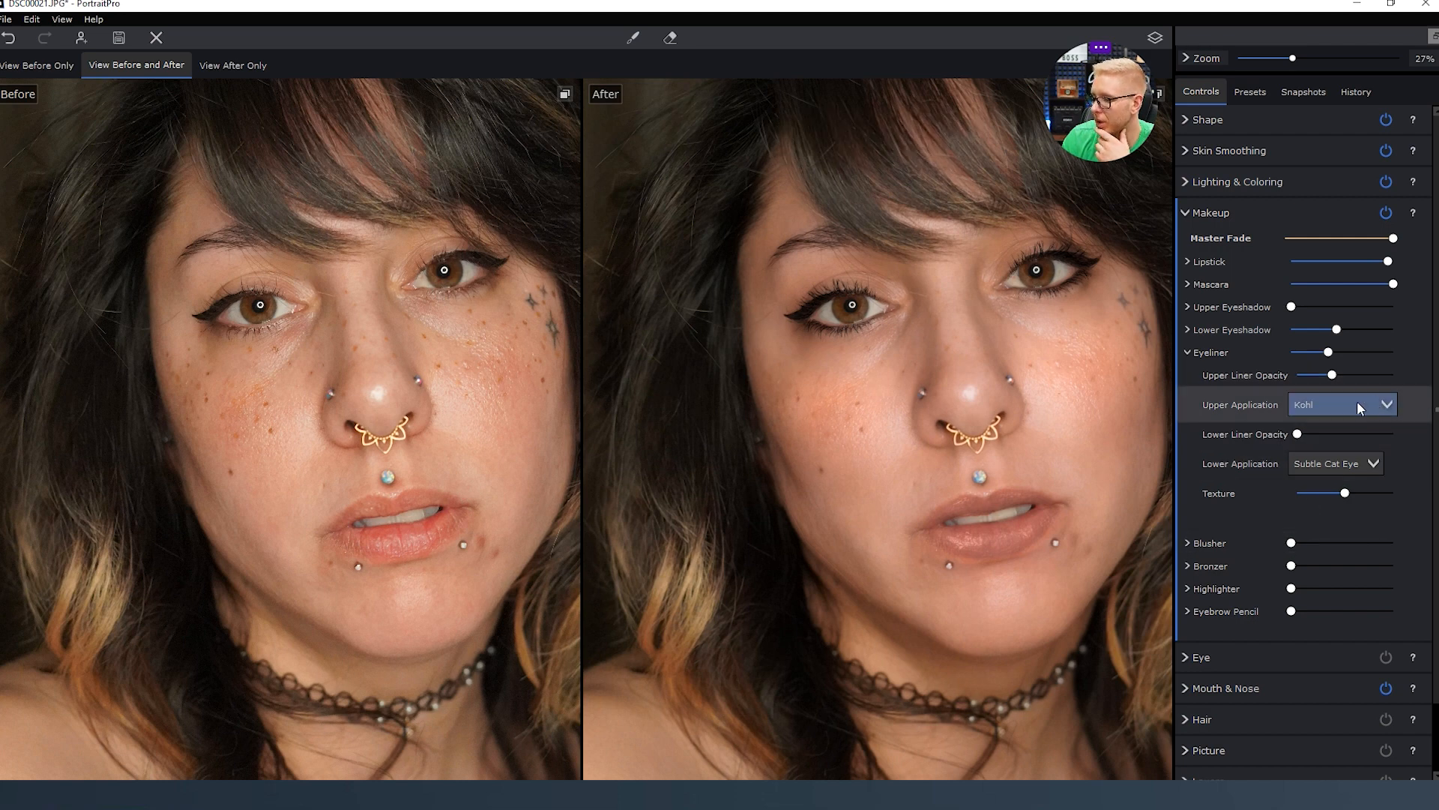
click(1343, 430)
click(1364, 411)
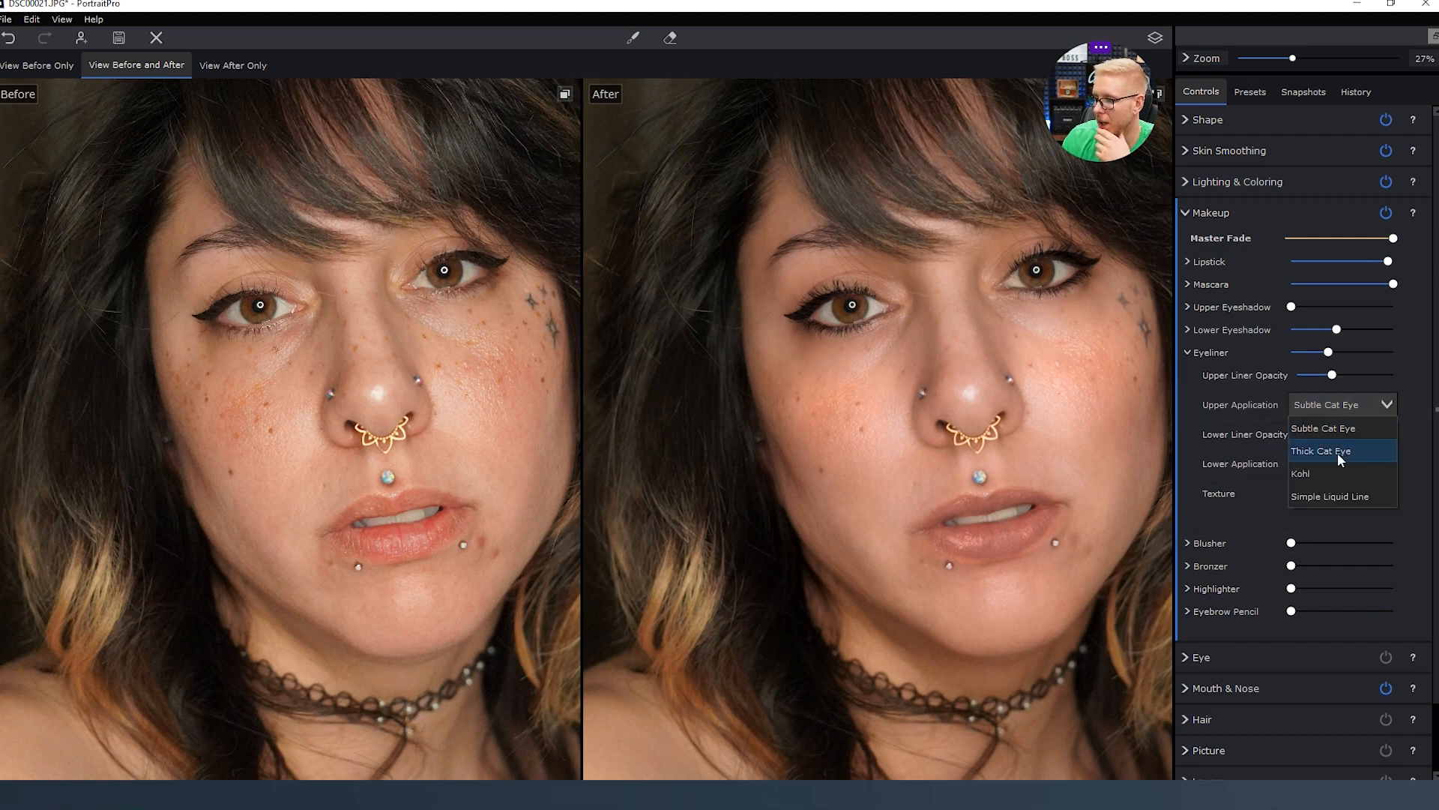
click(1337, 452)
click(1364, 405)
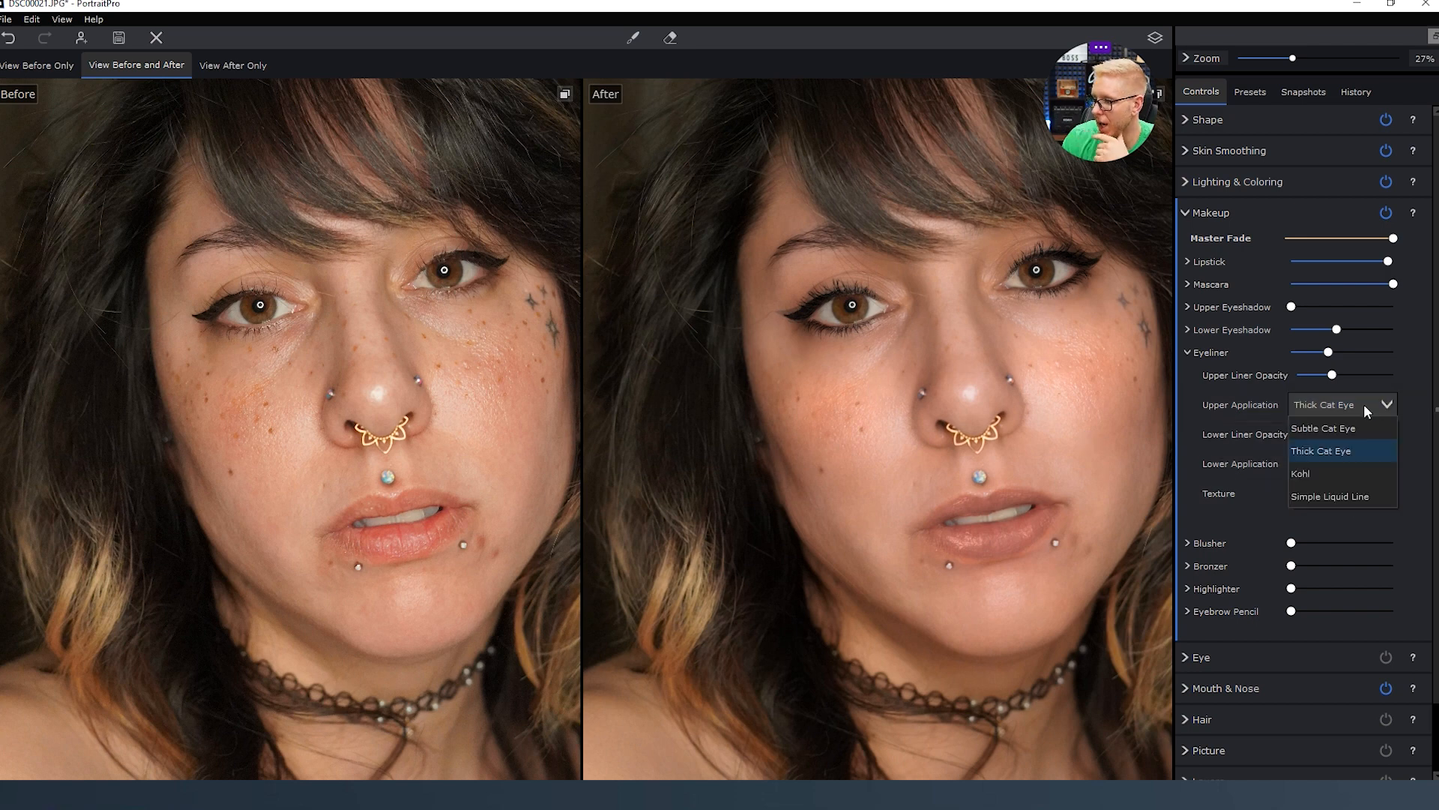
click(1334, 430)
click(1336, 406)
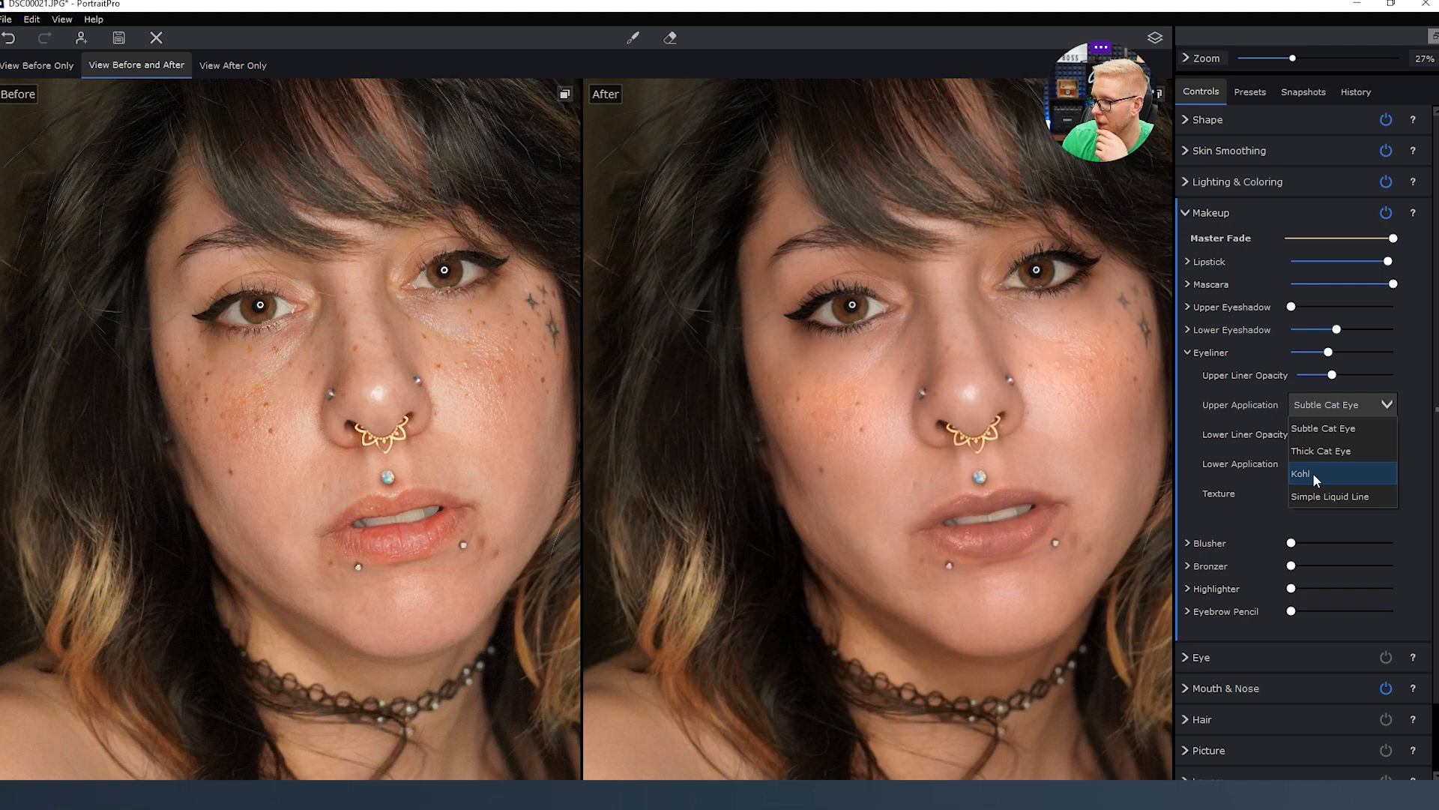
click(1317, 478)
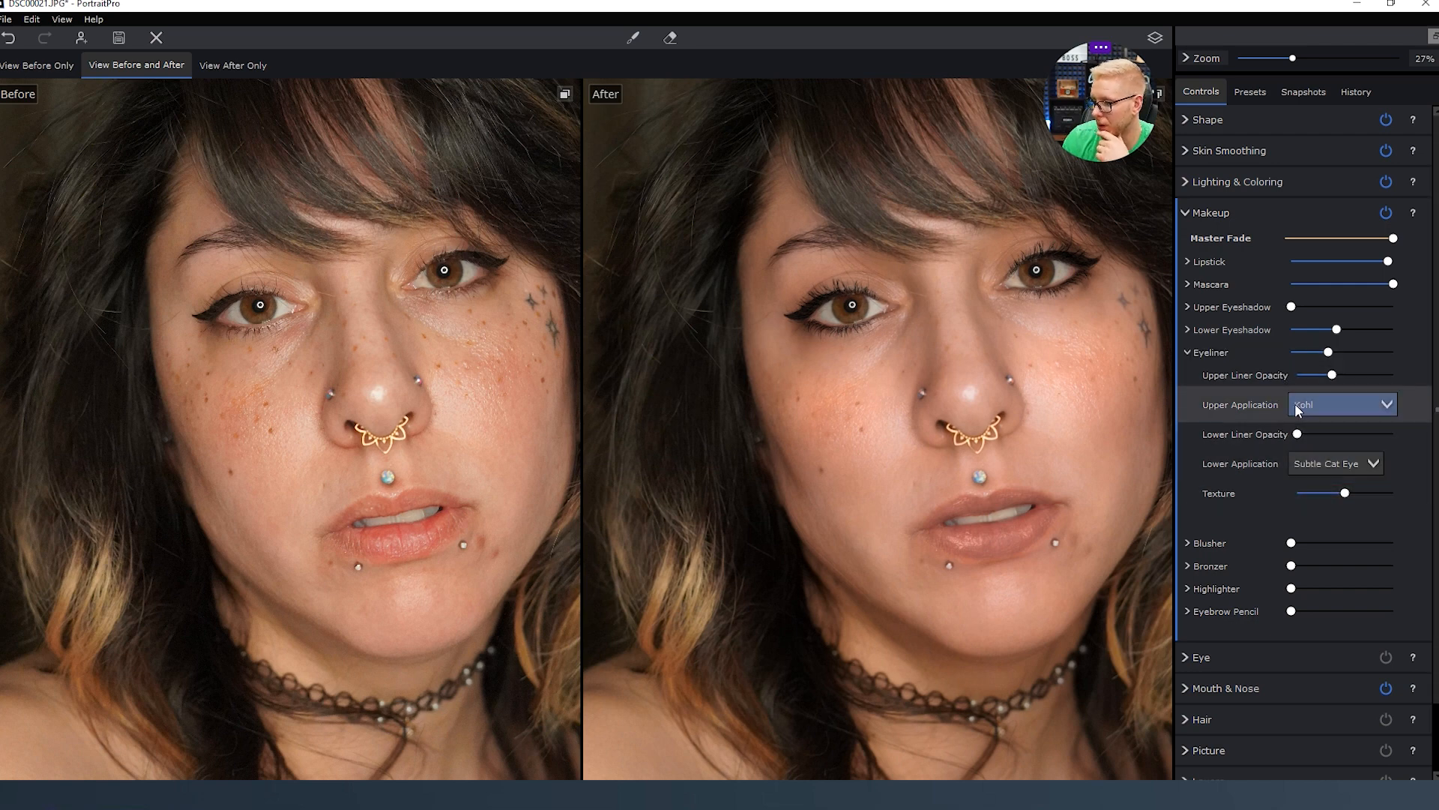
Raise the Lower Liner Opacity slightly, keep Subtle Cat Eye as the lower application, and close the Eyeliner settings.
drag(1275, 438, 1306, 439)
click(1358, 464)
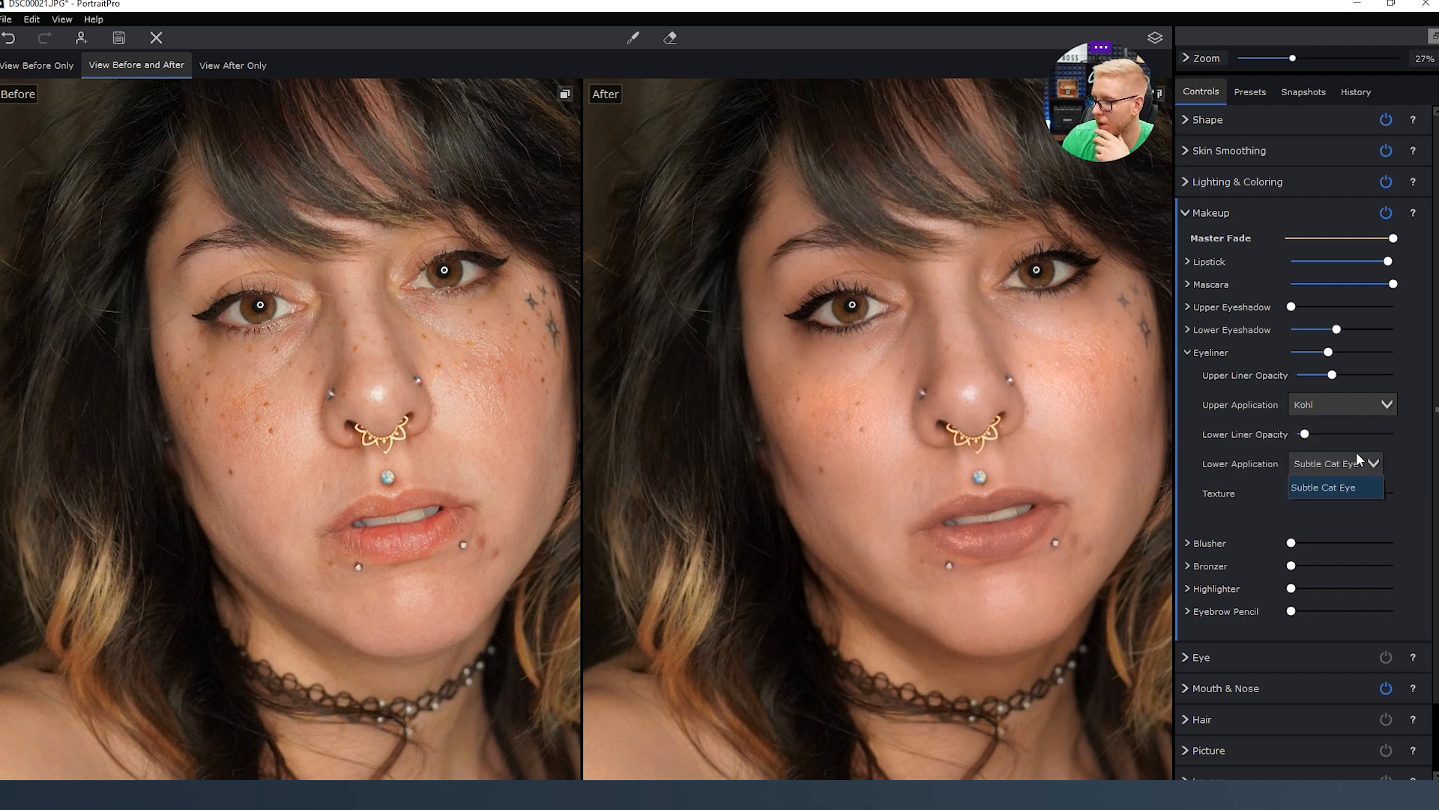
click(1323, 488)
click(1188, 352)
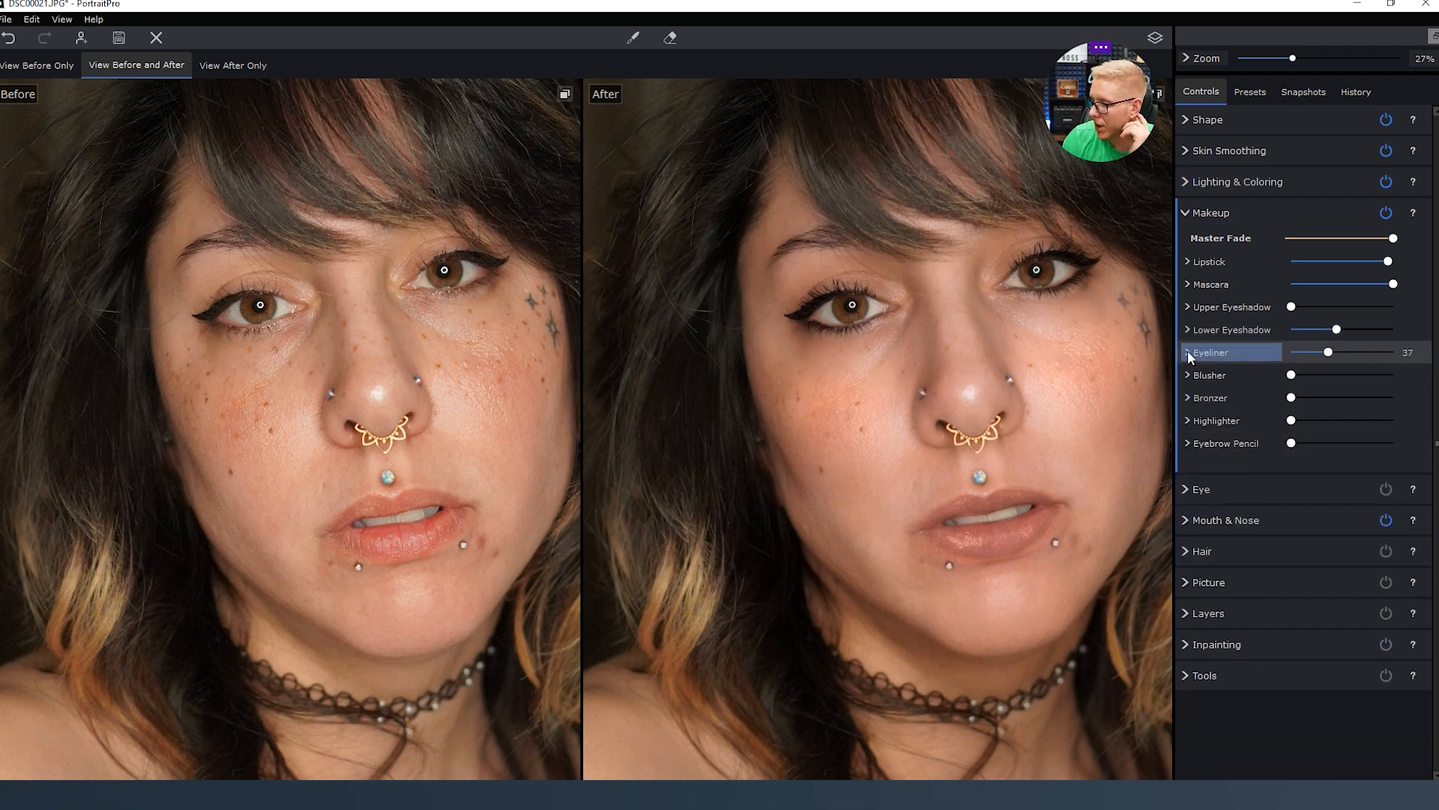
Try a strong Blusher in a darker shade and undo the blusher changes.
click(1184, 370)
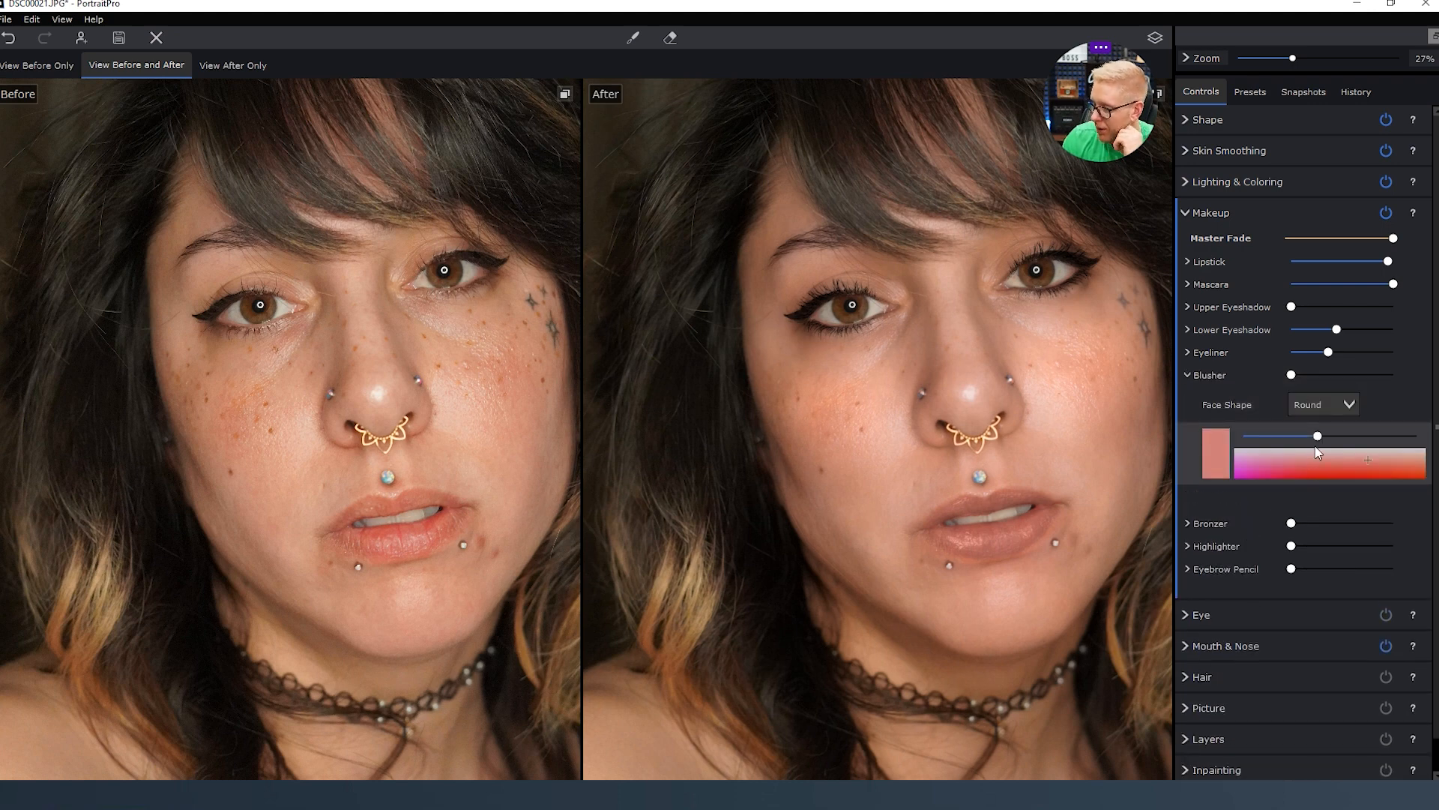
drag(1319, 434, 1250, 440)
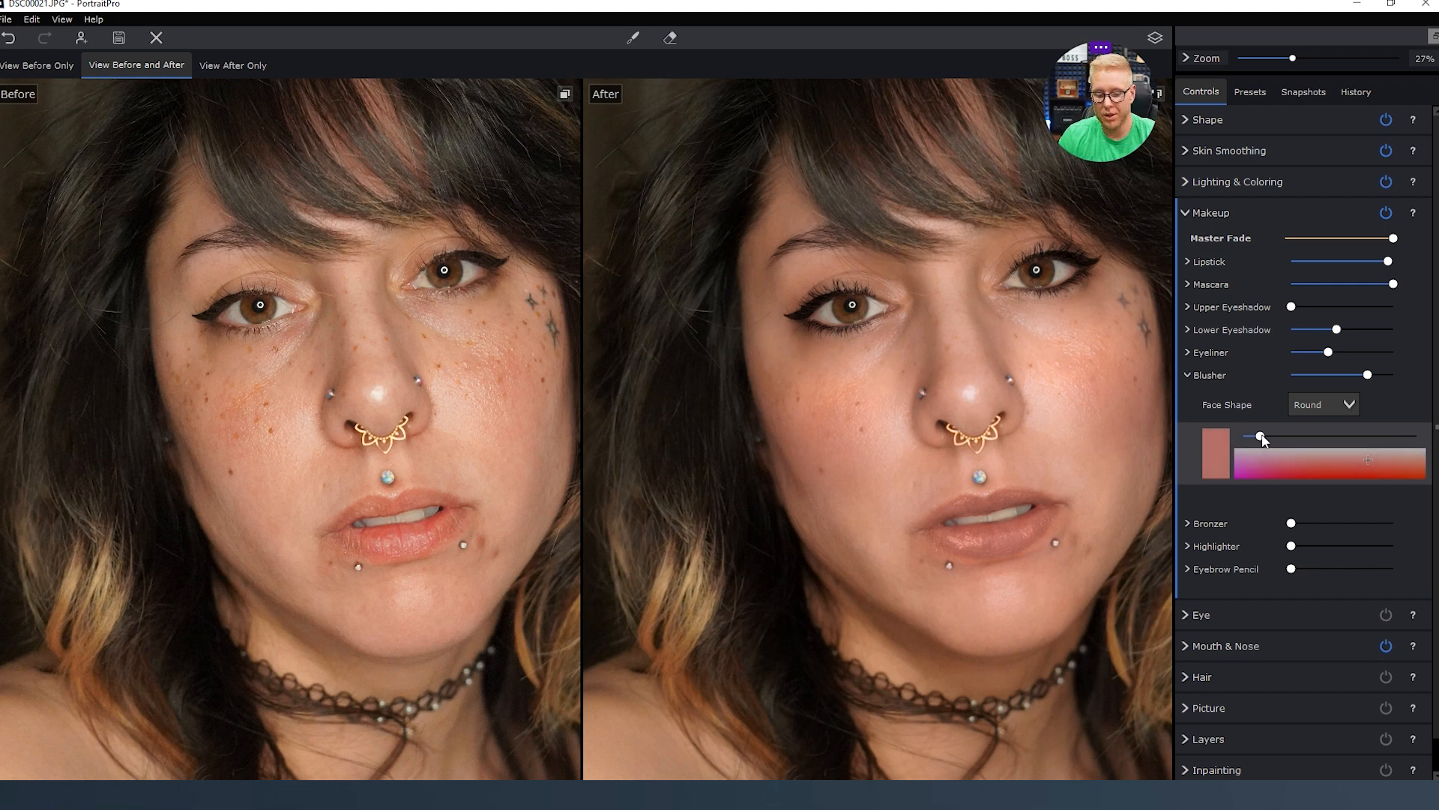
key(ctrl+z)
key(ctrl+z)
key(ctrl+z)
key(ctrl+z)
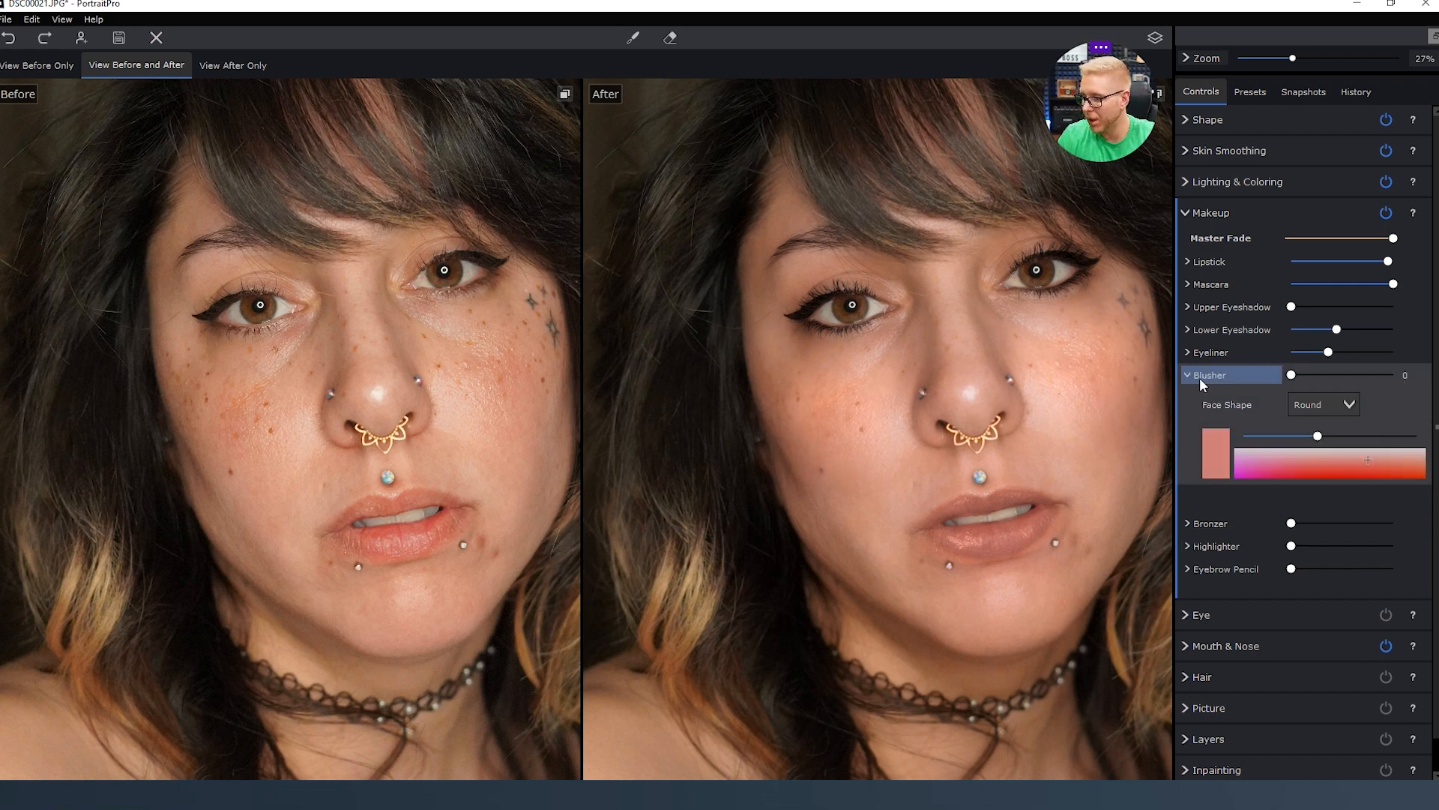
Try the Bronzer, return it to 0, review its styles, and close its settings.
click(1191, 526)
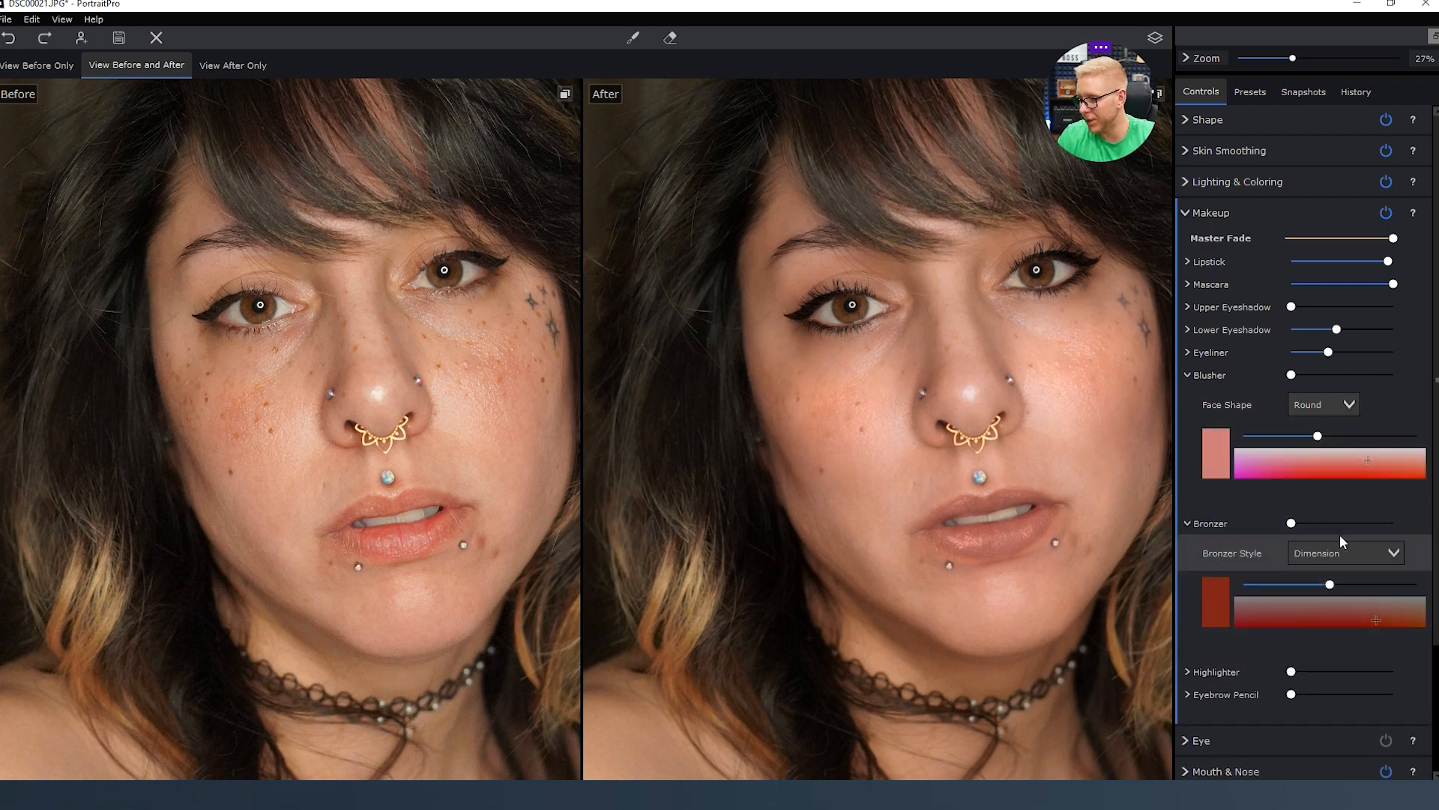
mouse_move(1294, 524)
mouse_down()
mouse_move(1392, 524)
mouse_move(1291, 524)
mouse_up()
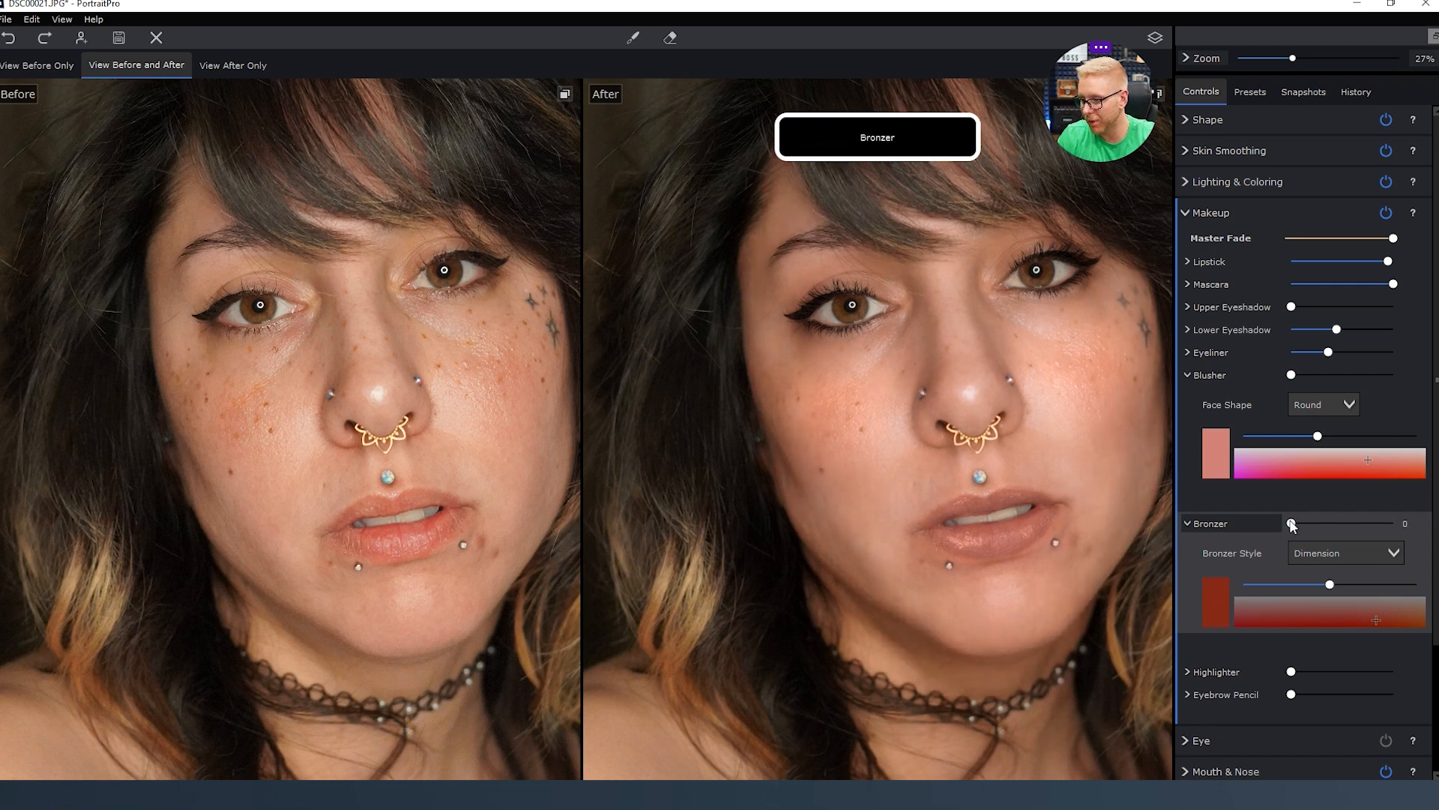
click(1372, 555)
click(1371, 553)
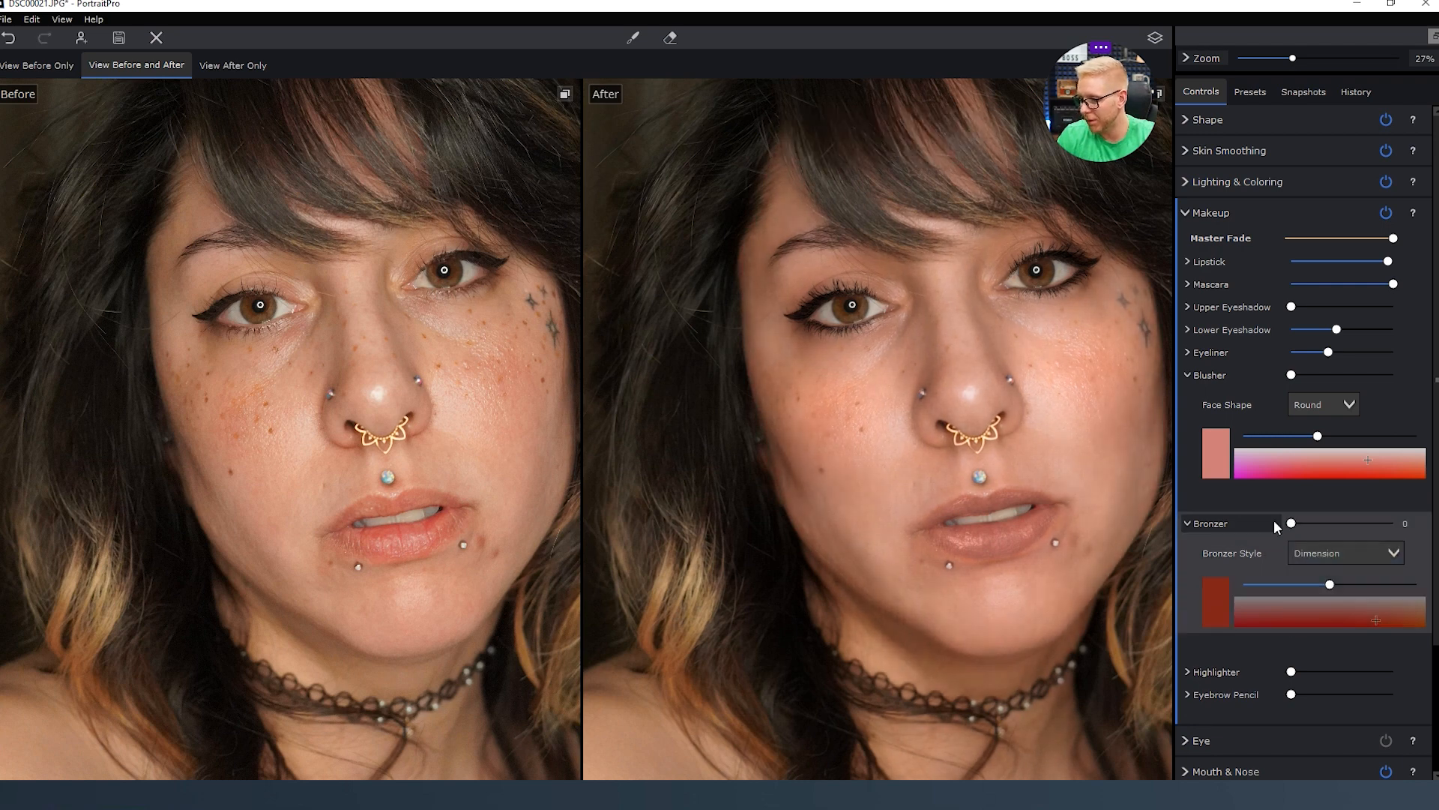
click(1191, 522)
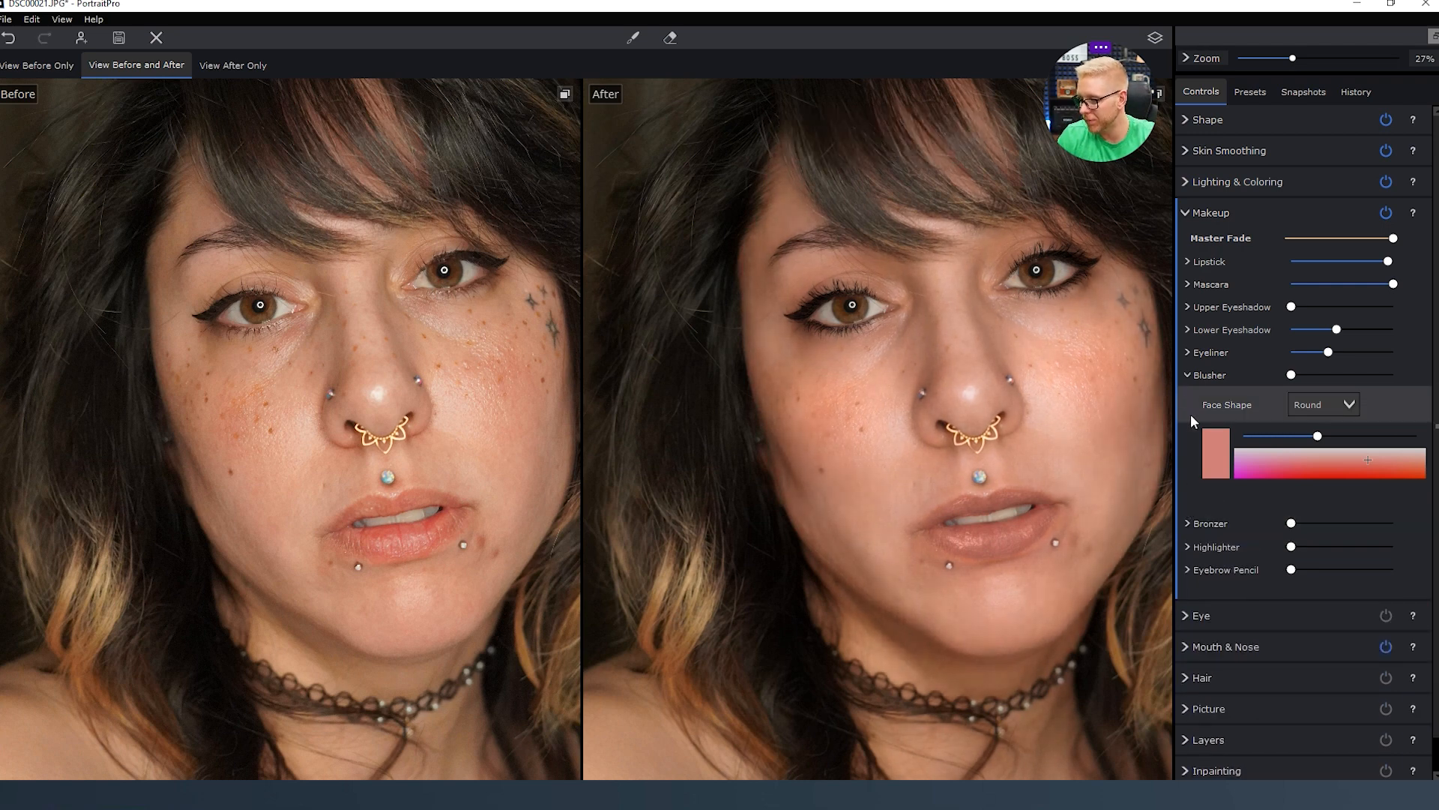
Look through the Highlighter and Eyebrow Pencil settings and close the Makeup controls.
click(1189, 547)
click(1185, 546)
click(1185, 568)
click(1184, 568)
click(1188, 375)
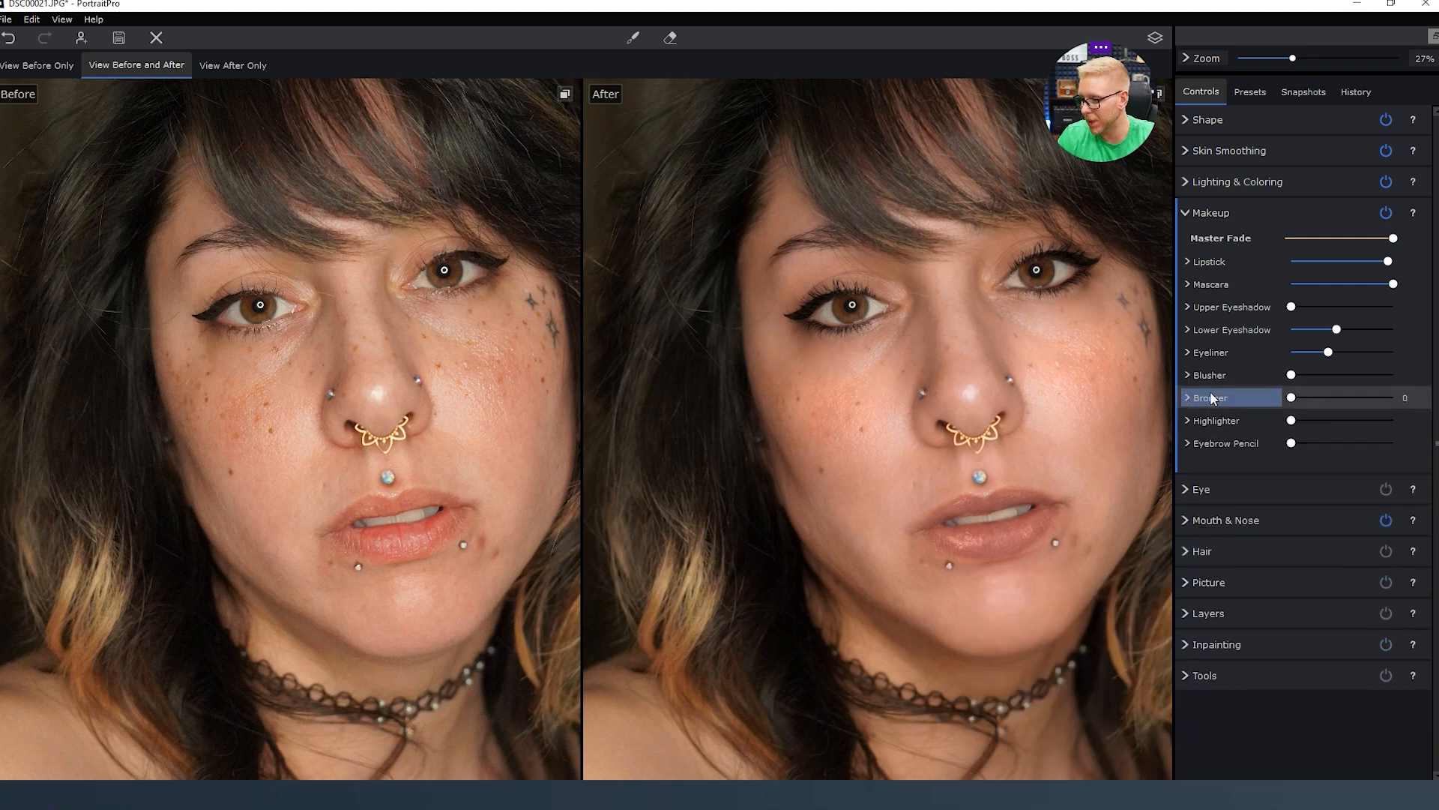
click(1187, 213)
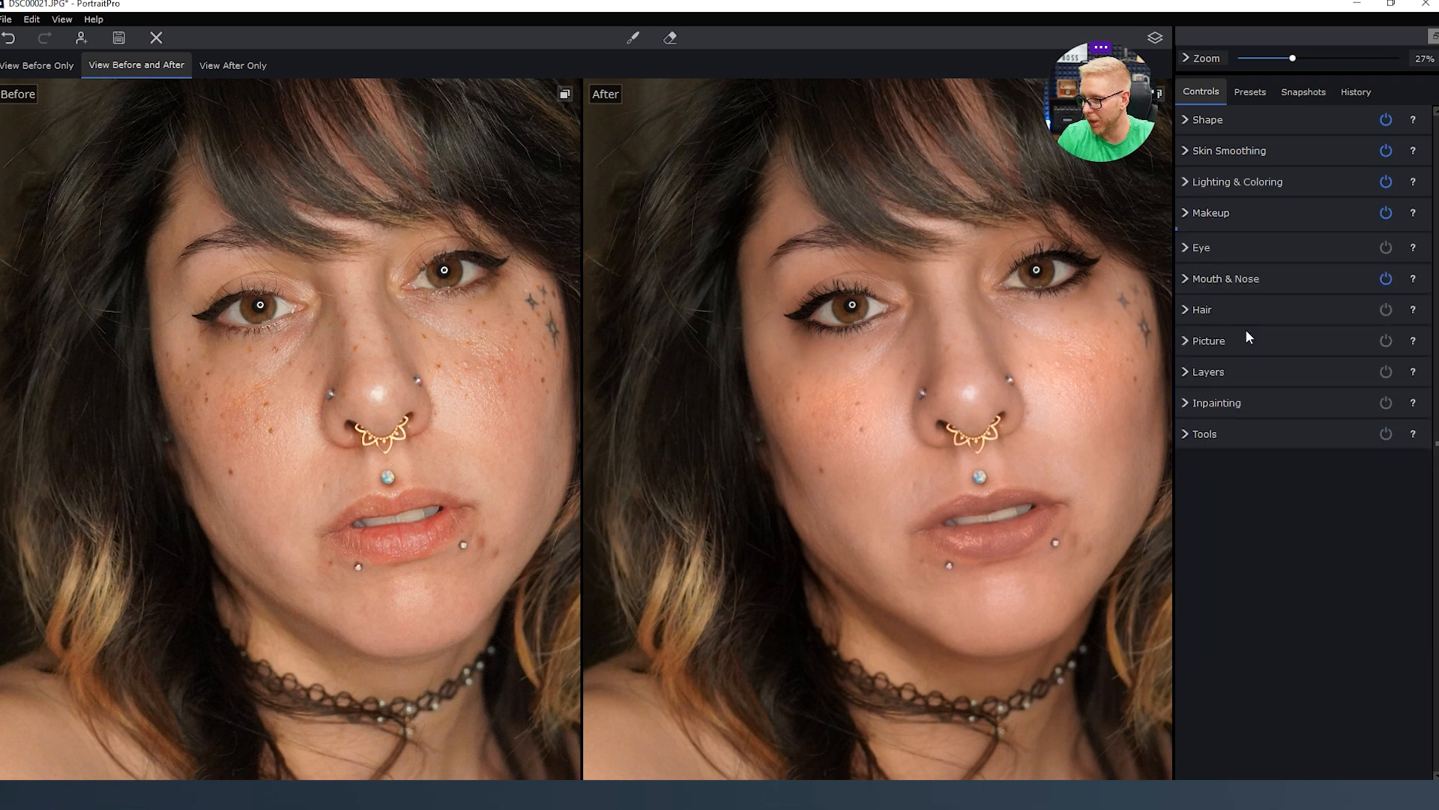
Open the Eye controls, inspect the eyes up close, and set Whiten Eyes to 100 for both eyes.
click(1190, 246)
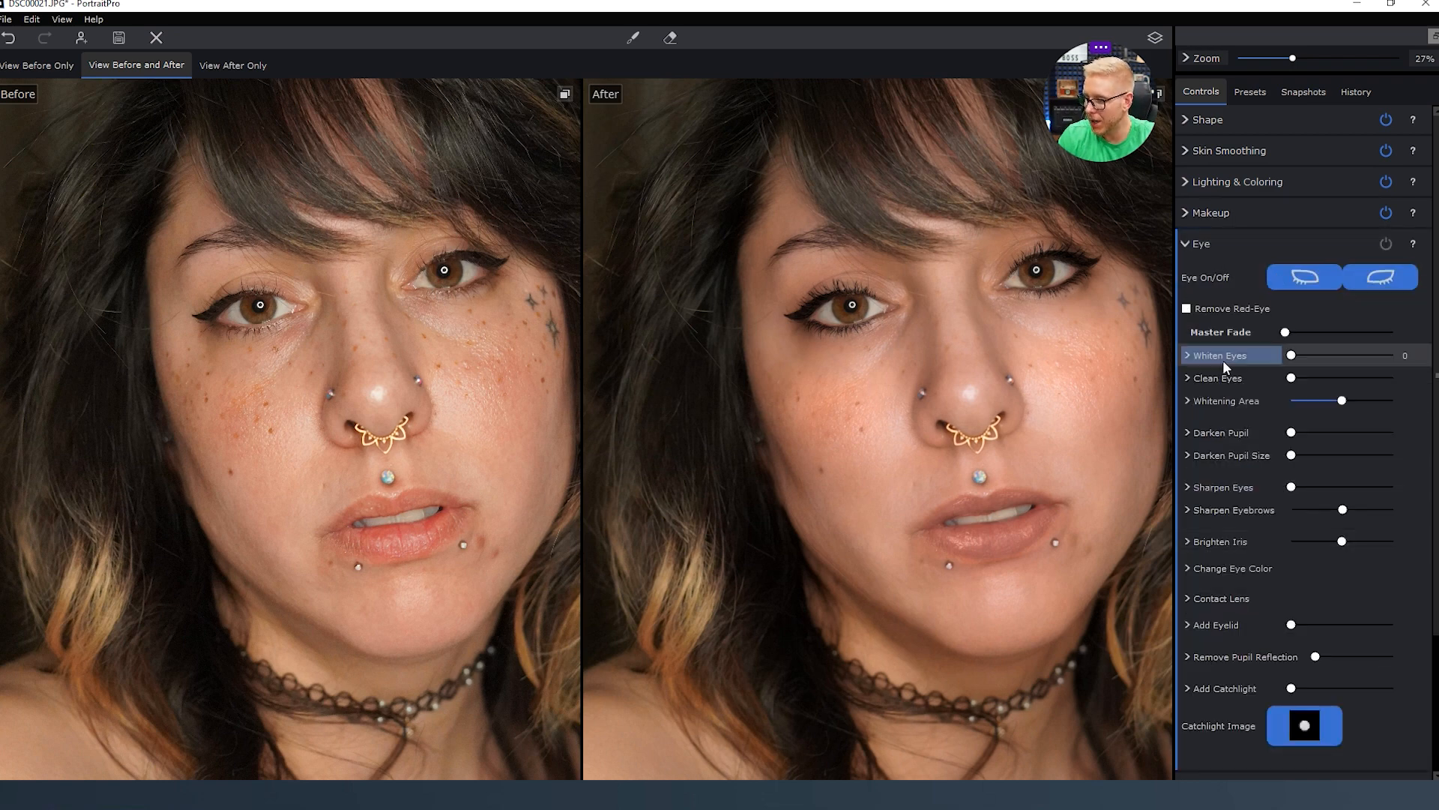
click(1187, 355)
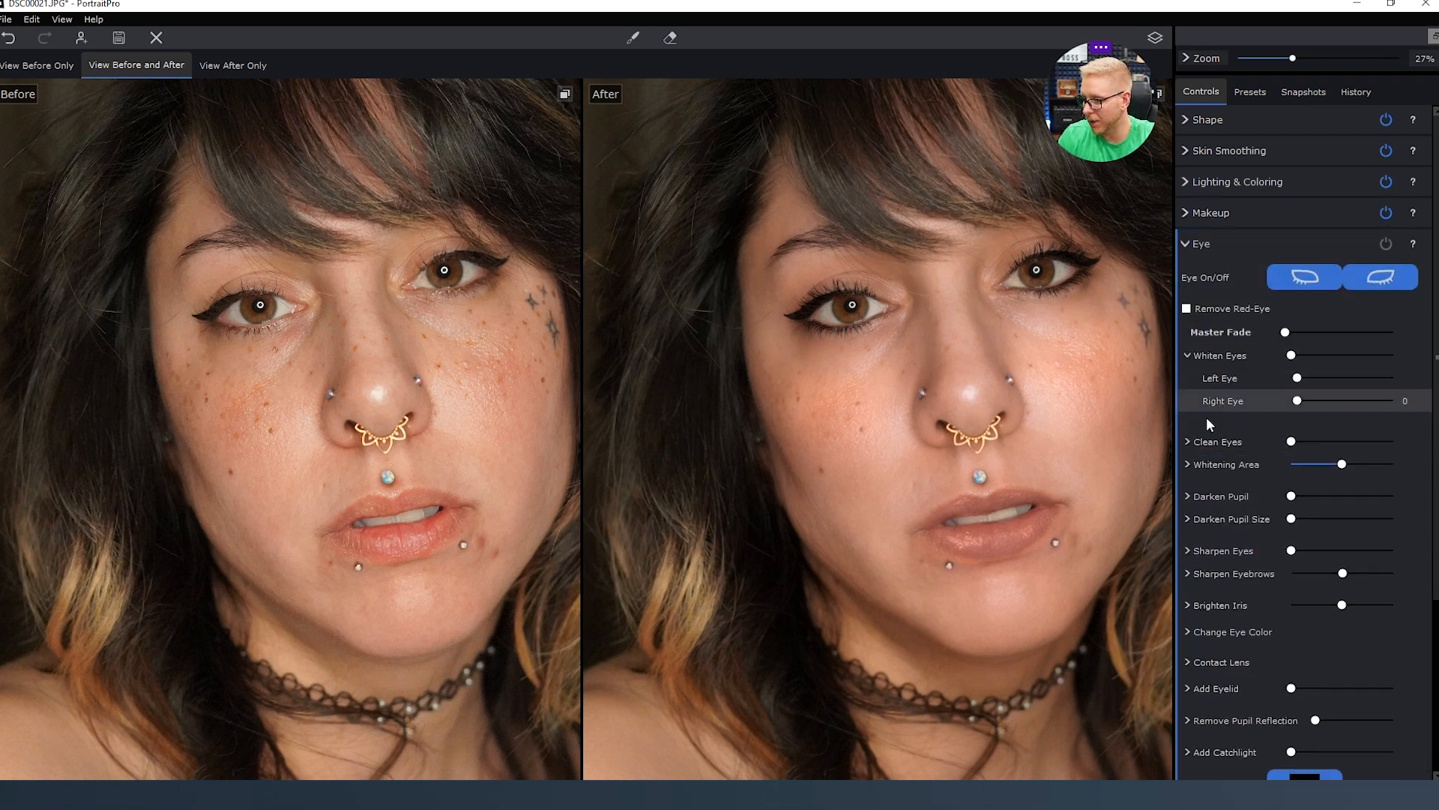
scroll(832, 327, up, 3)
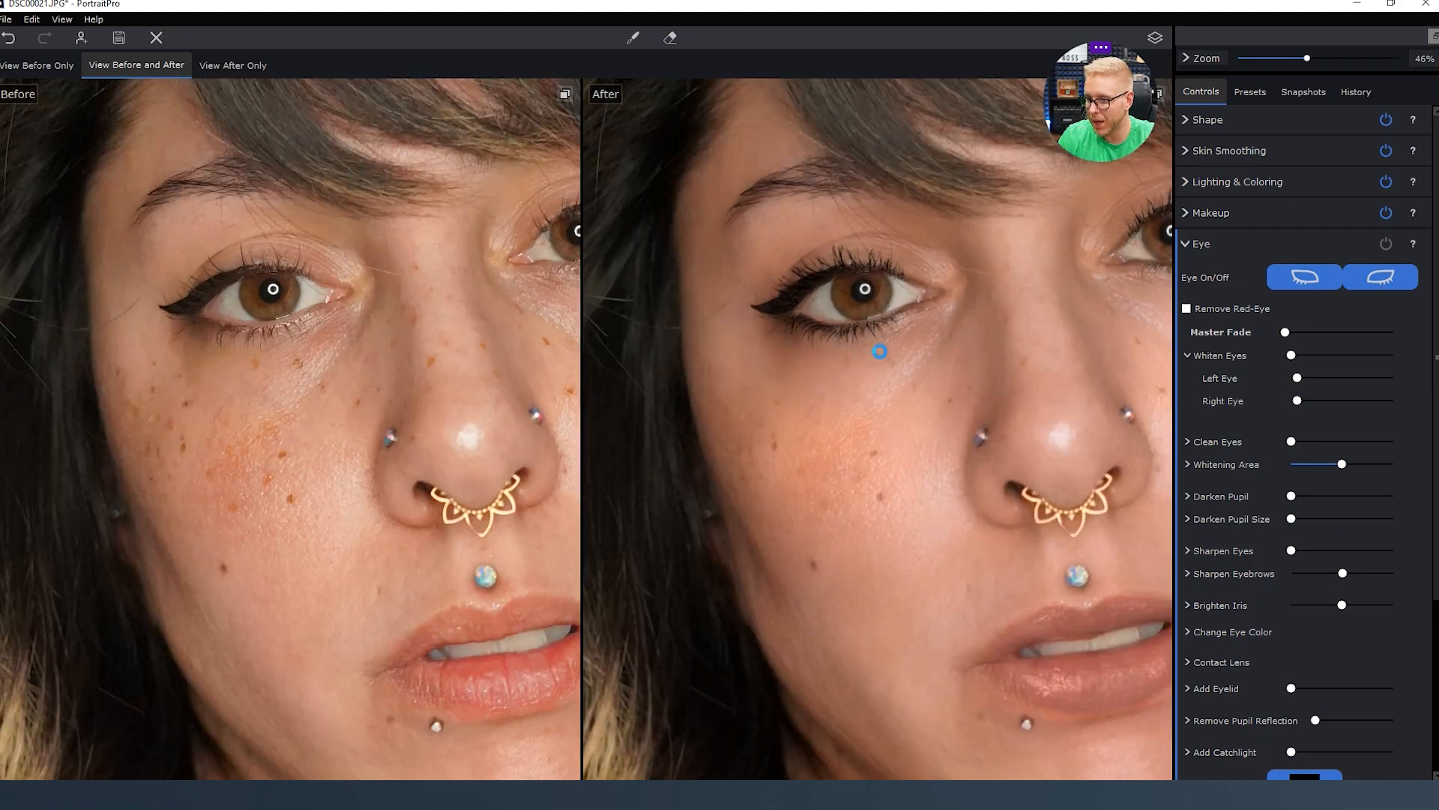
scroll(880, 351, up, 3)
drag(868, 337, 859, 398)
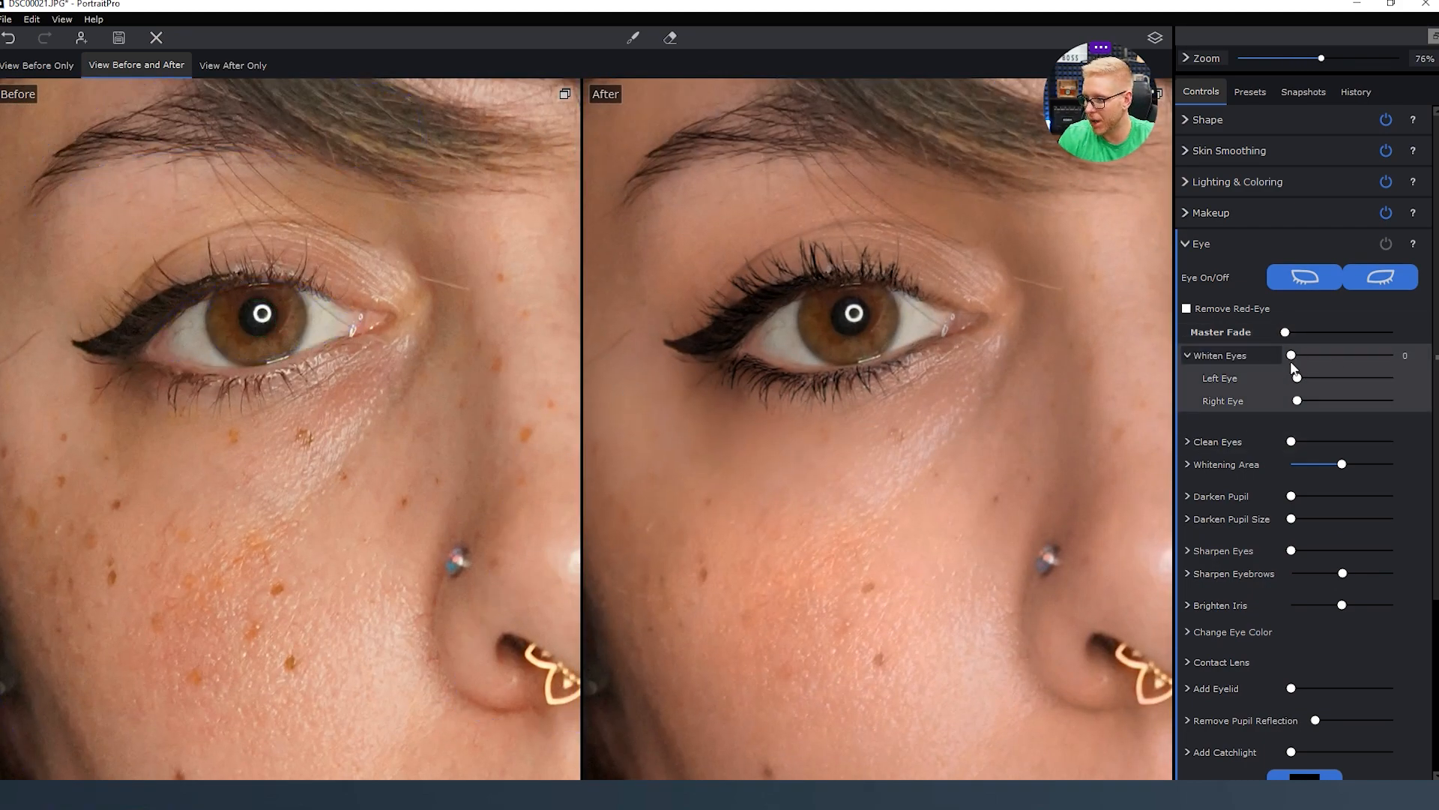
scroll(997, 443, down, 6)
drag(964, 360, 853, 366)
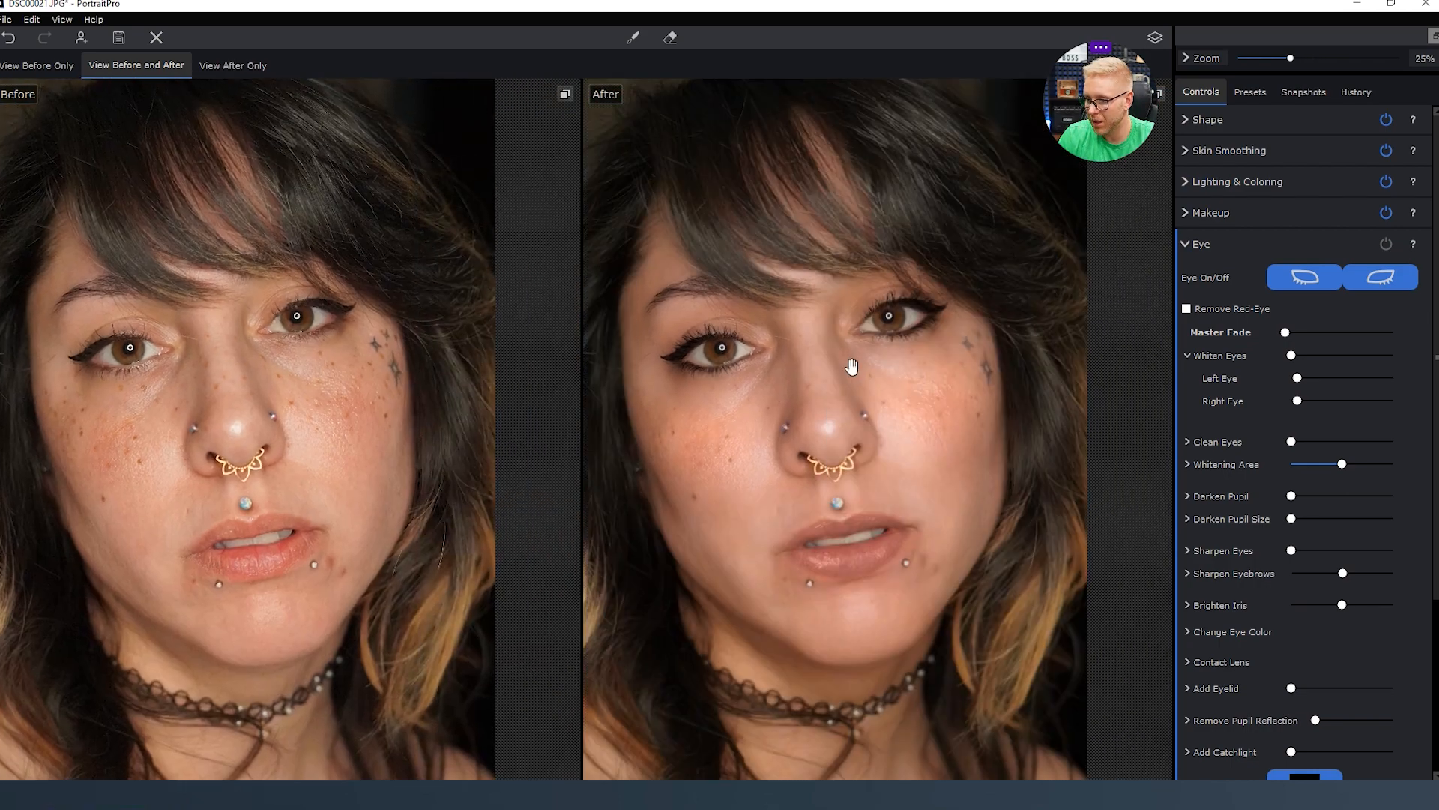
scroll(819, 355, up, 1)
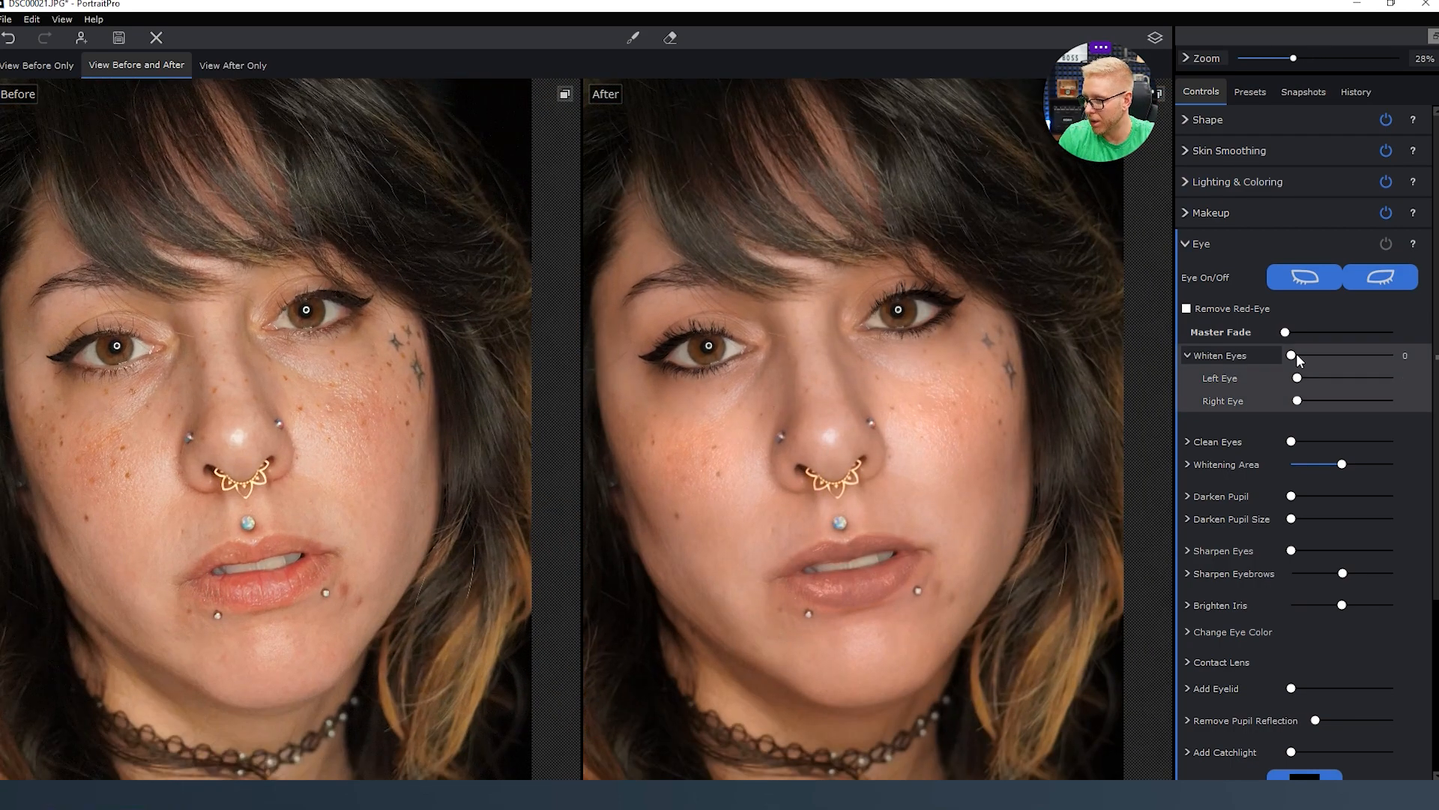
drag(1291, 356, 1392, 355)
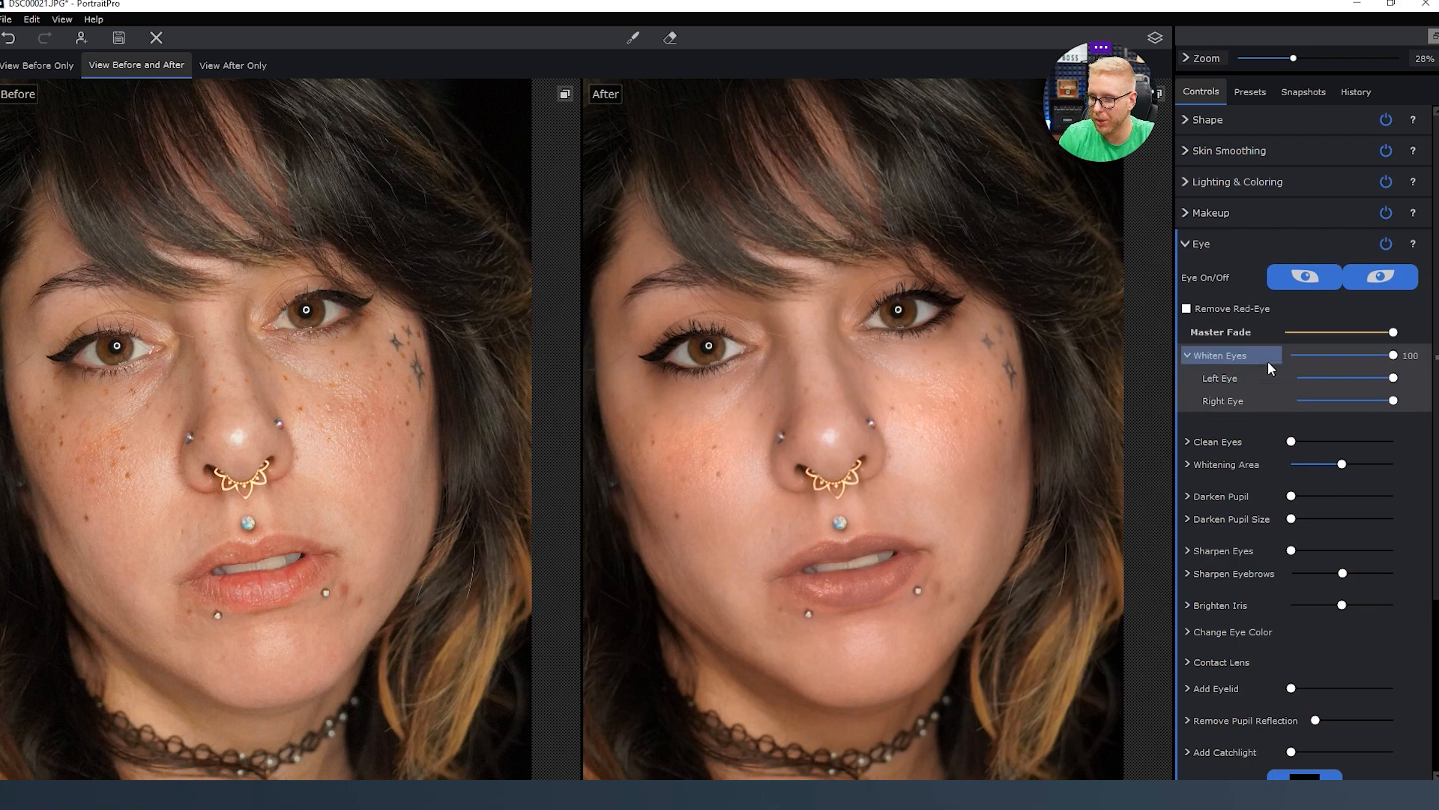
Lower Whiten Eyes to about two thirds, apply a light Clean Eyes, and slightly reduce the Whitening Area.
drag(1395, 356, 1360, 355)
scroll(1258, 469, down, 3)
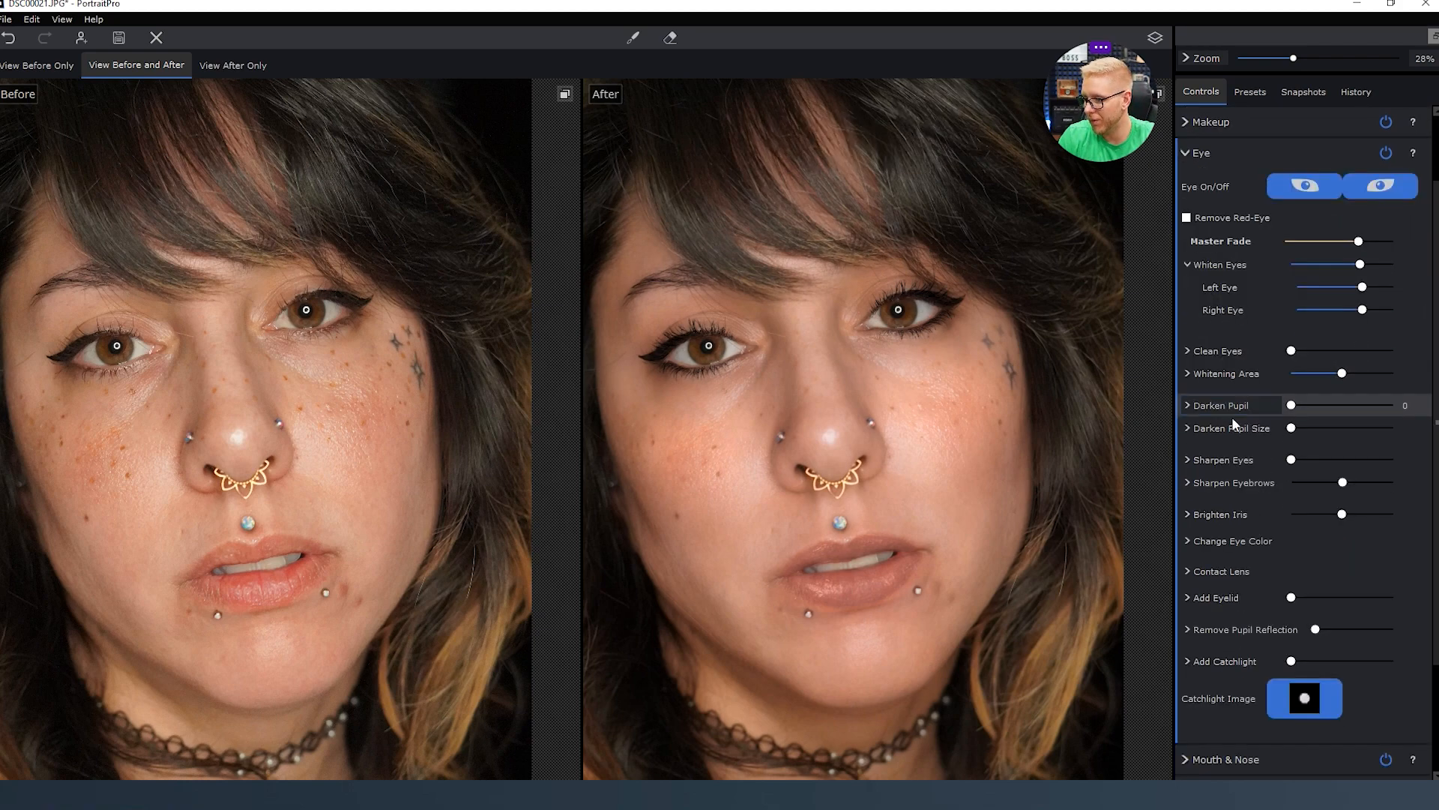
mouse_move(1291, 354)
mouse_down()
mouse_move(1393, 354)
mouse_move(1294, 365)
mouse_move(1423, 367)
mouse_move(1229, 352)
mouse_move(1319, 361)
mouse_up()
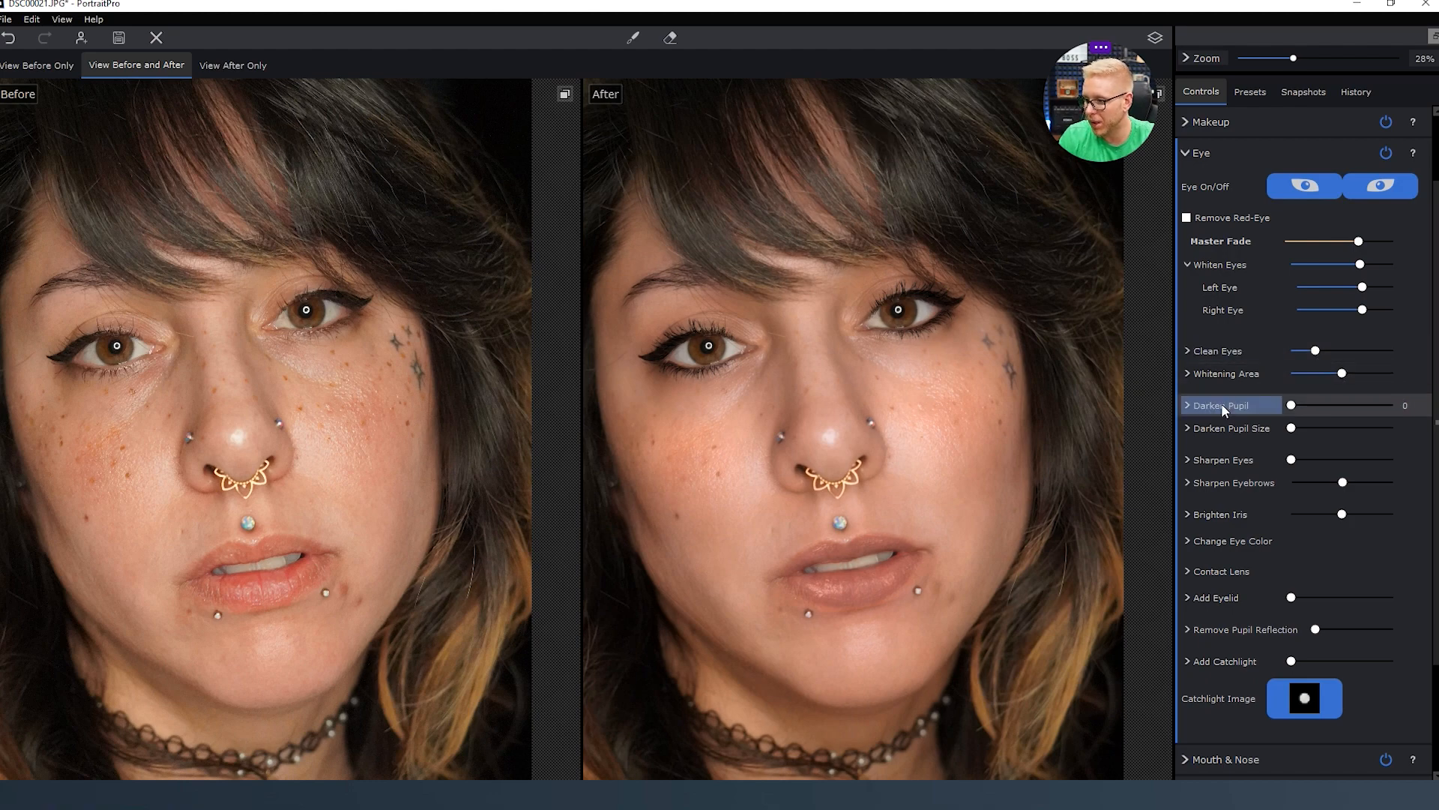
drag(1337, 374, 1377, 374)
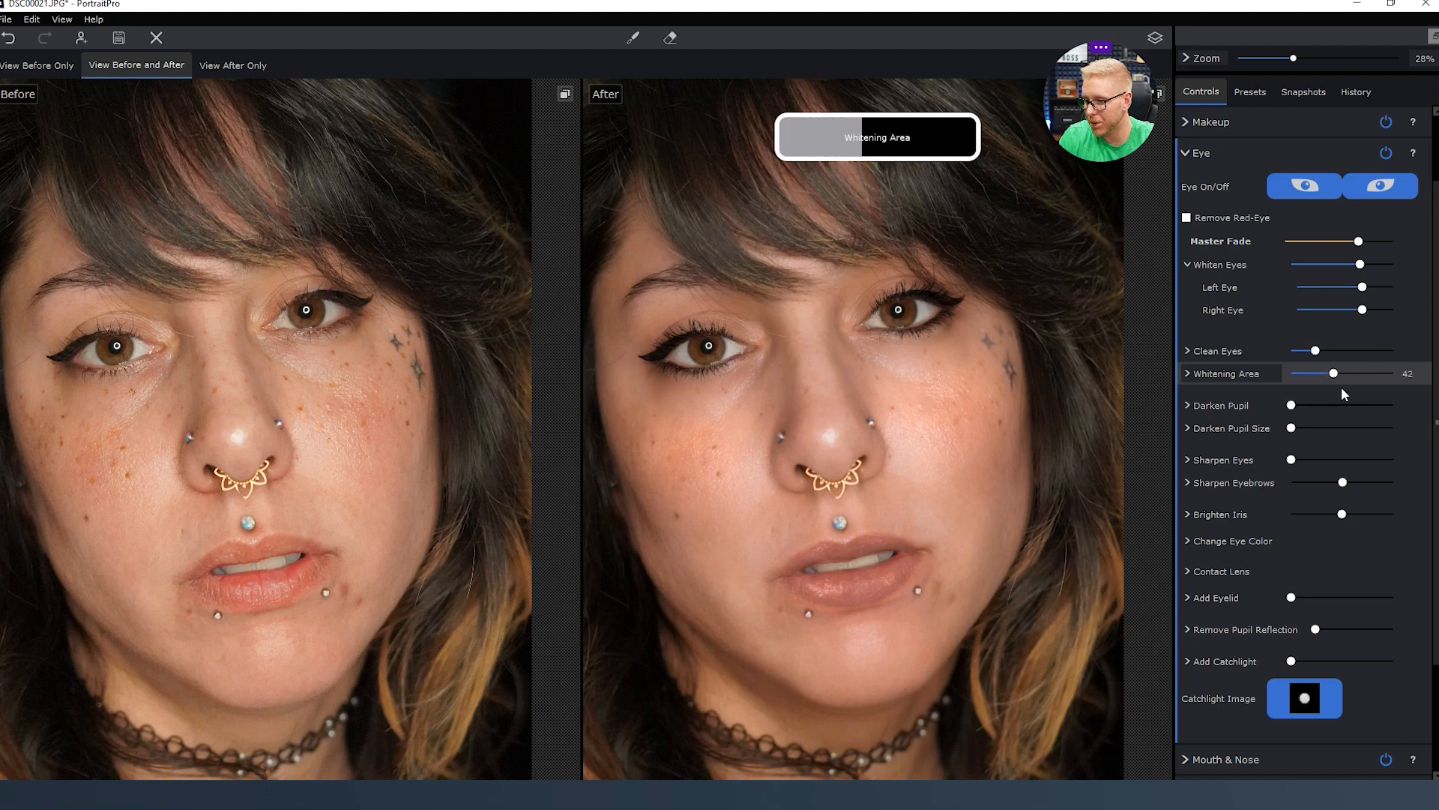
drag(1367, 386, 1338, 393)
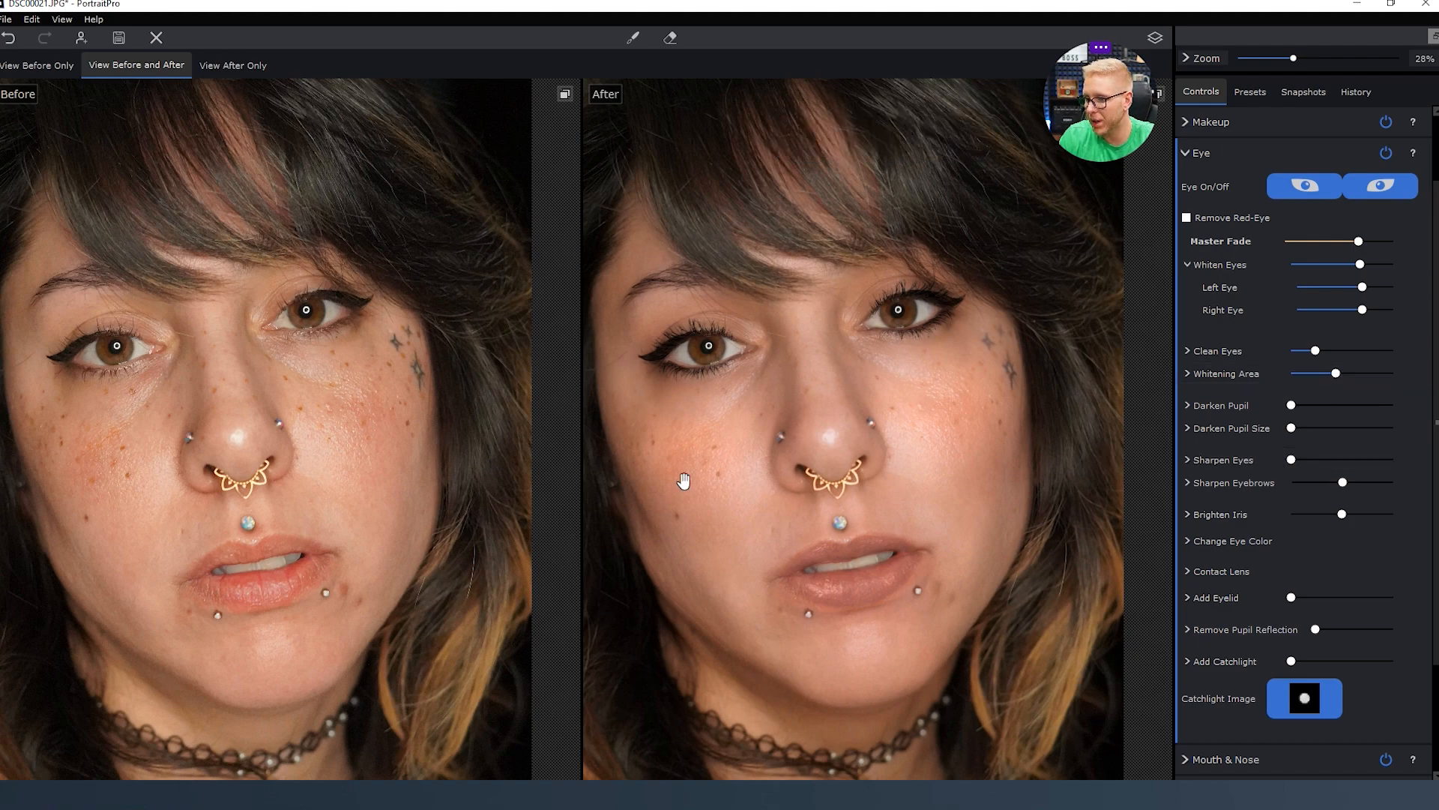
Apply a light Darken Pupil, and try Darken Pupil Size at 100 before undoing it.
drag(1291, 406, 1419, 429)
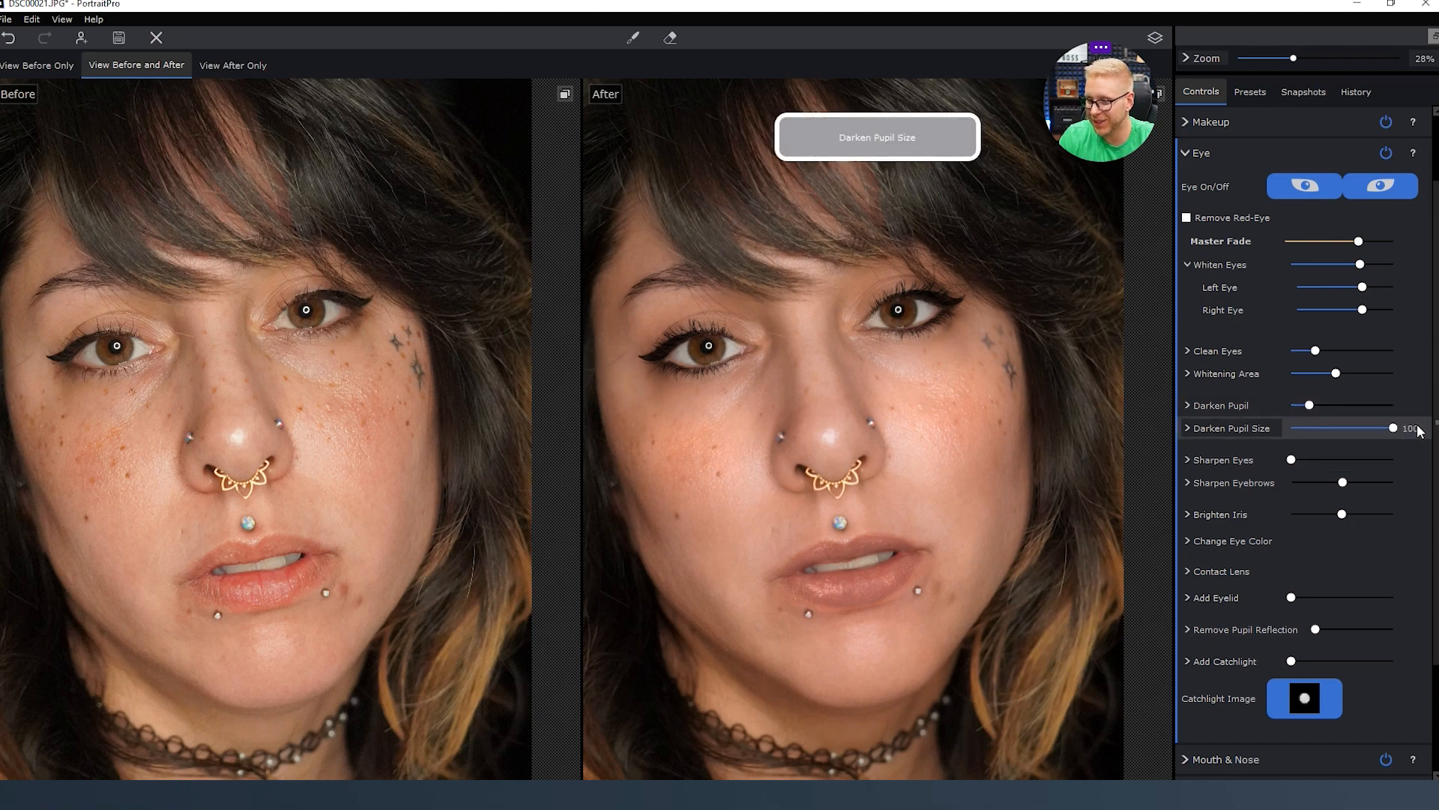
key(ctrl+z)
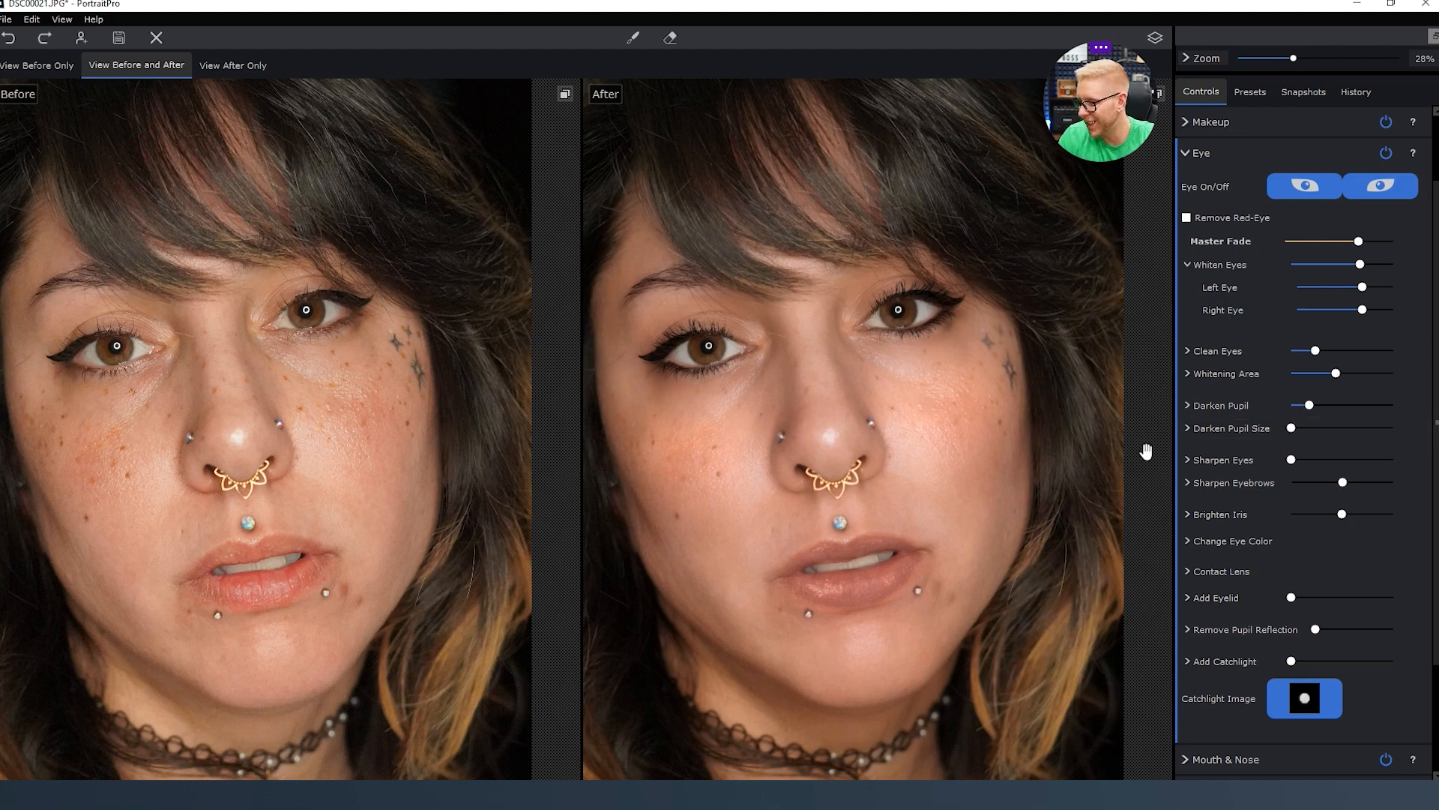
Try Sharpen Eyes and reset it, and try Sharpen Eyebrows at 100 before undoing it.
drag(1302, 464, 1340, 465)
double_click(1216, 457)
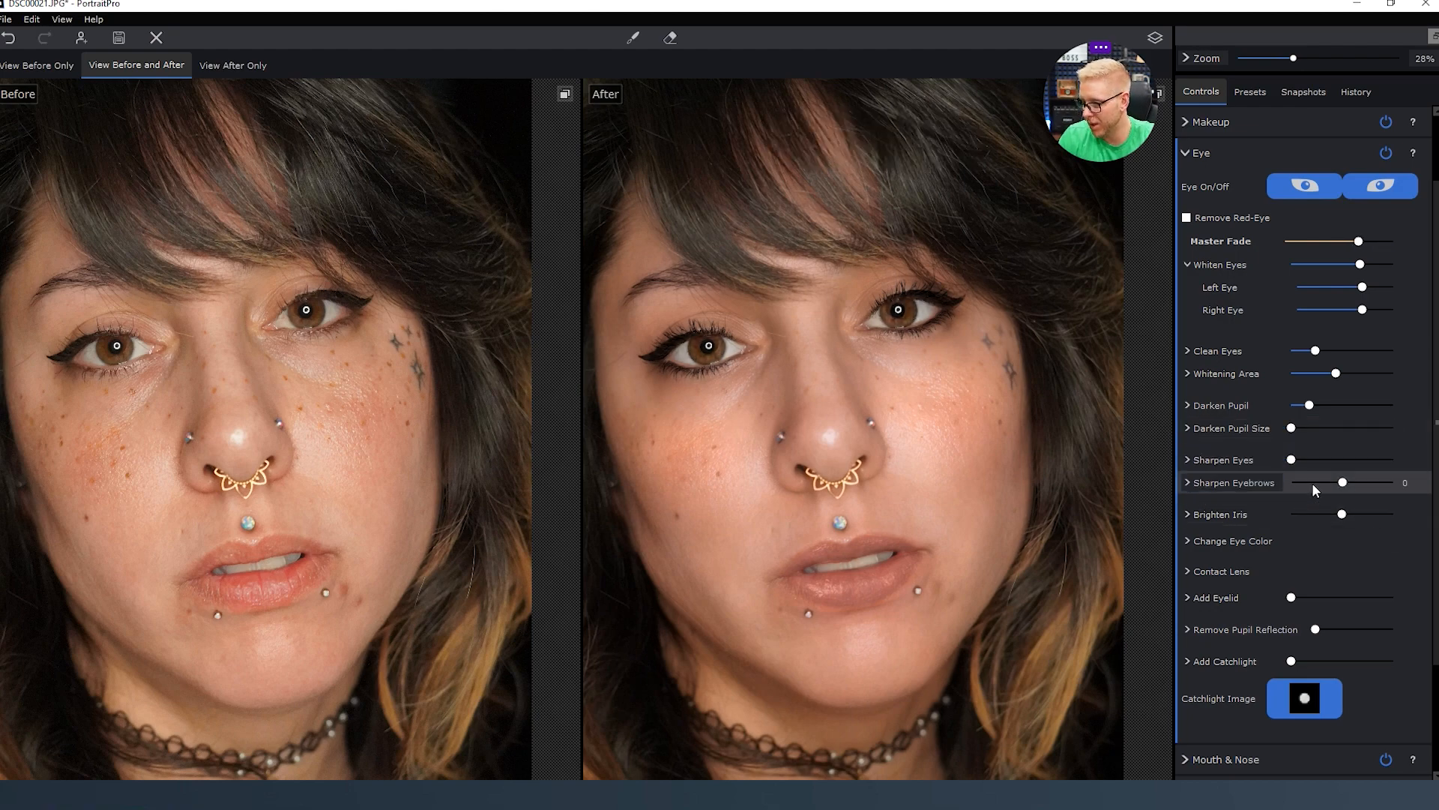
drag(1388, 482, 1394, 483)
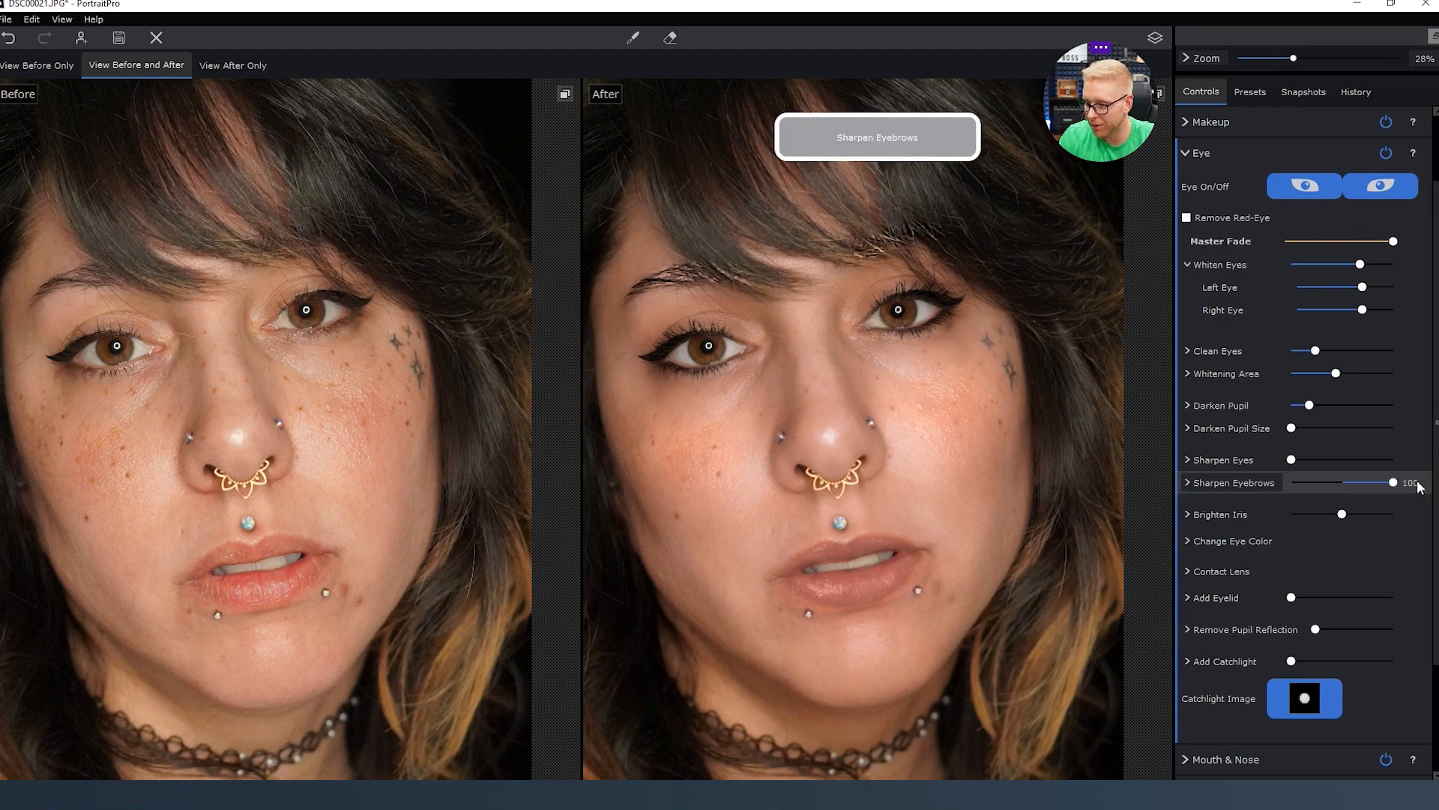
key(ctrl+z)
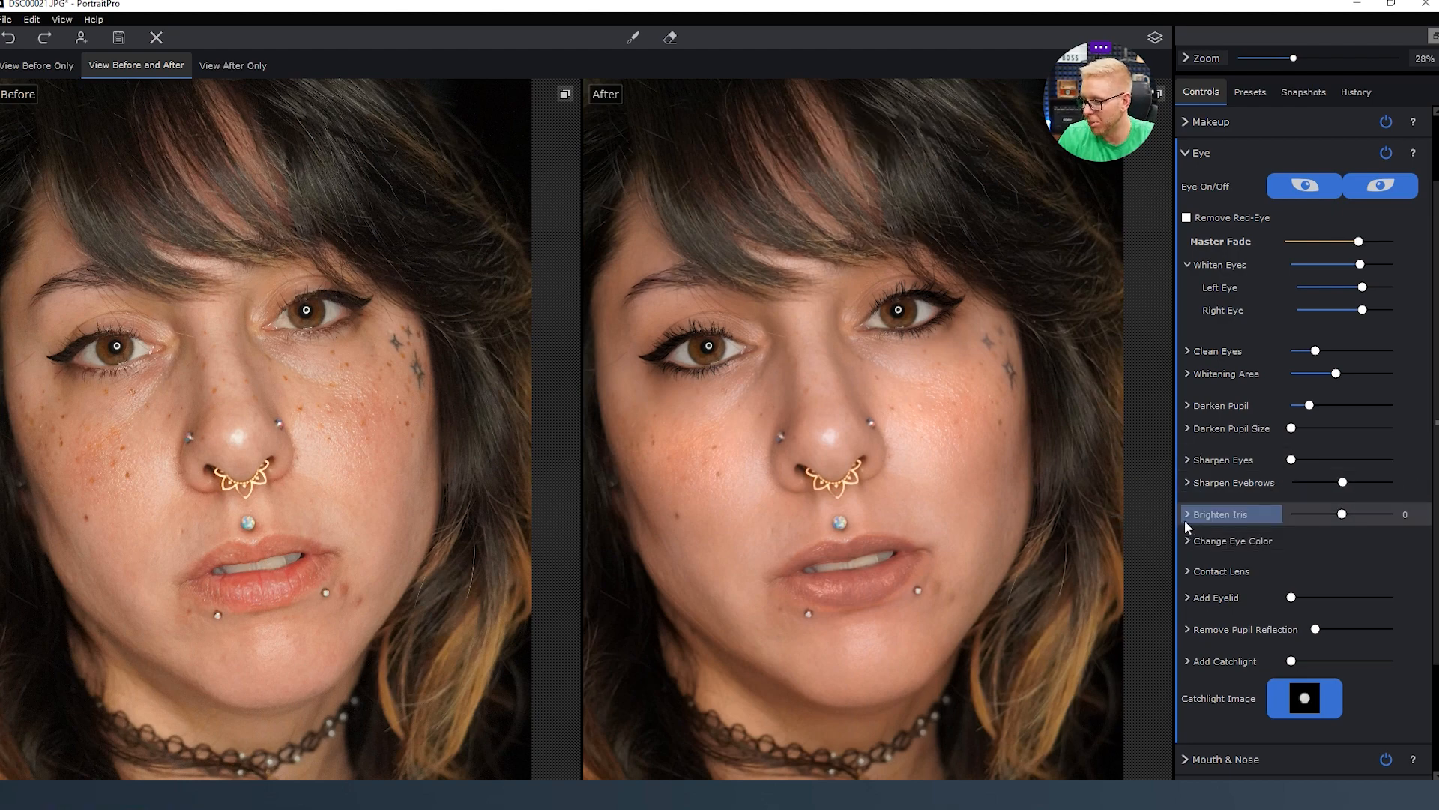
Try Brighten Iris on both eyes, reset it to 0, and close its per-eye settings.
click(1186, 514)
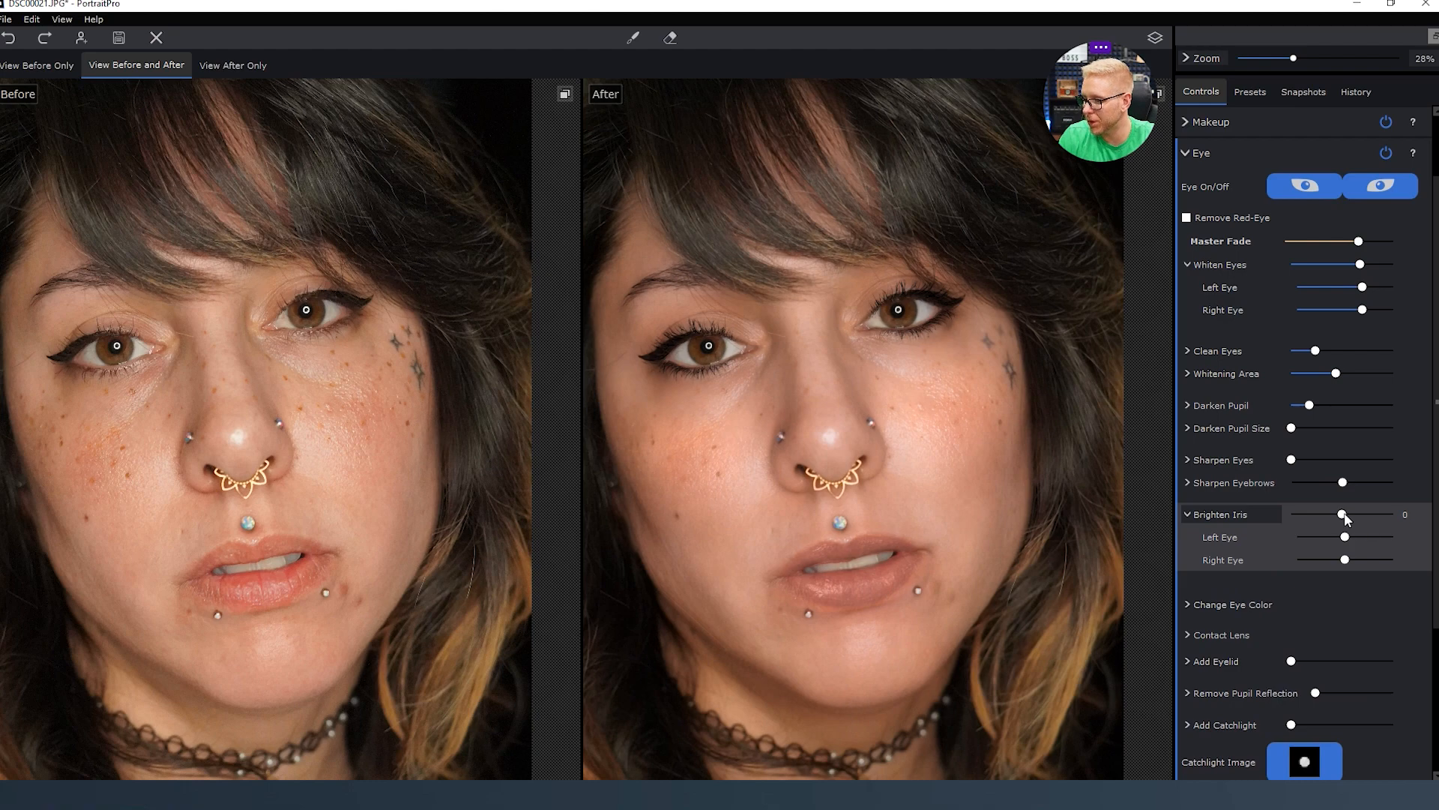
drag(1343, 516, 1380, 510)
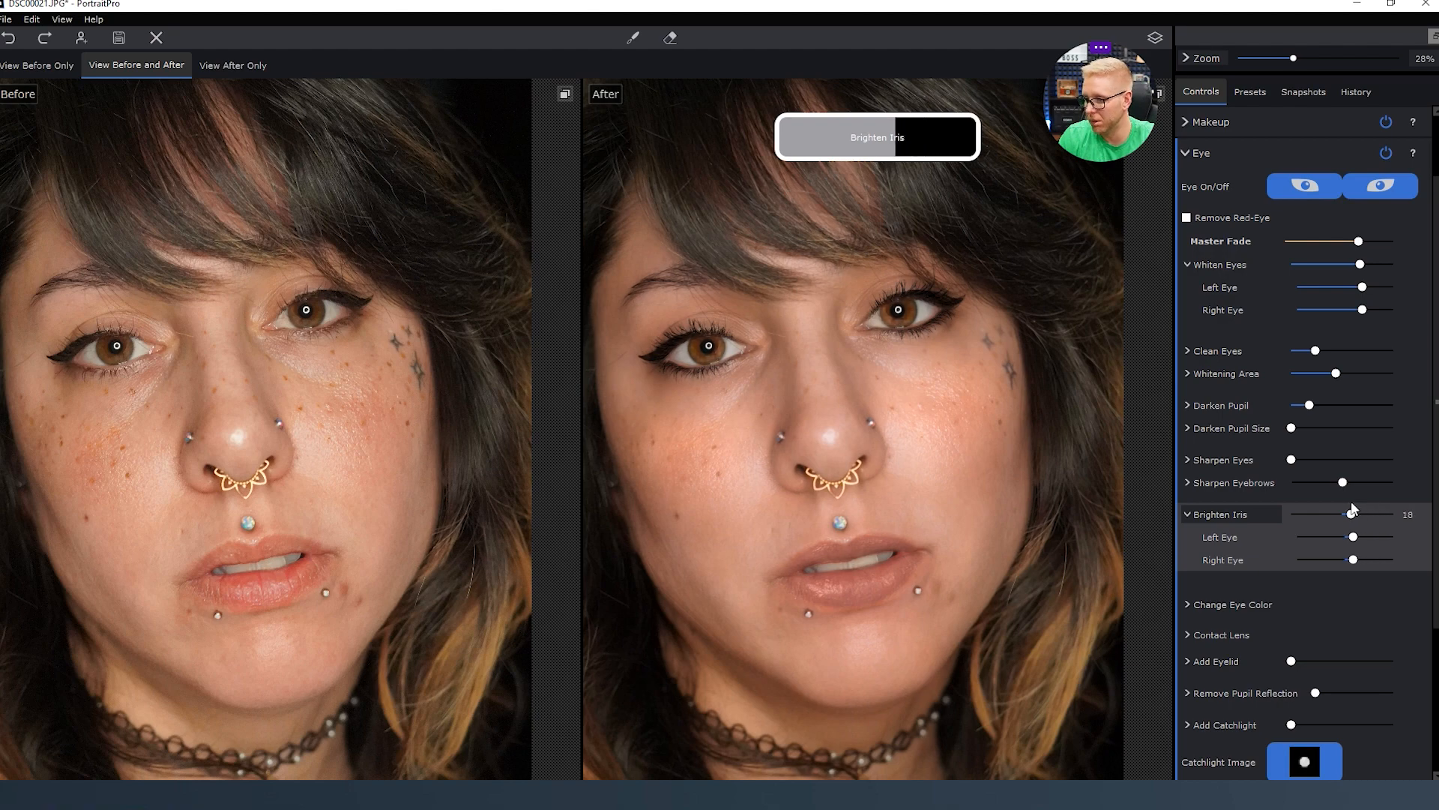
mouse_move(1354, 510)
mouse_down()
mouse_move(1388, 510)
mouse_move(1343, 510)
mouse_up()
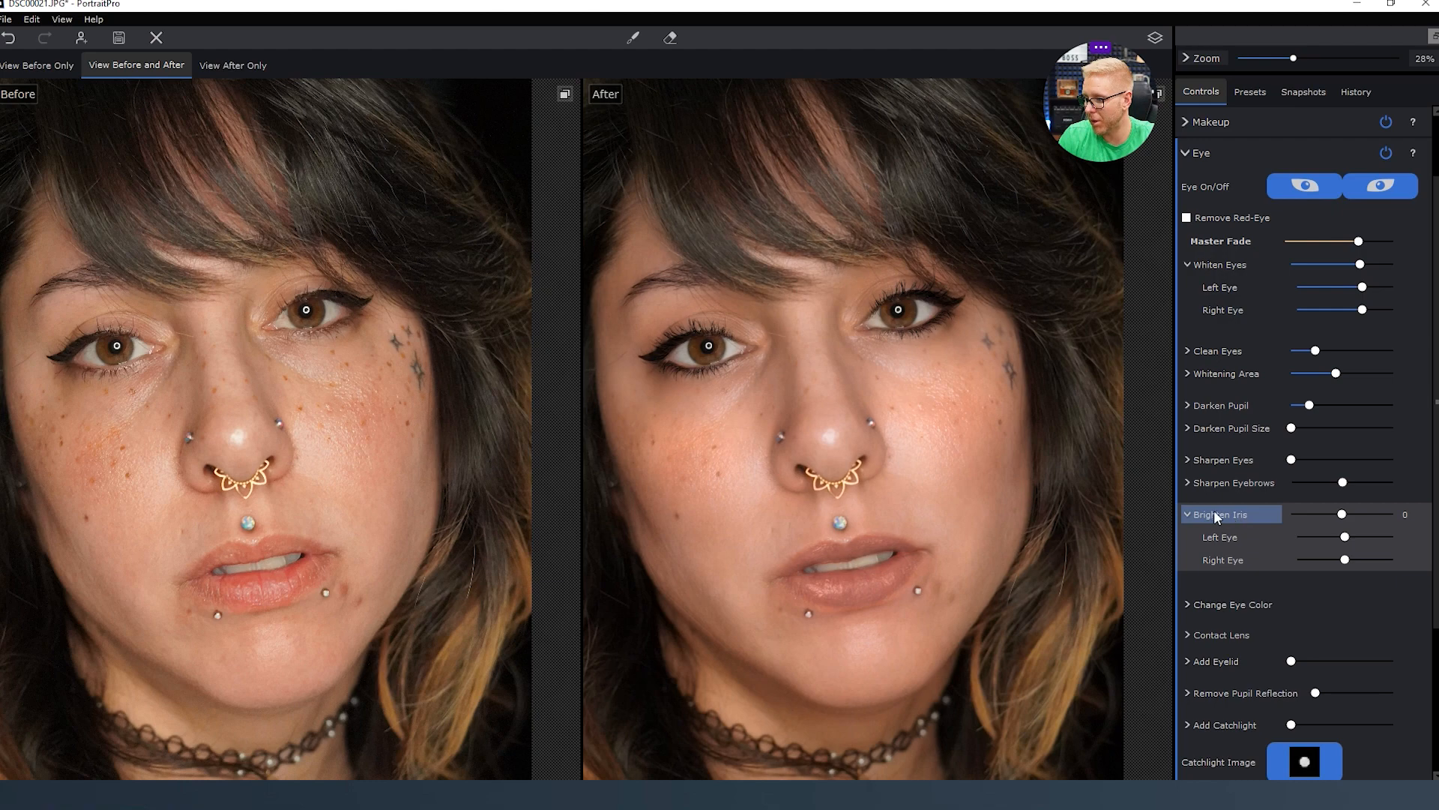
click(1188, 513)
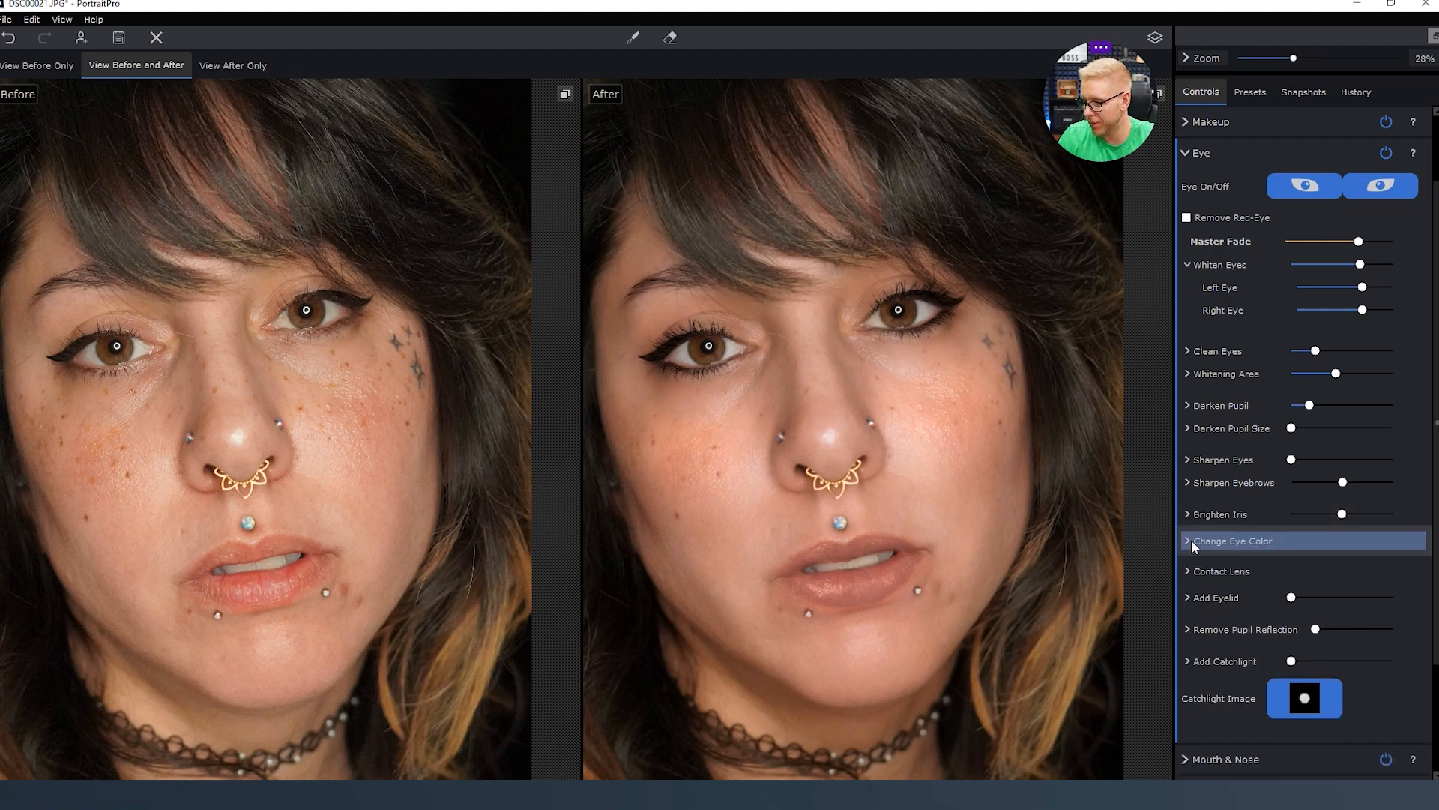
Open Change Eye Color, look at its per-eye amounts, try the Amount at full strength, and undo it.
click(1187, 541)
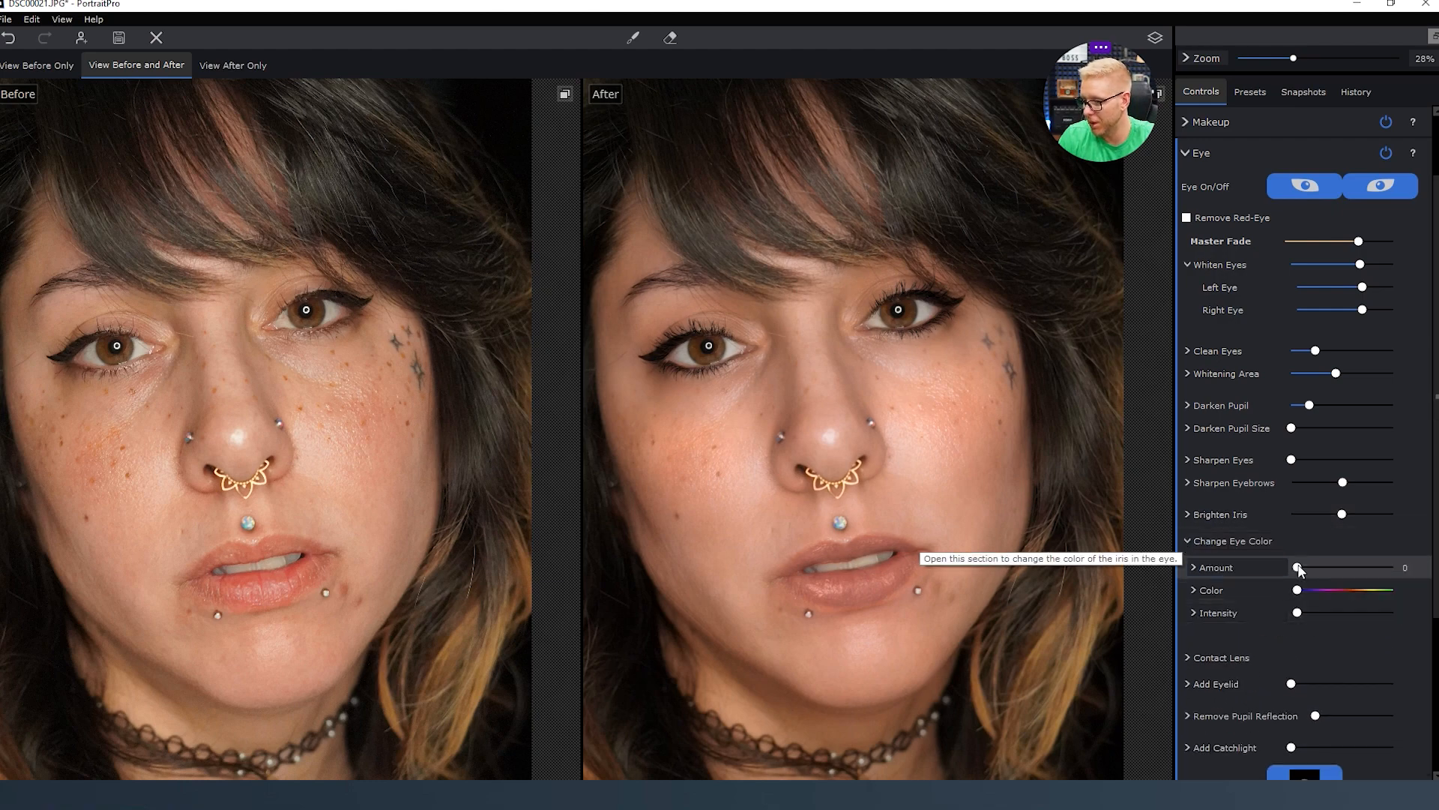
click(1194, 565)
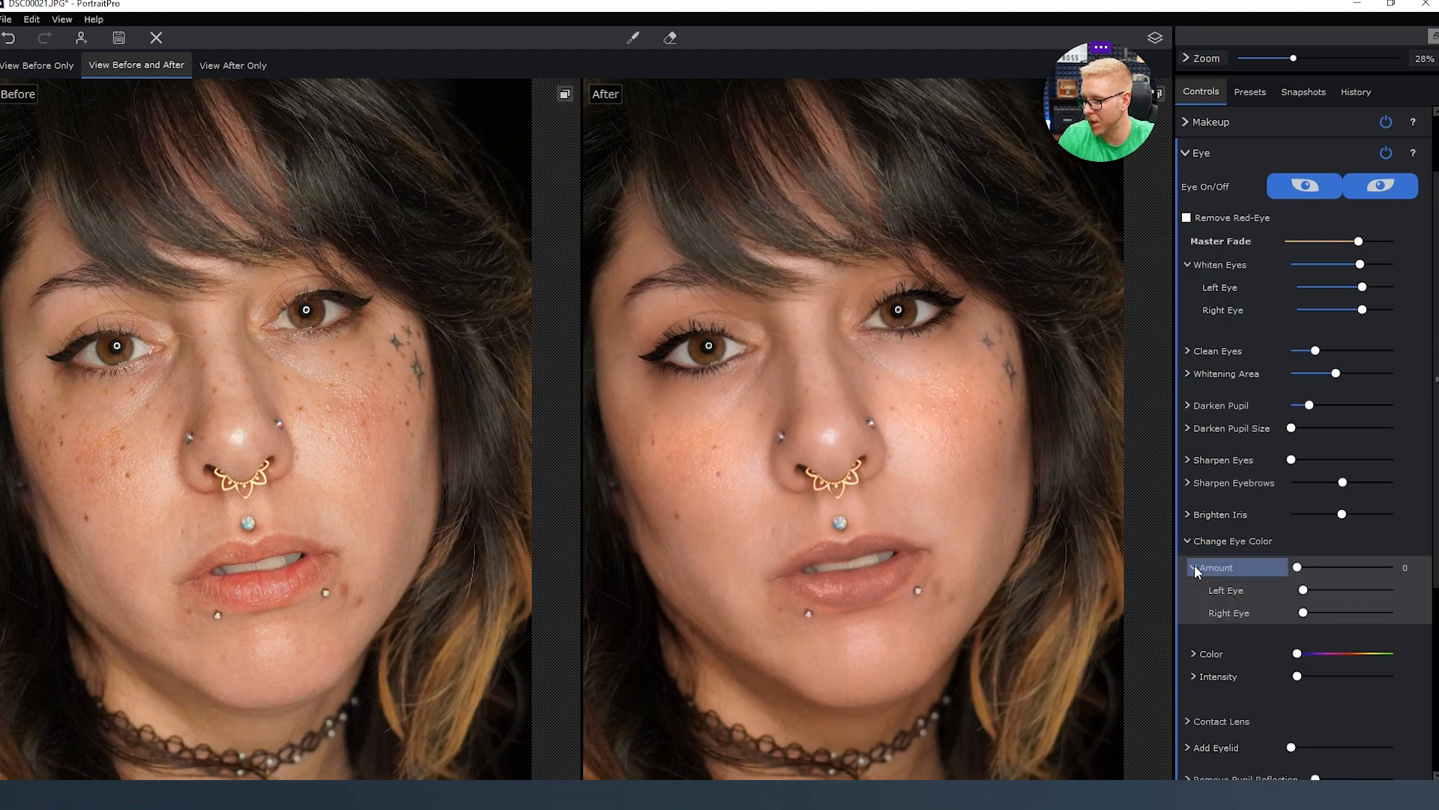
click(1195, 566)
drag(1297, 567, 1393, 567)
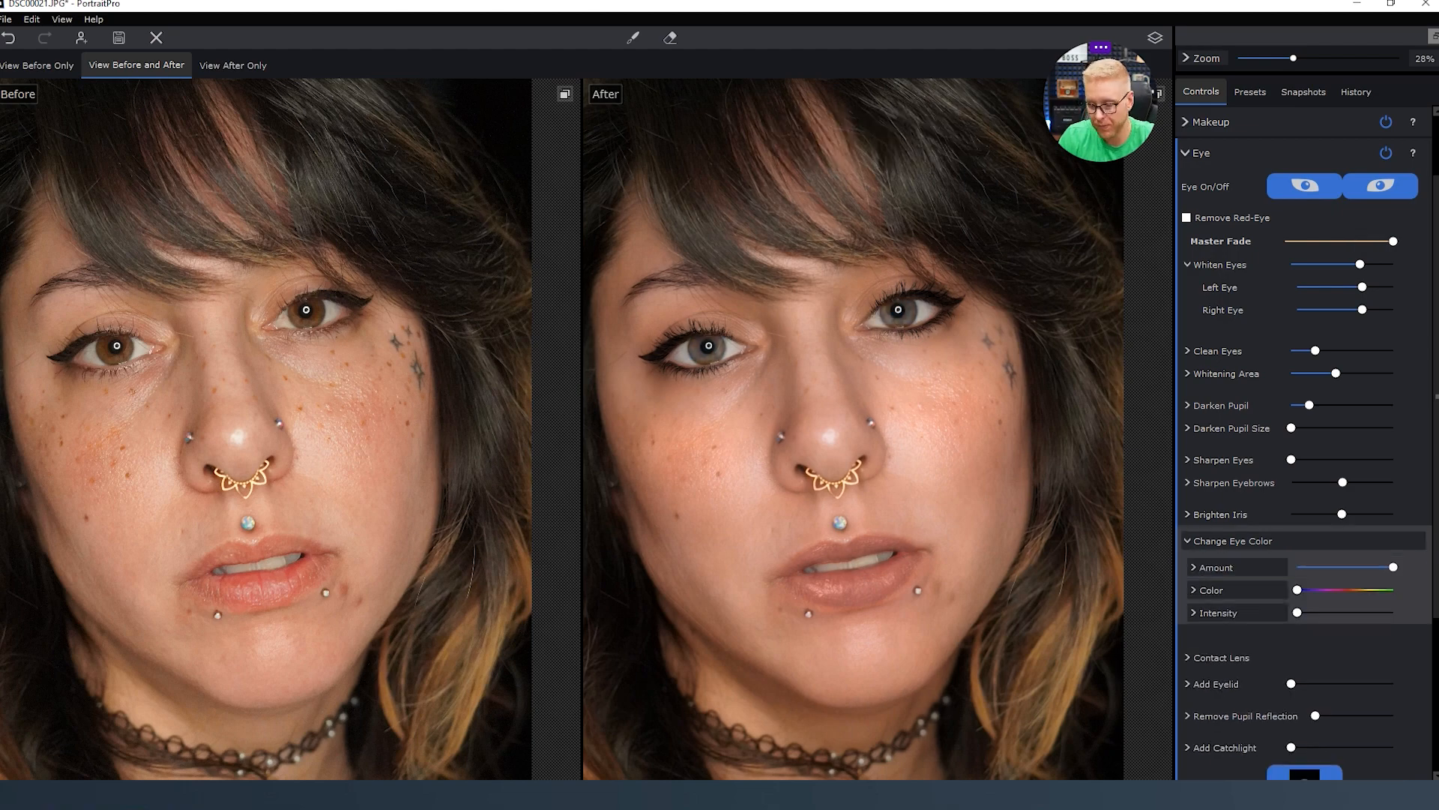
key(ctrl+z)
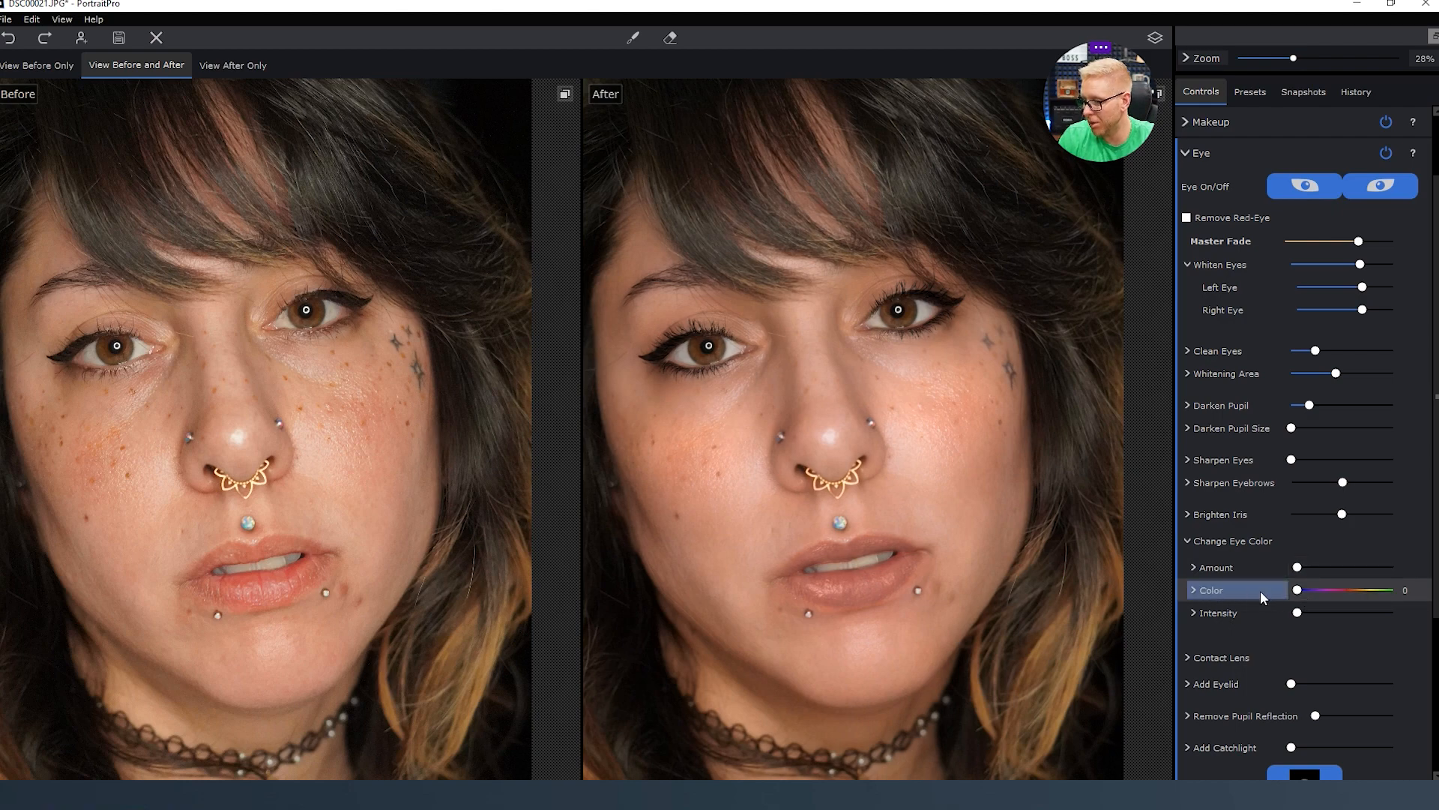
Set the eye color Amount to about three quarters, try different Color and Intensity settings, and return both to 0.
mouse_move(1298, 590)
mouse_down()
mouse_move(1426, 596)
mouse_move(1305, 595)
mouse_up()
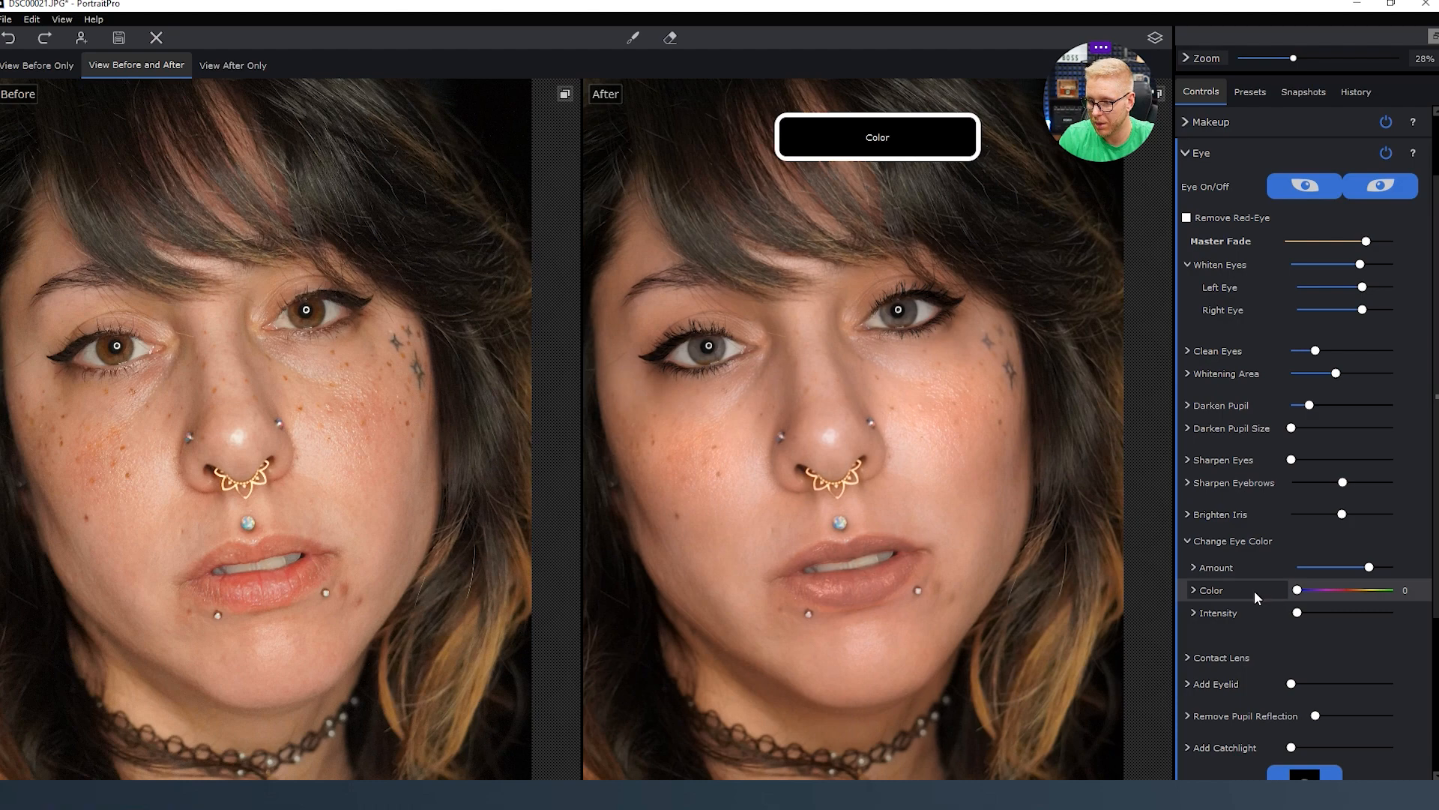
mouse_move(1298, 590)
mouse_down()
mouse_move(1366, 590)
mouse_move(1348, 615)
mouse_move(1431, 616)
mouse_move(1338, 590)
mouse_move(1284, 596)
mouse_move(1353, 591)
mouse_move(1296, 592)
mouse_up()
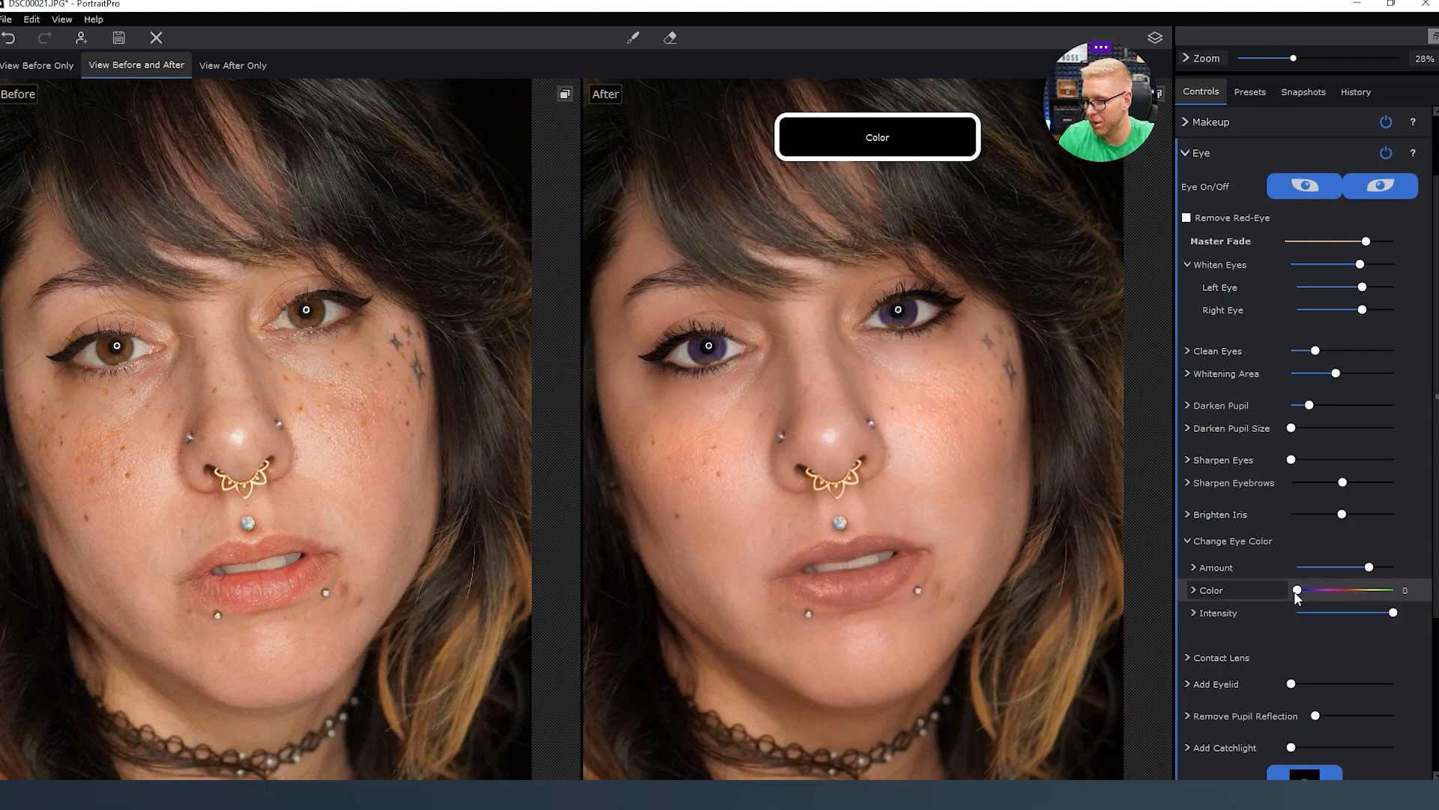
key(ctrl+z)
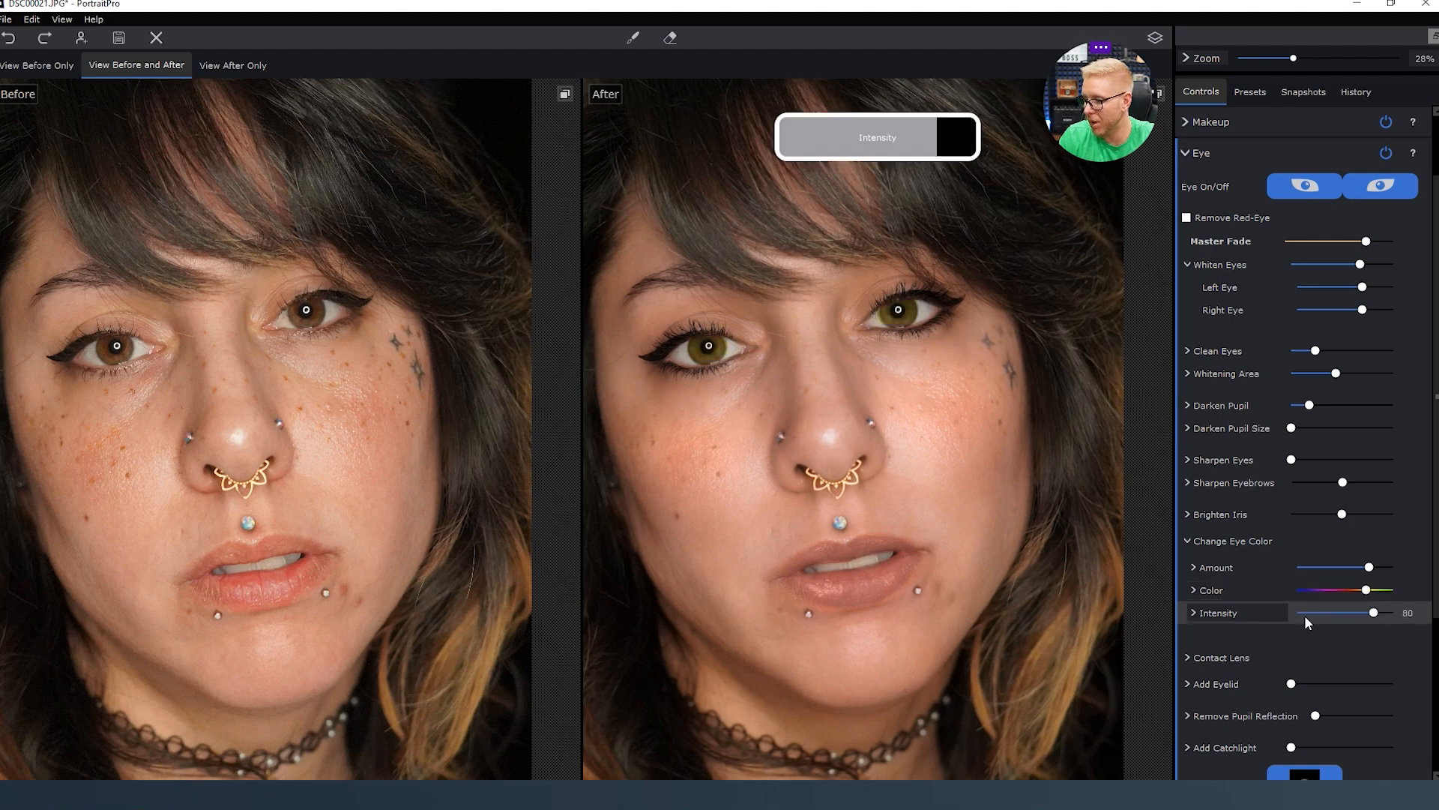
key(ctrl+z)
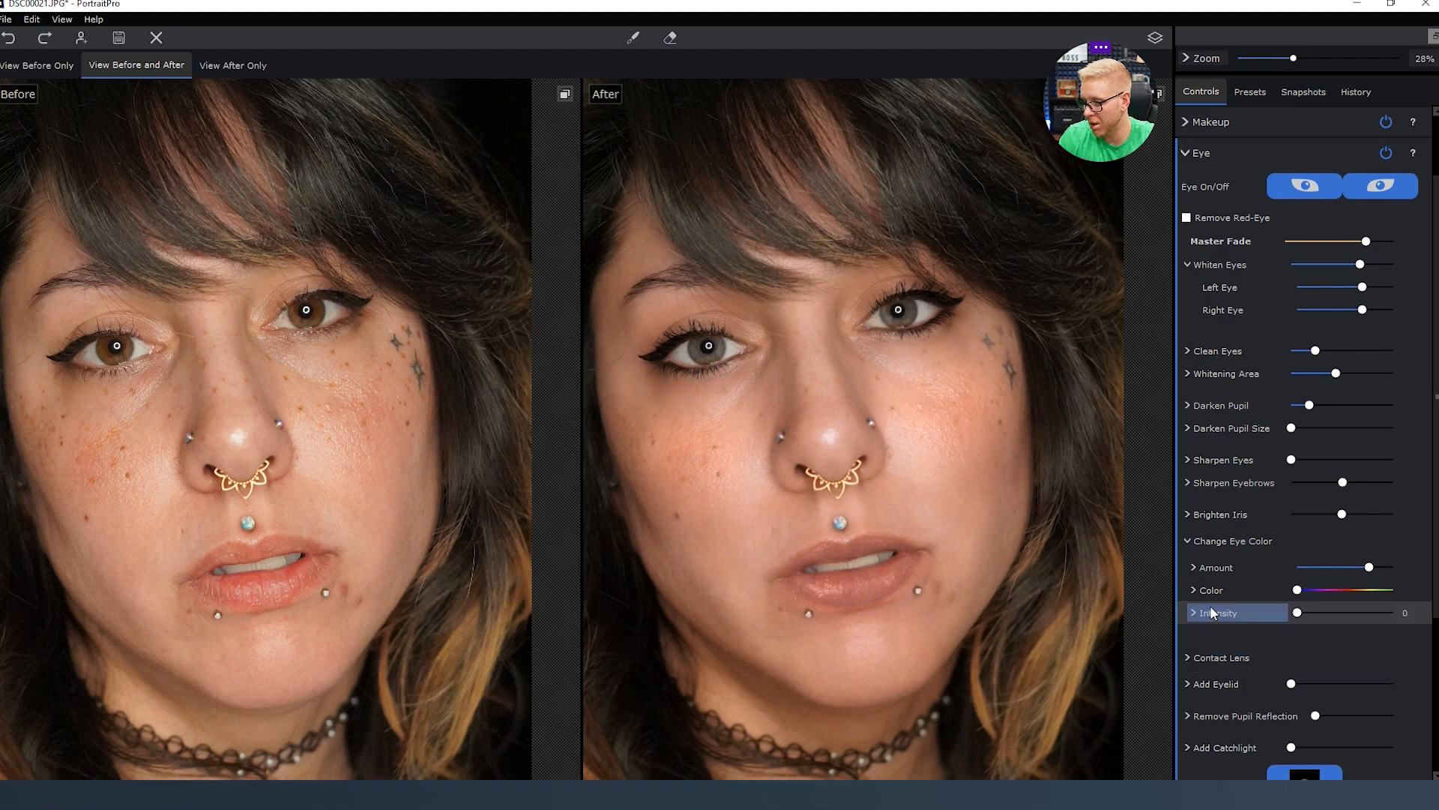
Try Add Catchlight and a Remove Pupil Reflection of 100, and reset both to 0.
scroll(1168, 650, down, 2)
scroll(1251, 658, down, 3)
scroll(1259, 600, down, 2)
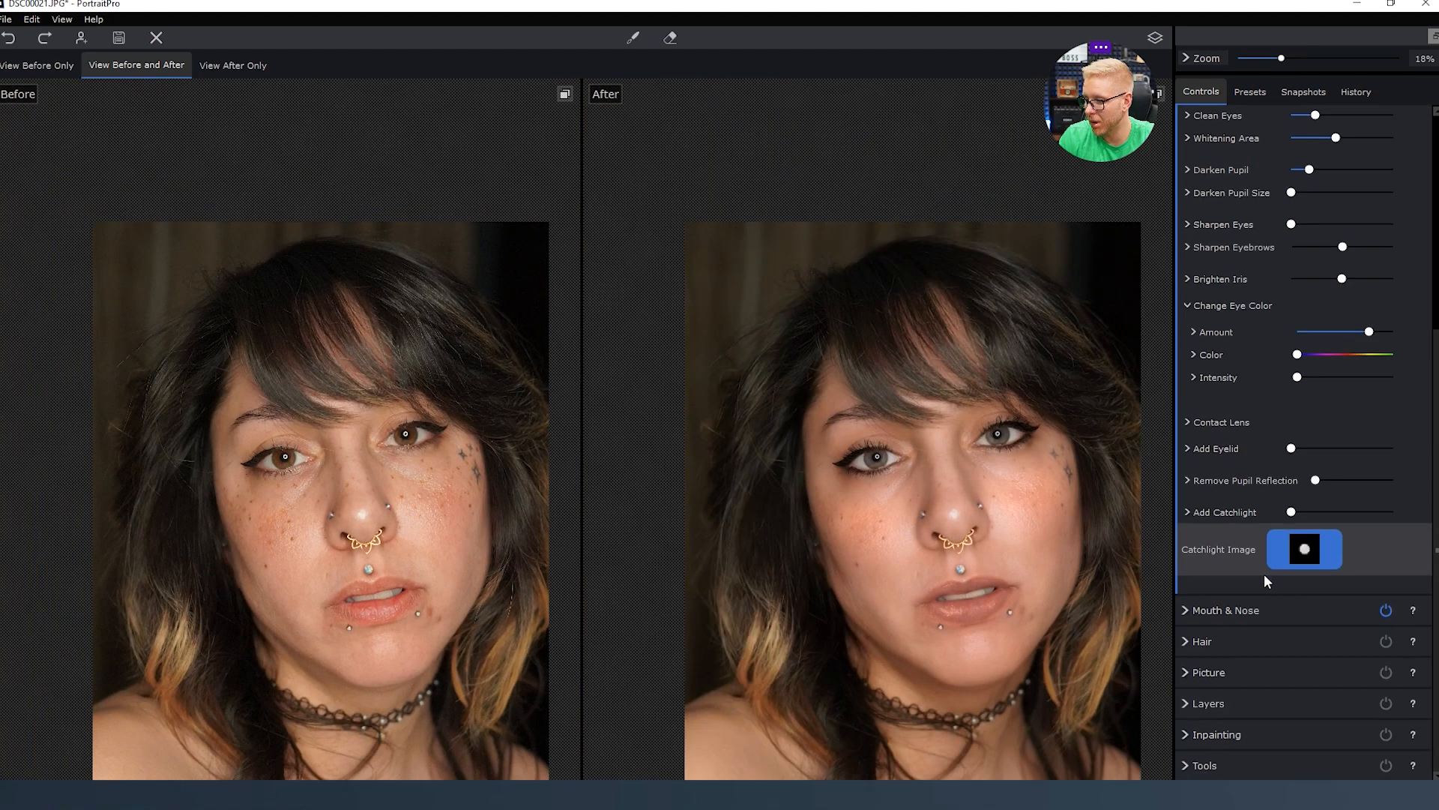
drag(1299, 519, 1258, 520)
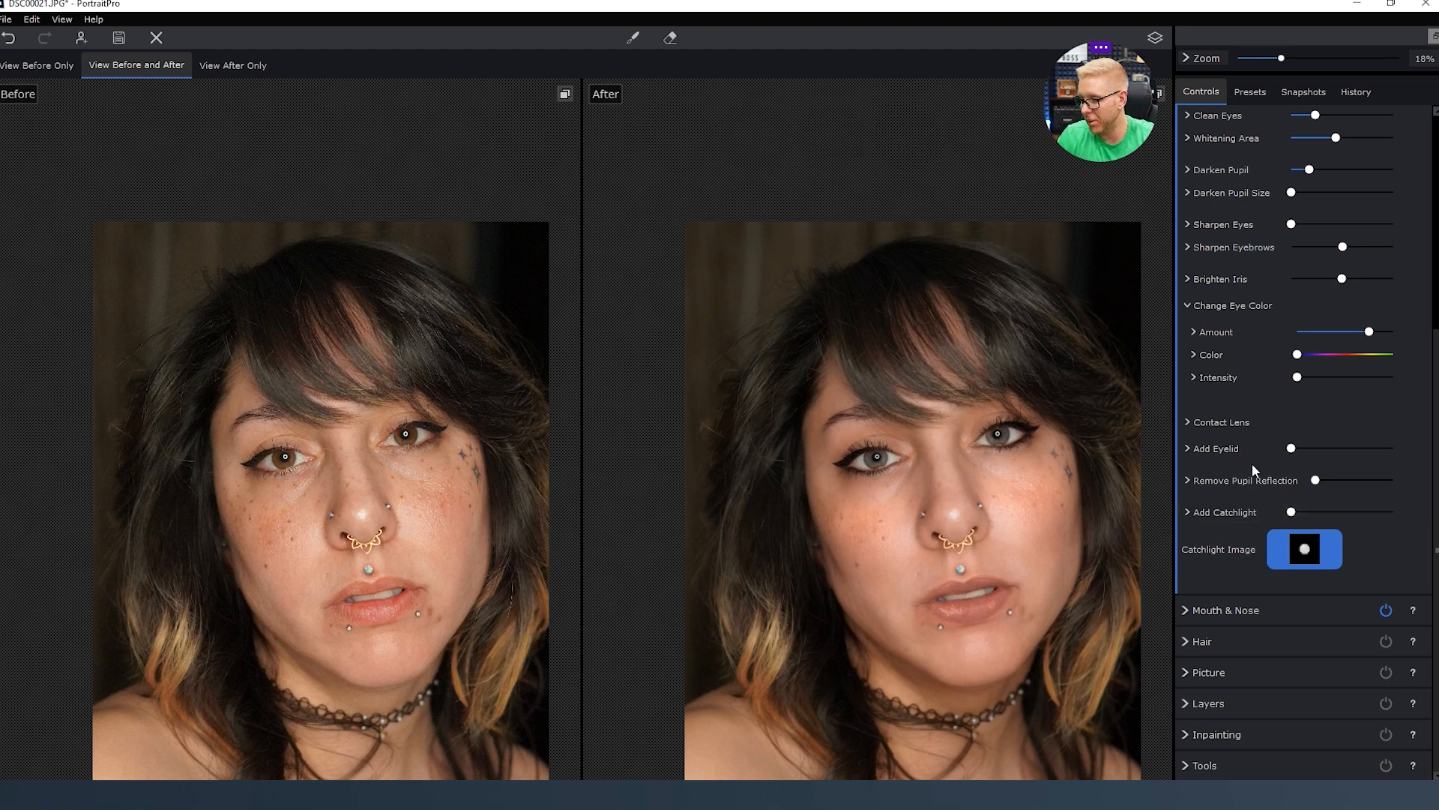
drag(1316, 482, 1392, 481)
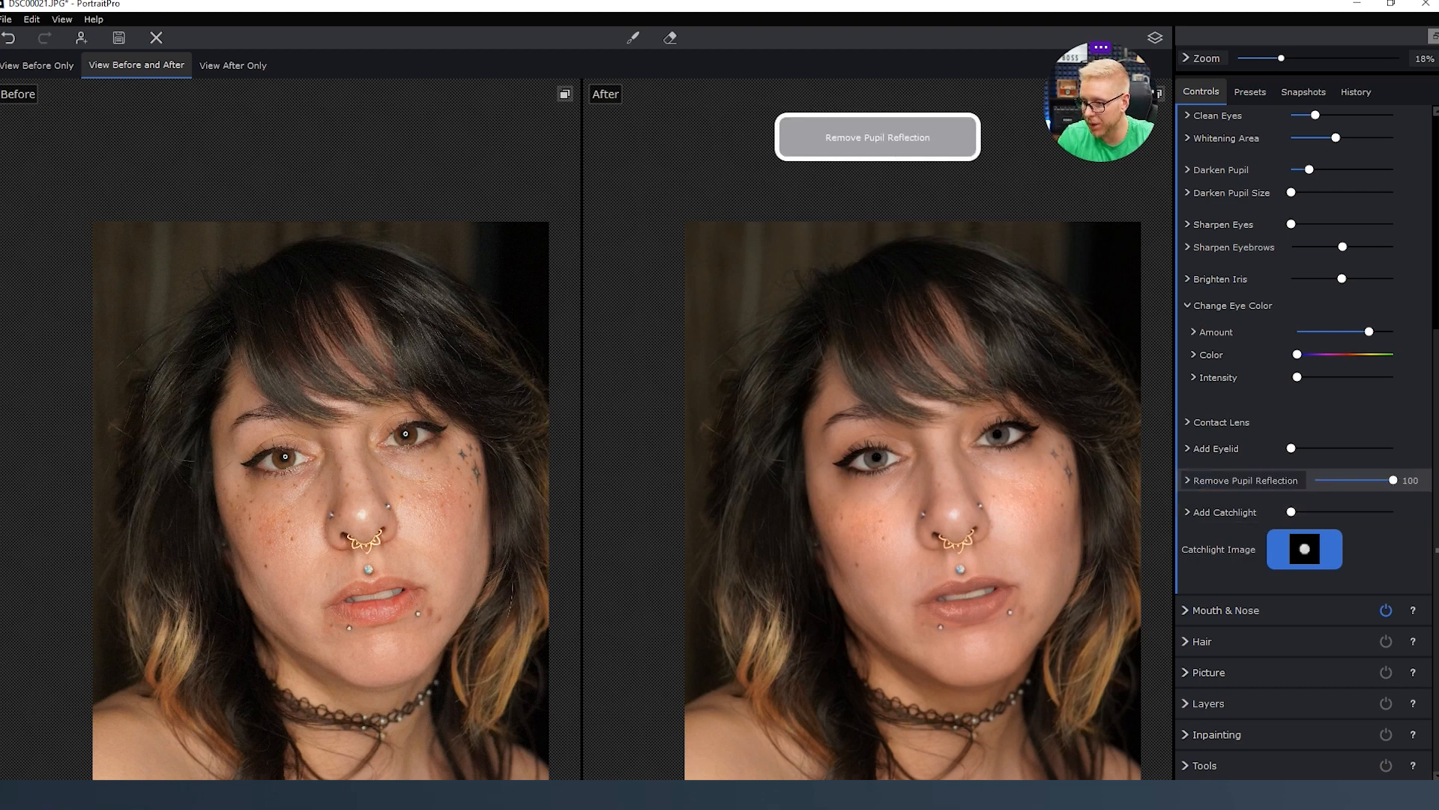
double_click(1204, 472)
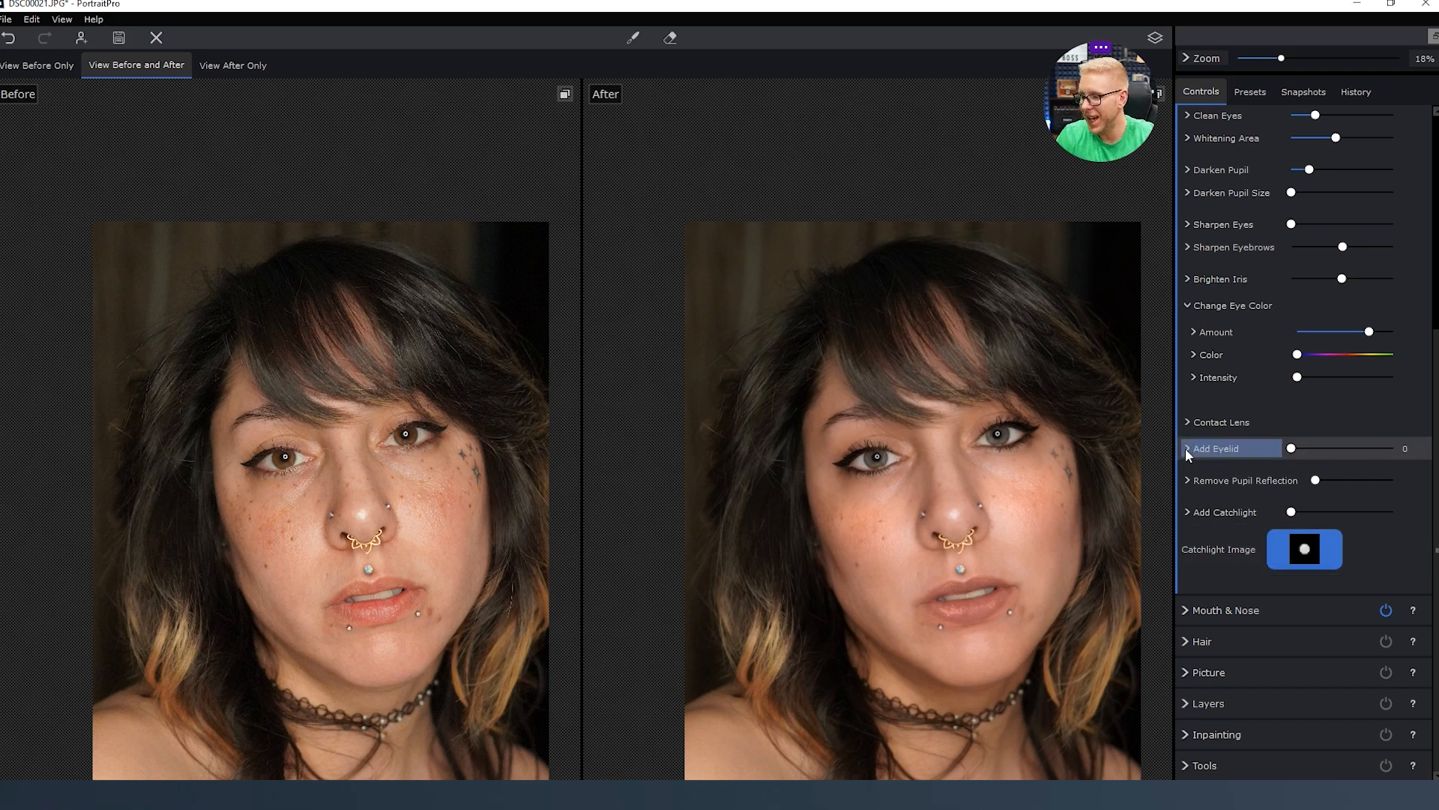
Close the Eye controls and compare the before and after portraits.
scroll(1203, 441, up, 5)
click(1183, 243)
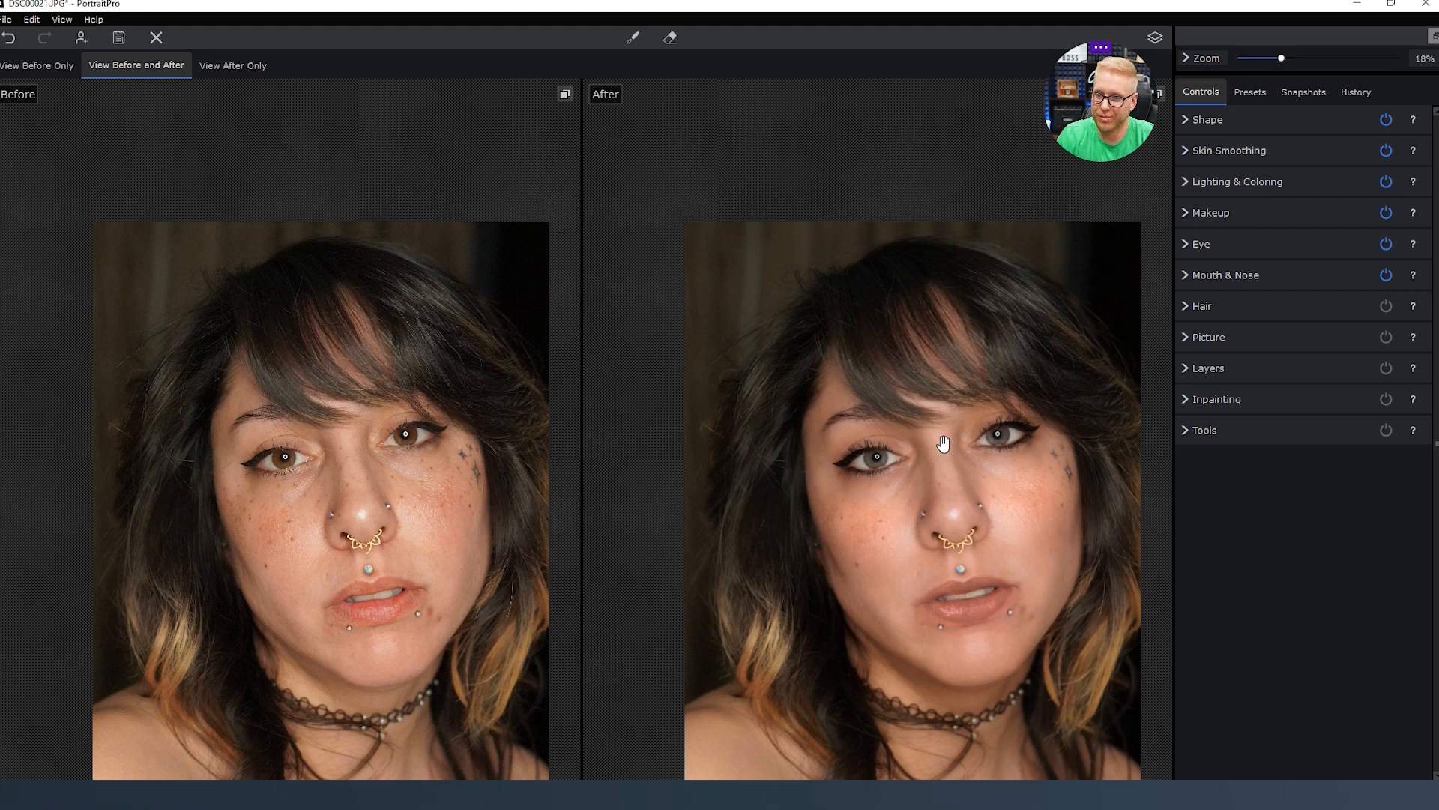
scroll(945, 443, up, 3)
scroll(965, 401, down, 4)
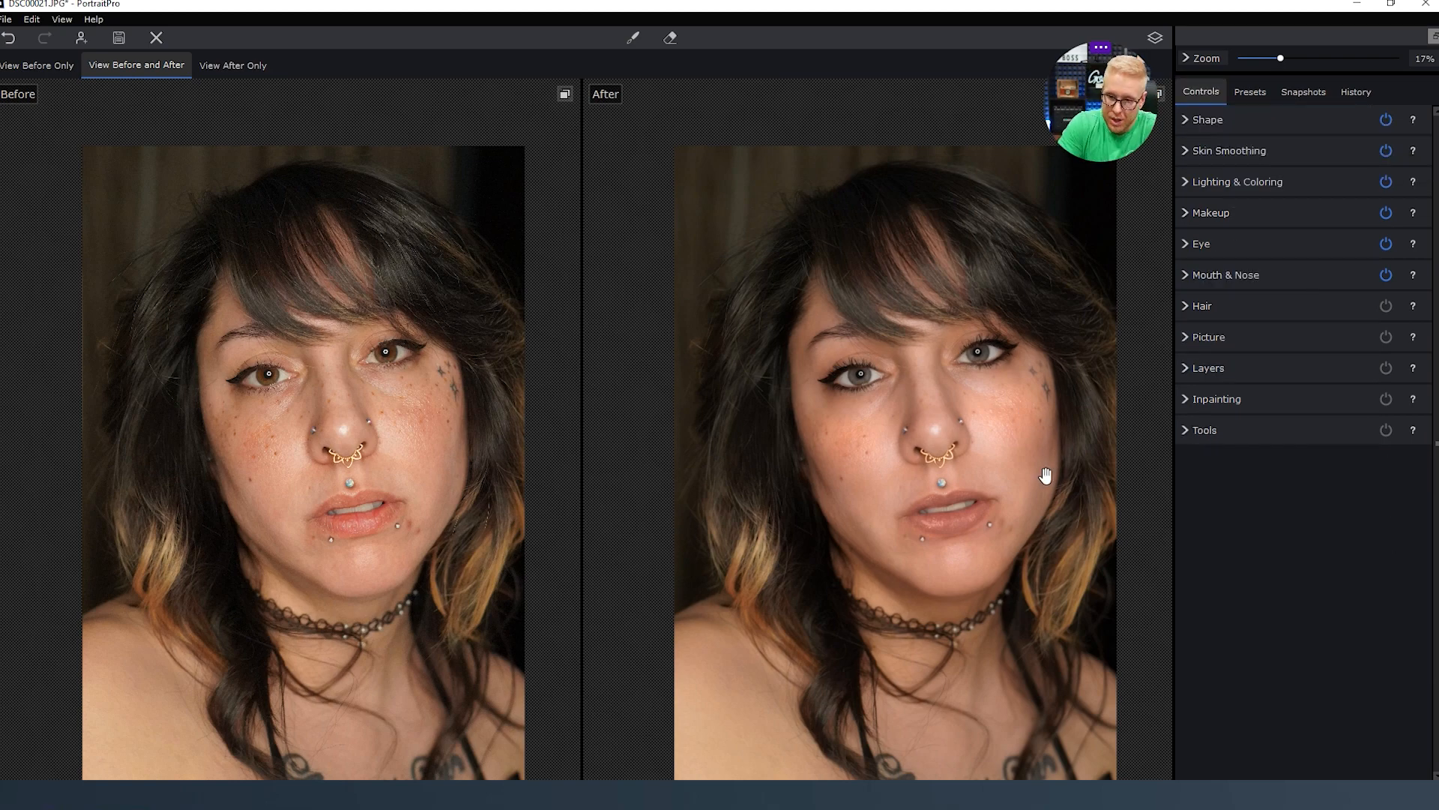
mouse_move(424, 291)
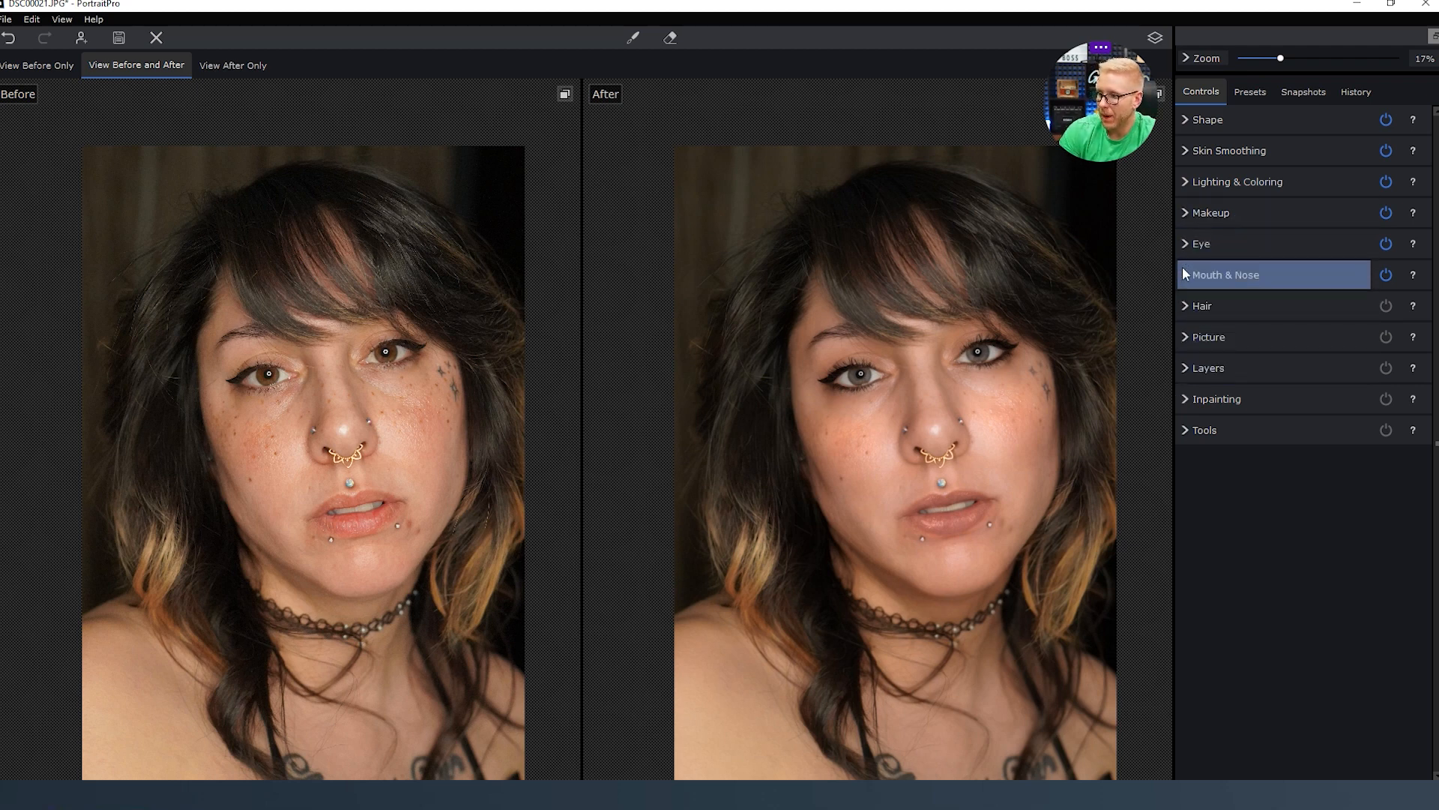
Open the Mouth & Nose controls, apply moderate Whiten Teeth and Clean Teeth, and slightly increase the Whiten Area.
click(1241, 275)
scroll(965, 456, up, 4)
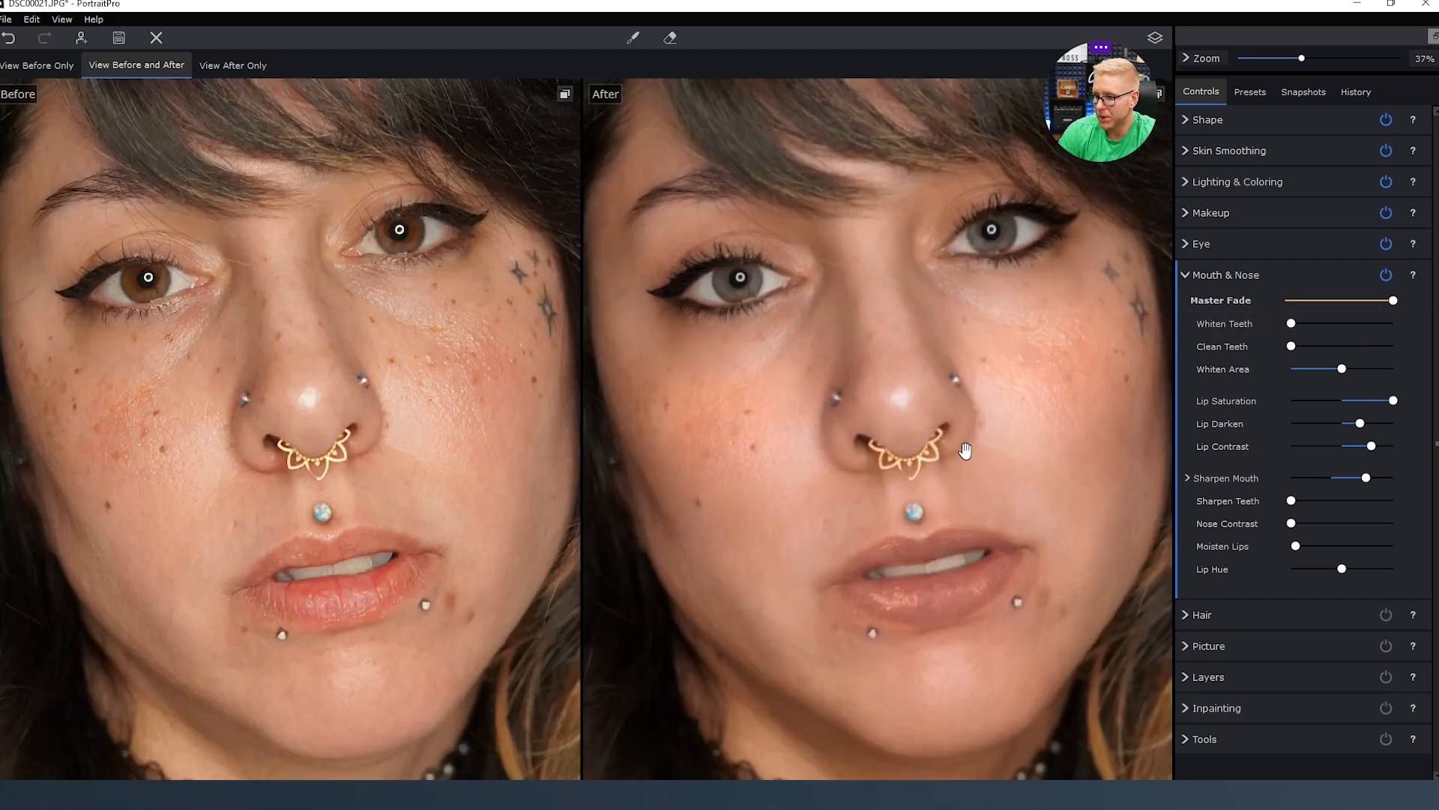
drag(971, 527, 968, 548)
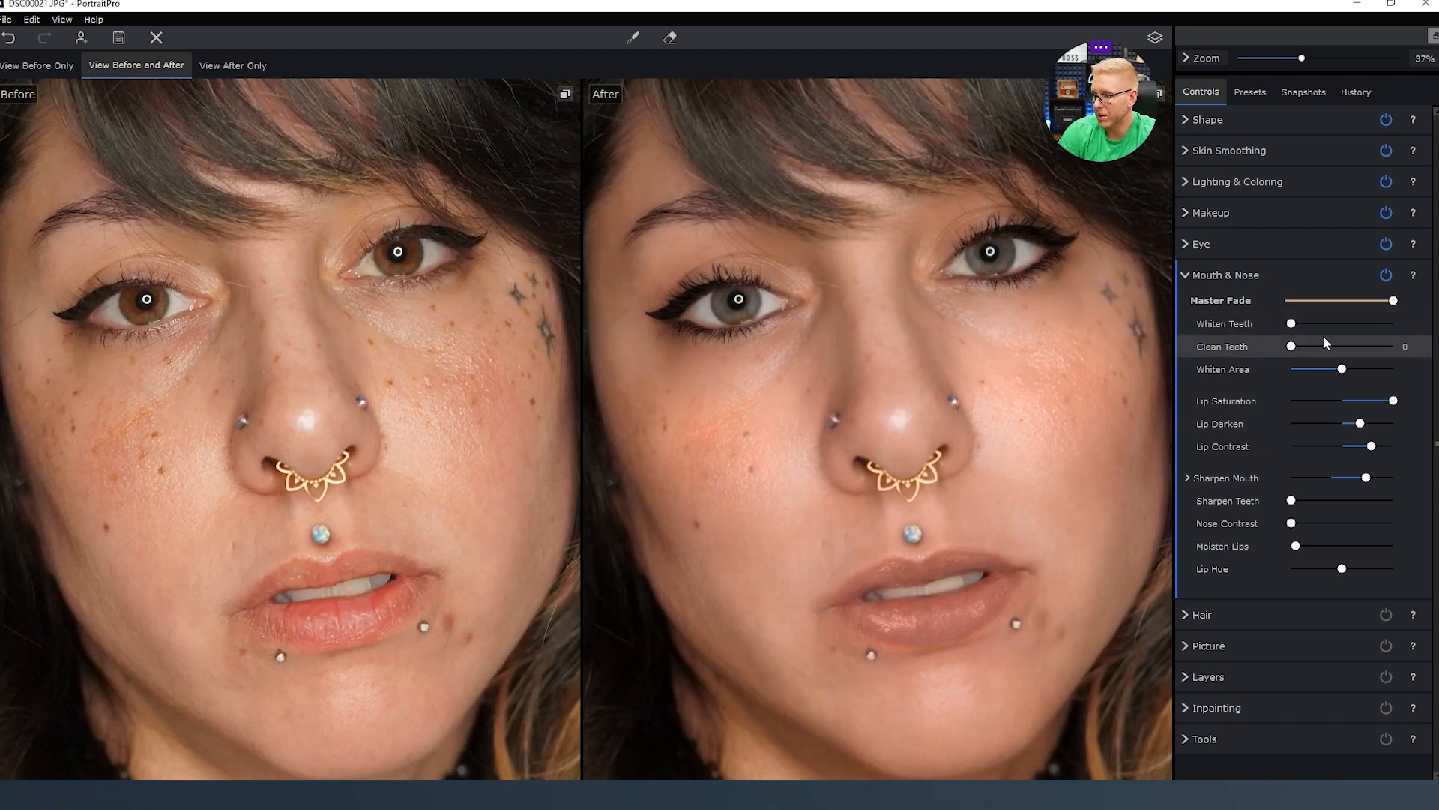
drag(1291, 326, 1396, 401)
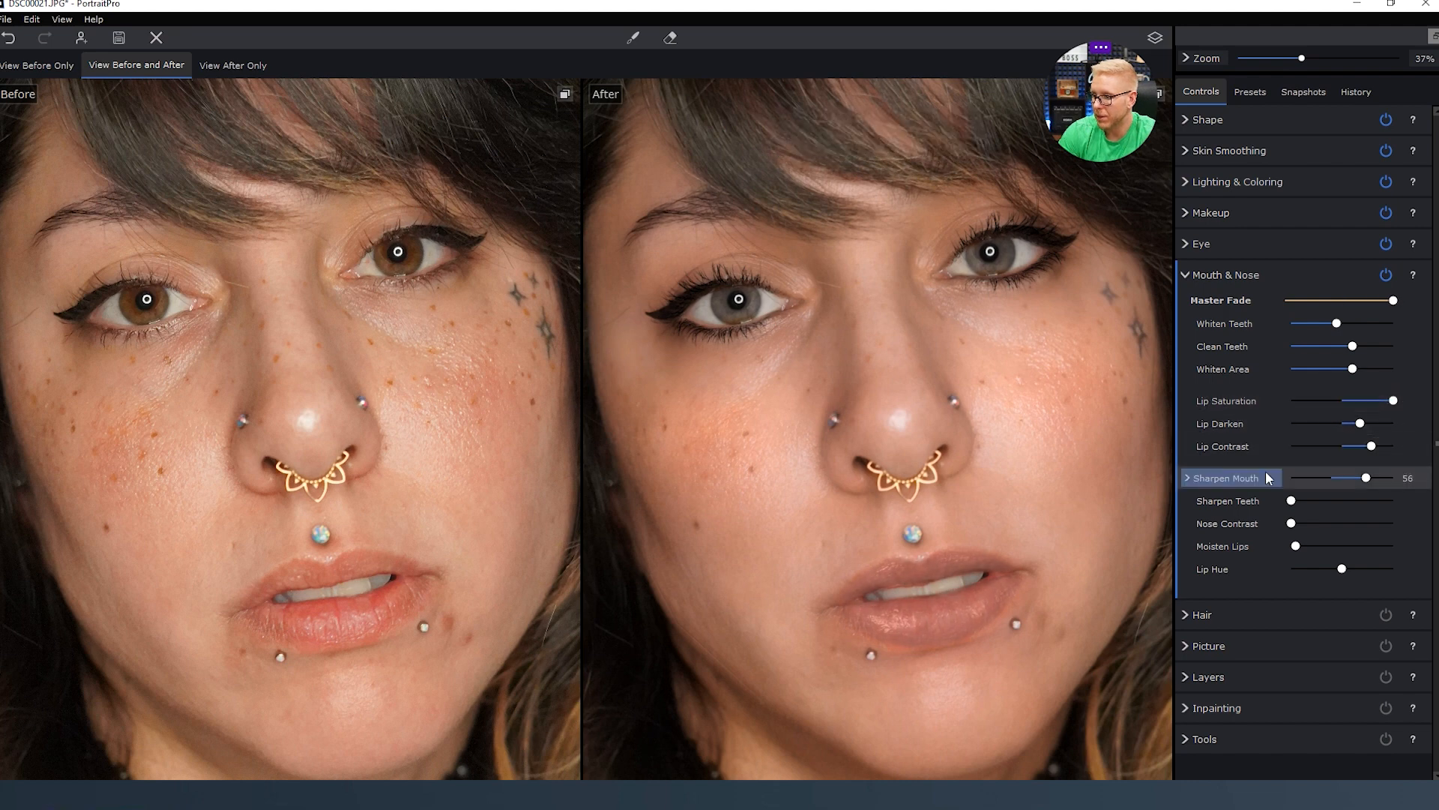
Try Nose Contrast, Moisten Lips and a Lip Hue of -100, return them to 0, and close the Mouth & Nose controls.
drag(1291, 523, 1168, 567)
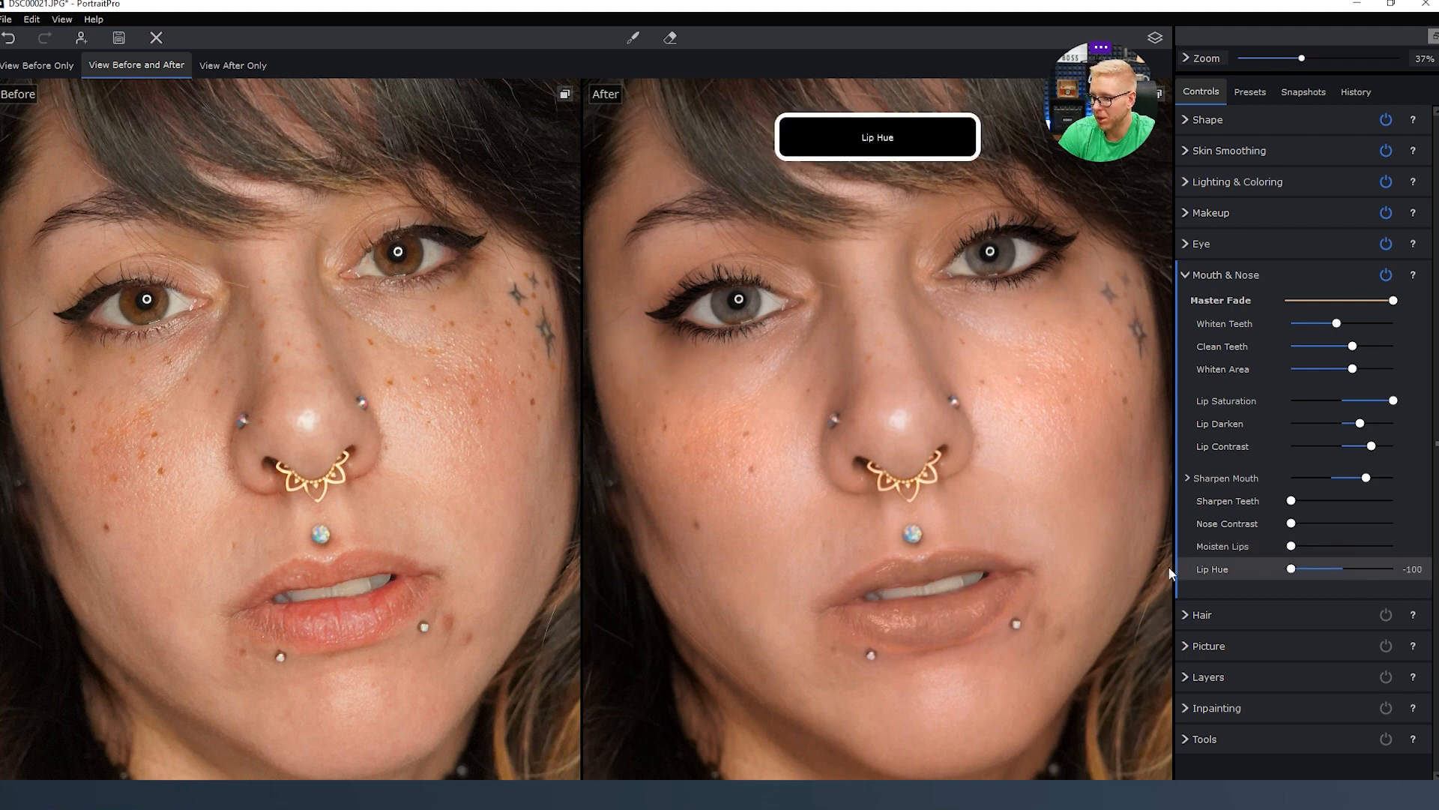
click(1346, 567)
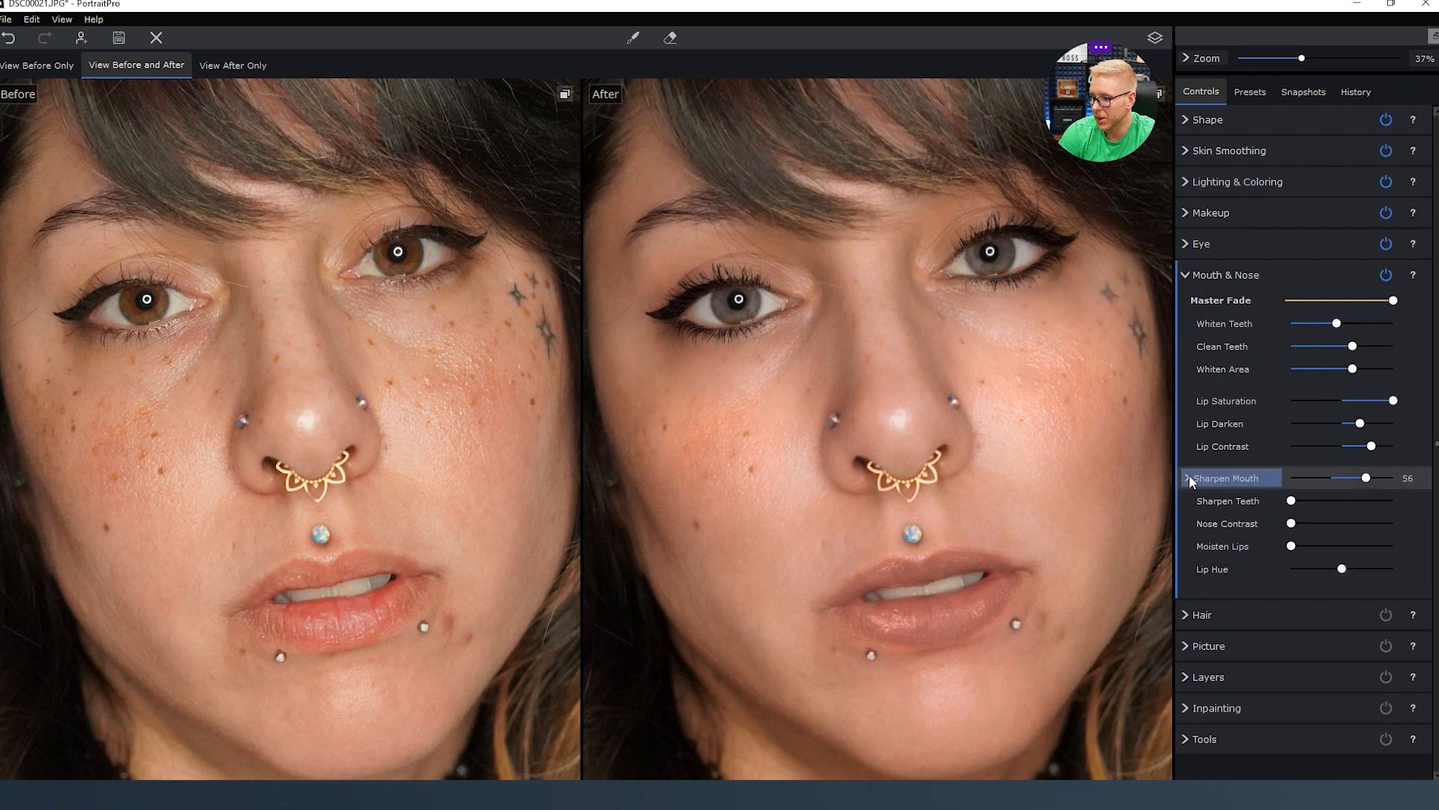
click(1204, 274)
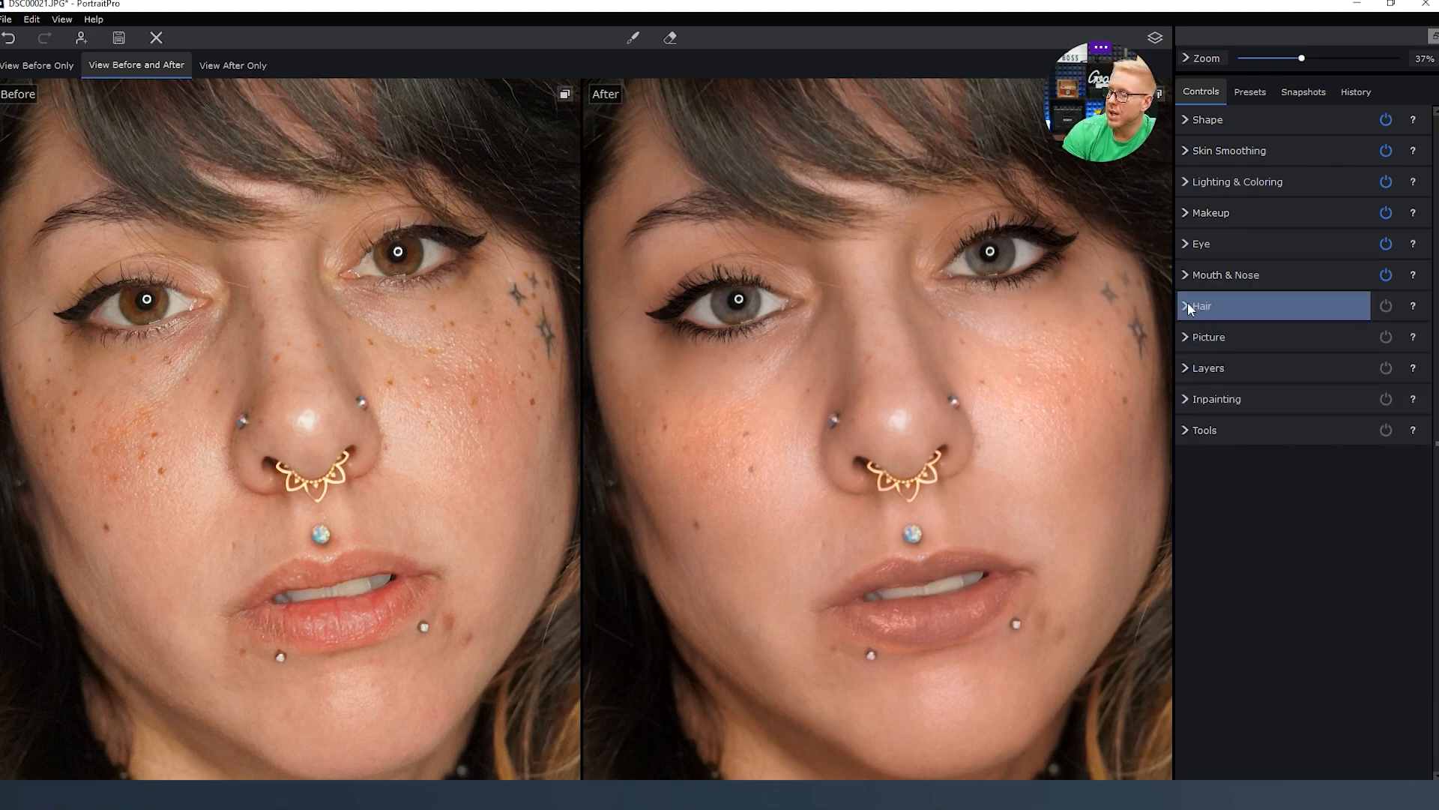
Open the Hair controls, try Recolor Hair on the whole hairstyle, and return it to 0.
click(1200, 305)
scroll(880, 369, down, 3)
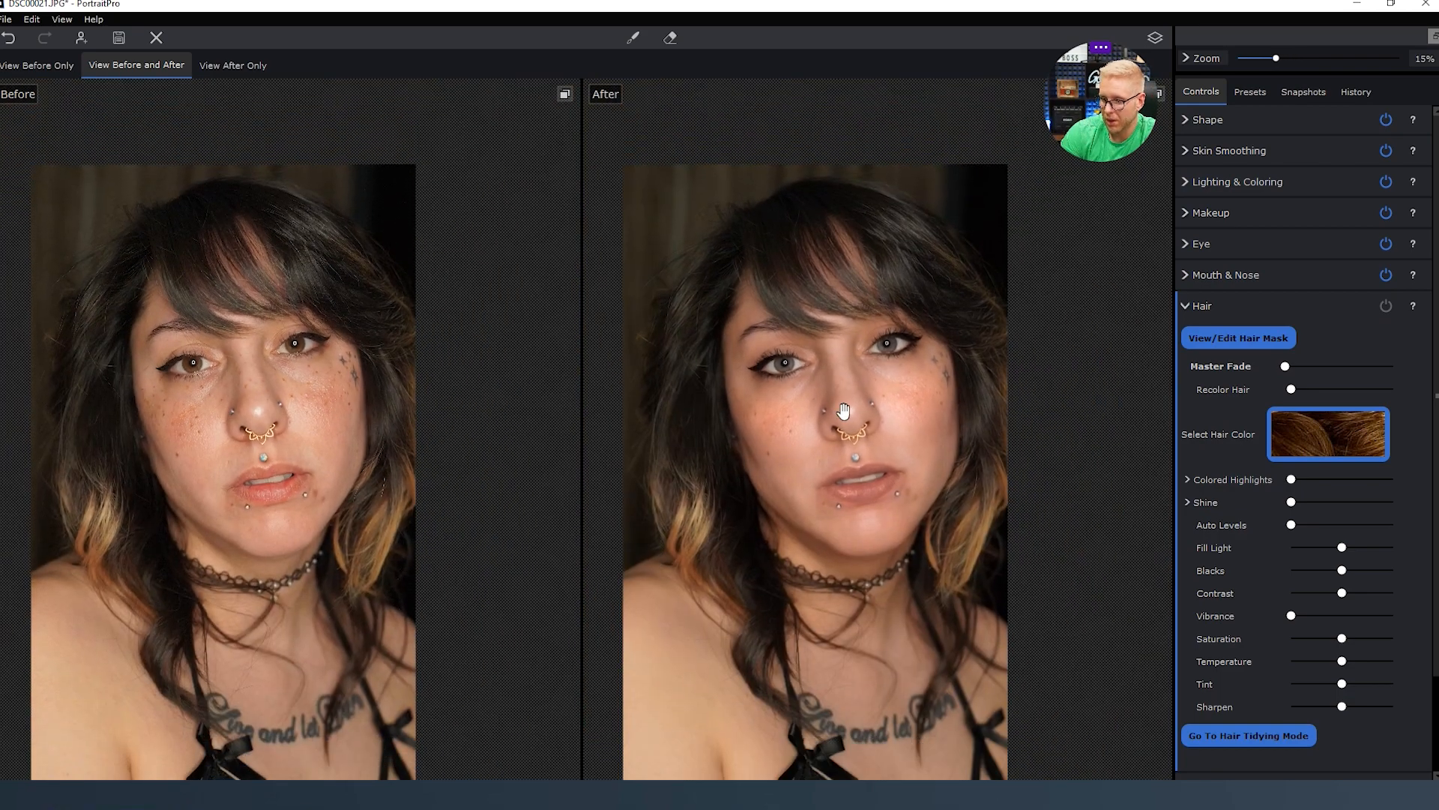
scroll(845, 402, up, 1)
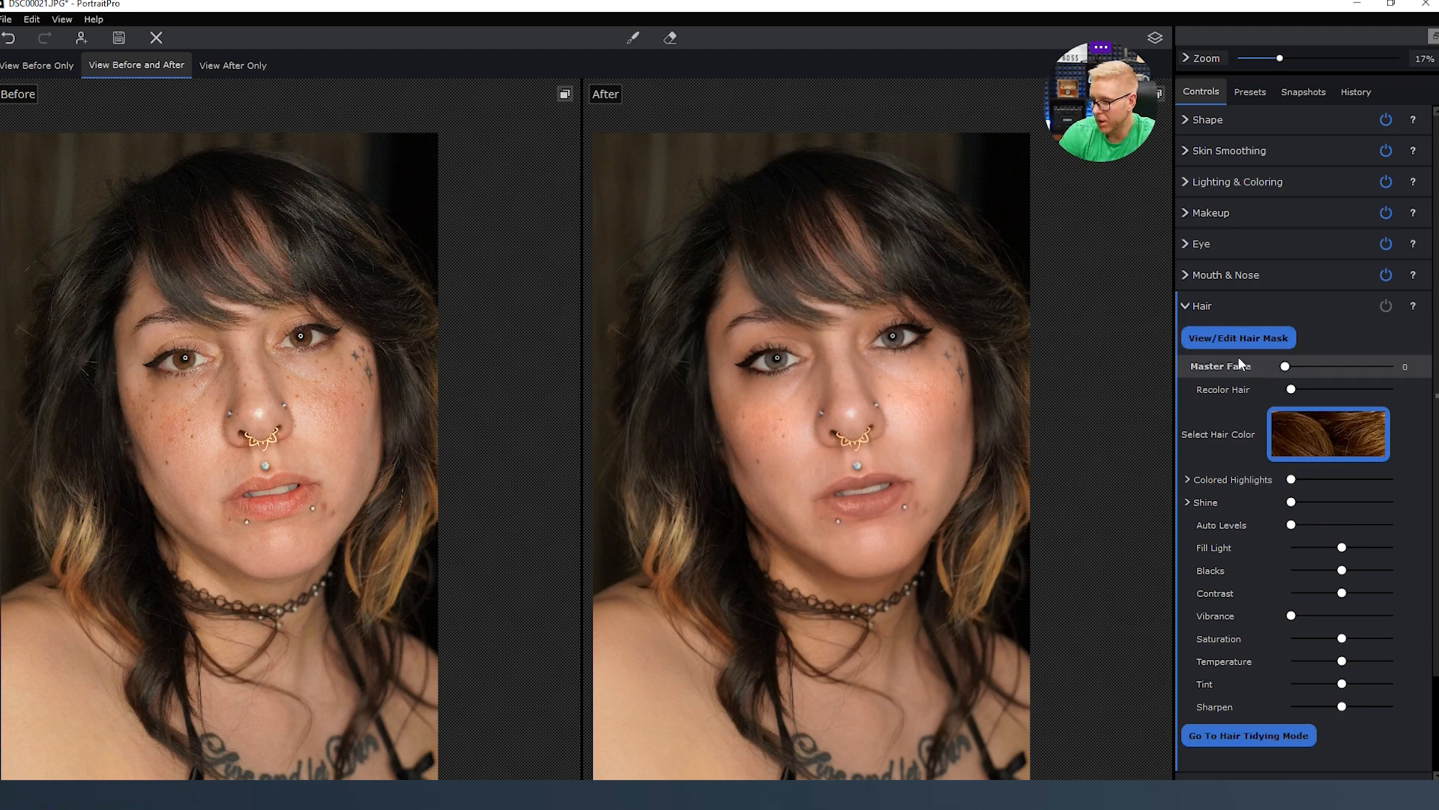
drag(1320, 392, 1267, 394)
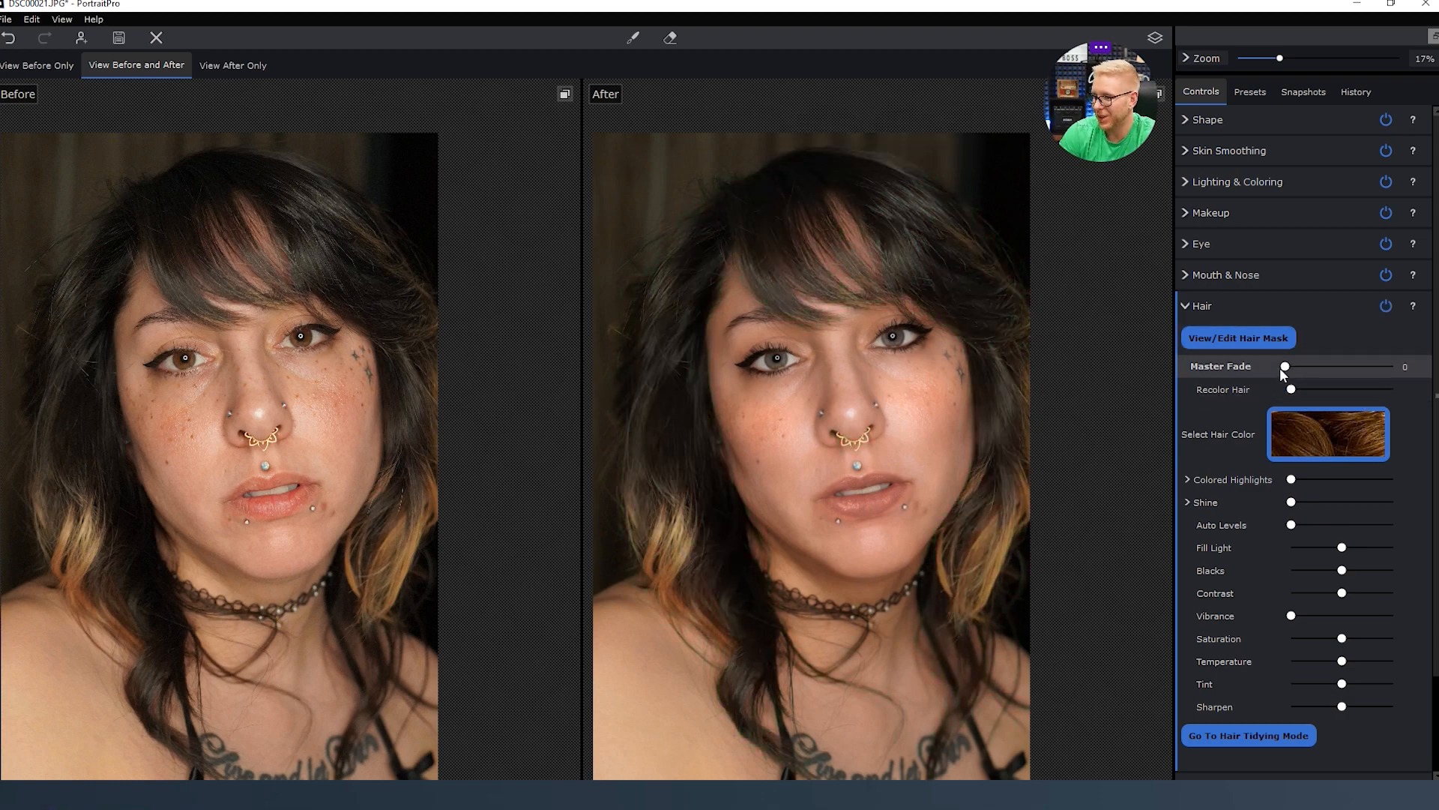
Open the hair color choices and preview Caramel blonde, Medium ash brown and Medium copper on the portrait.
click(1342, 433)
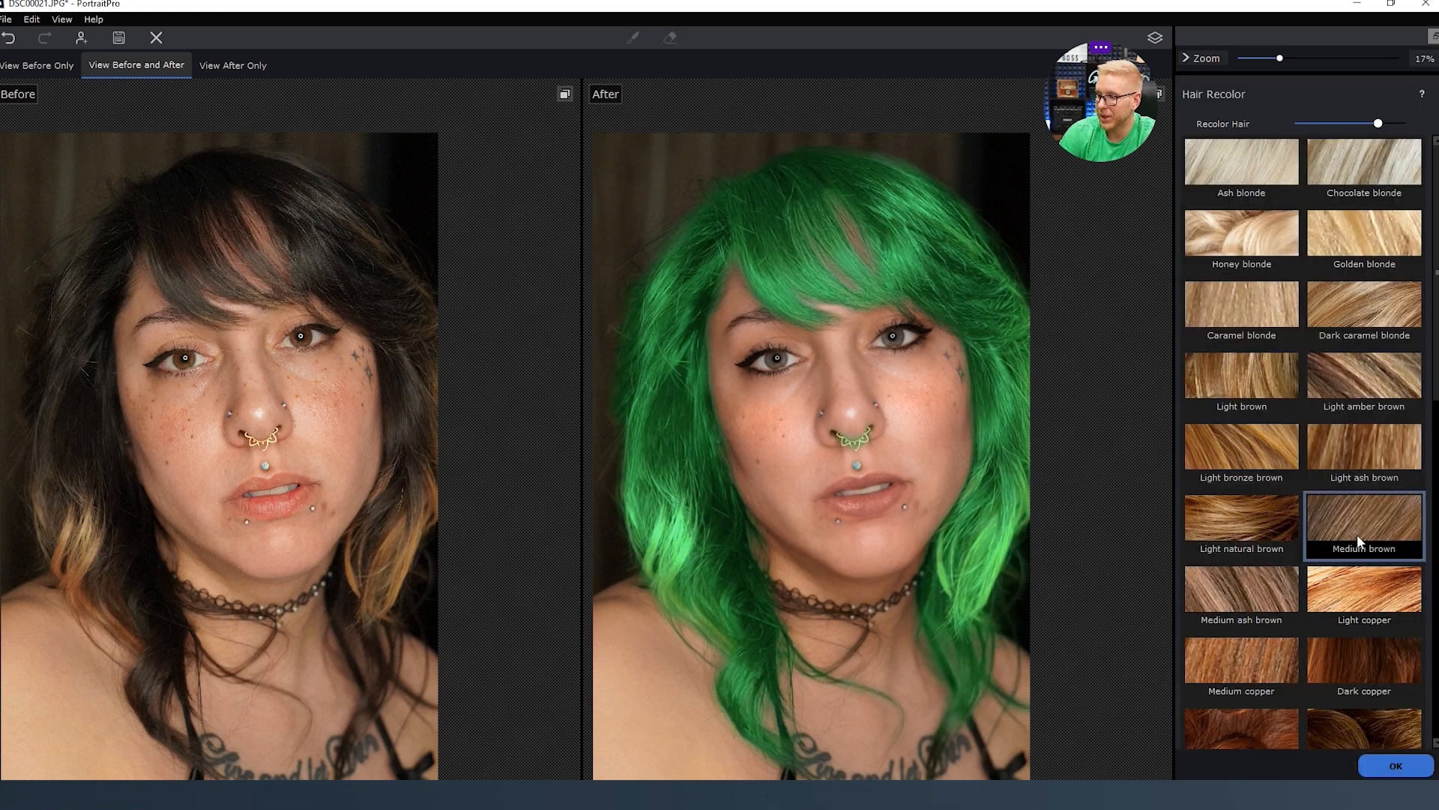
click(1252, 309)
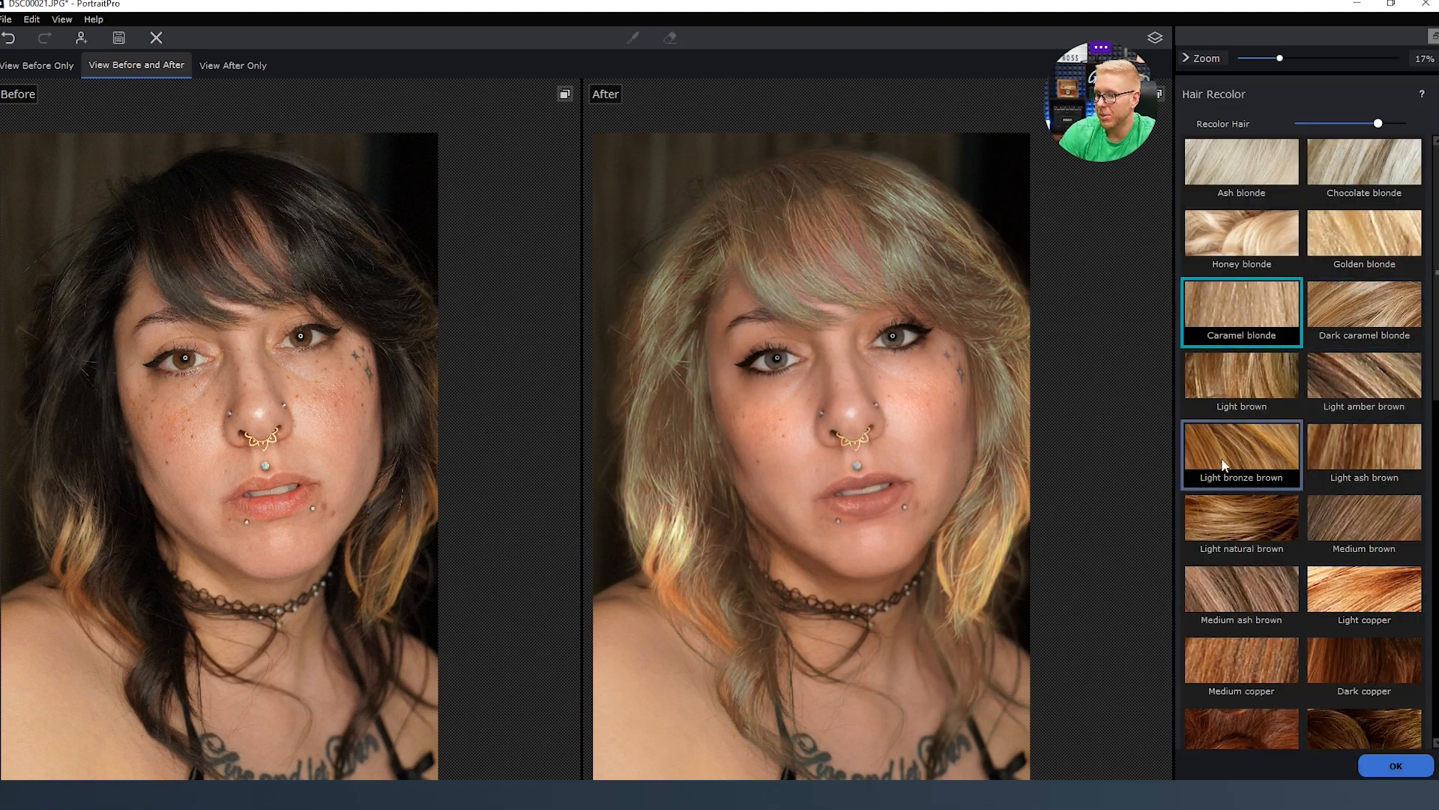
click(1243, 594)
click(1192, 686)
scroll(1298, 730, down, 3)
scroll(1320, 600, up, 3)
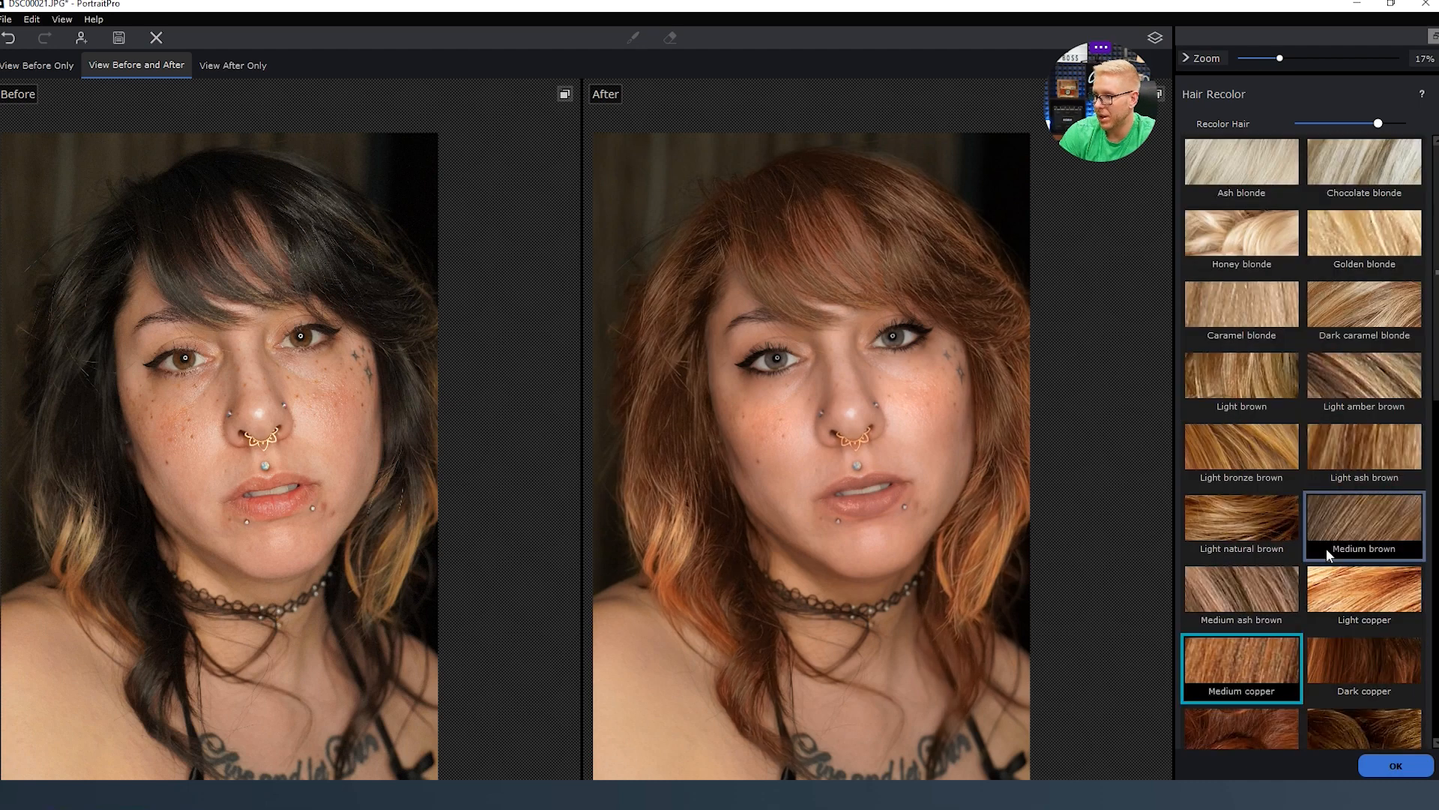
scroll(1350, 412, down, 5)
scroll(1295, 627, up, 2)
scroll(1297, 627, down, 2)
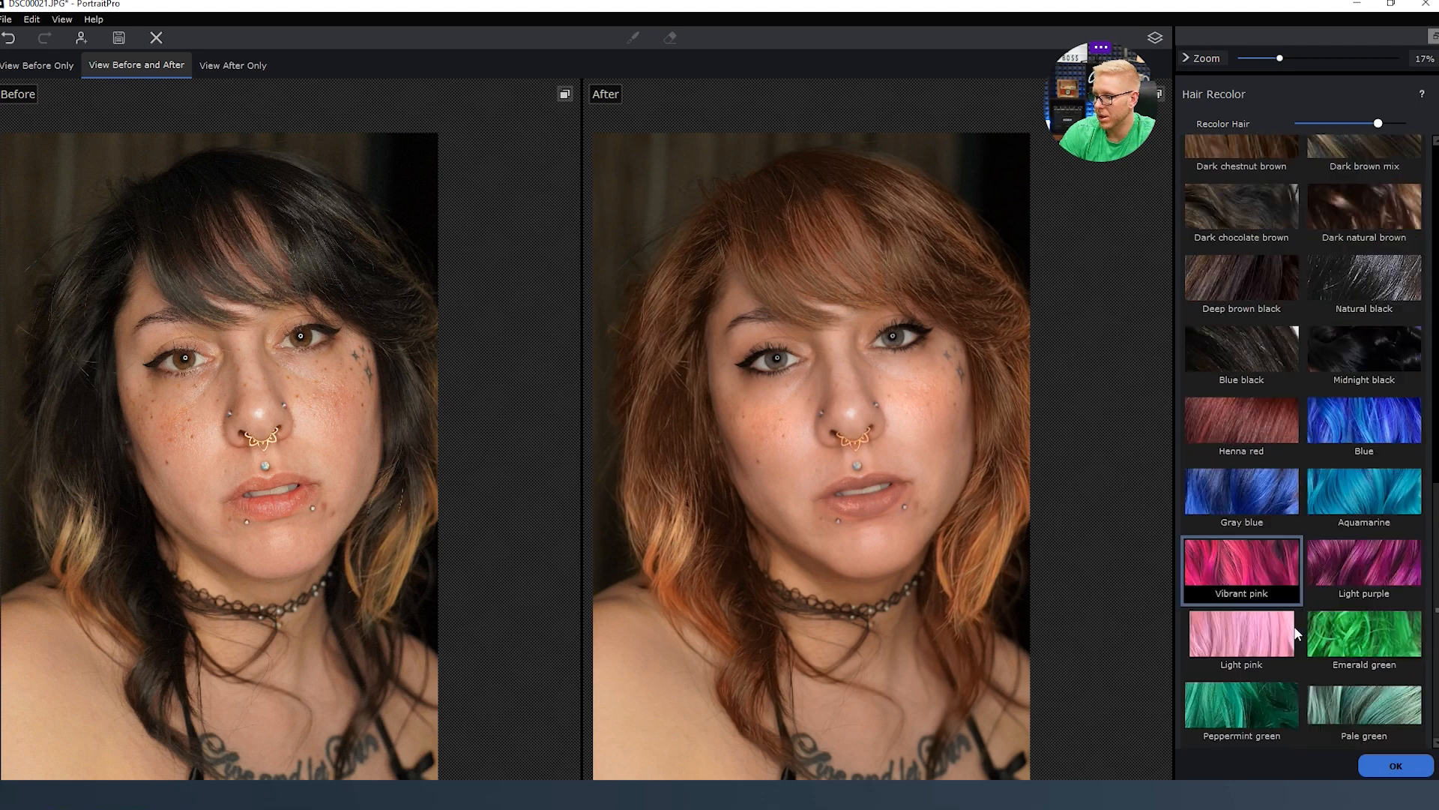
Preview the vivid hair colors Vibrant pink, Light pink, Aquamarine, Blue, Light purple, Emerald green and Pale green.
click(1235, 575)
click(1240, 664)
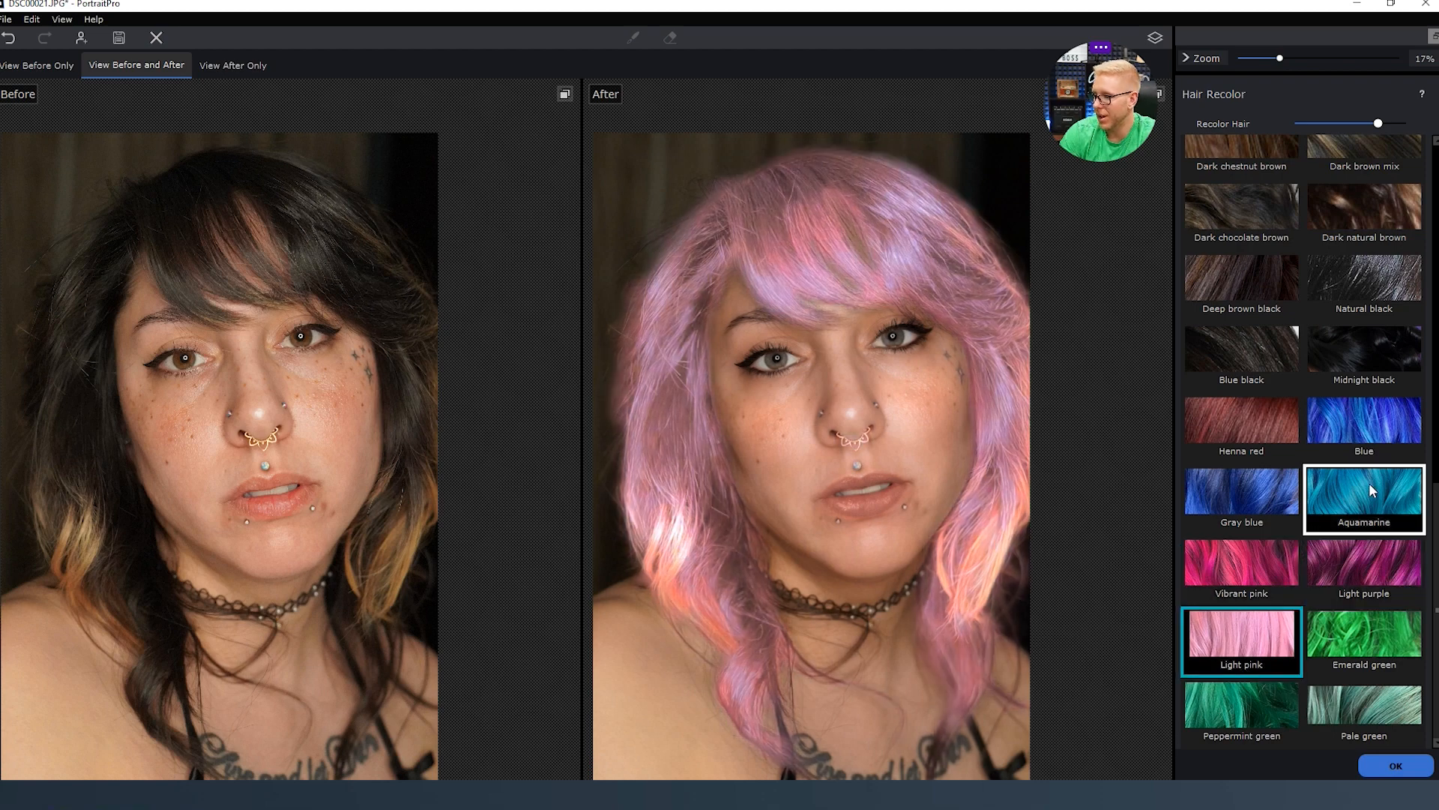
click(1368, 490)
click(1366, 438)
click(1394, 578)
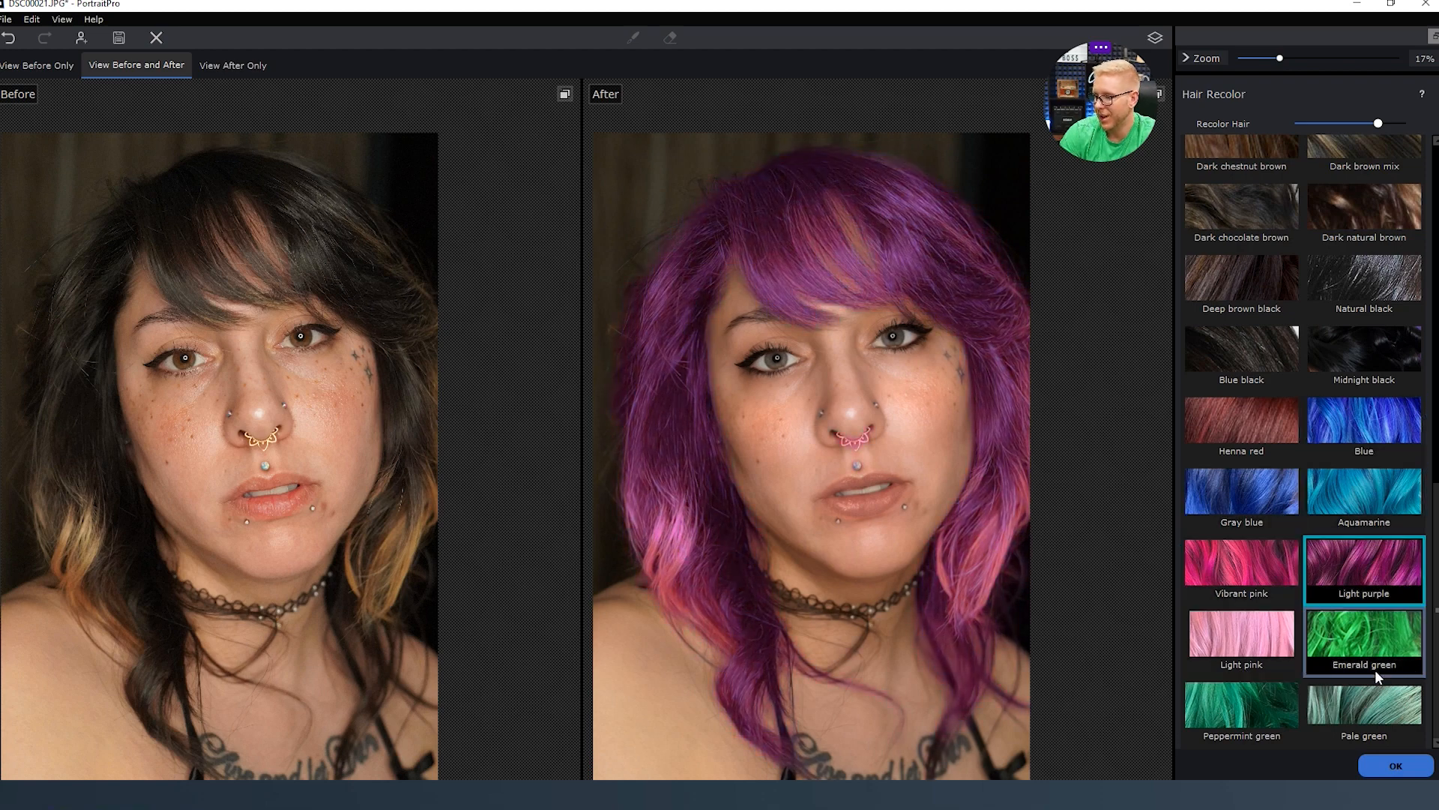
click(1374, 667)
click(1369, 725)
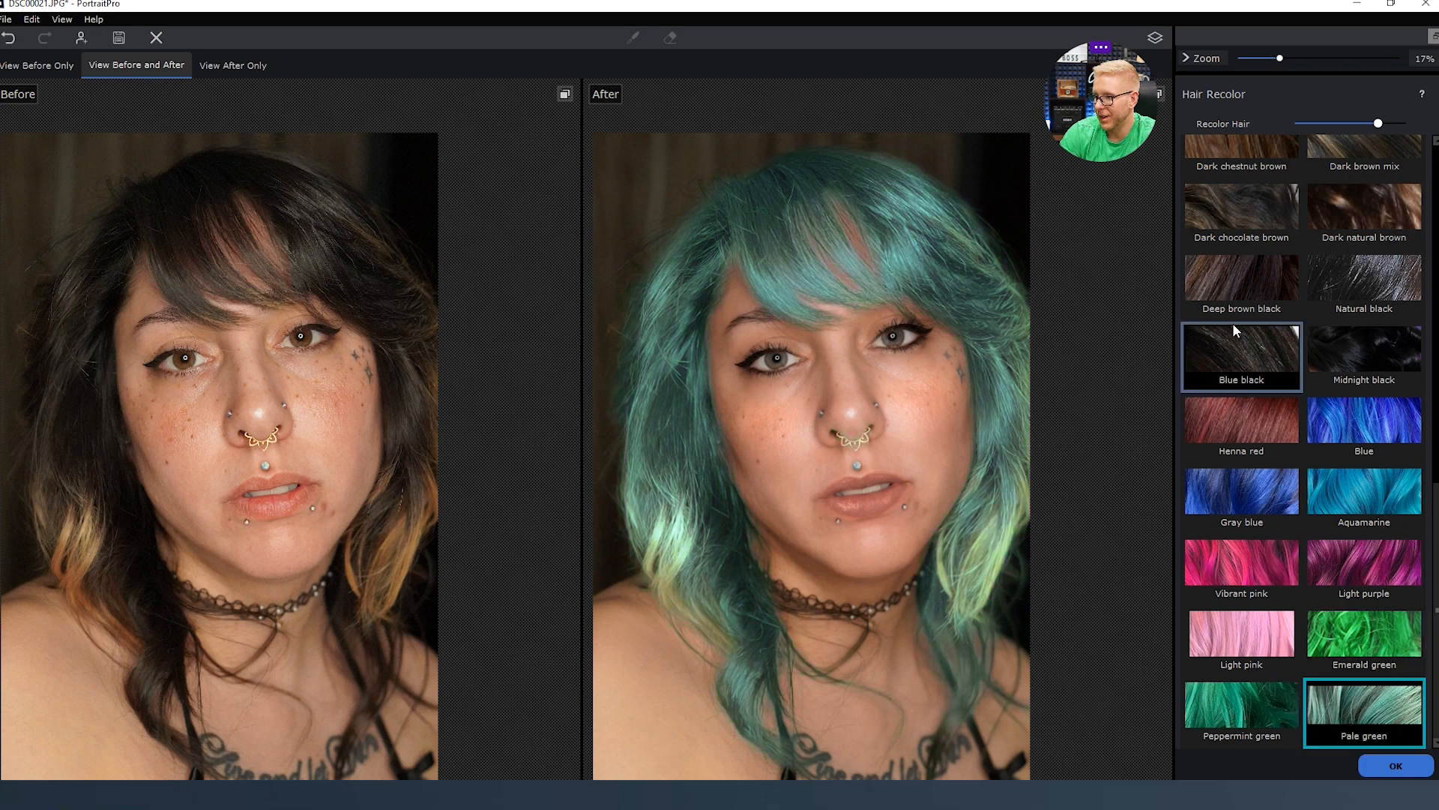
Preview Deep brown black, Light natural brown, Light amber brown and Dark copper, and select Light copper as the hair color.
click(1238, 284)
scroll(1277, 450, up, 10)
click(1277, 448)
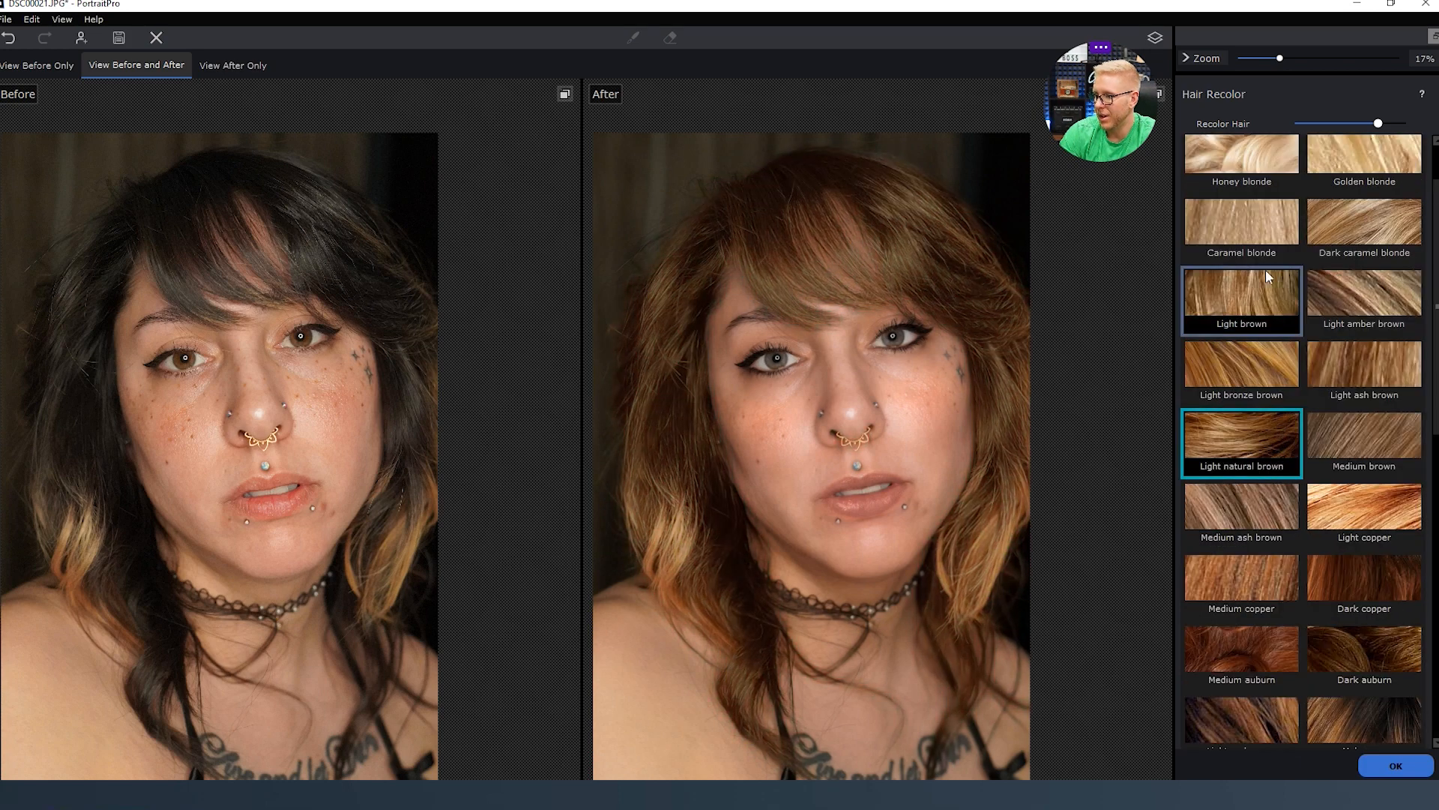
click(1361, 300)
click(1360, 578)
click(1366, 522)
scroll(1366, 522, up, 1)
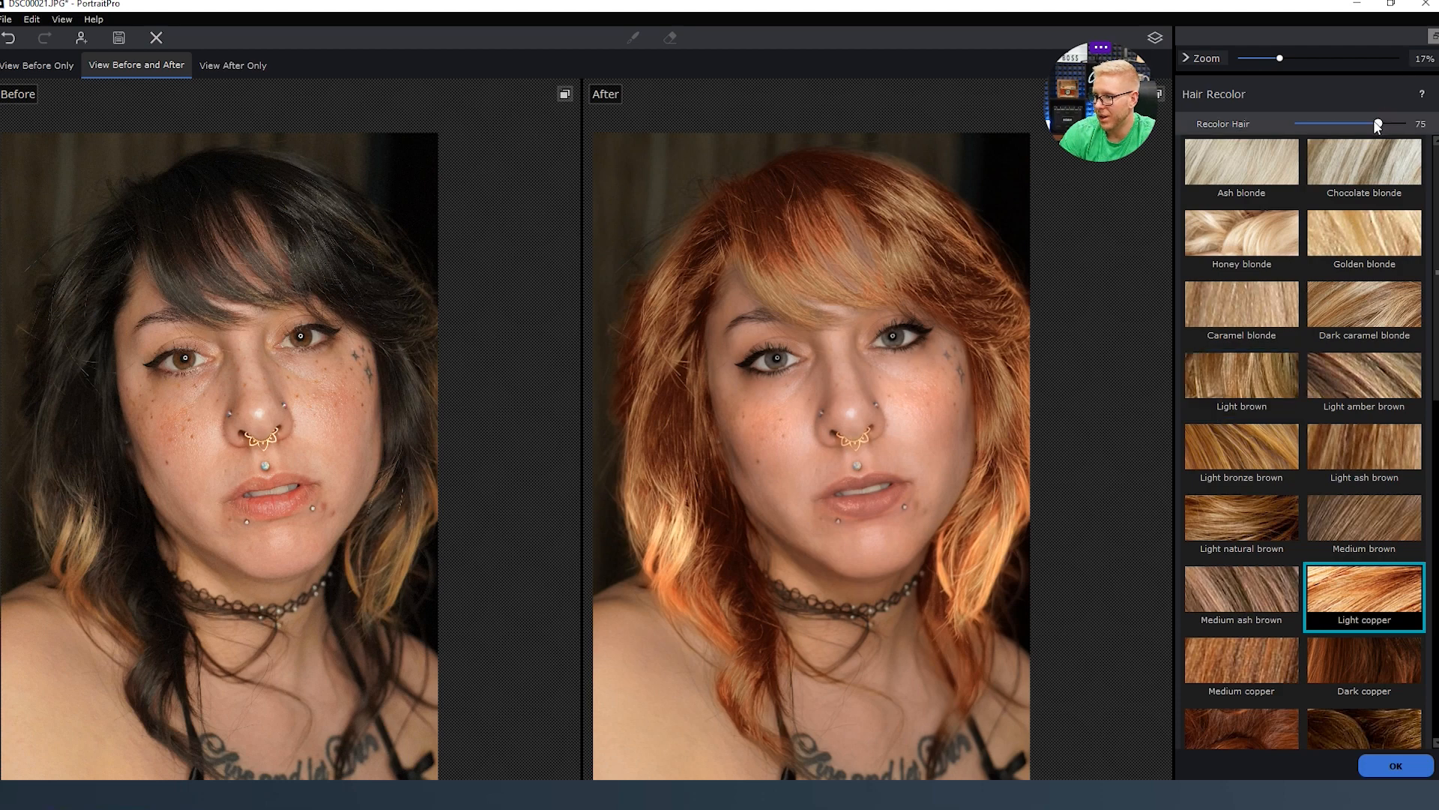
Reduce Recolor Hair to 0, accept the hair color choice, and keep the recoloring at 0 in the Hair controls.
drag(1377, 123, 1294, 124)
click(1382, 772)
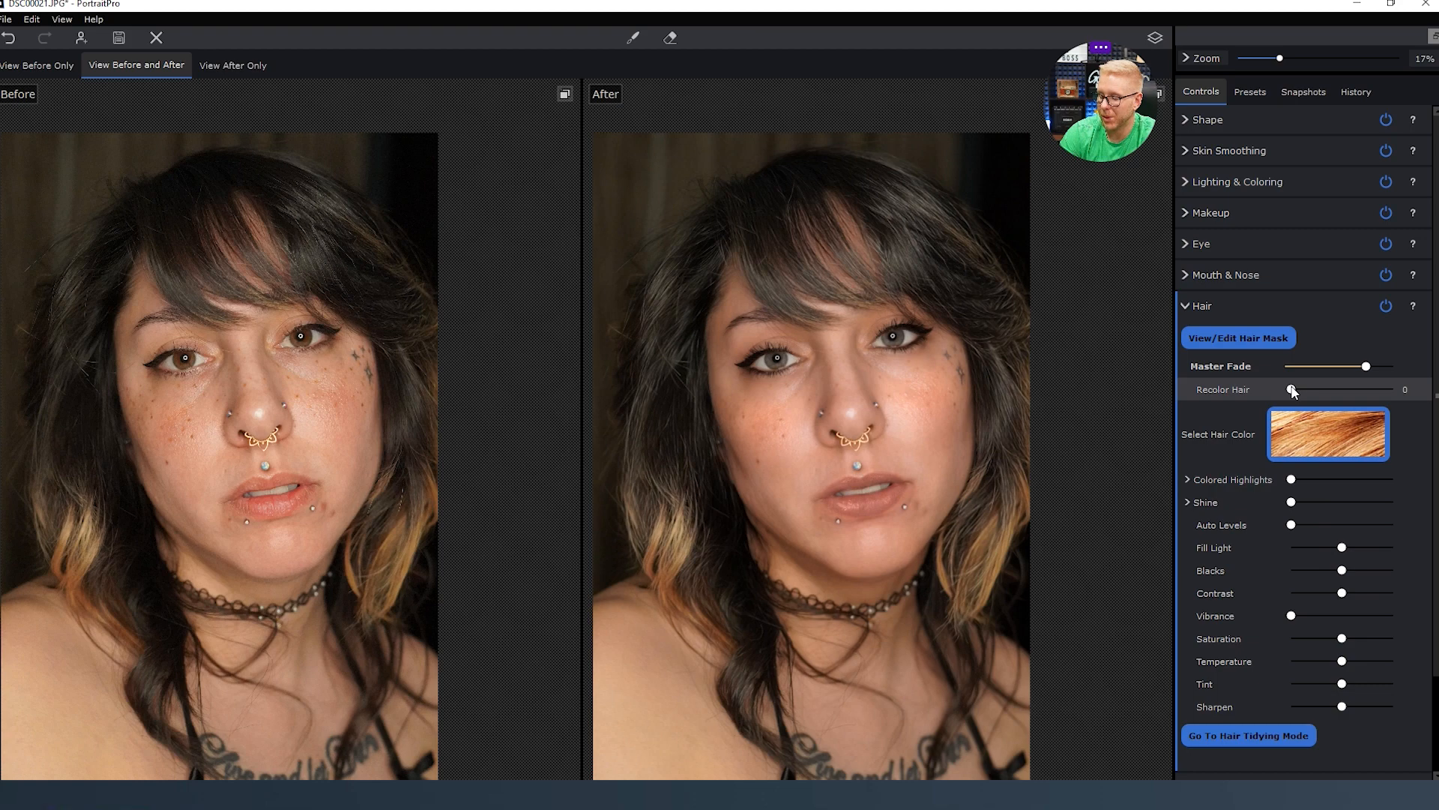
drag(1292, 388, 1223, 385)
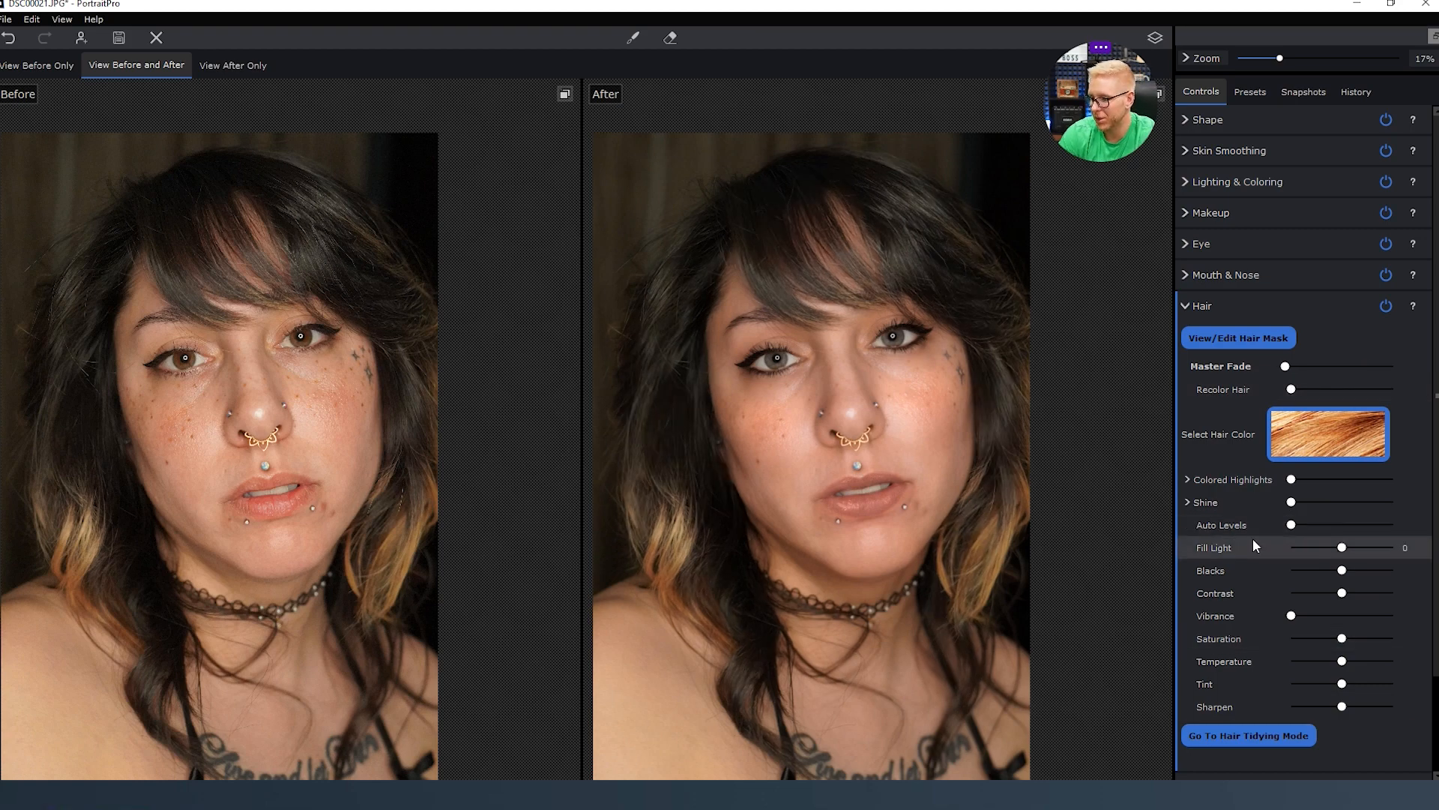
Expand Colored Highlights and try different highlight strengths and lower Thickness settings on the hair.
click(1188, 480)
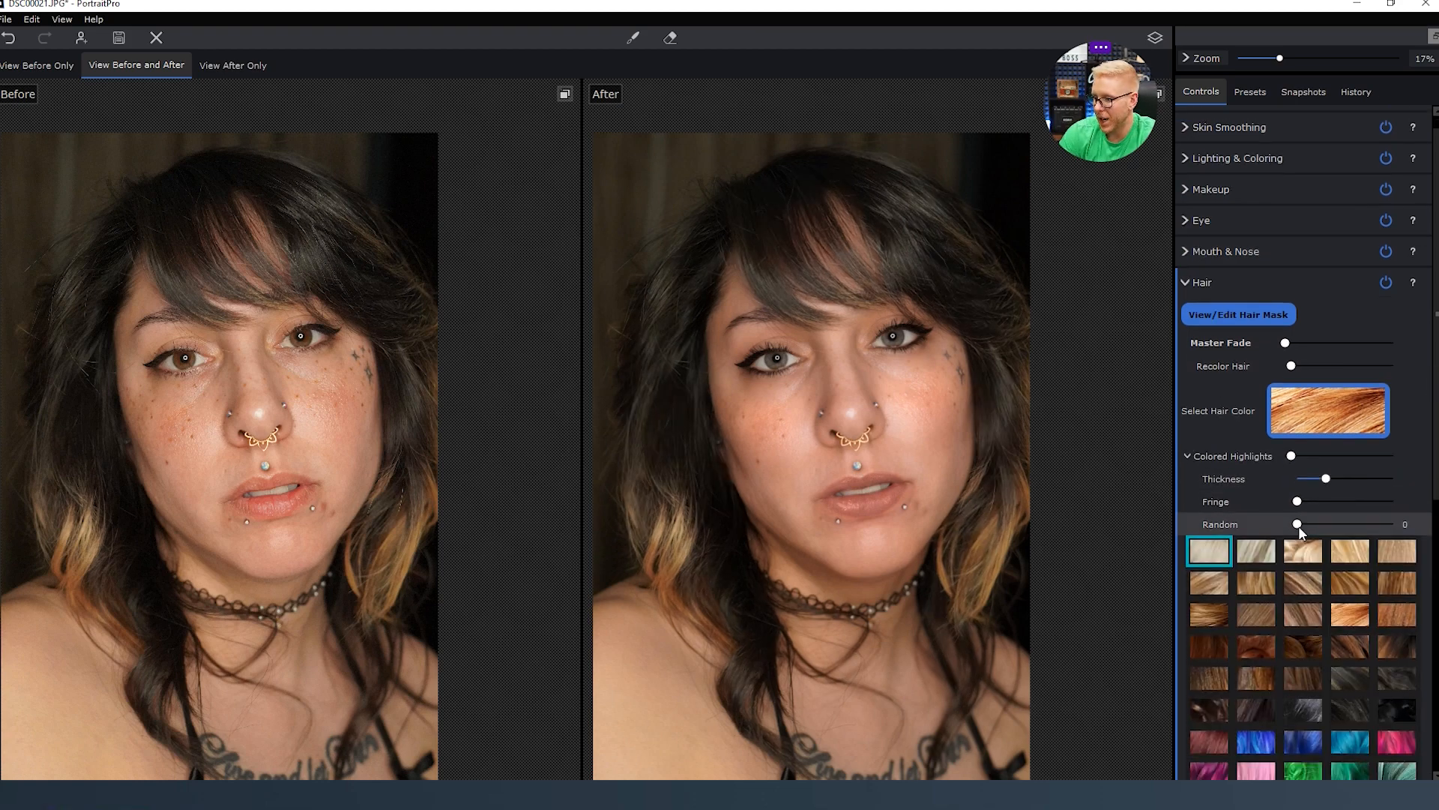
scroll(1301, 531, down, 2)
mouse_move(1328, 382)
mouse_down()
mouse_move(1429, 384)
mouse_move(1270, 382)
mouse_move(1317, 379)
mouse_up()
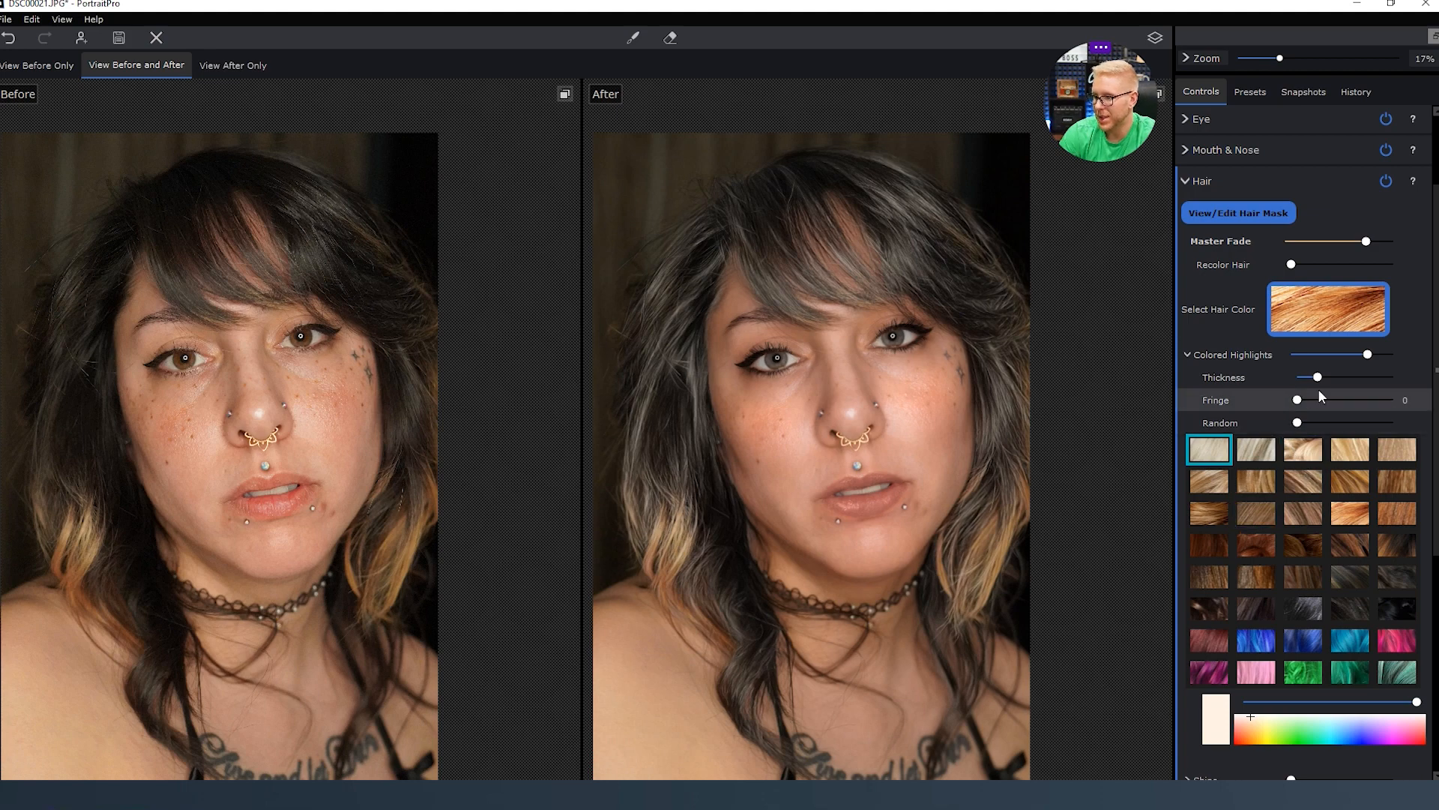
drag(1369, 354, 1252, 355)
drag(1328, 382, 1230, 393)
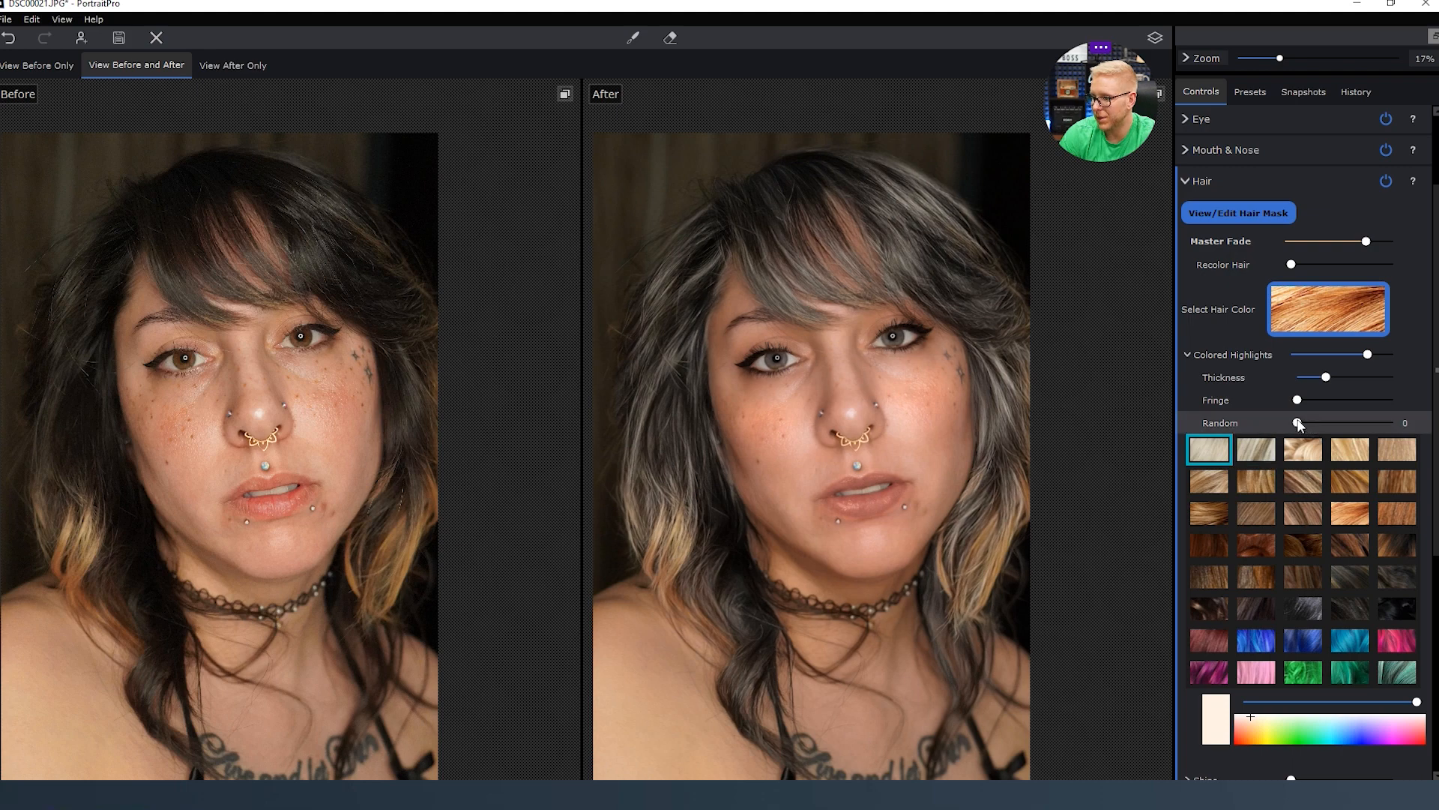
Try the Random highlight variation and reset it to 0, set Colored Highlights to 75 with zero Thickness, and collapse its options.
drag(1331, 421, 1206, 413)
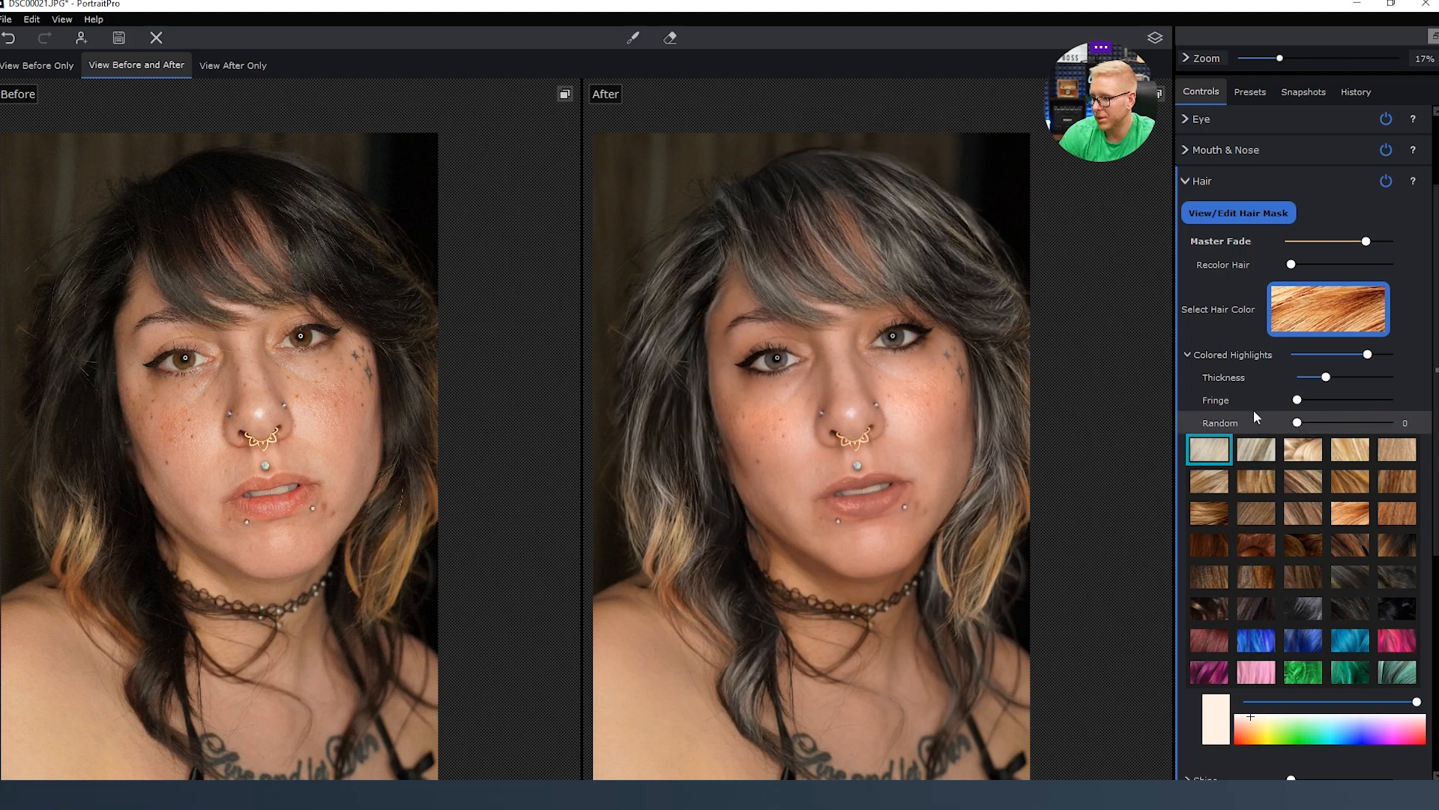
drag(1372, 359, 1152, 360)
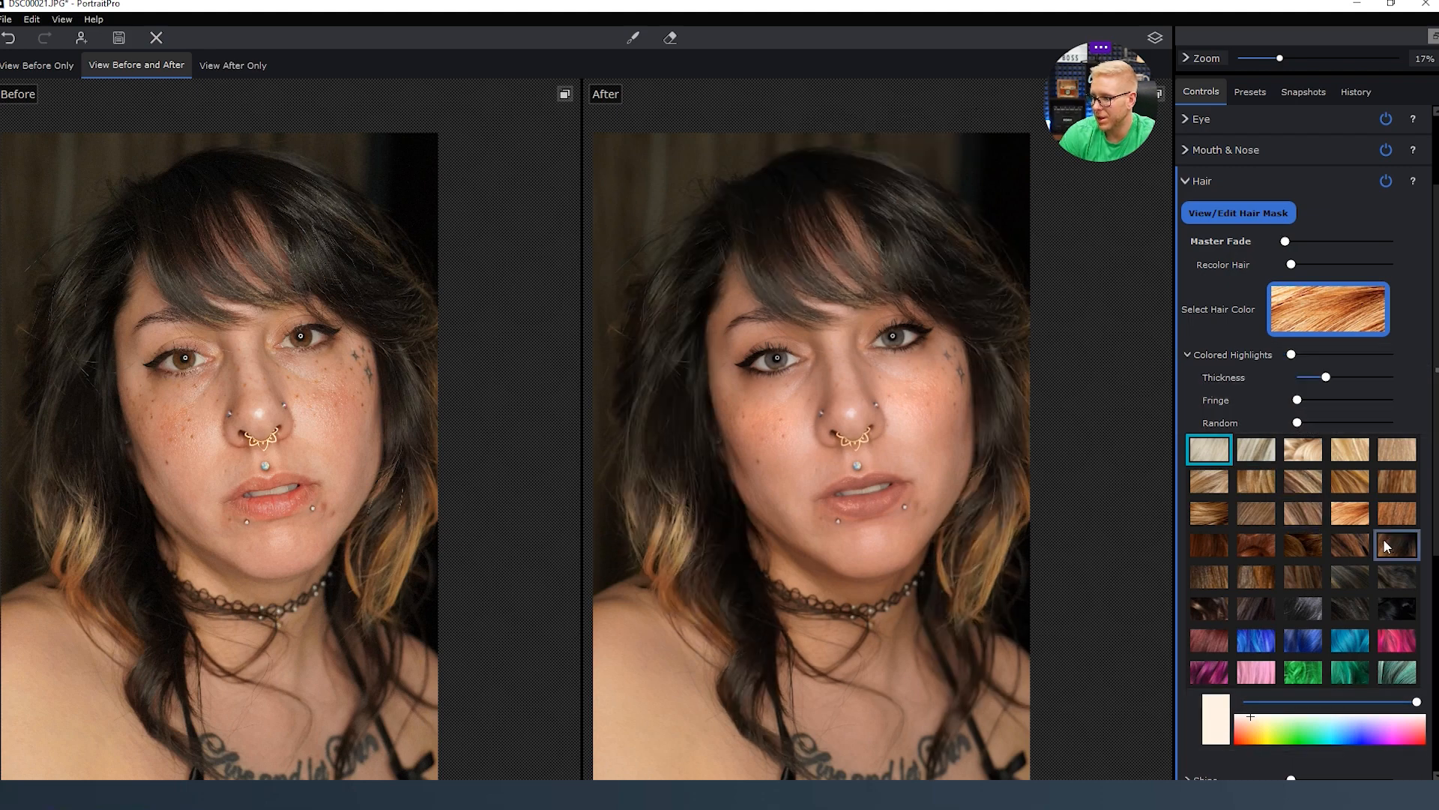
click(1246, 556)
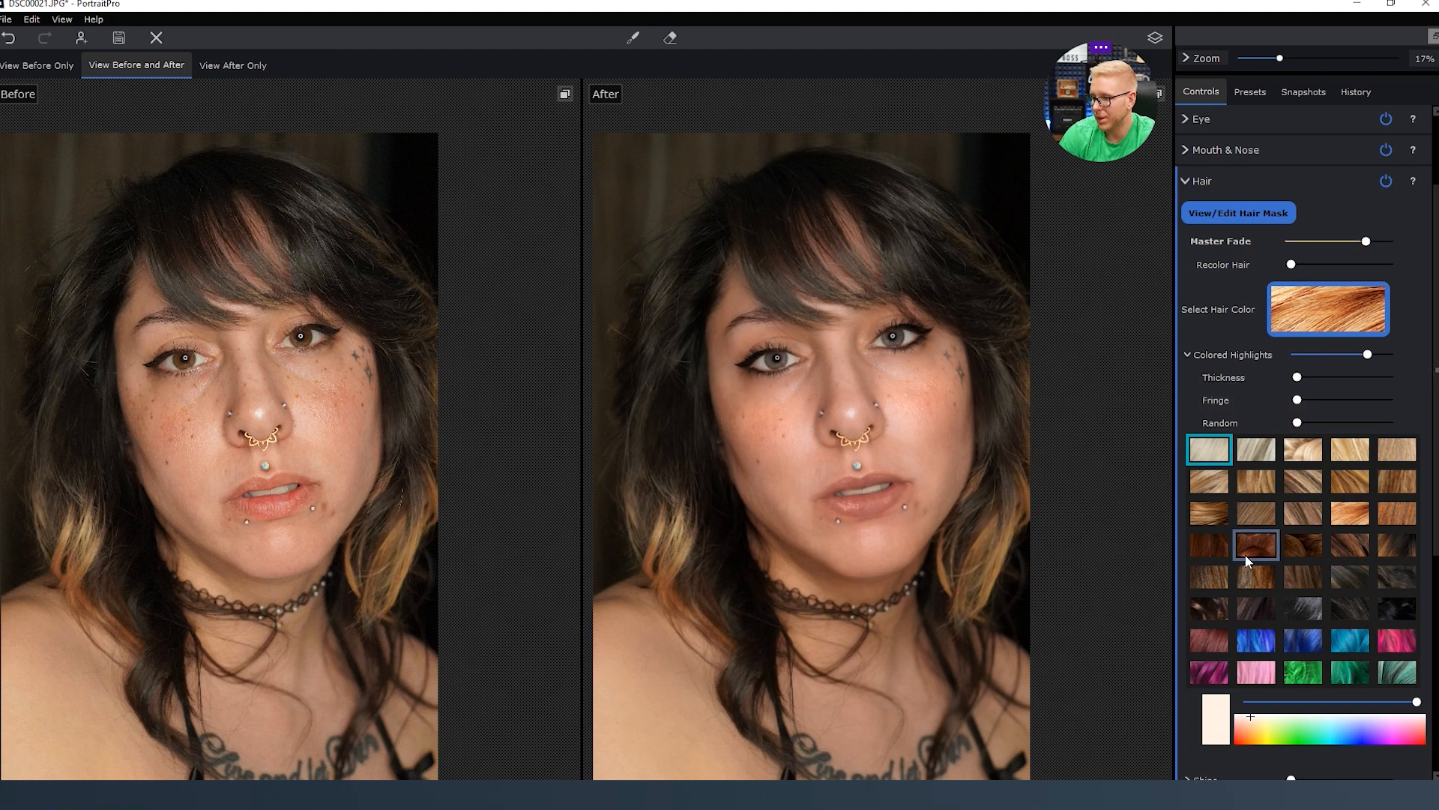
click(1186, 353)
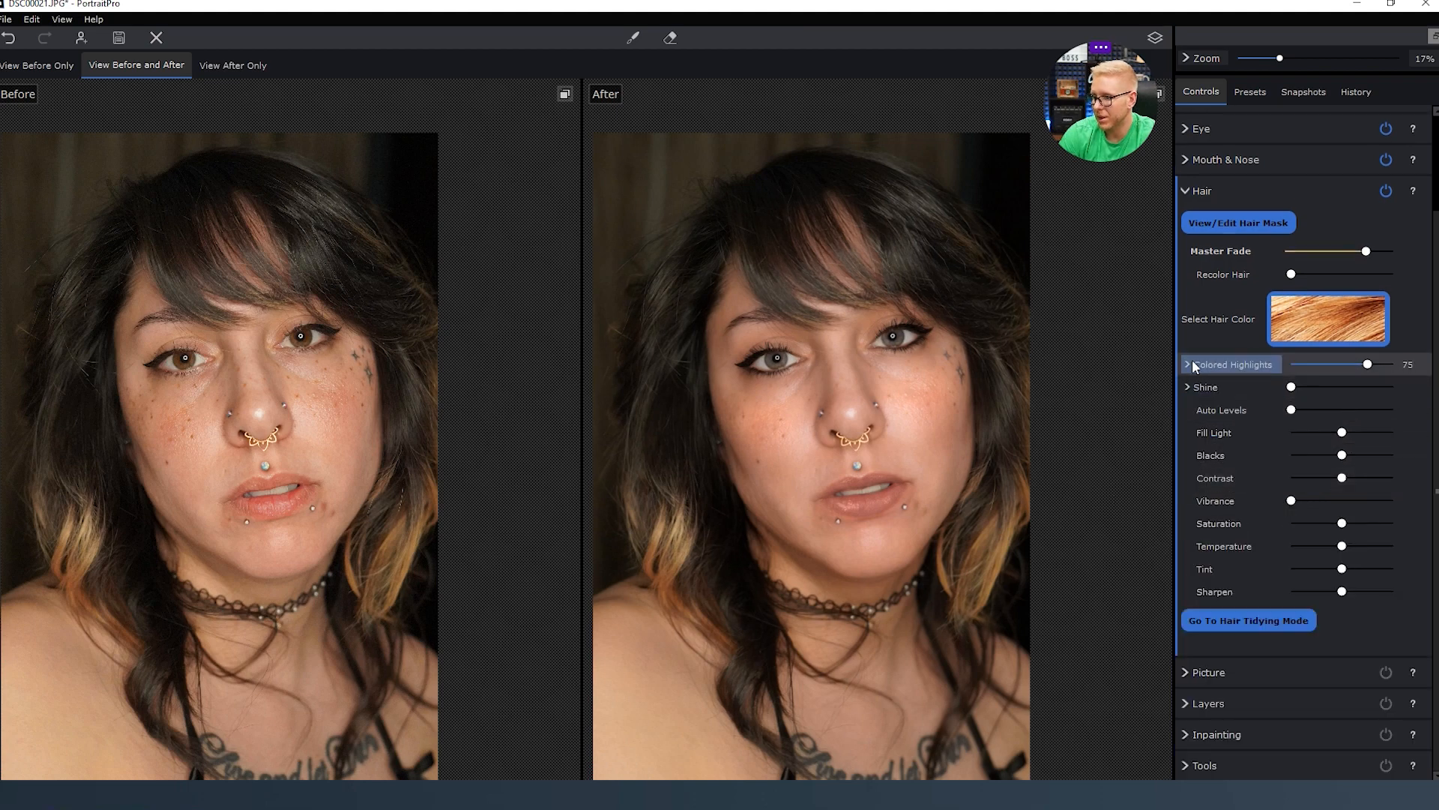
Try hair Shine and Fill Light, return both to 0, and raise the hair's Blacks moderately.
drag(1291, 387, 1201, 409)
mouse_move(1343, 434)
mouse_down()
mouse_move(1243, 438)
mouse_move(1342, 433)
mouse_up()
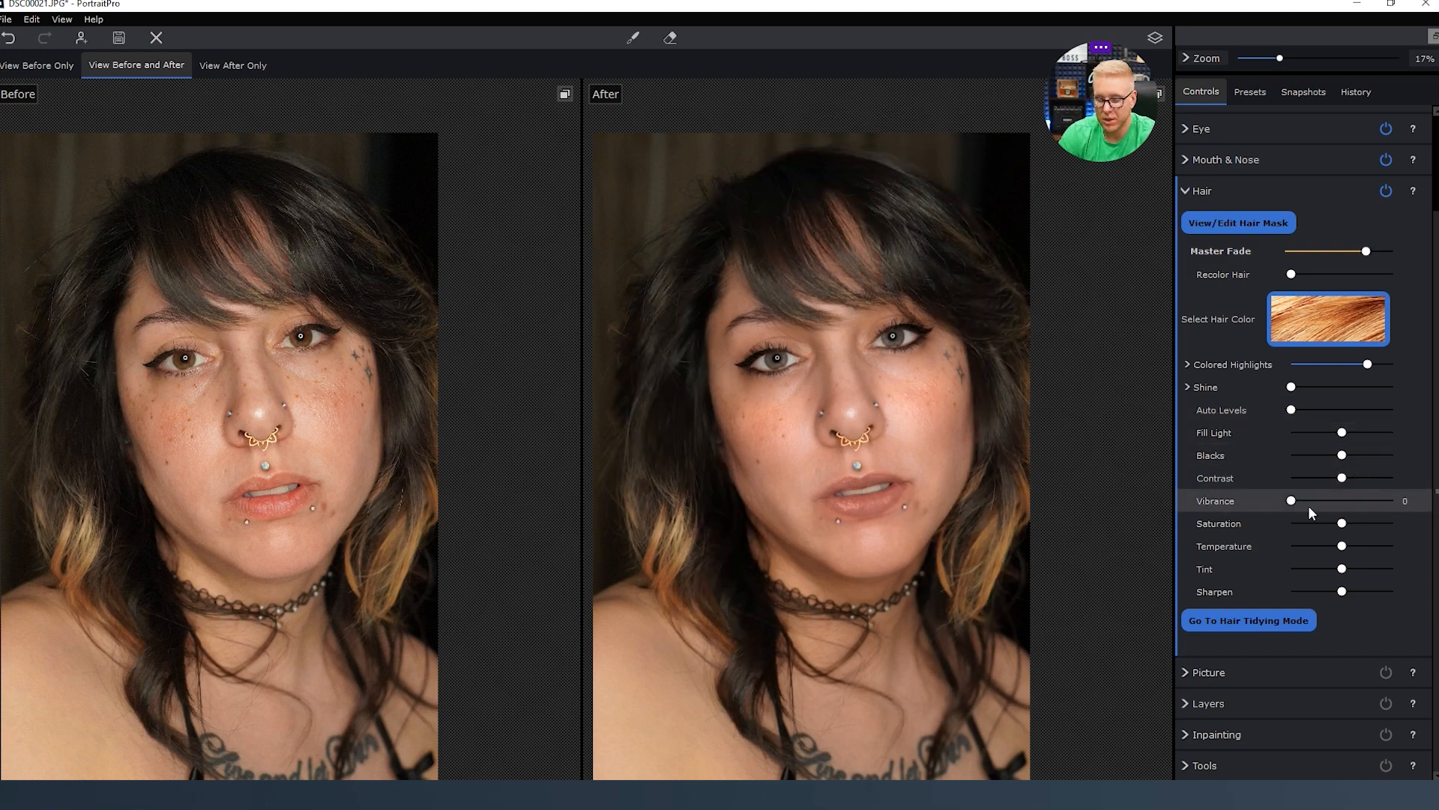
key(ctrl+z)
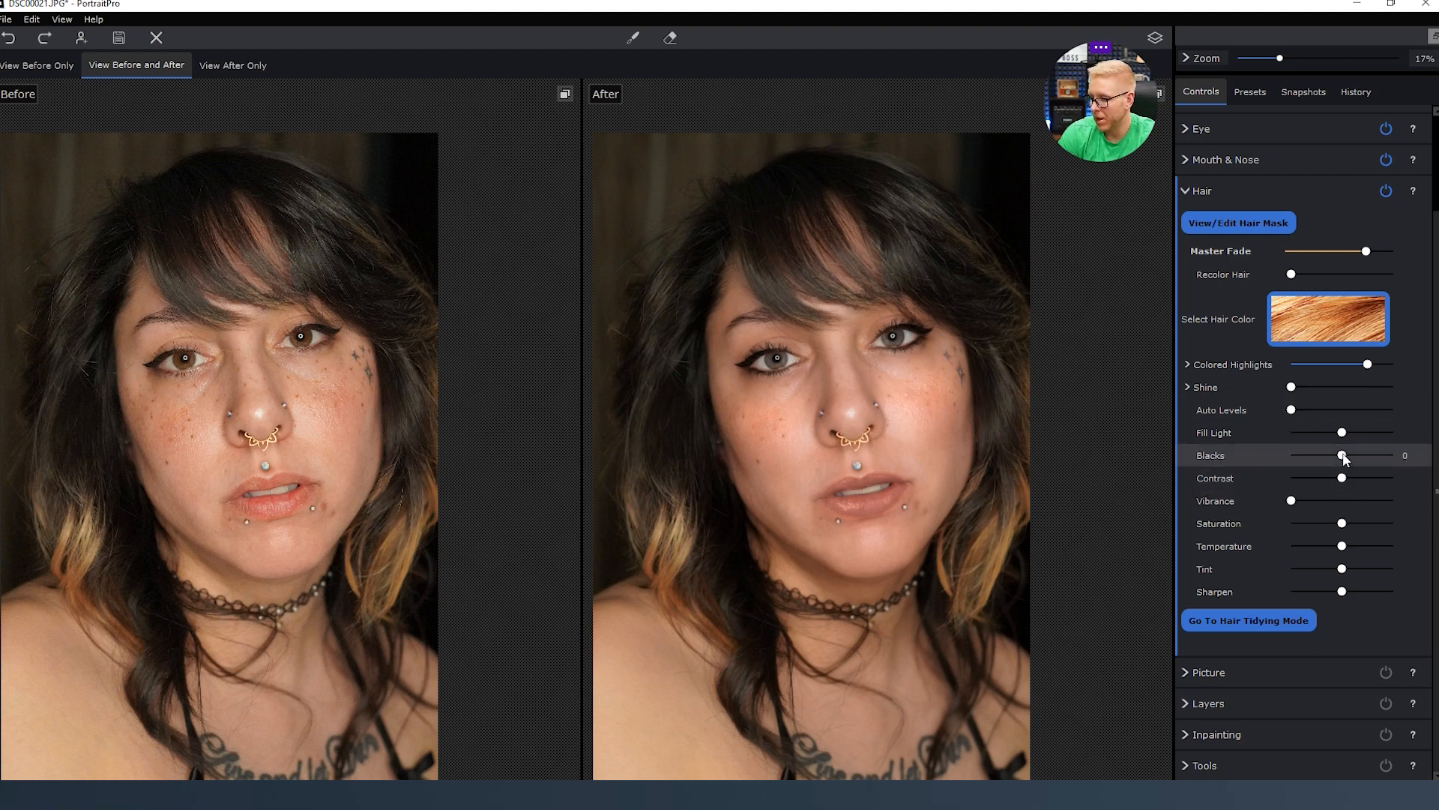
mouse_move(1343, 457)
mouse_down()
mouse_move(1383, 455)
mouse_move(1354, 453)
mouse_move(1383, 455)
mouse_move(1365, 459)
mouse_up()
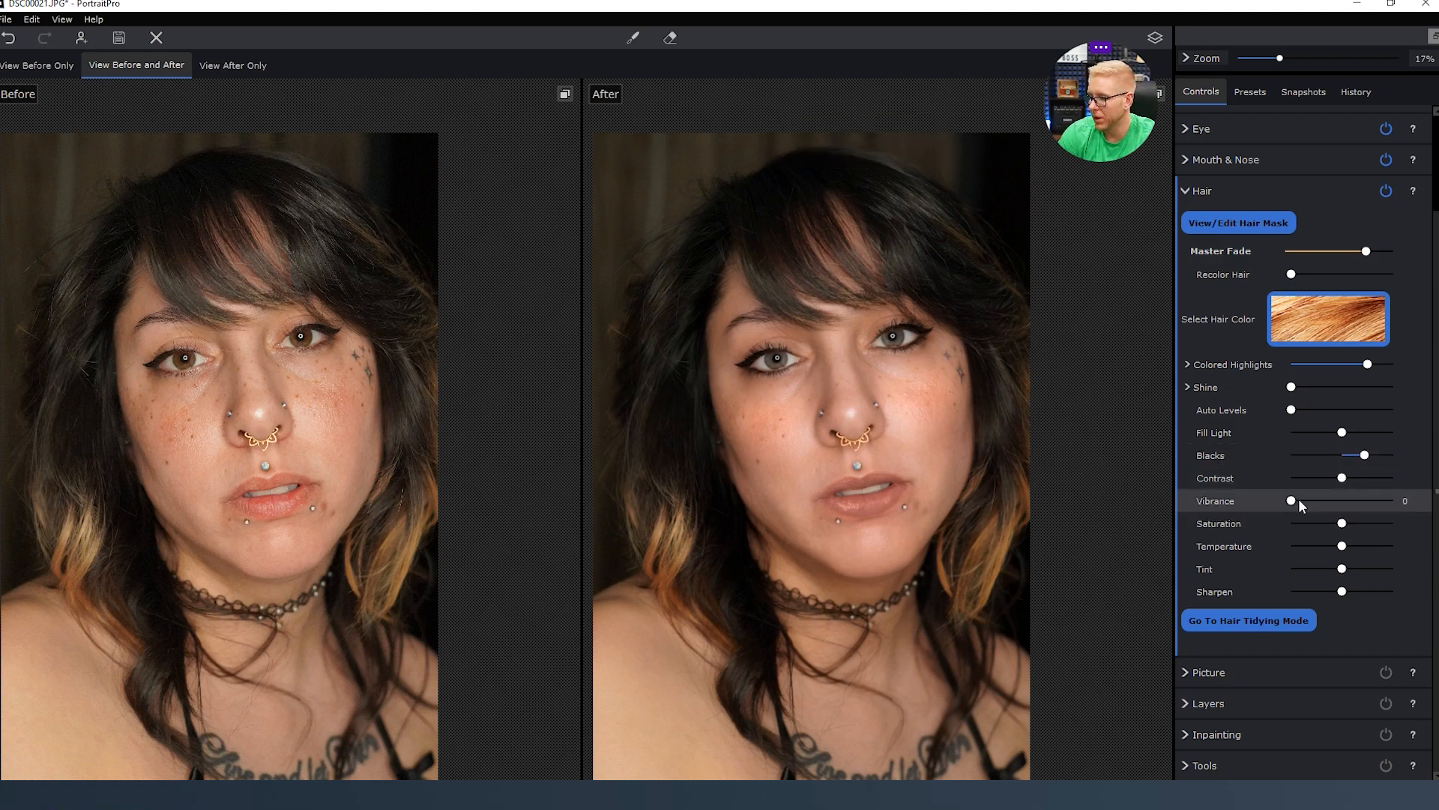
Try hair Vibrance and Saturation adjustments and return both to 0.
drag(1291, 501, 1213, 498)
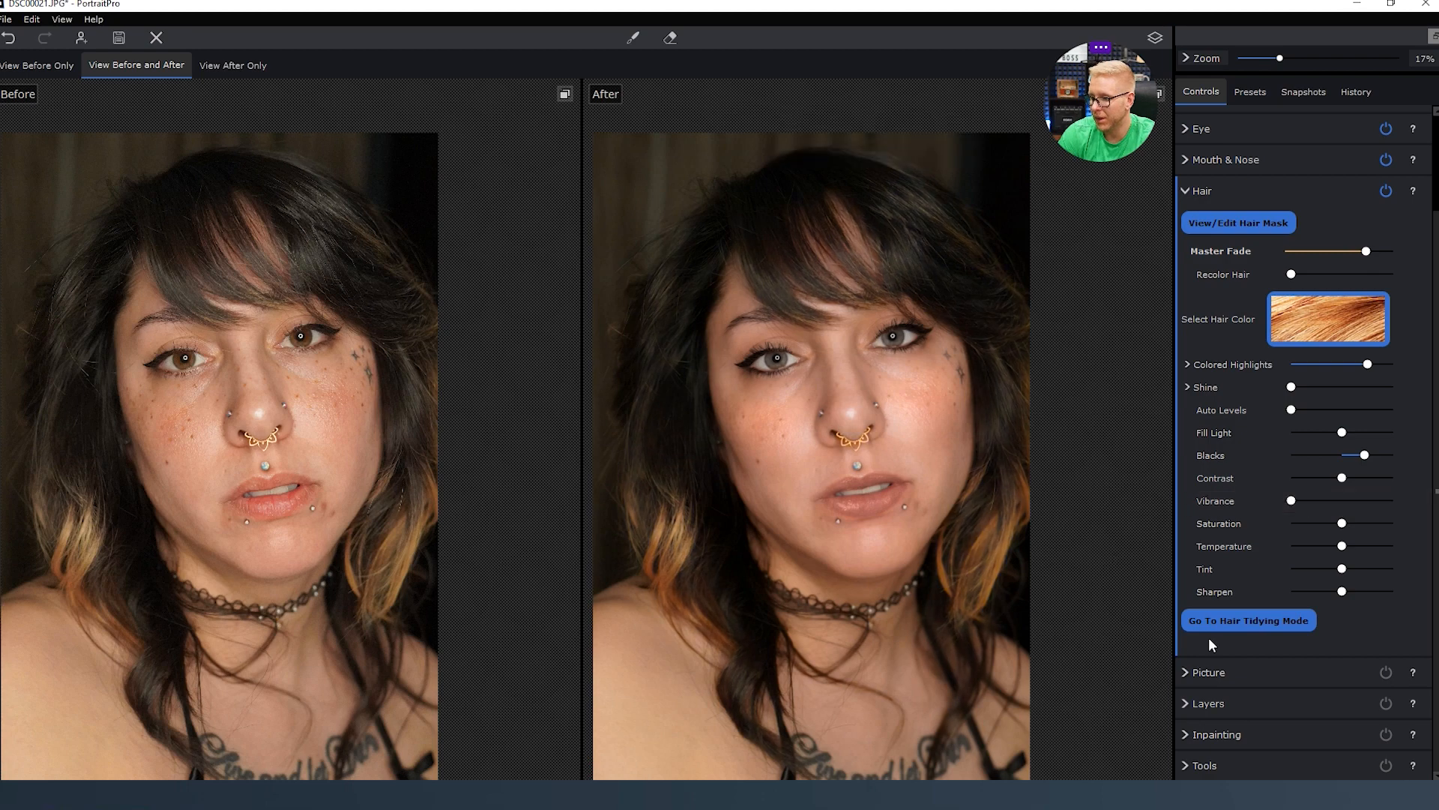
drag(1346, 525, 1277, 522)
key(ctrl+z)
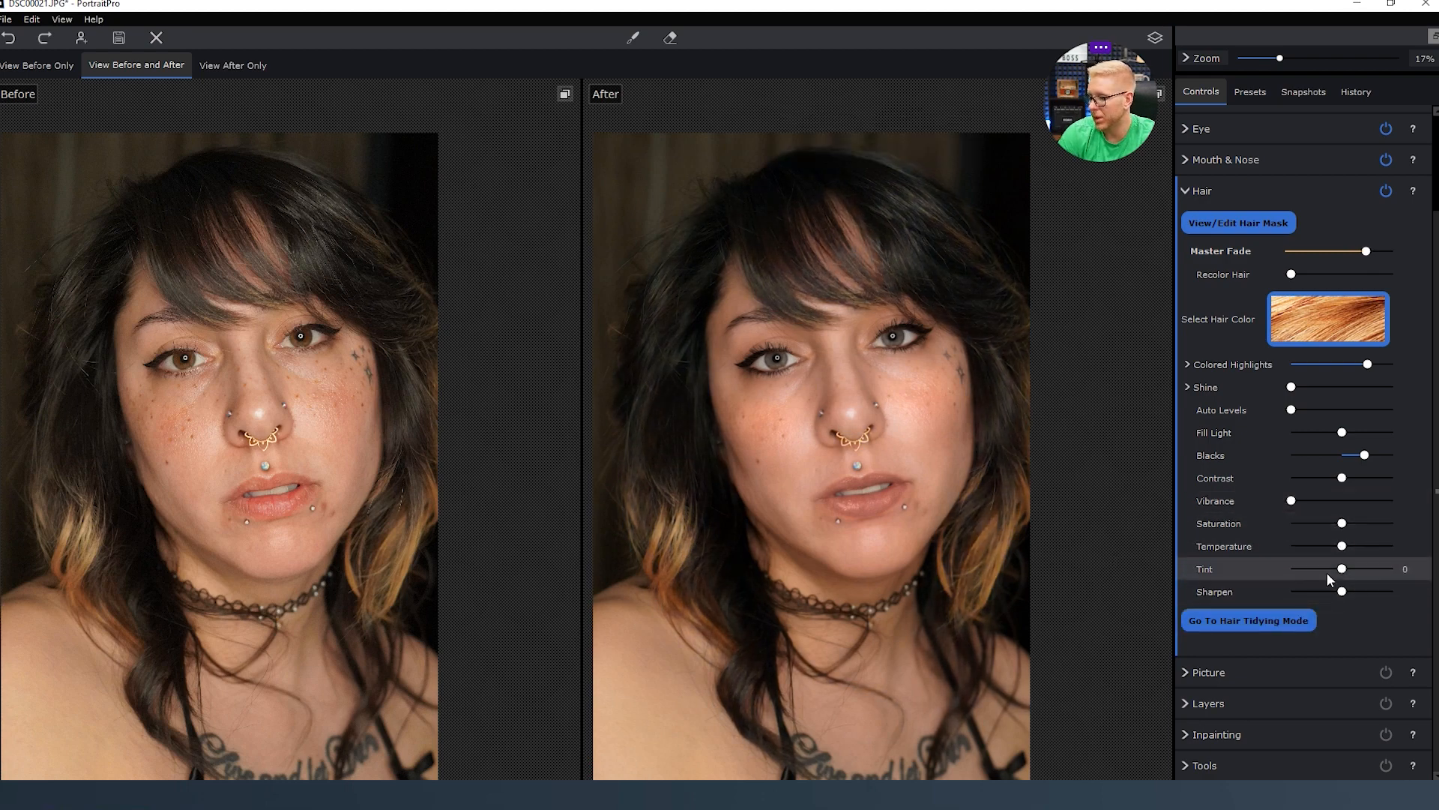
Try a warmer hair Temperature and a reduced Sharpen, undo both, and close the Hair controls.
drag(1343, 546, 1397, 547)
key(ctrl+z)
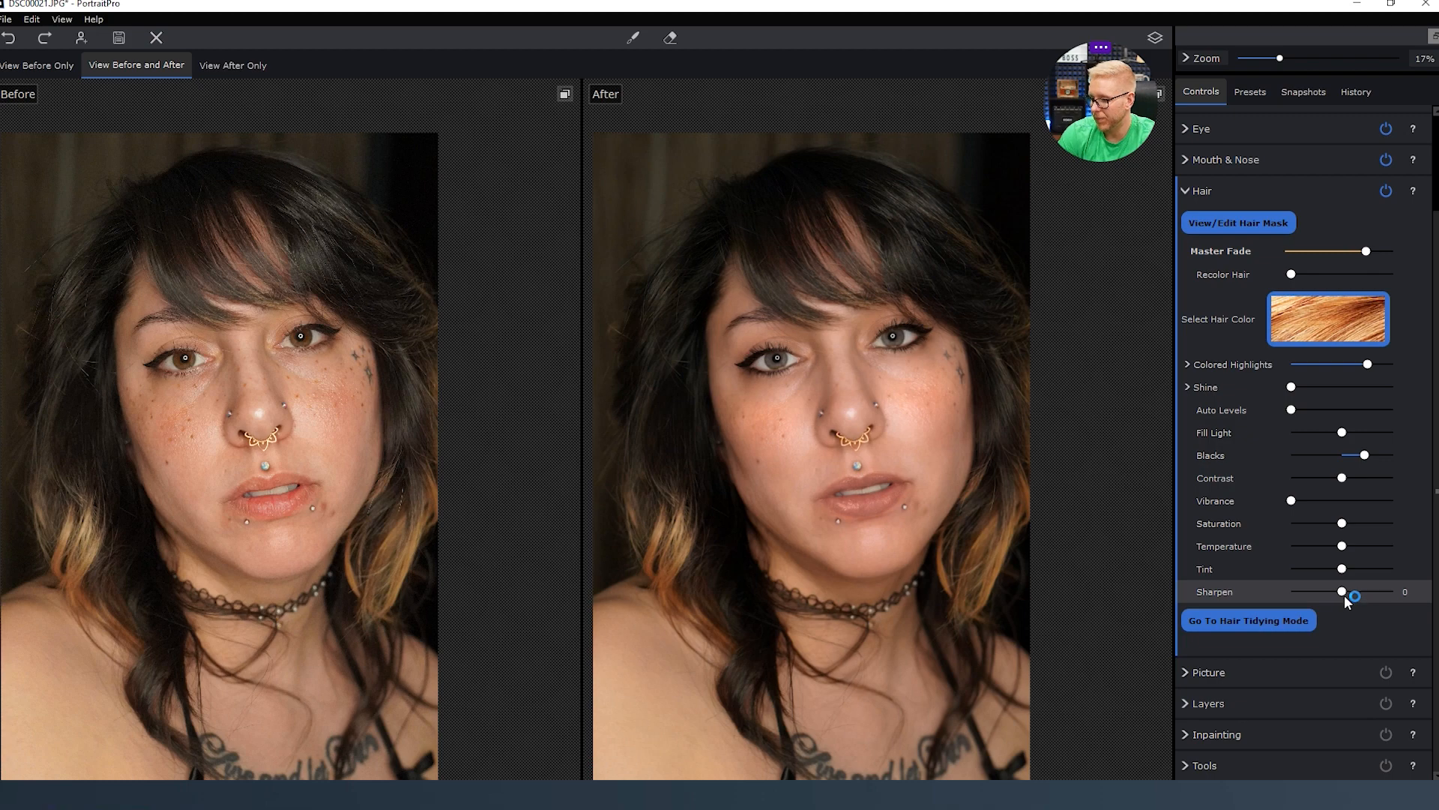
mouse_move(1343, 596)
mouse_down()
mouse_move(1394, 591)
mouse_move(1316, 588)
mouse_up()
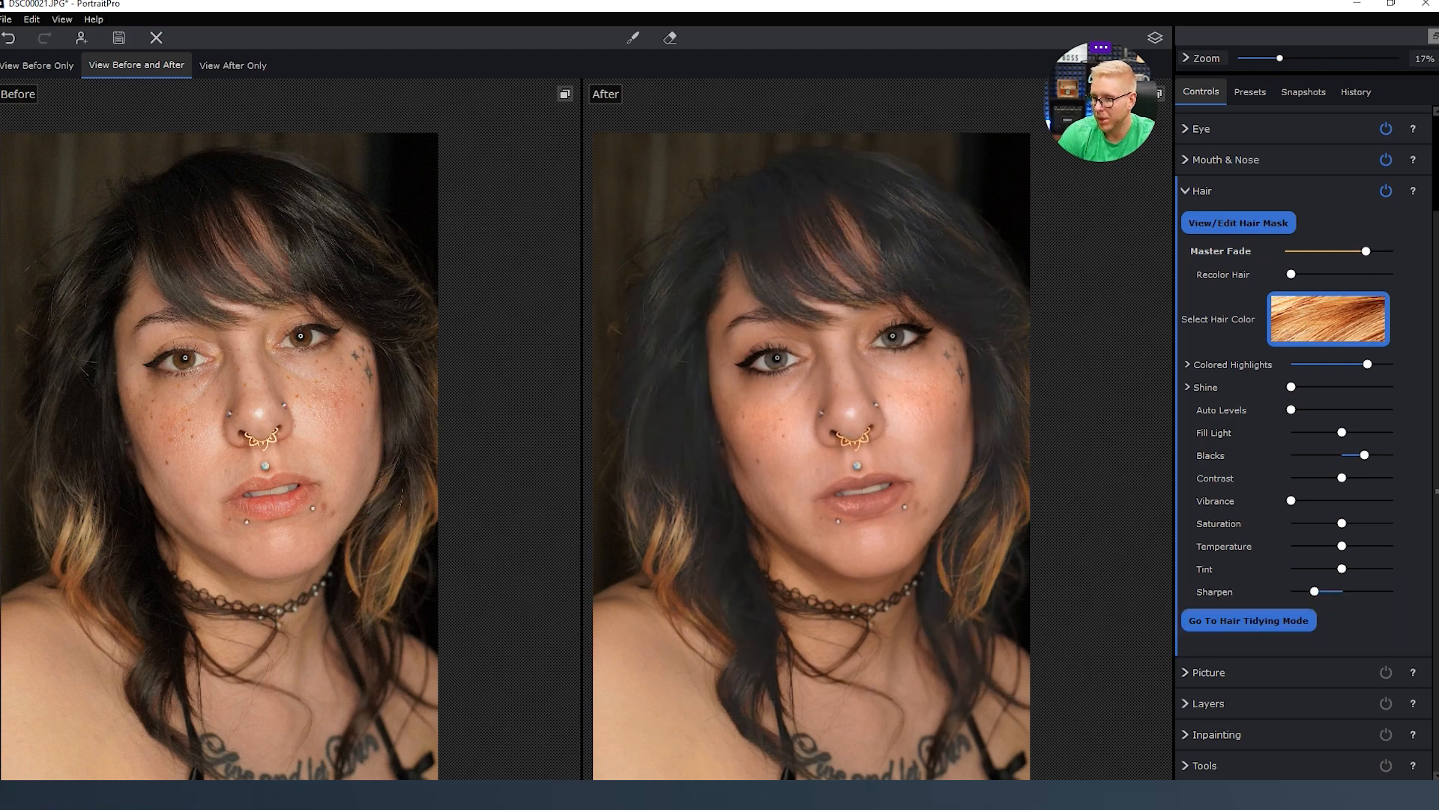
click(1188, 192)
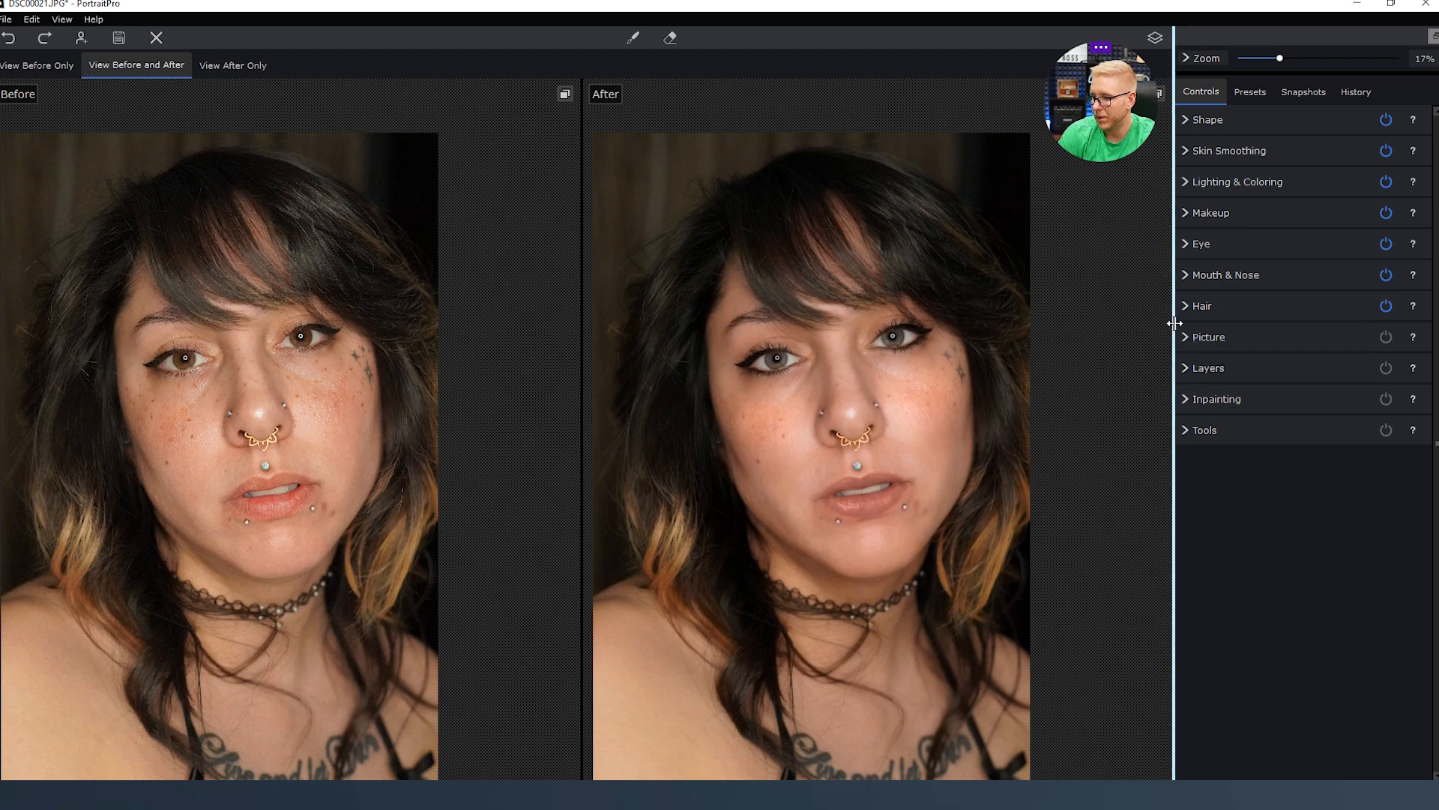
Open the Picture controls, try a moderate Auto Levels and a slight Dehaze on the whole image, and undo both.
click(1186, 338)
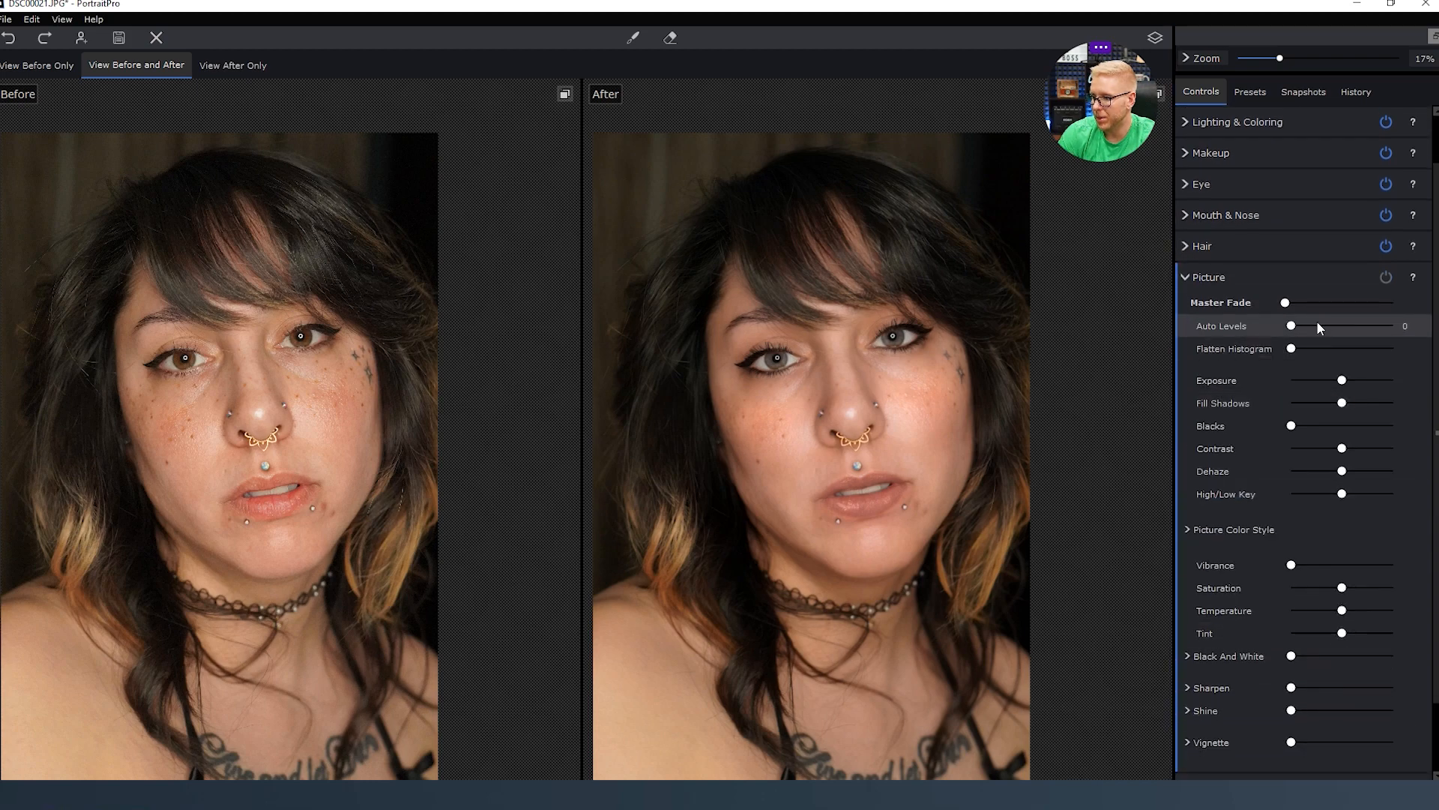
drag(1307, 329, 1342, 326)
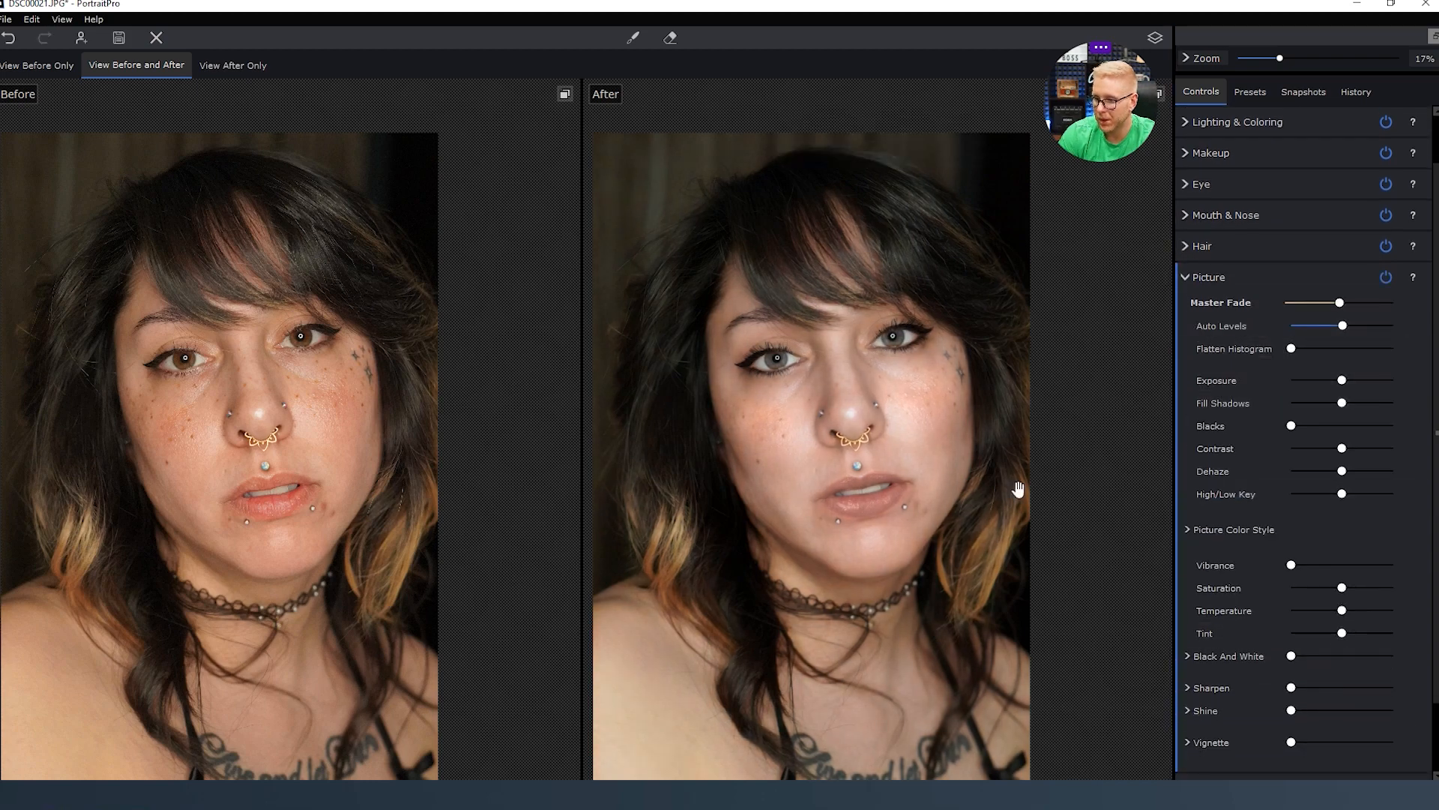
scroll(967, 465, down, 2)
scroll(909, 468, up, 1)
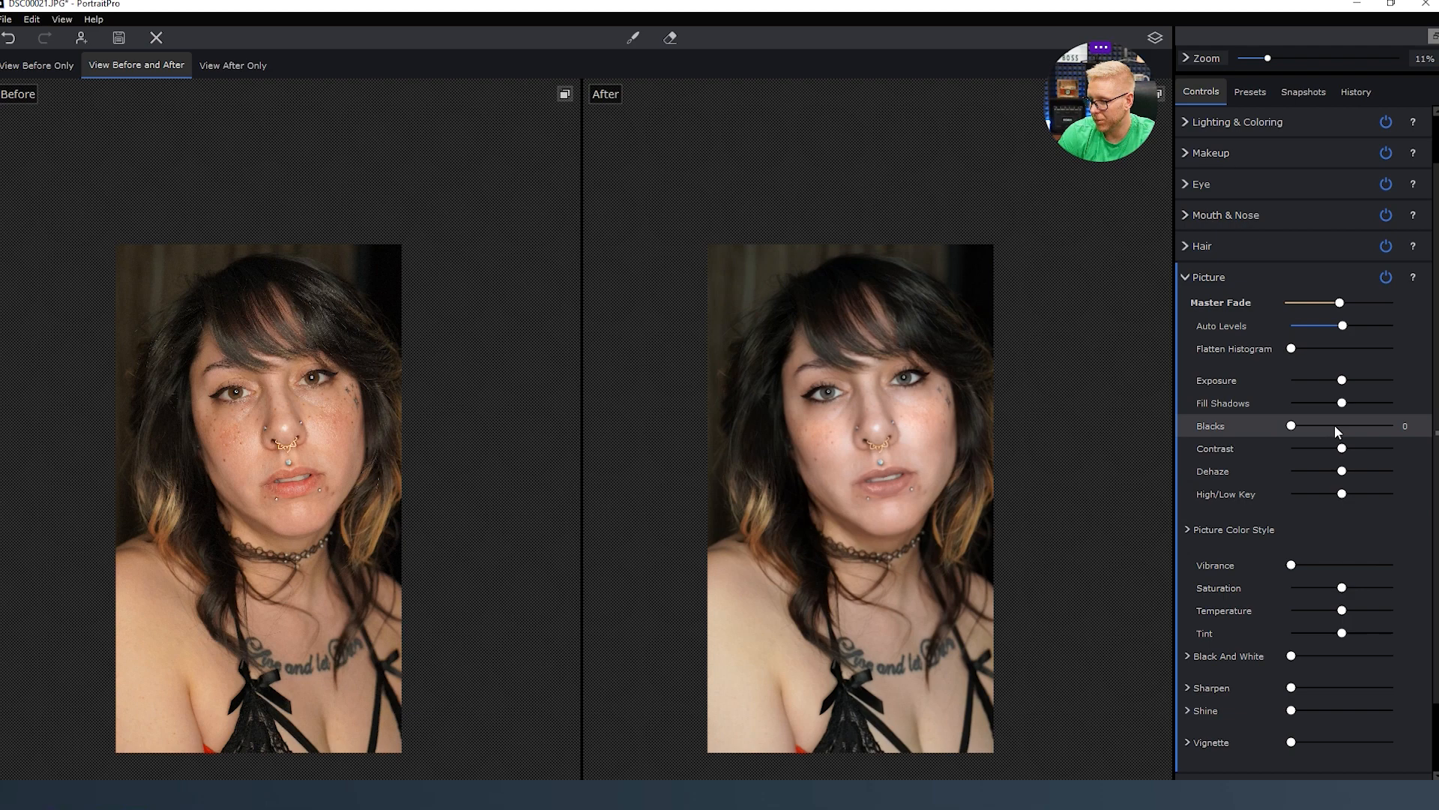
key(ctrl+z)
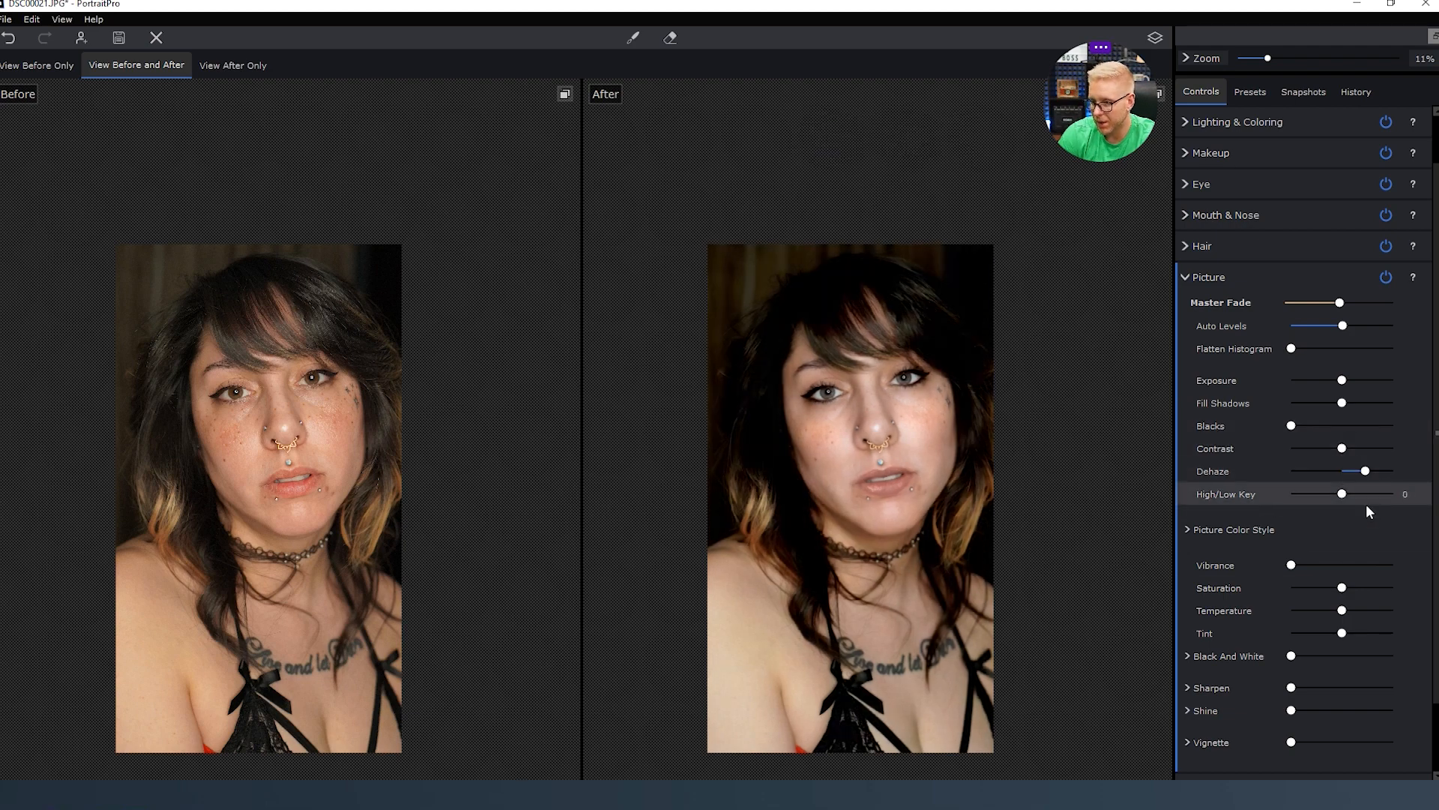
key(ctrl+z)
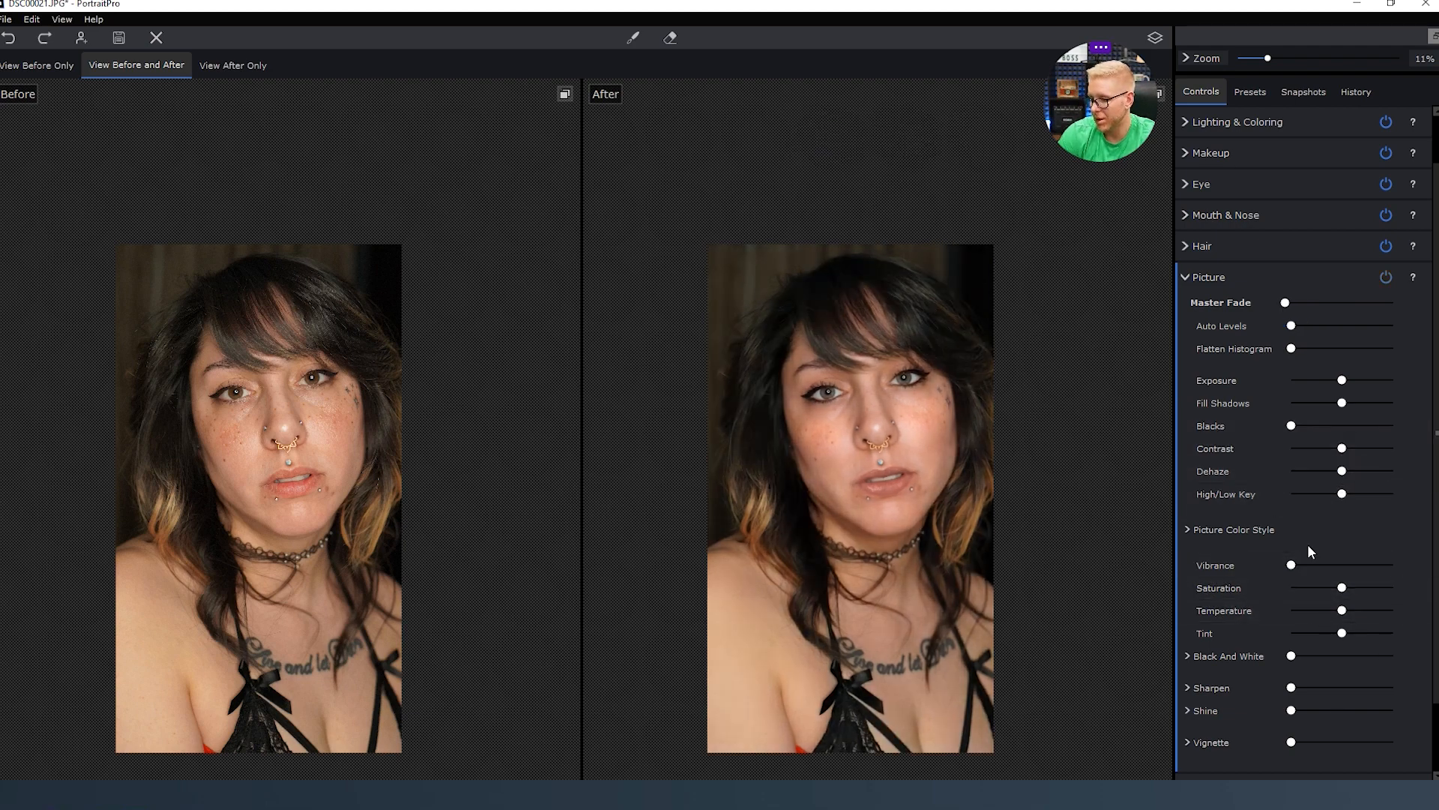
scroll(1297, 562, down, 1)
scroll(1252, 584, up, 2)
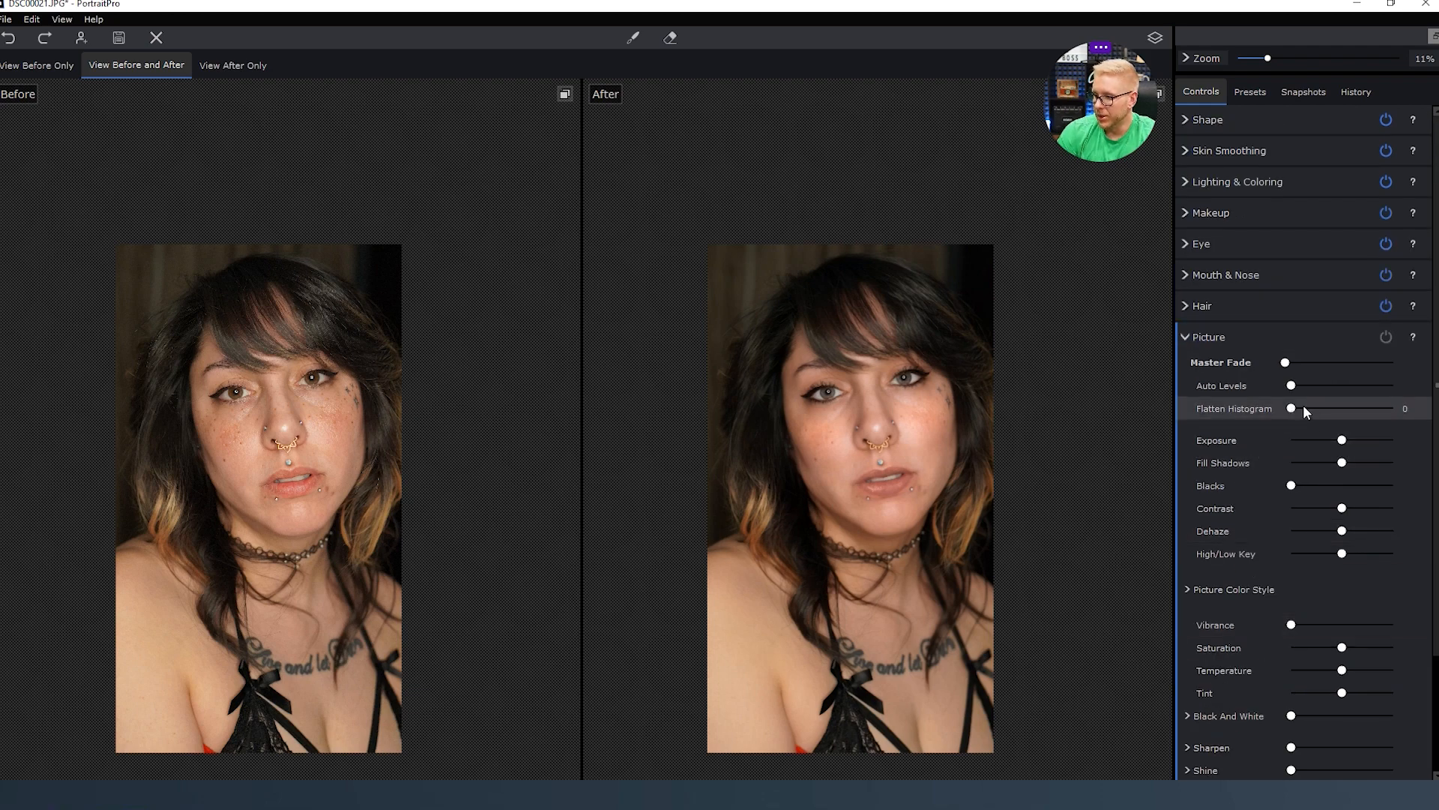
Set the picture's Flatten Histogram to 8 and close the Picture controls.
mouse_move(1291, 408)
mouse_down()
mouse_move(1387, 416)
mouse_move(1295, 426)
mouse_up()
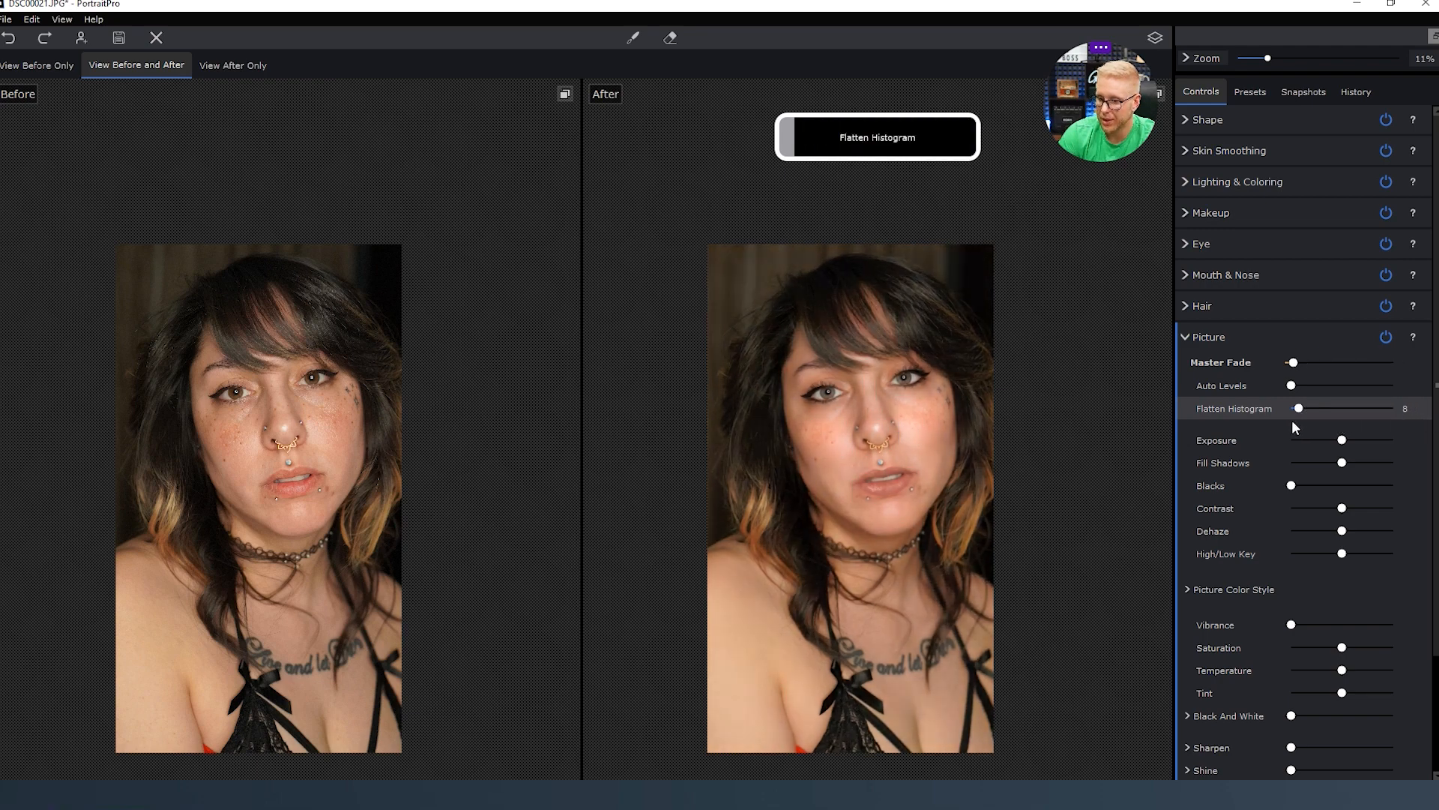
click(1185, 338)
Look through the Inpainting controls, dismissing the tip and checking the Mouth & Teeth option, and close the section.
click(1190, 399)
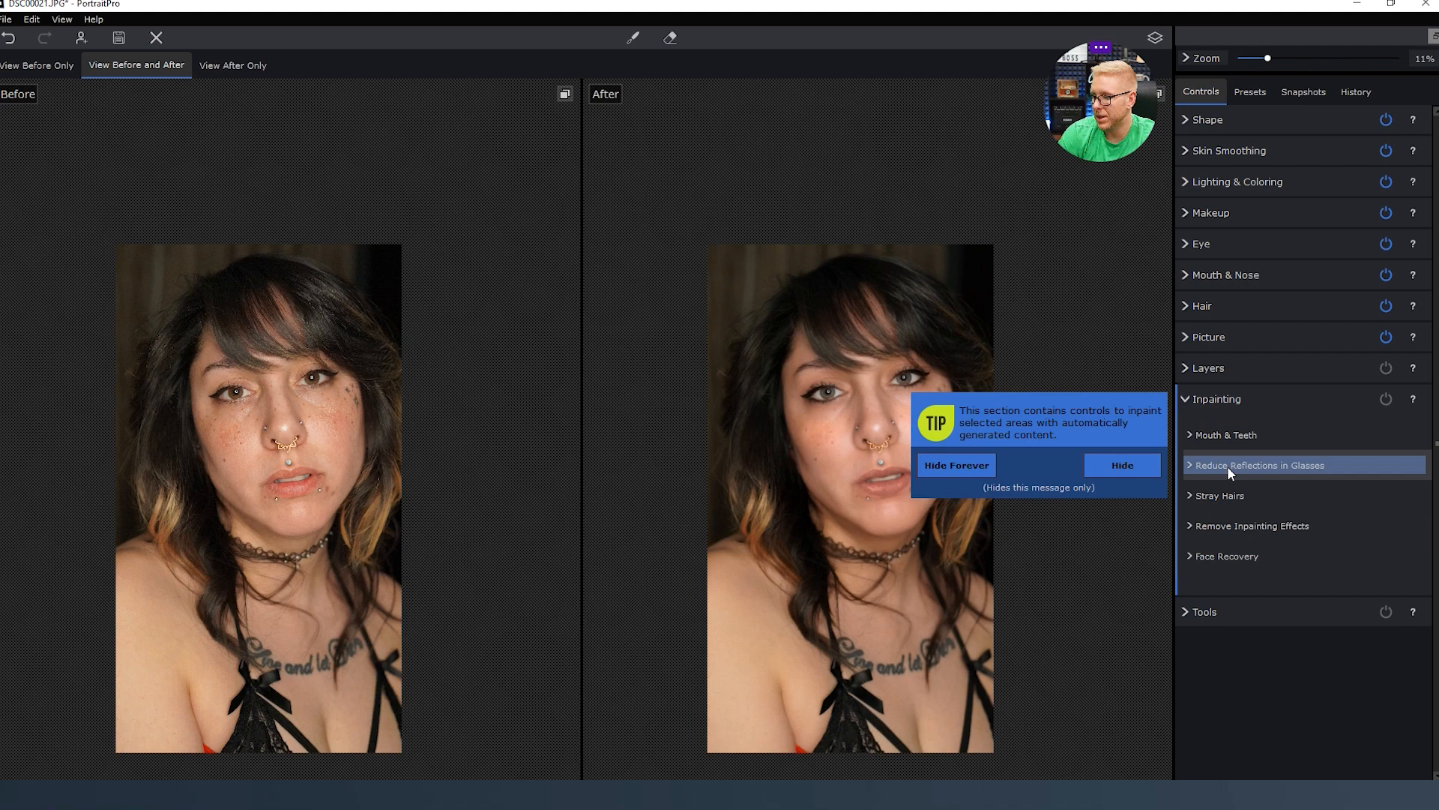
click(1122, 465)
click(1189, 435)
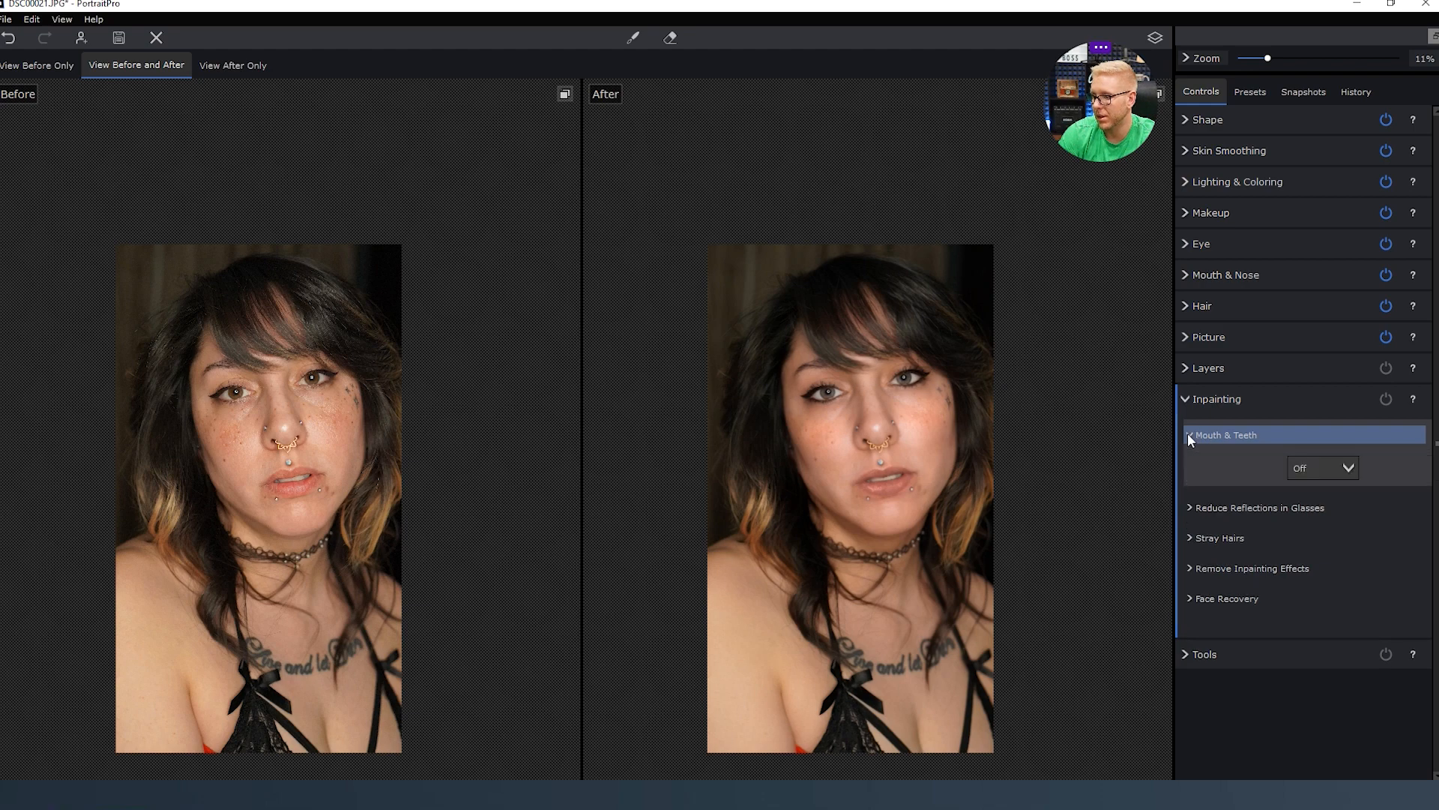
click(1189, 433)
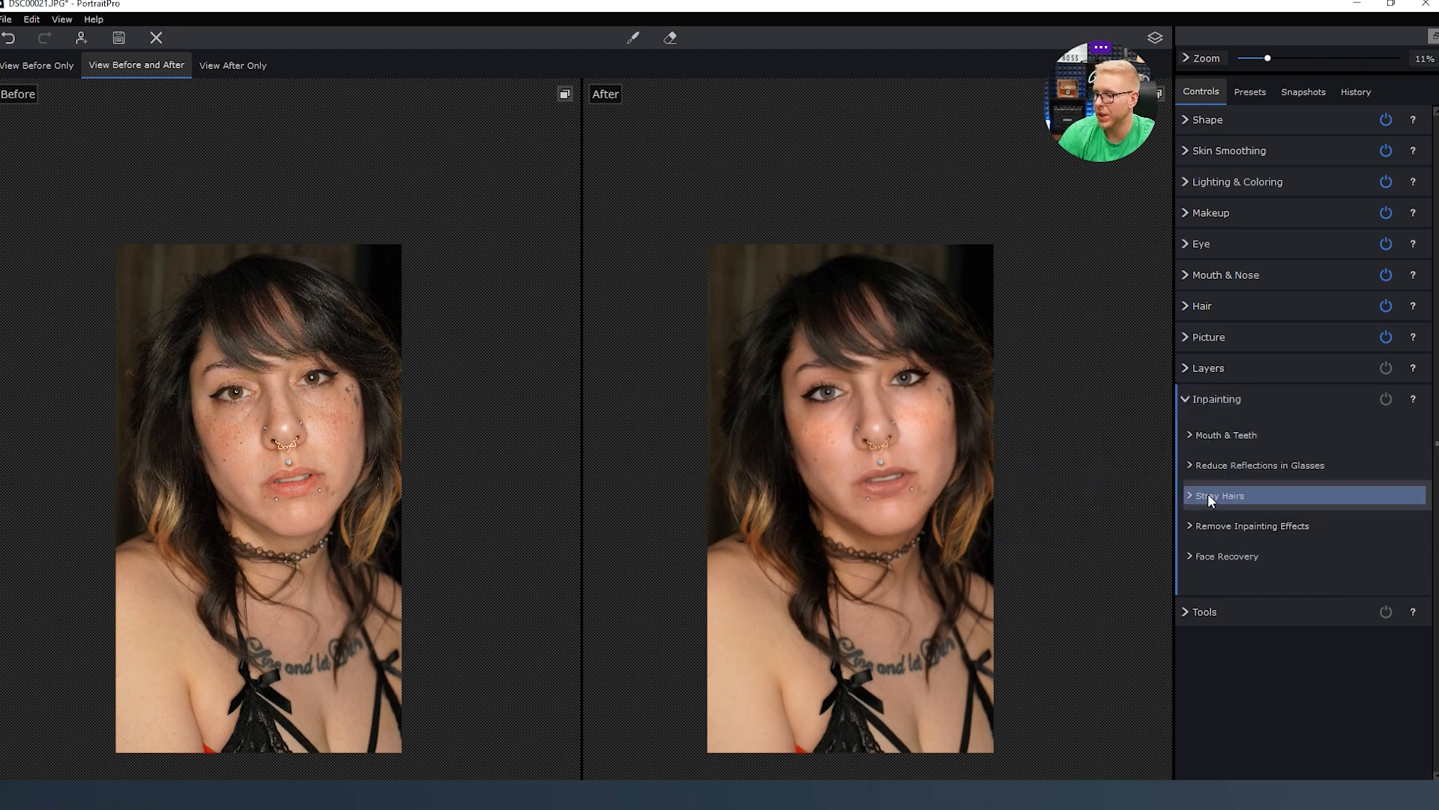
click(1184, 395)
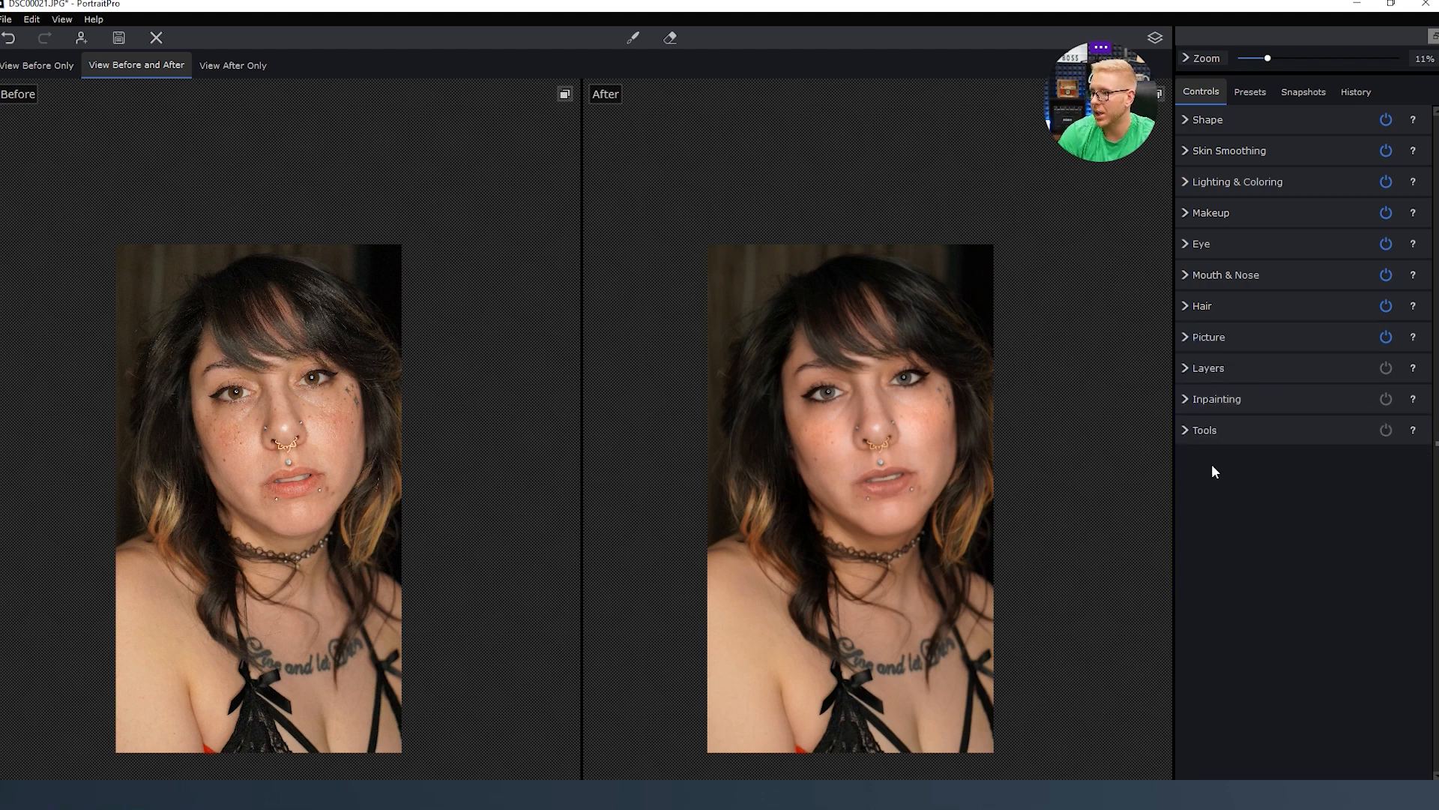
Compare the face up close in the before and after views.
scroll(491, 498, up, 2)
drag(752, 463, 916, 451)
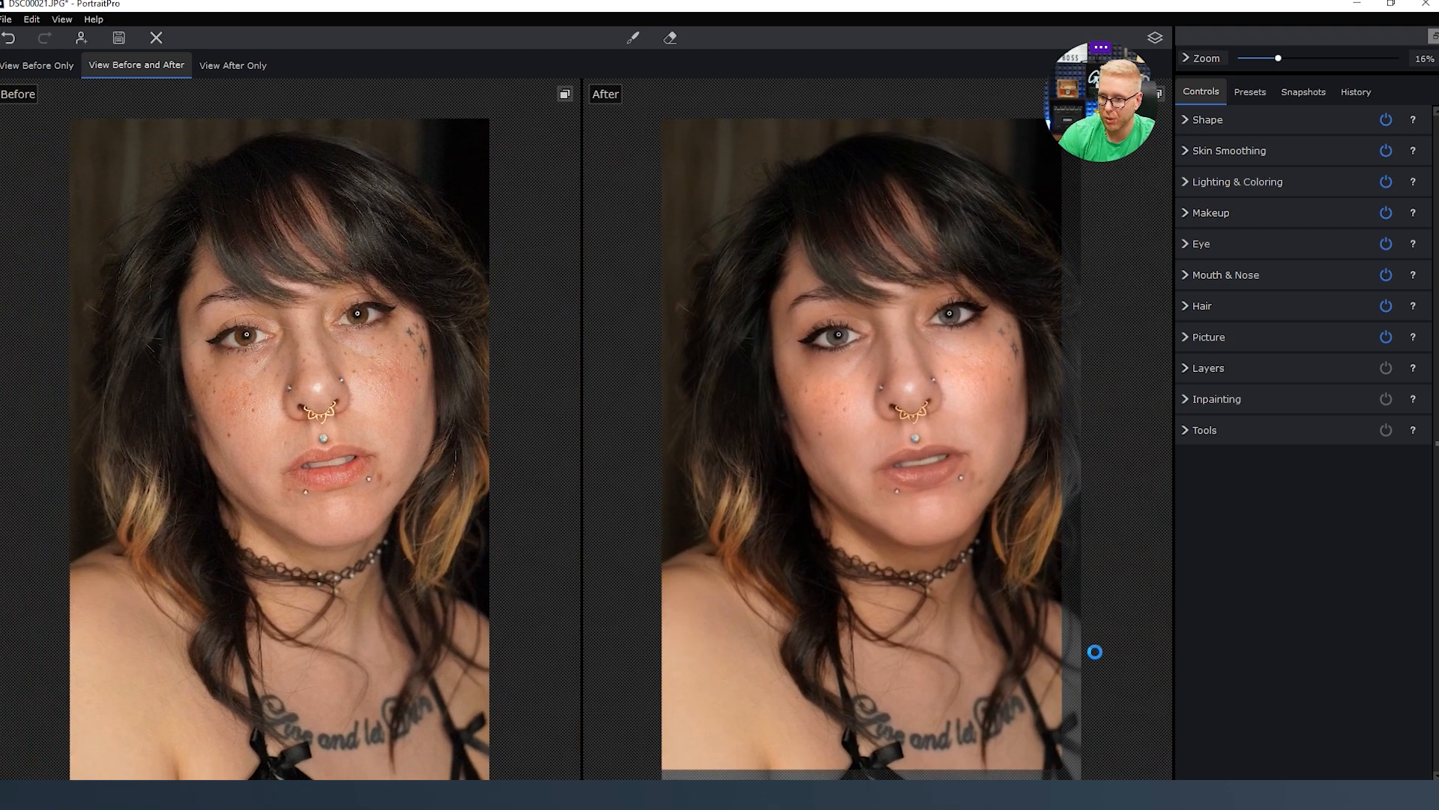